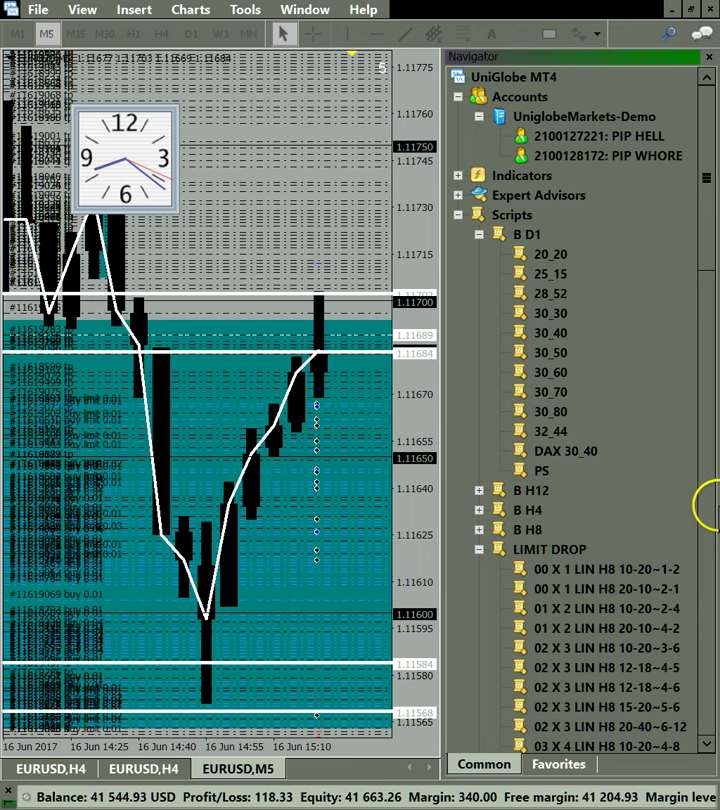
Apply several LIMIT DROP scripts to the EURUSD M5 chart below the current price, at about 1.11637 to 1.11655.
{"action": "left_click", "coordinate": [593, 550]}
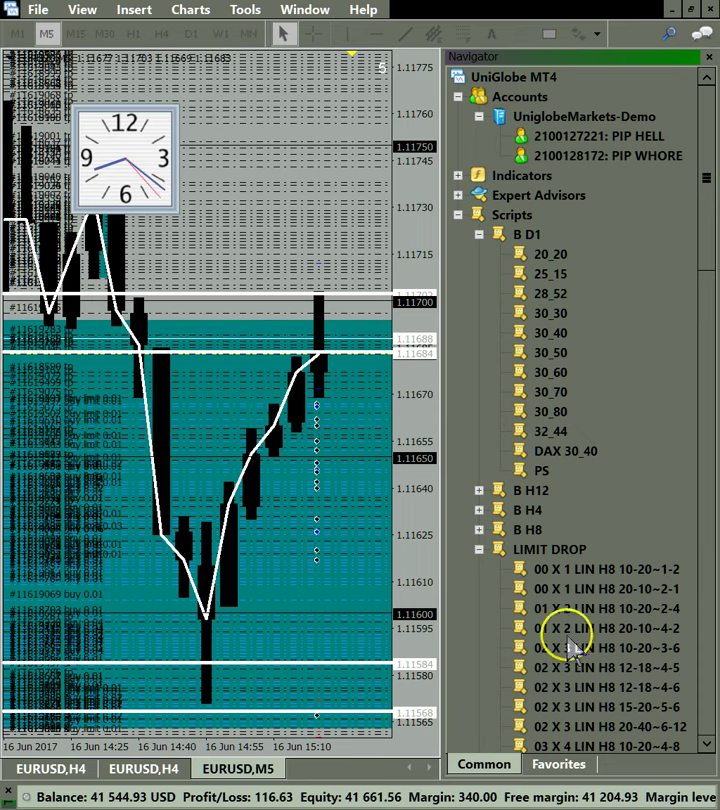
{"action": "left_click_drag", "start_coordinate": [545, 648], "coordinate": [426, 510]}
{"action": "left_click_drag", "start_coordinate": [345, 447], "coordinate": [345, 447]}
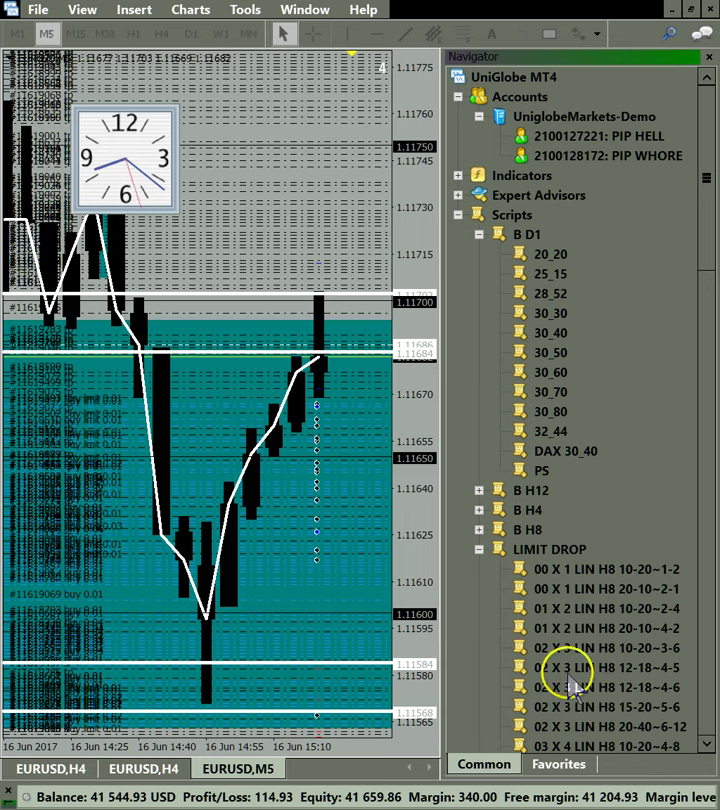
{"action": "left_click_drag", "start_coordinate": [552, 740], "coordinate": [325, 497]}
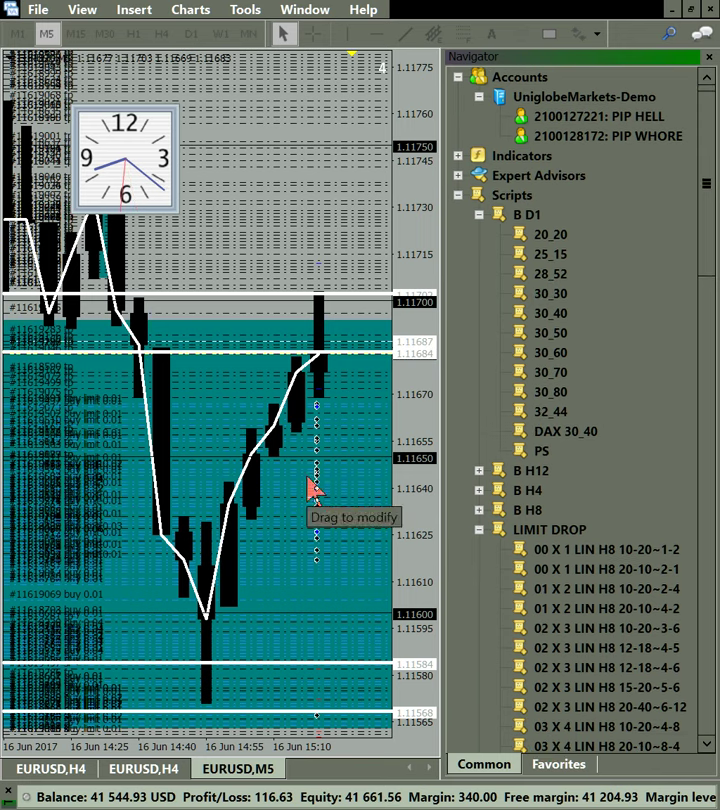
Draw two rectangles on the M5 chart, a wide one at about 1.11705–1.11740 and a small one at about 1.11647–1.11667.
{"action": "left_click", "coordinate": [390, 413]}
{"action": "left_click_drag", "start_coordinate": [402, 392], "coordinate": [407, 356]}
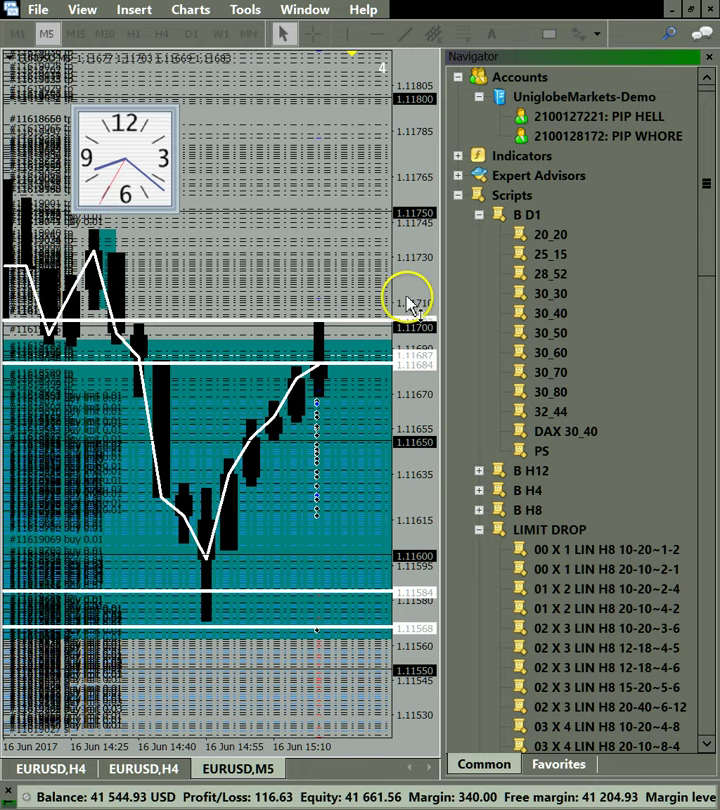
{"action": "left_click_drag", "start_coordinate": [411, 302], "coordinate": [385, 300]}
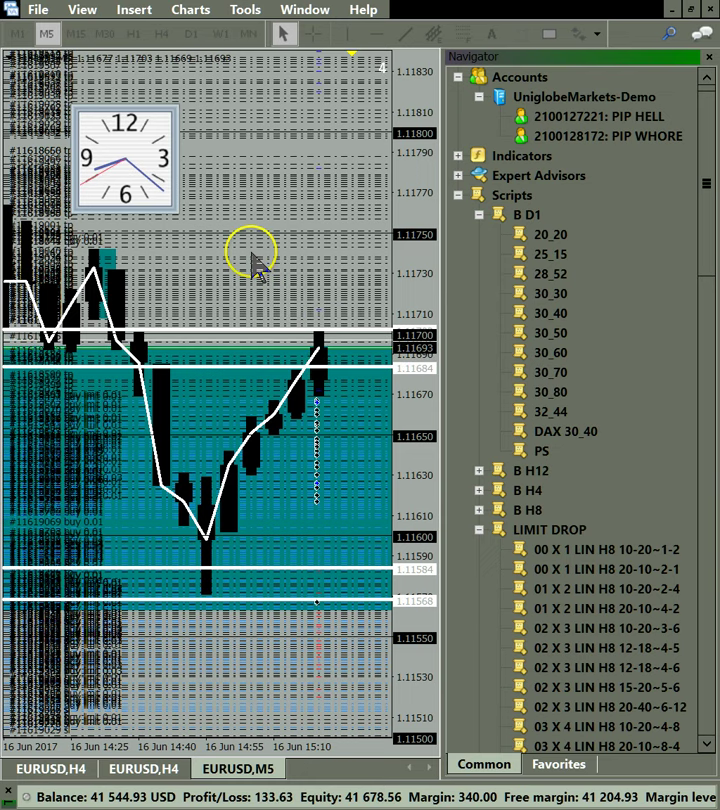
{"action": "left_click", "coordinate": [548, 34]}
{"action": "mouse_move", "coordinate": [104, 253]}
{"action": "left_mouse_down"}
{"action": "mouse_move", "coordinate": [340, 329]}
{"action": "mouse_move", "coordinate": [387, 329]}
{"action": "left_mouse_up"}
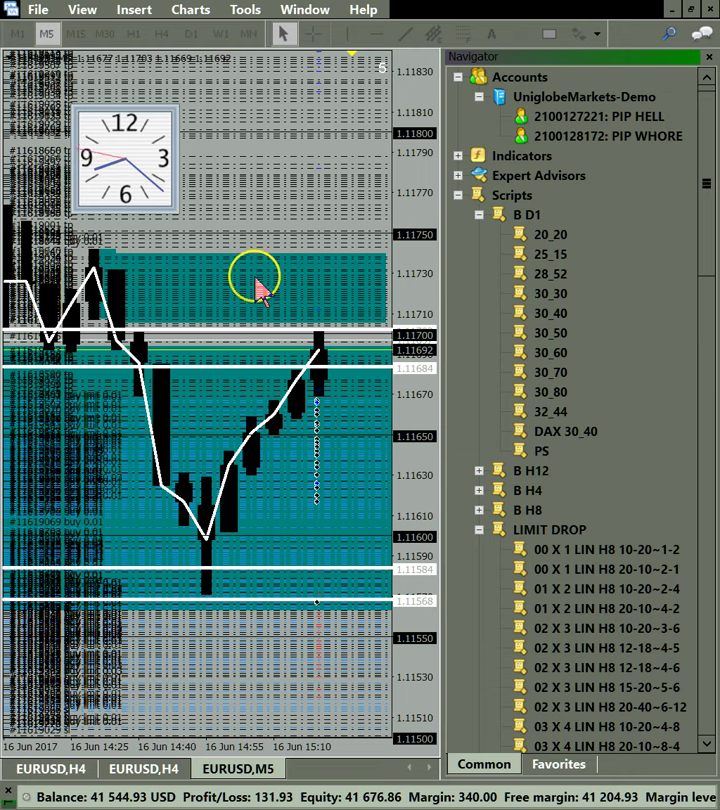
{"action": "left_click", "coordinate": [549, 34]}
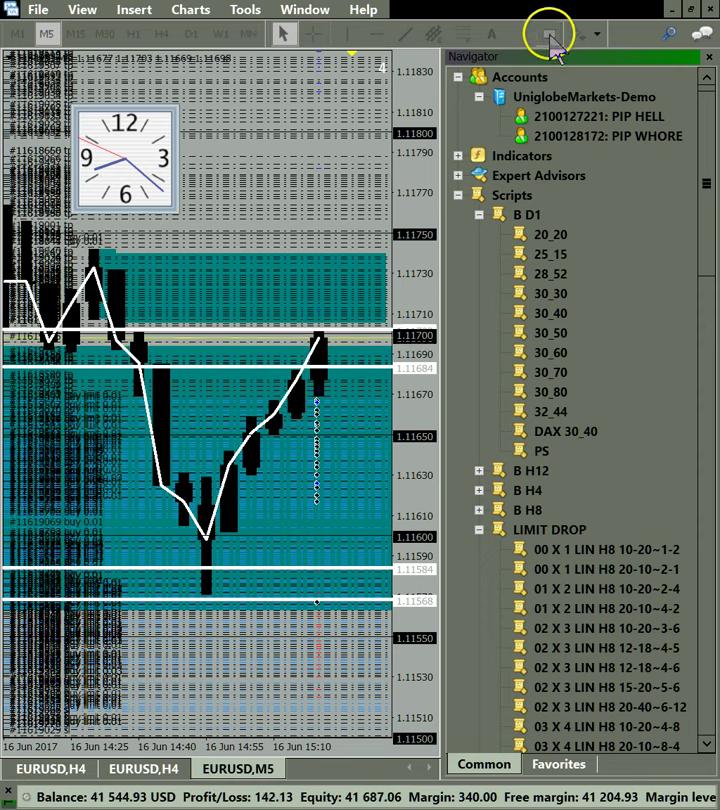
{"action": "left_click_drag", "start_coordinate": [254, 398], "coordinate": [294, 442]}
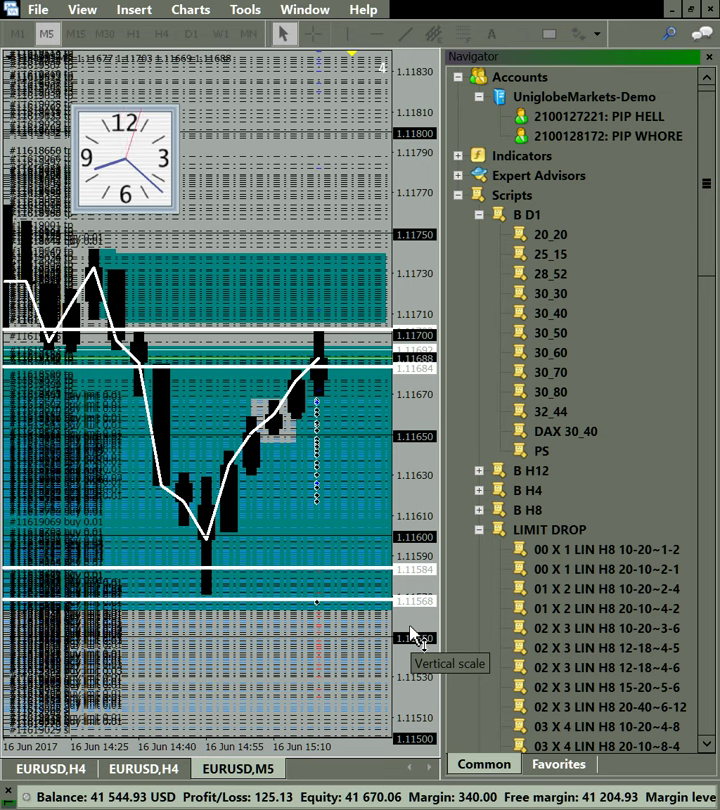
Restore the chart windows to show them side by side and place a horizontal line at 1.11922 on the EURUSD H4 chart.
{"action": "left_click", "coordinate": [688, 10]}
{"action": "left_click", "coordinate": [105, 455]}
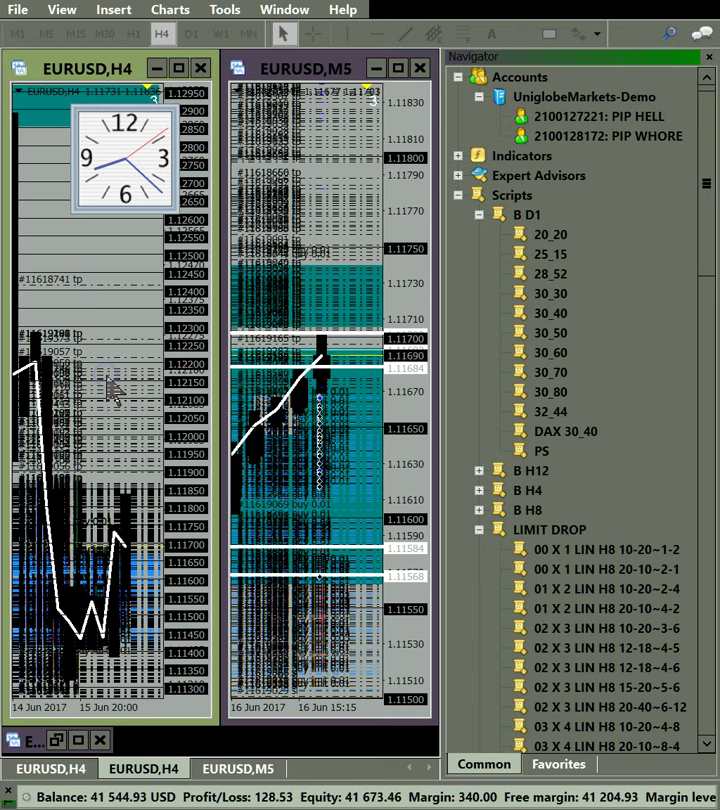
{"action": "key", "text": "minus"}
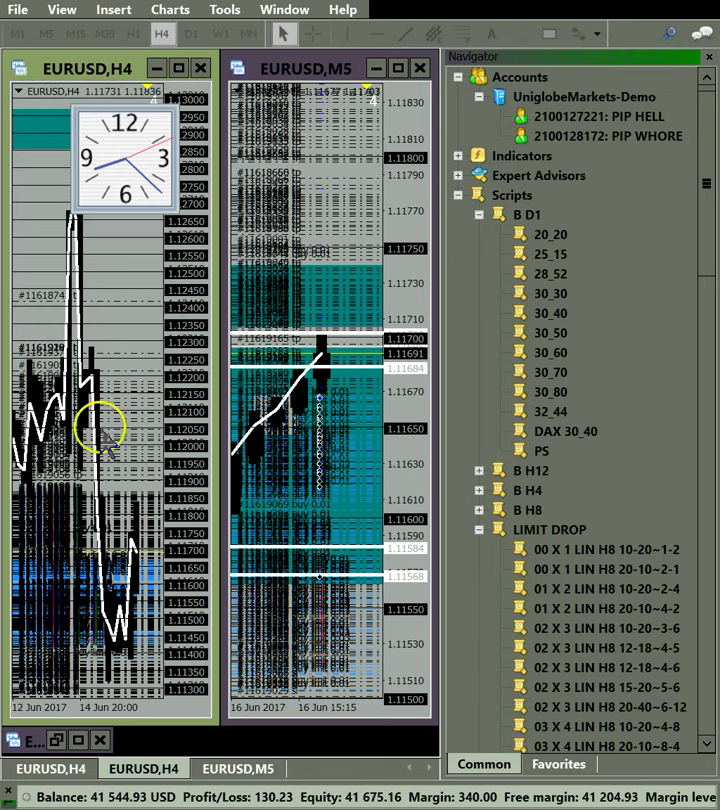
{"action": "left_click", "coordinate": [376, 33]}
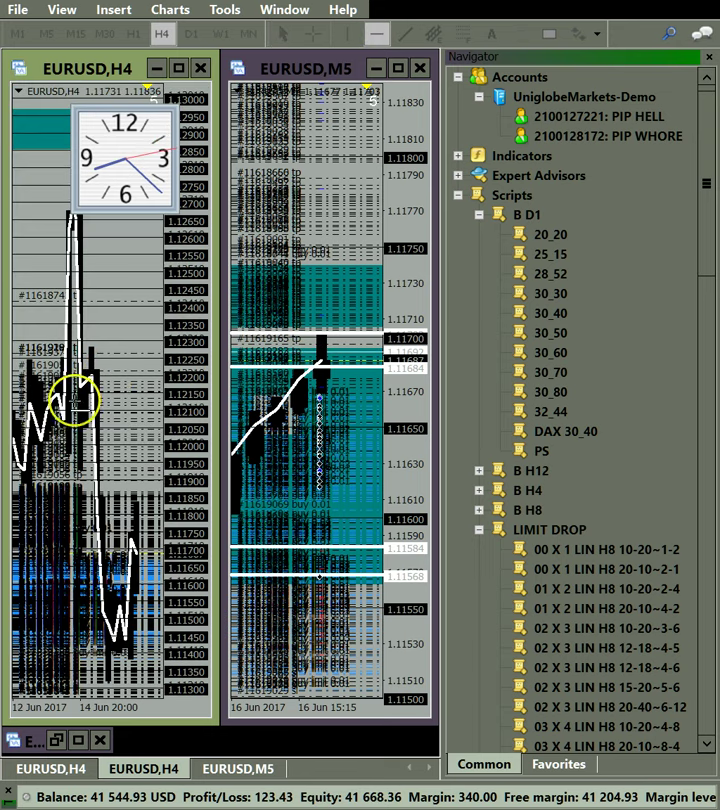
{"action": "left_click", "coordinate": [30, 469]}
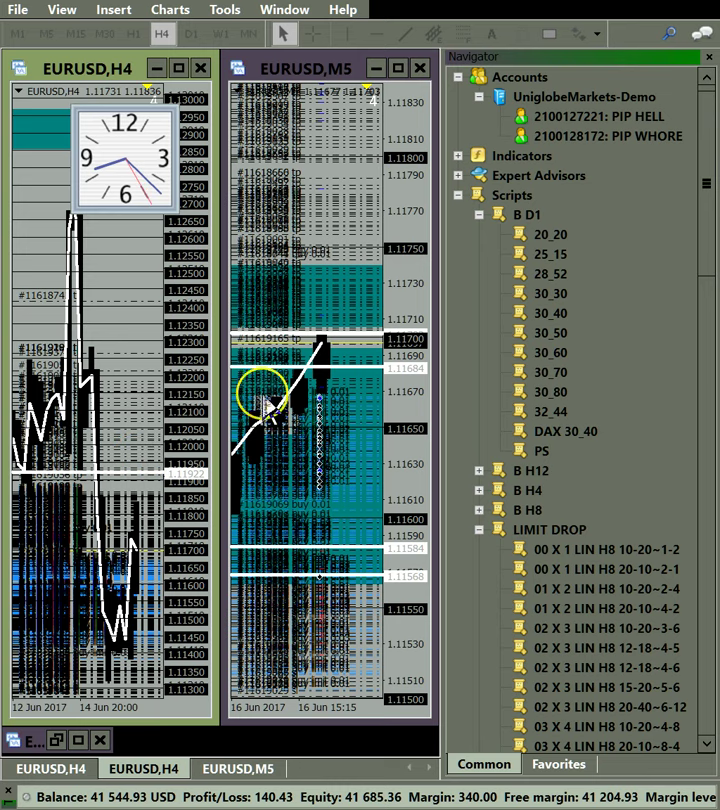
Zoom the EURUSD M5 chart out to cover the earlier 16 June price history and maximize its window.
{"action": "left_click", "coordinate": [316, 200]}
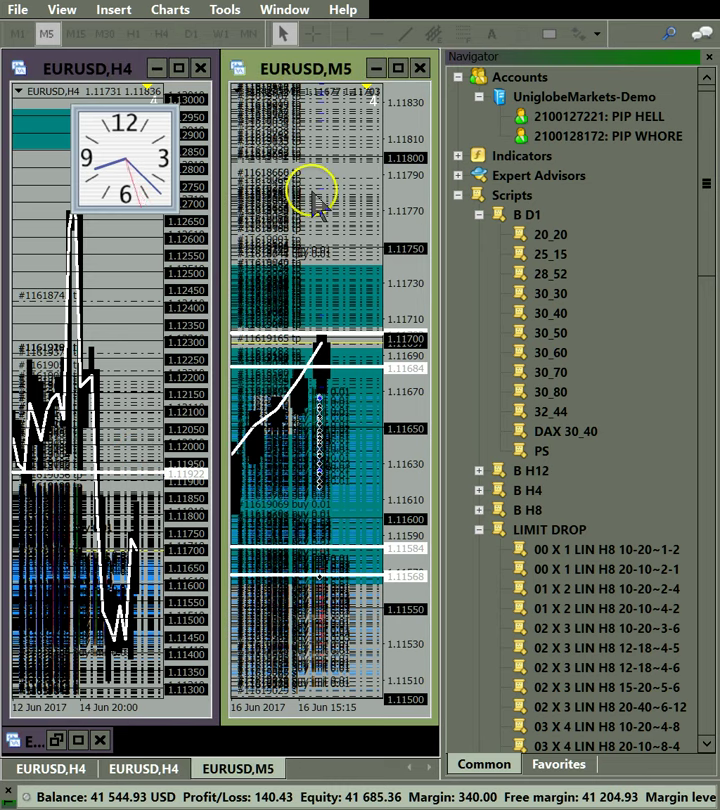
{"action": "scroll", "coordinate": [316, 200], "scroll_direction": "down", "scroll_amount": 3}
{"action": "scroll", "coordinate": [314, 195], "scroll_direction": "down", "scroll_amount": 4}
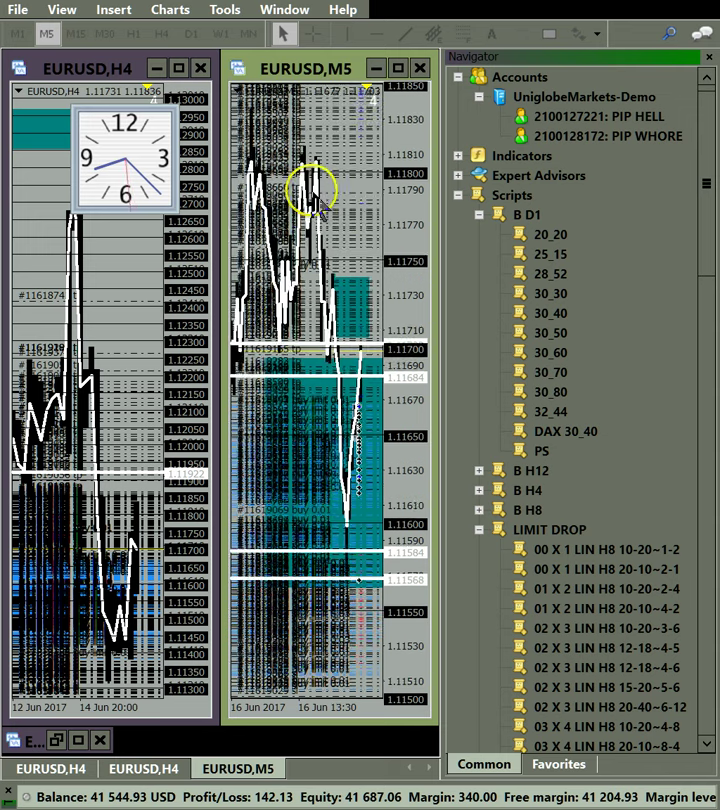
{"action": "left_click_drag", "start_coordinate": [400, 200], "coordinate": [406, 211]}
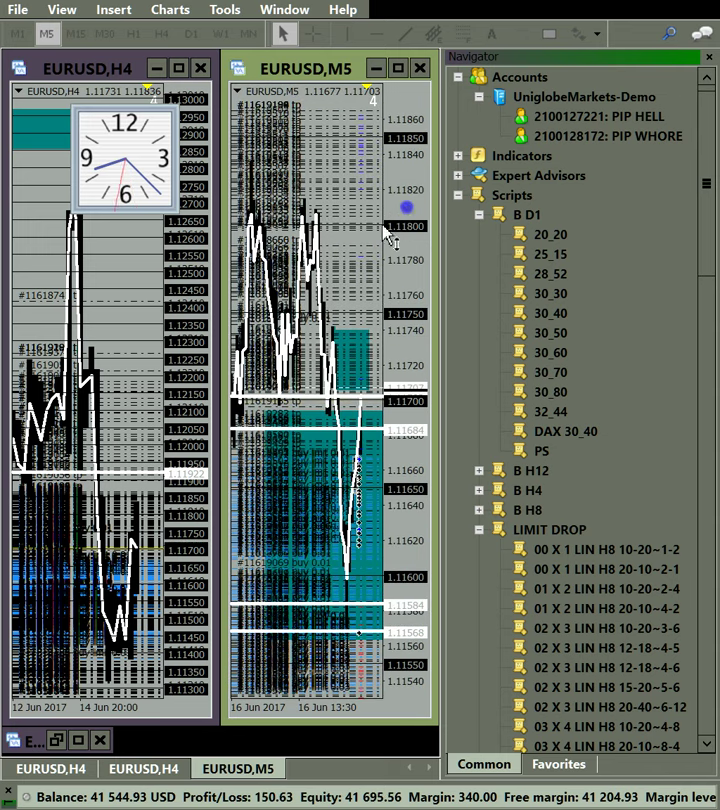
{"action": "double_click", "coordinate": [318, 64]}
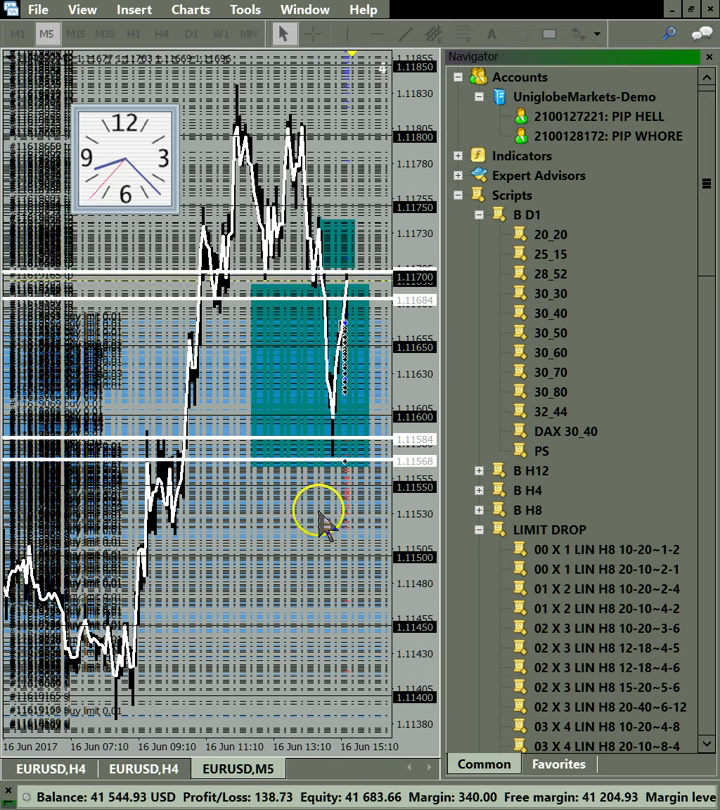
Move the desktop clock to the lower part of the M5 chart, clear of the upper price area.
{"action": "left_click_drag", "start_coordinate": [402, 474], "coordinate": [413, 508]}
{"action": "left_click_drag", "start_coordinate": [163, 212], "coordinate": [212, 578]}
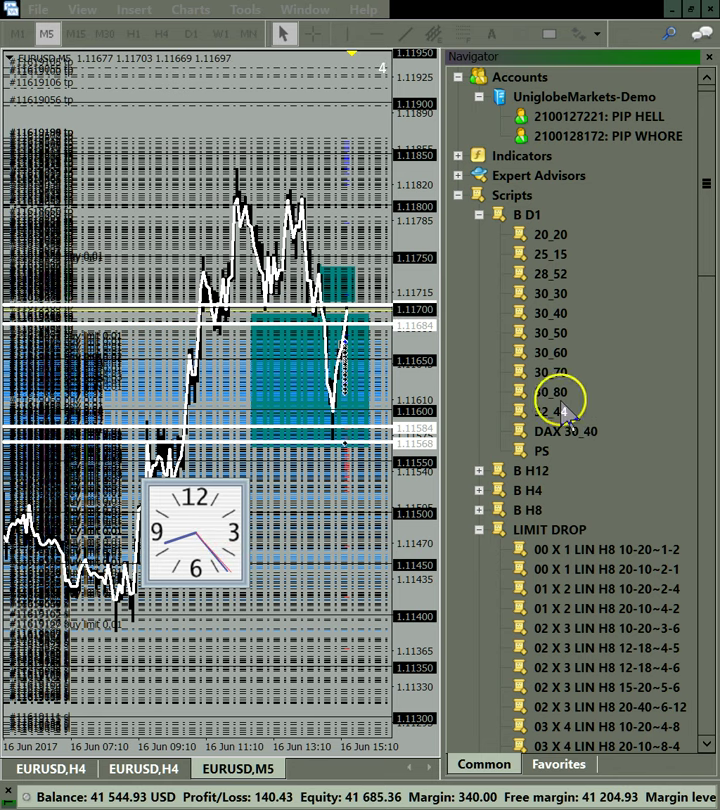
{"action": "left_click_drag", "start_coordinate": [424, 389], "coordinate": [410, 236]}
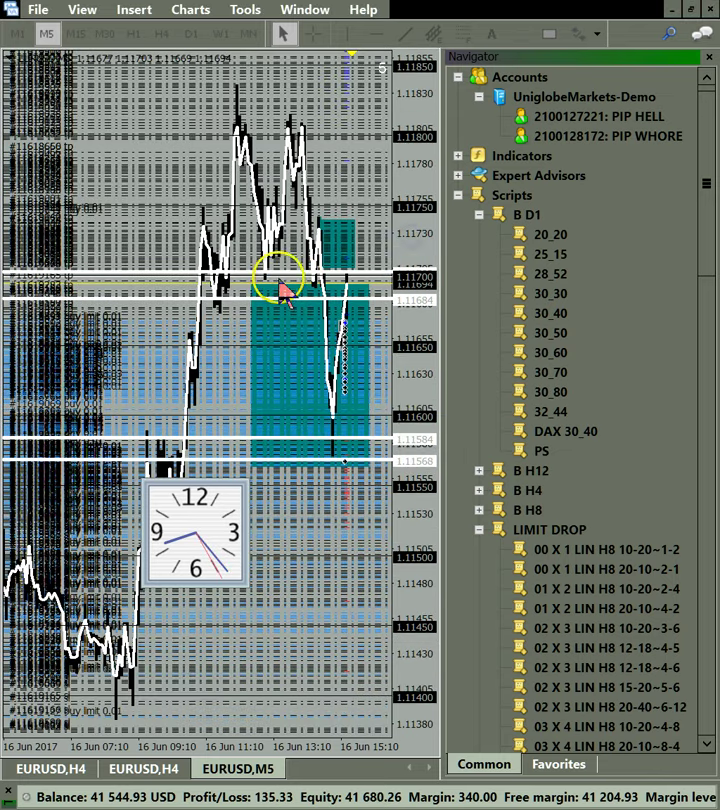
Switch the chart to the M30 timeframe and zoom in on the 16 June candles.
{"action": "left_click", "coordinate": [104, 33]}
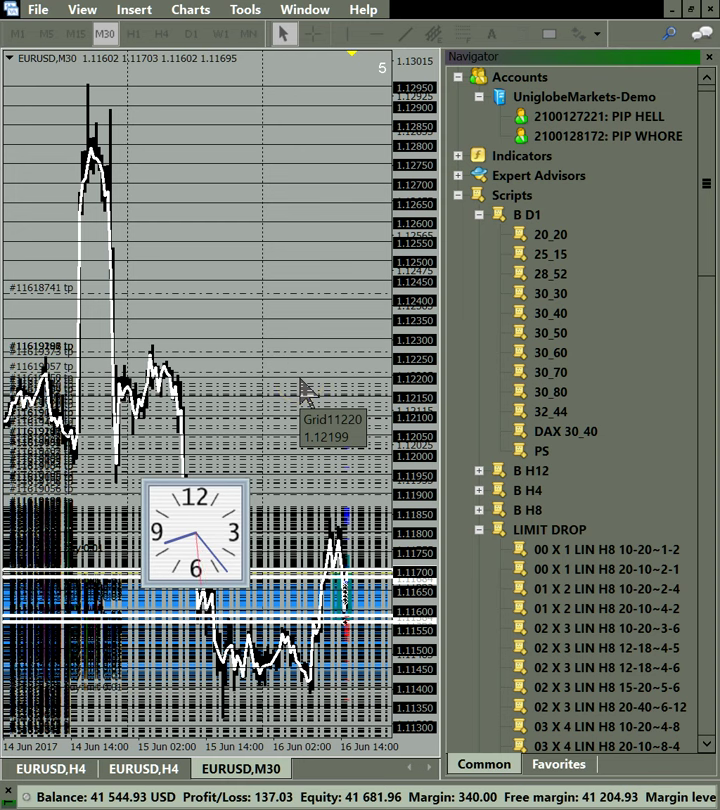
{"action": "key", "text": "plus"}
{"action": "key", "text": "plus"}
{"action": "key", "text": "plus"}
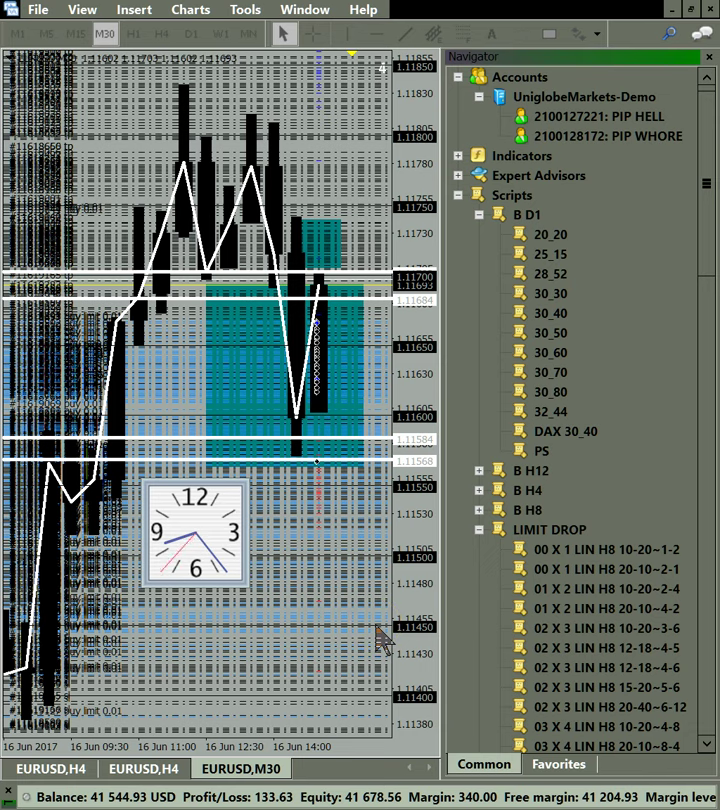
{"action": "mouse_move", "coordinate": [380, 640]}
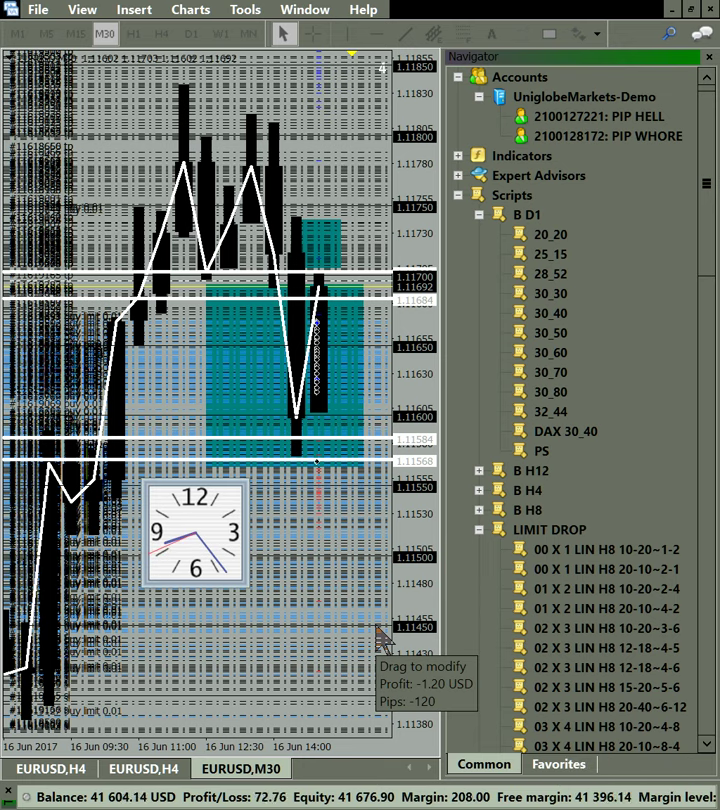
{"action": "left_click", "coordinate": [379, 624]}
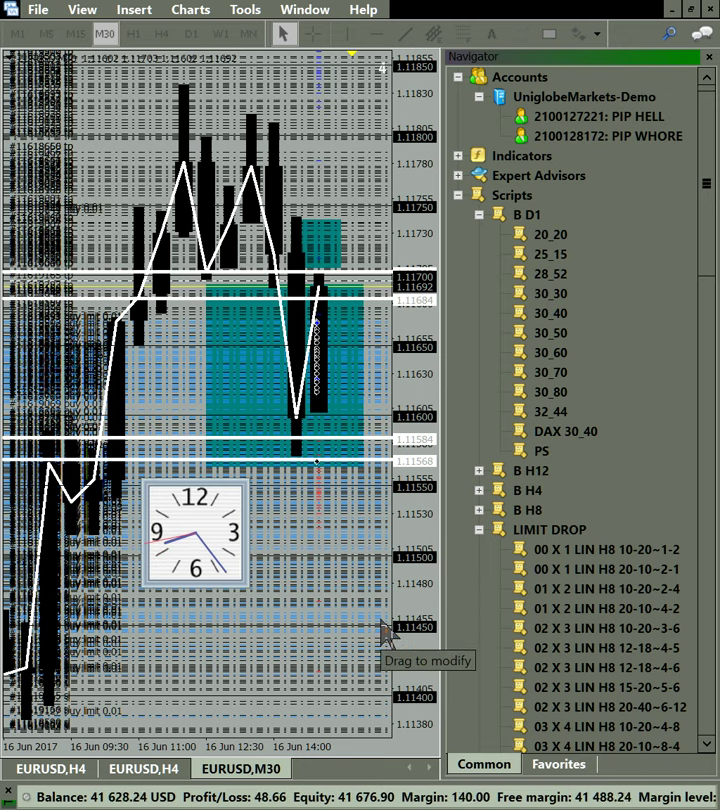
{"action": "left_click", "coordinate": [375, 632]}
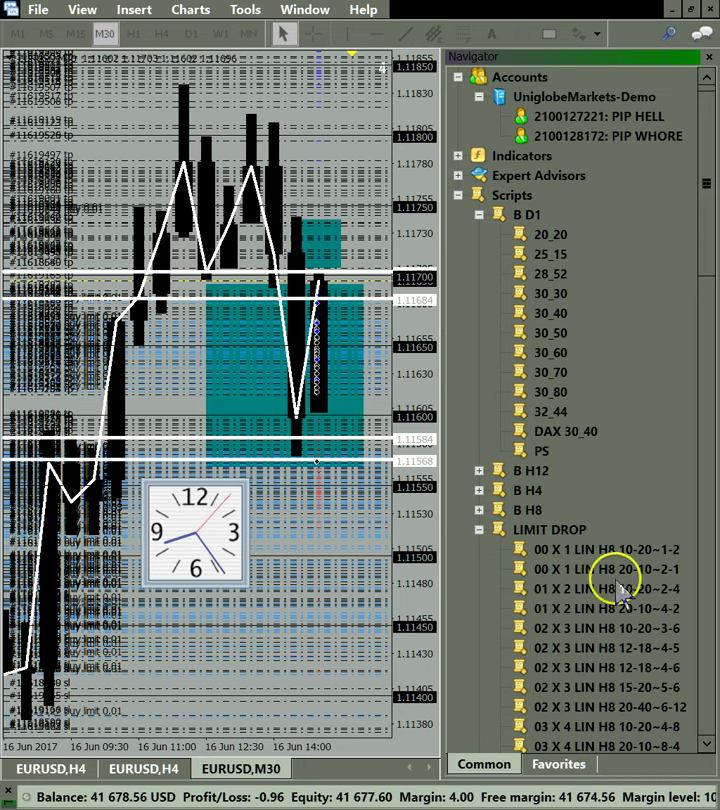
Apply LIMIT DROP scripts, including 02 X 3 LIN H8 12-18~4-6, to the M30 chart at about 1.11584 and 1.11453.
{"action": "left_click_drag", "start_coordinate": [604, 668], "coordinate": [303, 437]}
{"action": "left_click_drag", "start_coordinate": [569, 672], "coordinate": [569, 672]}
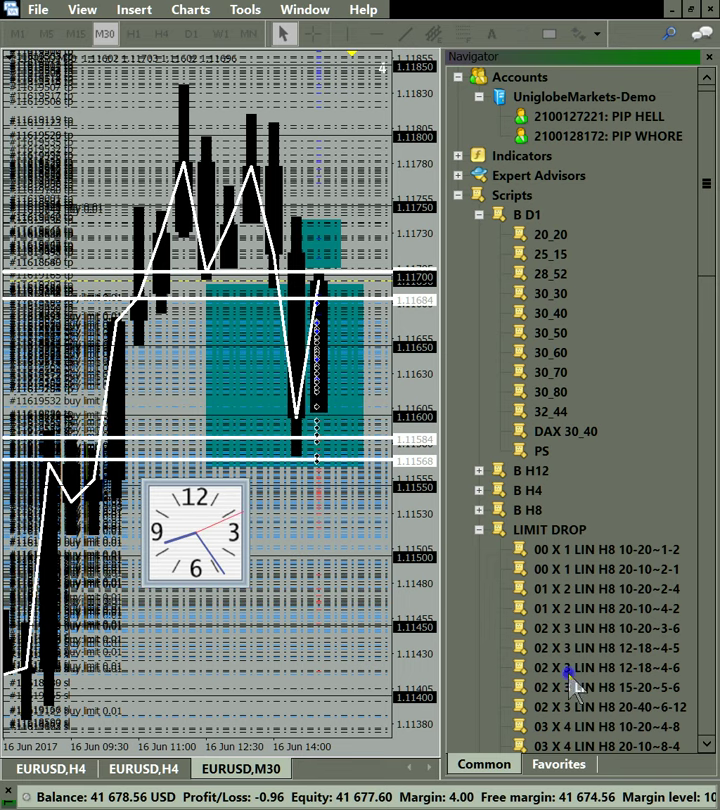
{"action": "left_click", "coordinate": [565, 707]}
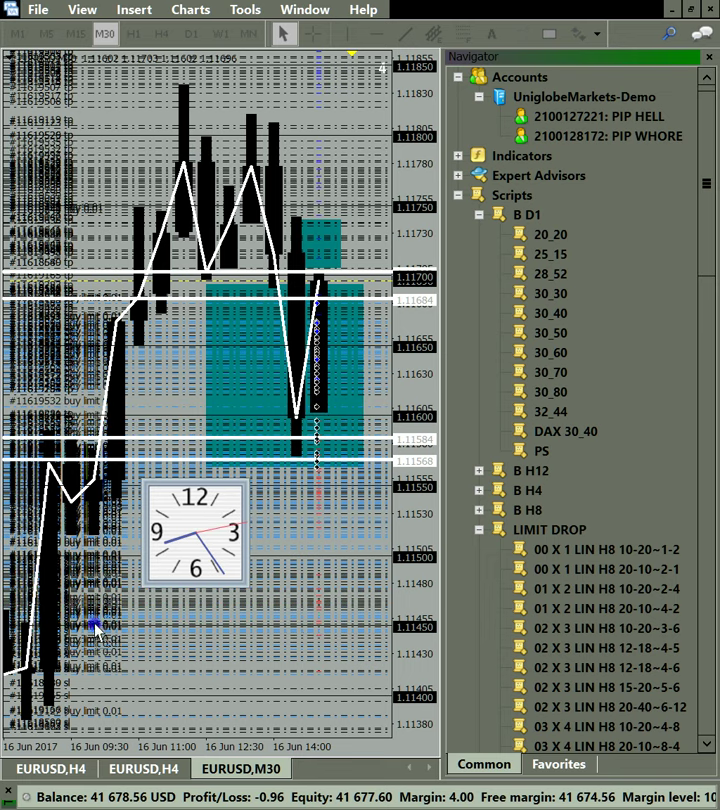
{"action": "left_click_drag", "start_coordinate": [95, 623], "coordinate": [95, 623]}
Move the desktop clock to the upper part of the chart and apply more LIMIT DROP scripts at about 1.11440.
{"action": "left_click_drag", "start_coordinate": [177, 541], "coordinate": [100, 276]}
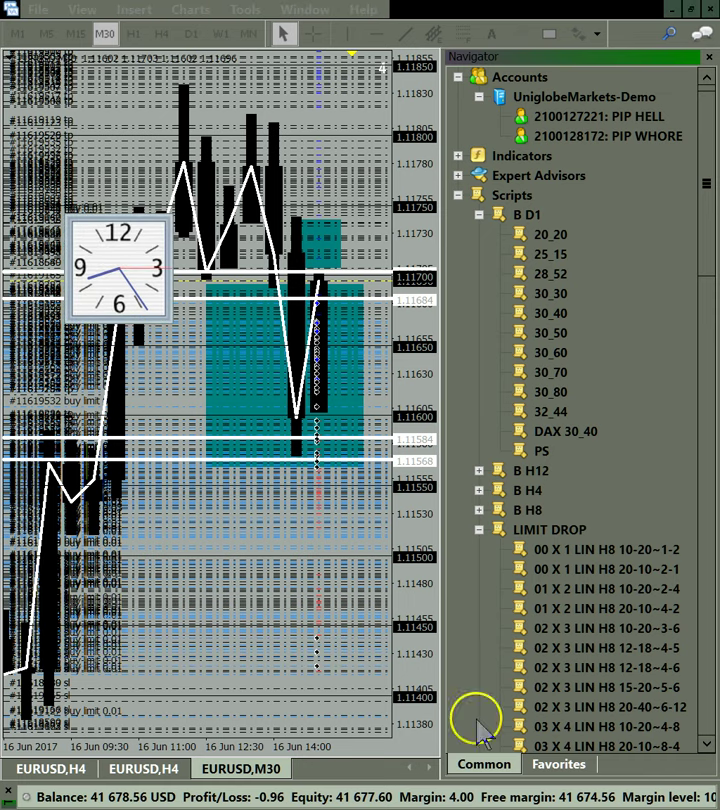
{"action": "left_click", "coordinate": [586, 689]}
{"action": "left_click_drag", "start_coordinate": [335, 618], "coordinate": [318, 634]}
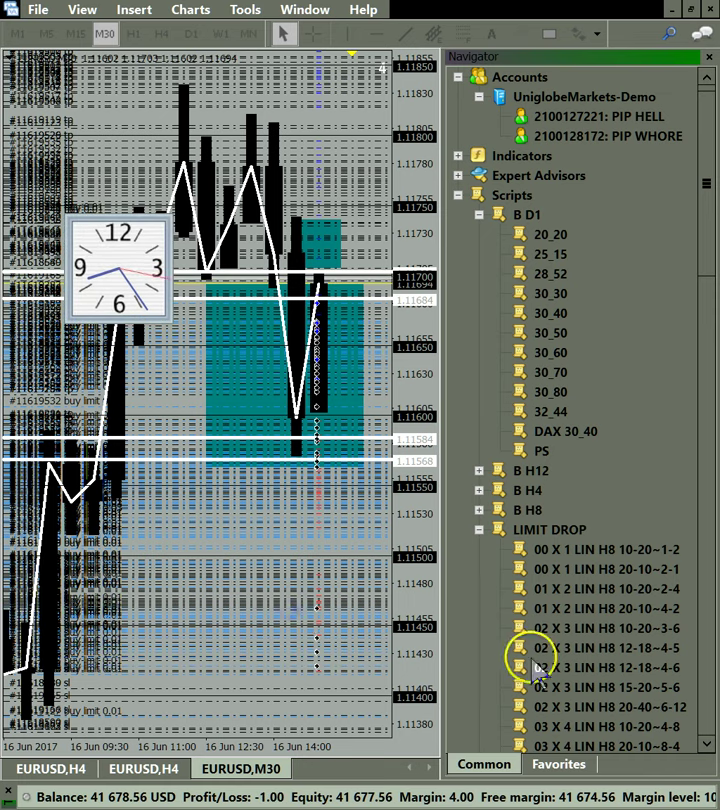
{"action": "left_click_drag", "start_coordinate": [563, 668], "coordinate": [316, 645]}
{"action": "left_click_drag", "start_coordinate": [418, 624], "coordinate": [418, 635]}
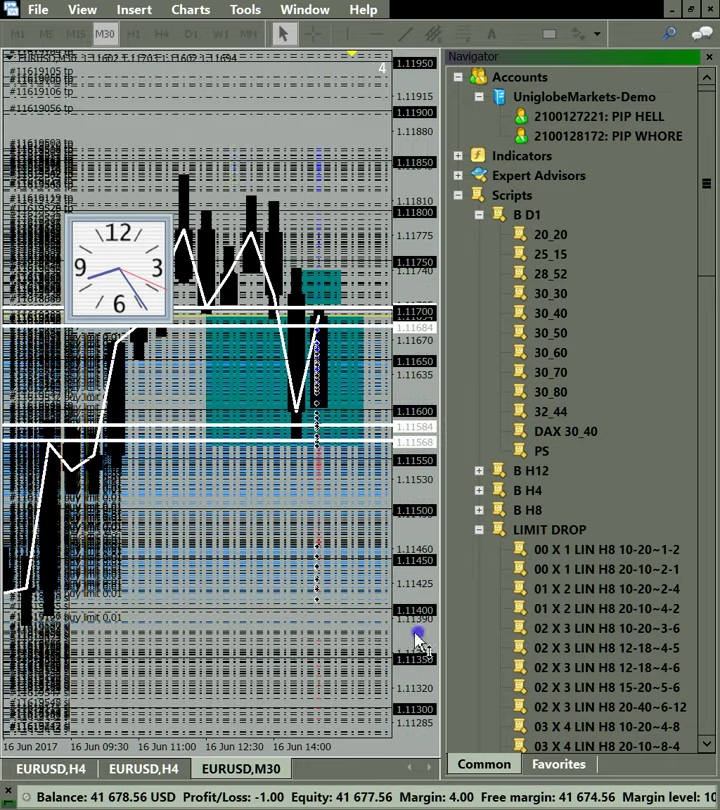
Switch the chart to the H1 timeframe and zoom out to include the 15 June candles.
{"action": "left_click", "coordinate": [133, 33]}
{"action": "left_click", "coordinate": [330, 548]}
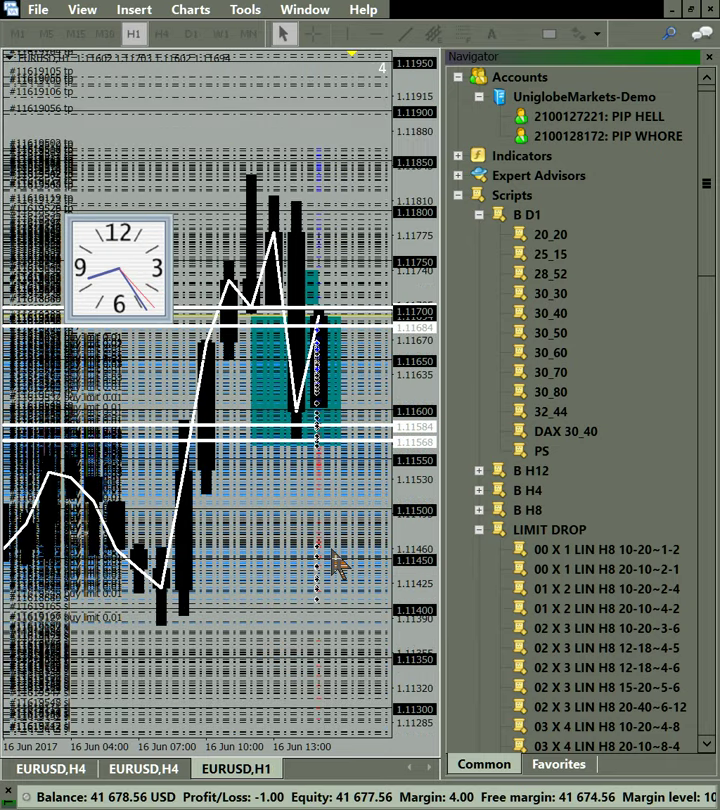
{"action": "key", "text": "minus"}
{"action": "left_click", "coordinate": [289, 648]}
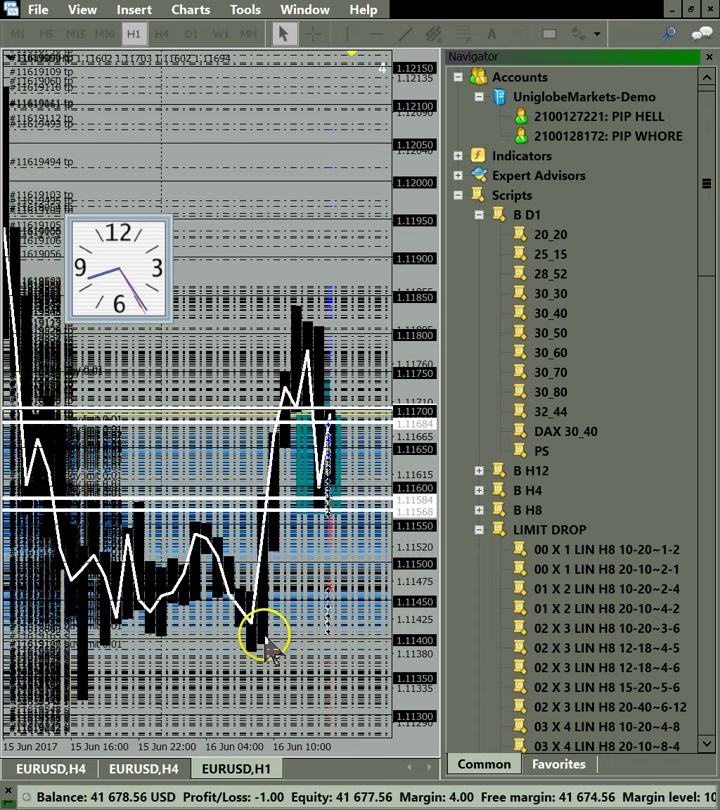
Draw a rectangle over the 15–16 June lows on the H1 chart, spanning about 1.11370 to 1.11495.
{"action": "left_click", "coordinate": [194, 537]}
{"action": "left_click", "coordinate": [262, 655]}
{"action": "left_click", "coordinate": [331, 253]}
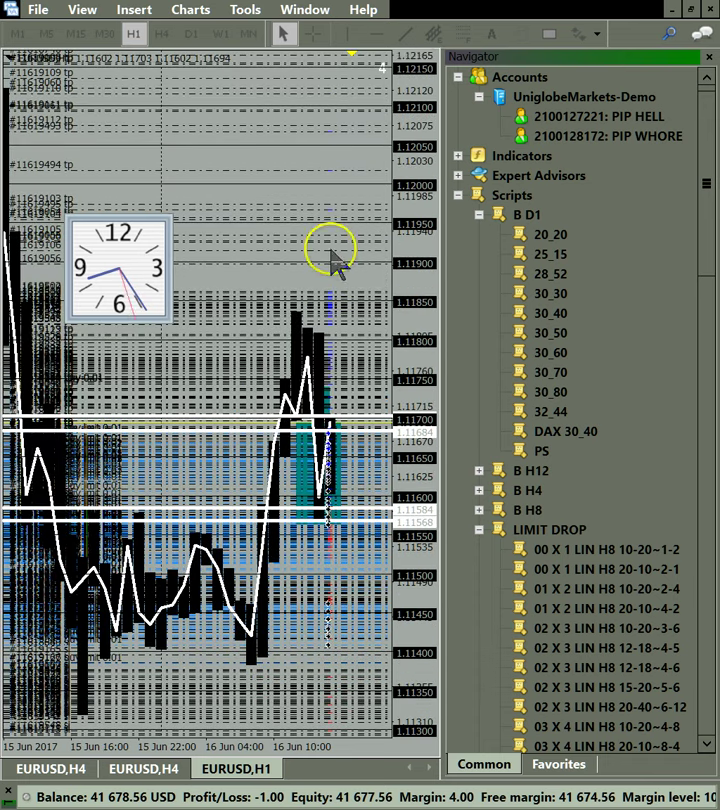
{"action": "left_click", "coordinate": [549, 34]}
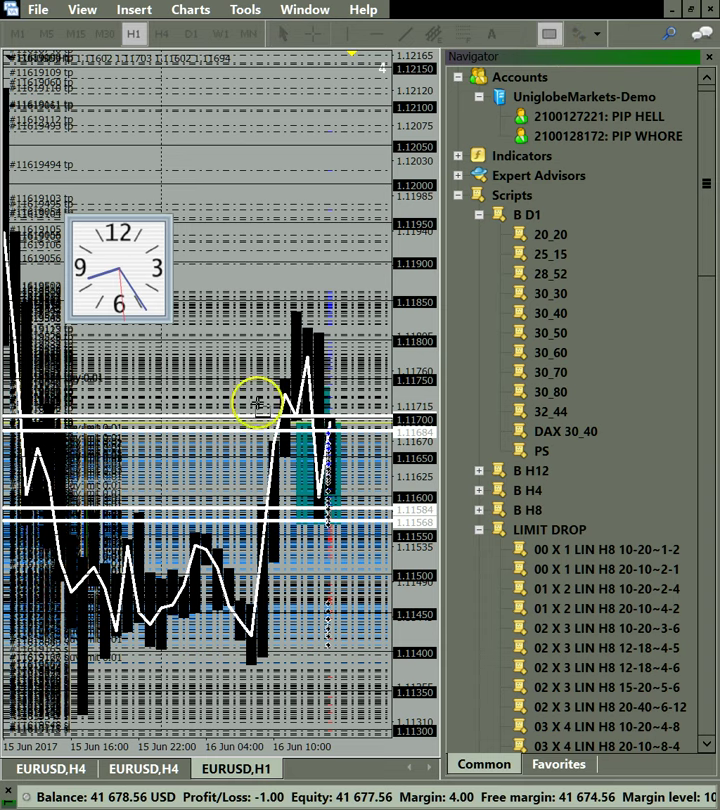
{"action": "left_click_drag", "start_coordinate": [149, 578], "coordinate": [296, 677]}
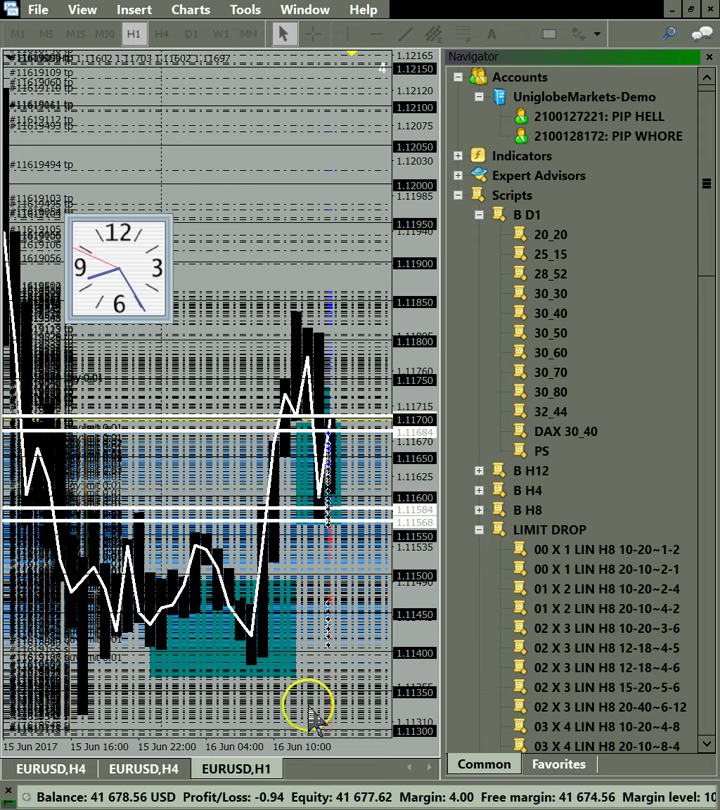
Widen the H1 chart's price range and apply the 02 X 3 LIN H8 12-18~4-6 script above the current price.
{"action": "left_click_drag", "start_coordinate": [338, 656], "coordinate": [424, 467]}
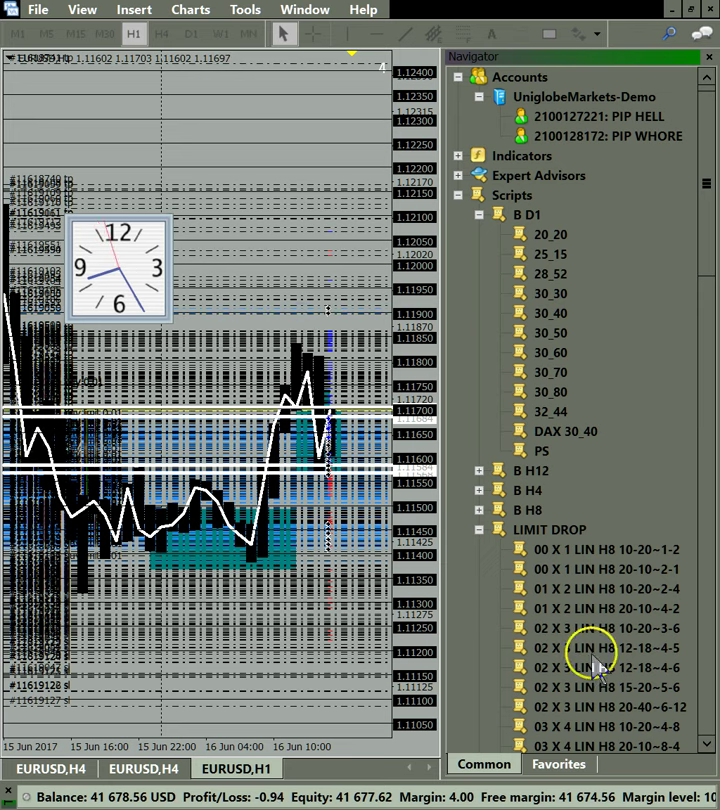
{"action": "left_click_drag", "start_coordinate": [569, 668], "coordinate": [415, 443]}
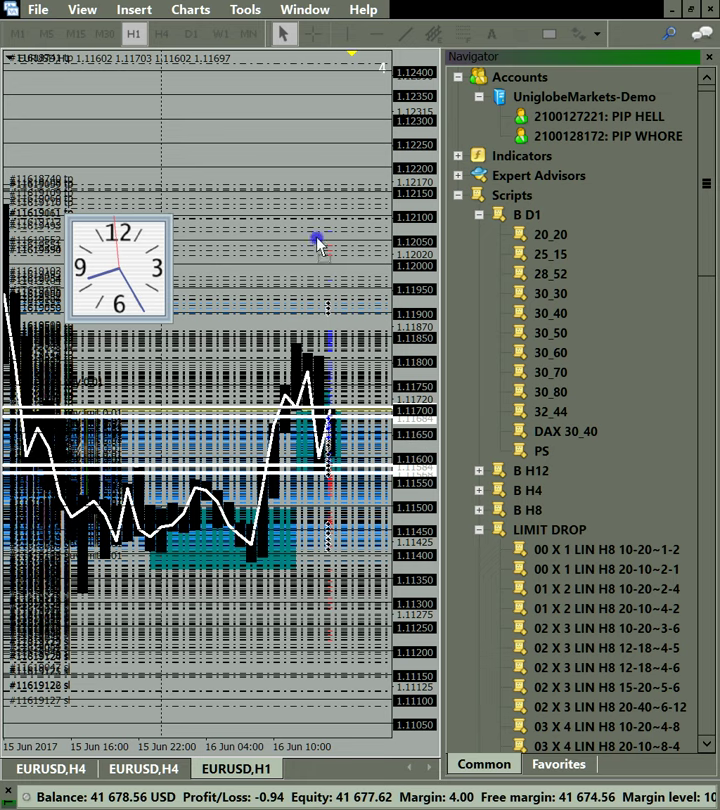
Switch the H1 chart back to the H4 timeframe and restore the side-by-side view of the two charts.
{"action": "left_click_drag", "start_coordinate": [166, 326], "coordinate": [0, 265]}
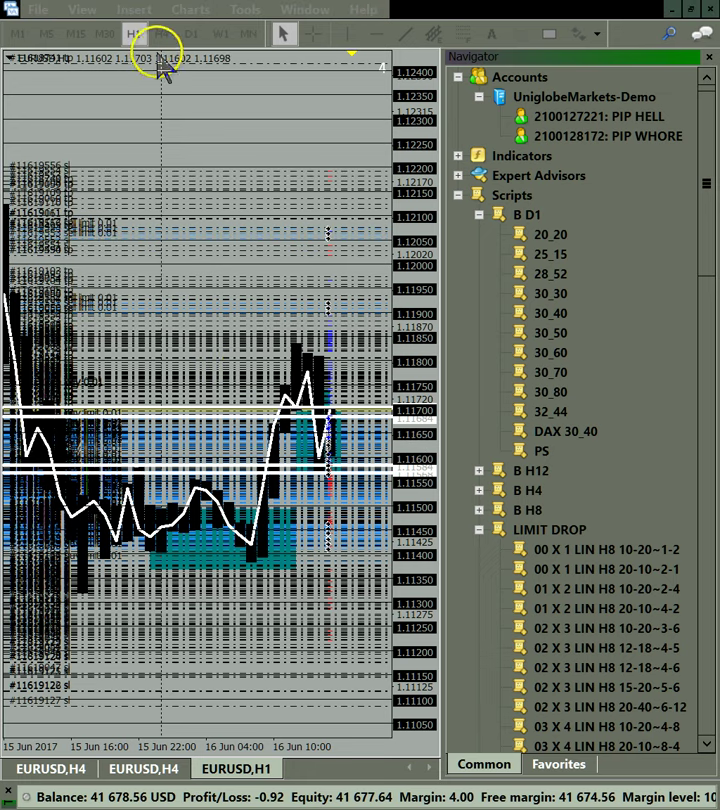
{"action": "left_click", "coordinate": [161, 33]}
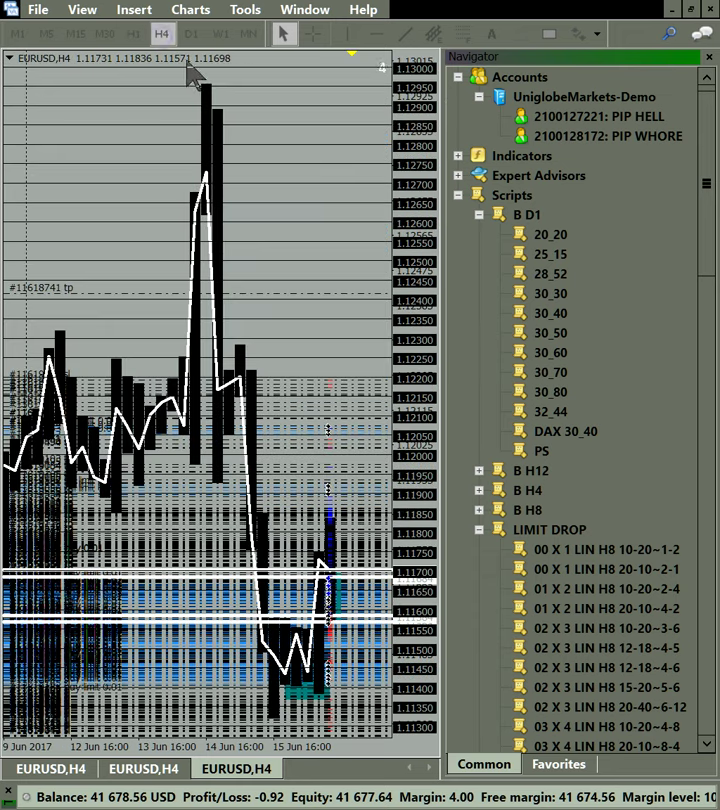
{"action": "left_click", "coordinate": [678, 16]}
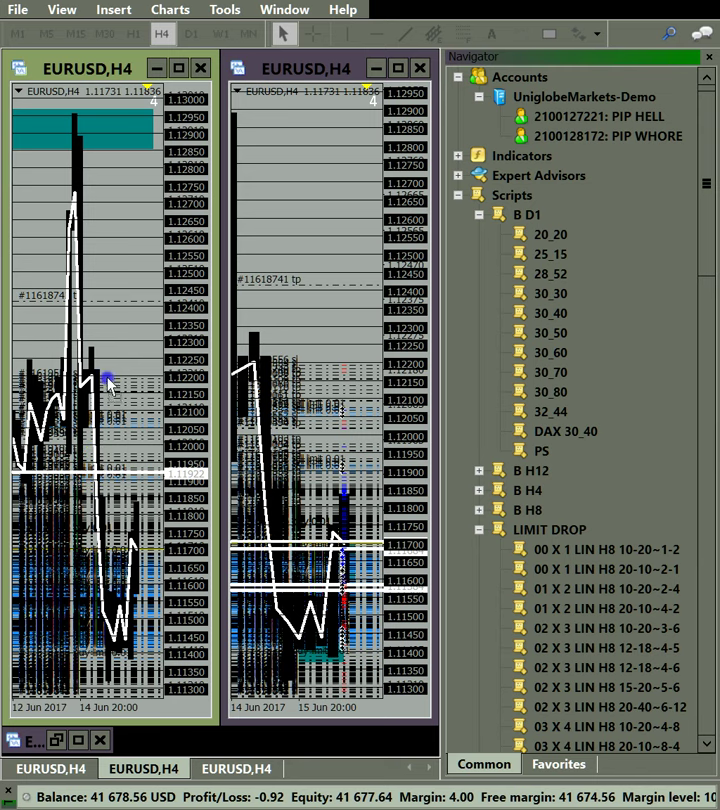
Apply LIMIT DROP scripts to the H4 chart with the marked 14 June peak, placing sell limits at about 1.12220 and 1.12750.
{"action": "left_click_drag", "start_coordinate": [99, 376], "coordinate": [99, 376]}
{"action": "left_click_drag", "start_coordinate": [568, 628], "coordinate": [568, 628]}
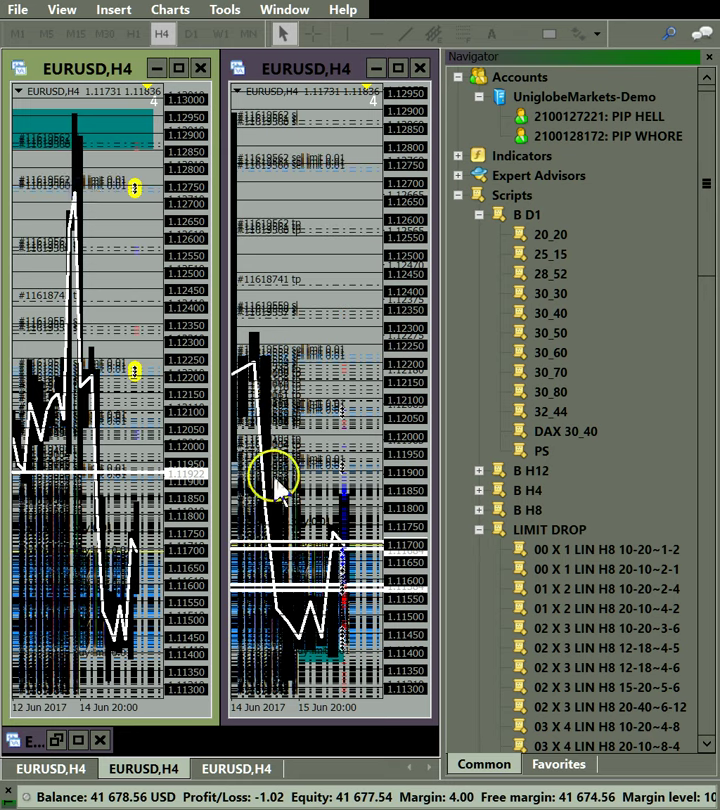
Switch the other H4 chart to M30 and rescale its price axis to about 1.11400 to 1.11950.
{"action": "left_click", "coordinate": [420, 390]}
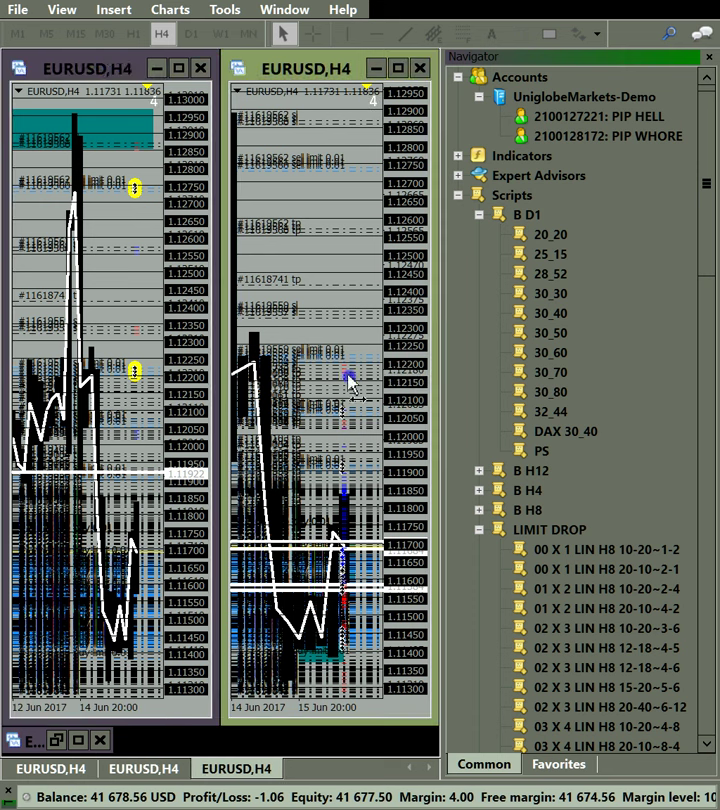
{"action": "left_click", "coordinate": [105, 33]}
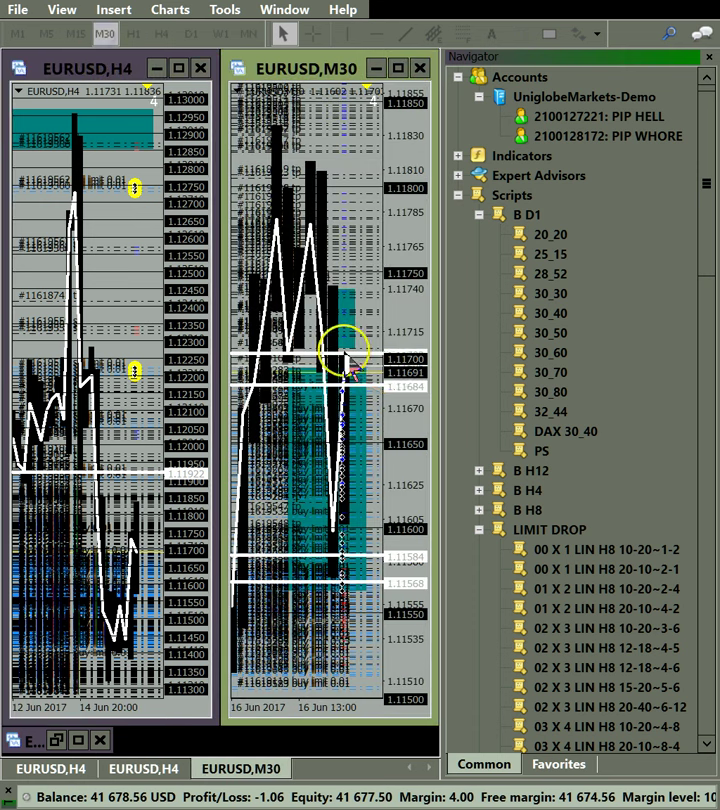
{"action": "left_click_drag", "start_coordinate": [403, 380], "coordinate": [421, 590]}
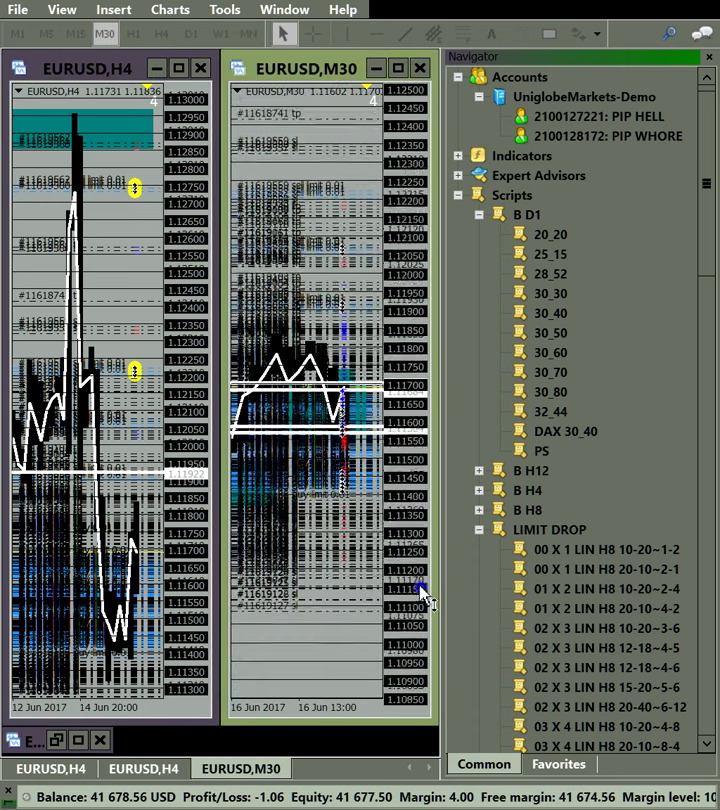
{"action": "left_click_drag", "start_coordinate": [437, 263], "coordinate": [430, 200]}
{"action": "left_click_drag", "start_coordinate": [396, 390], "coordinate": [394, 170]}
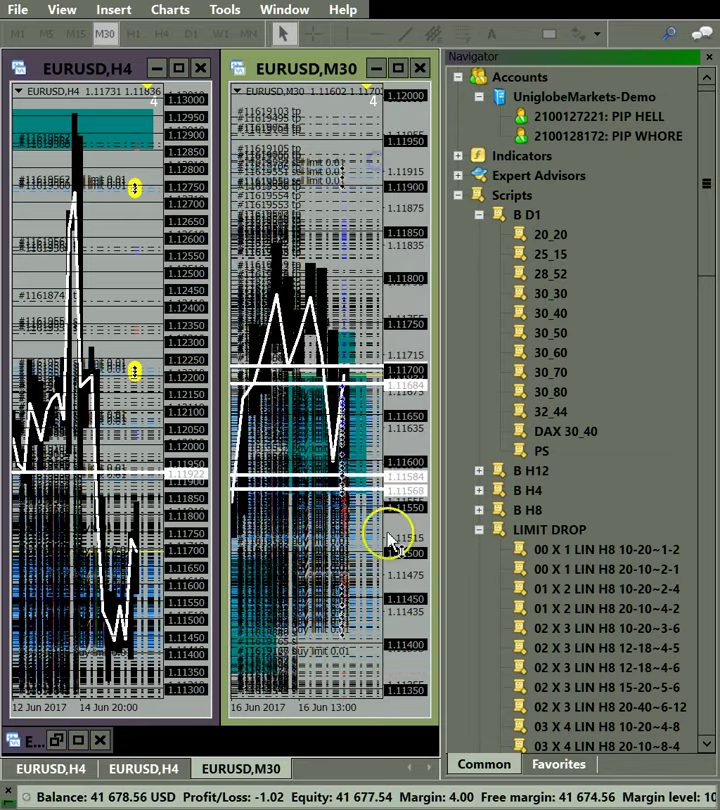
{"action": "left_click_drag", "start_coordinate": [387, 537], "coordinate": [410, 450]}
{"action": "left_click_drag", "start_coordinate": [362, 412], "coordinate": [335, 370]}
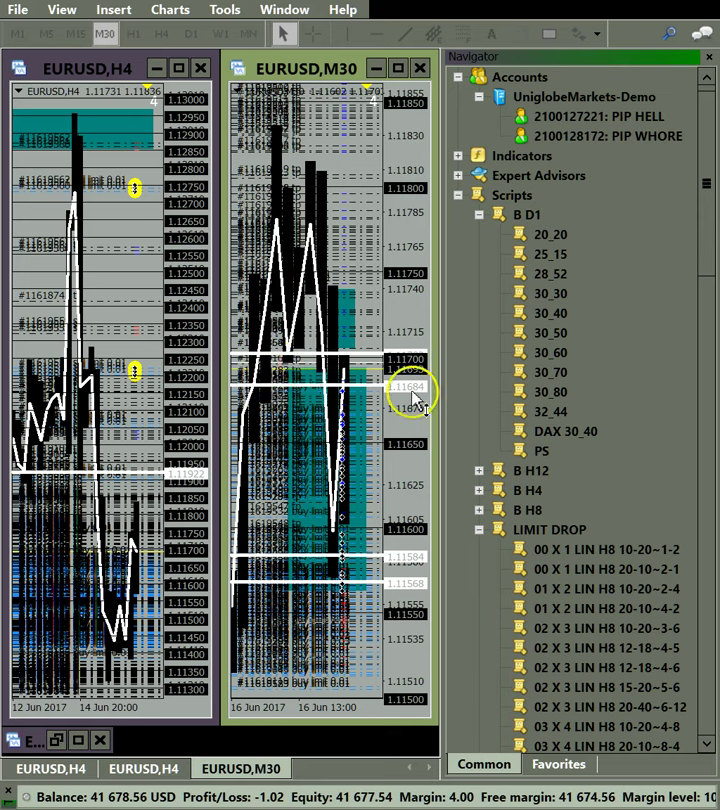
{"action": "mouse_move", "coordinate": [412, 390]}
{"action": "left_mouse_down"}
{"action": "mouse_move", "coordinate": [416, 400]}
{"action": "mouse_move", "coordinate": [410, 382]}
{"action": "left_mouse_up"}
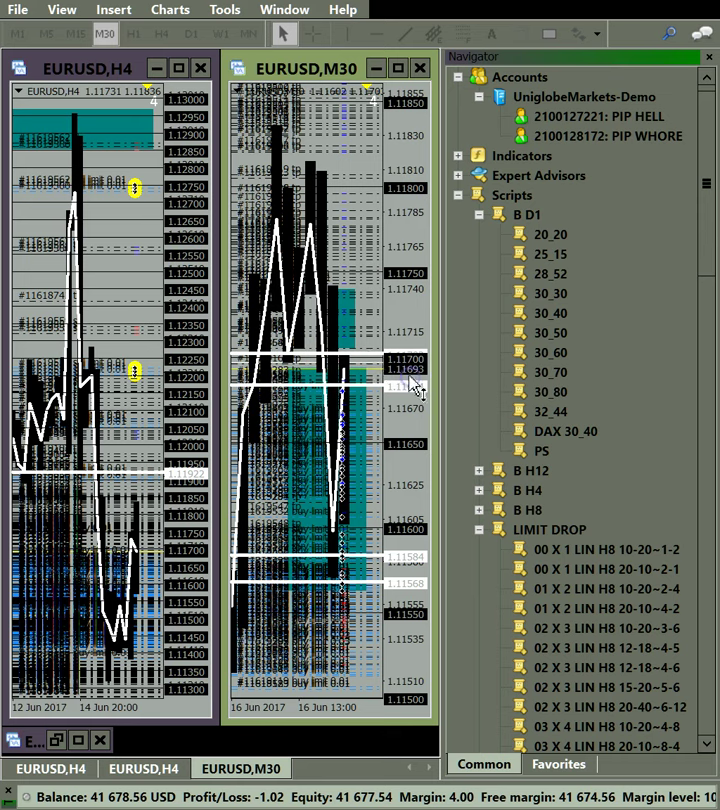
{"action": "left_click_drag", "start_coordinate": [420, 363], "coordinate": [406, 386]}
{"action": "left_click_drag", "start_coordinate": [319, 642], "coordinate": [321, 646]}
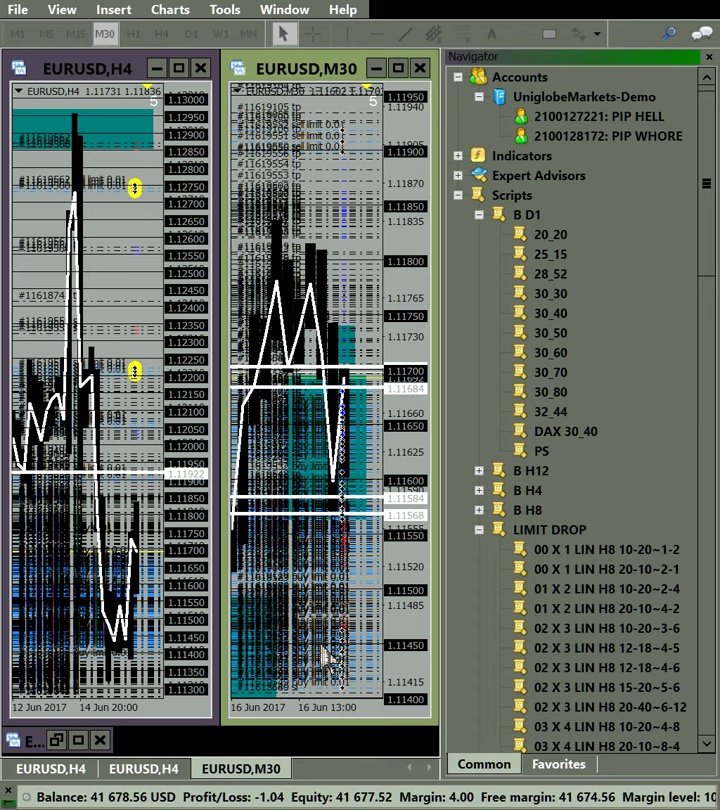
{"action": "scroll", "coordinate": [326, 656], "scroll_direction": "down", "scroll_amount": 1}
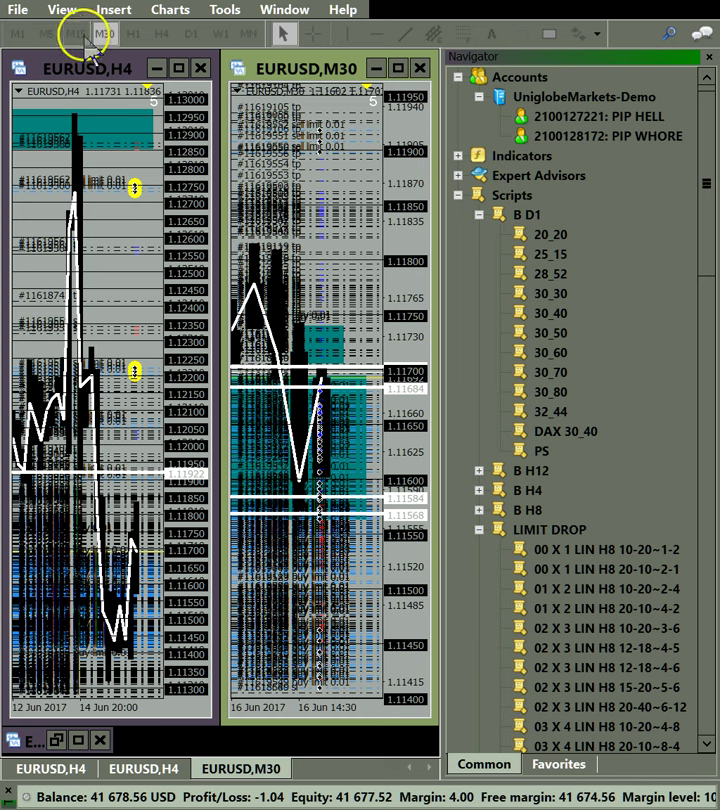
Switch the M30 chart to the M15 timeframe and maximize its window.
{"action": "left_click", "coordinate": [75, 33]}
{"action": "double_click", "coordinate": [285, 70]}
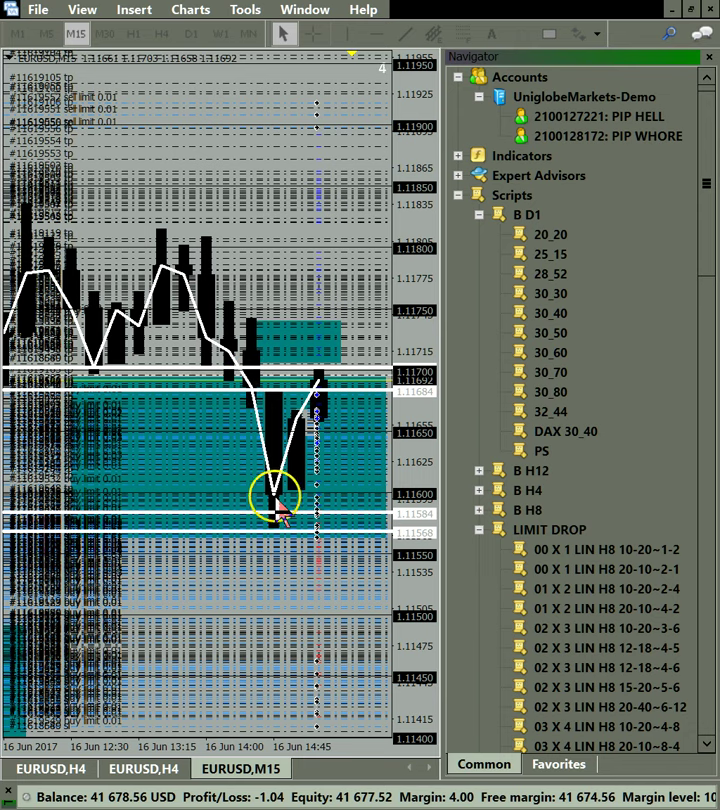
{"action": "left_click", "coordinate": [269, 570]}
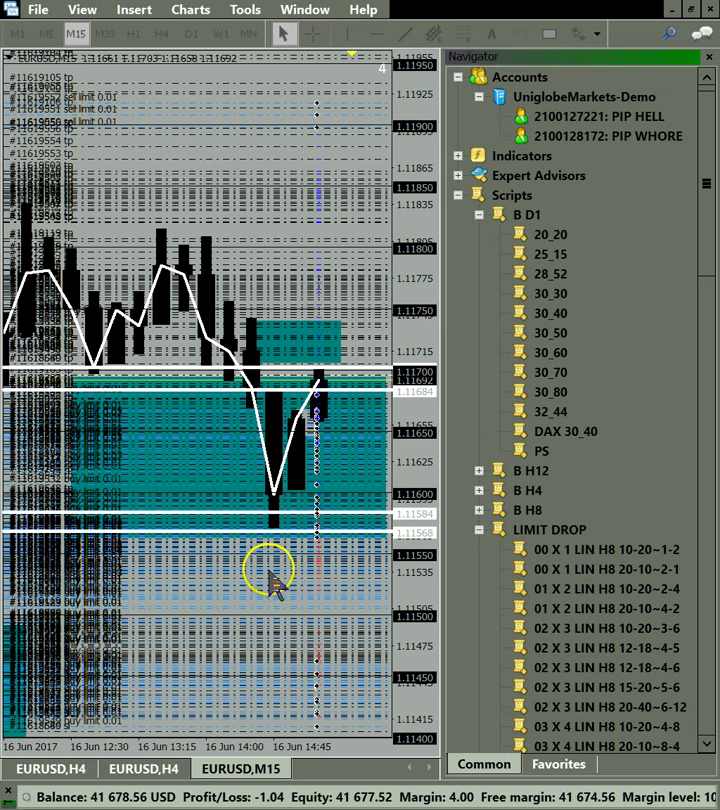
{"action": "left_click", "coordinate": [289, 398]}
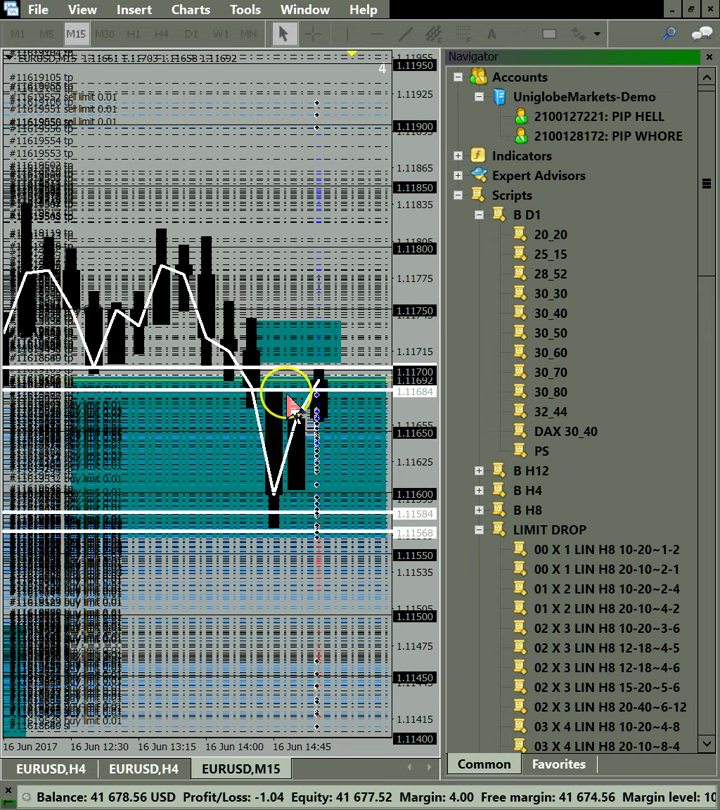
{"action": "left_click", "coordinate": [305, 590]}
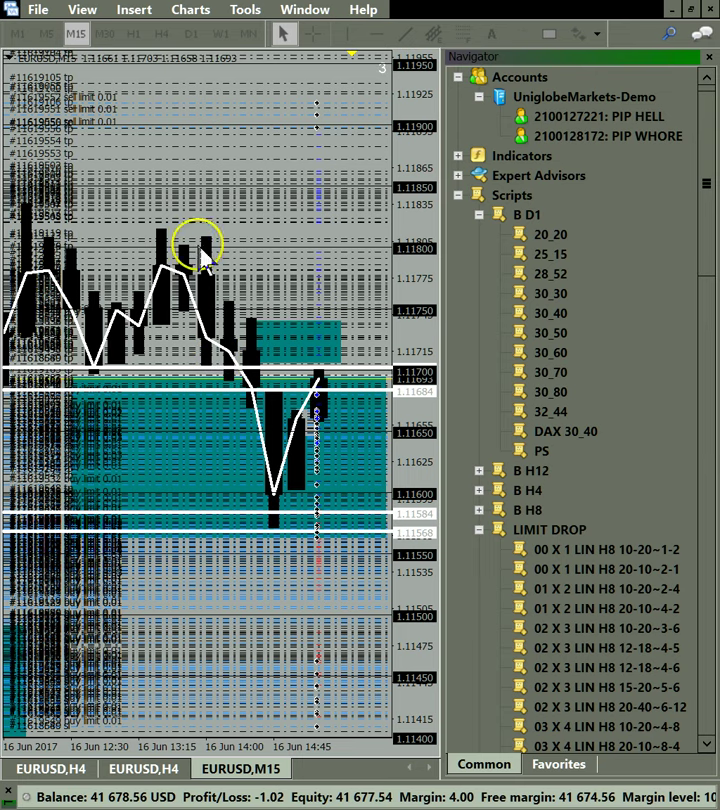
Draw a small rectangle just before the 14:00 candle, about 1.11745 to 1.11800, and a horizontal line at 1.11818.
{"action": "left_click", "coordinate": [548, 36]}
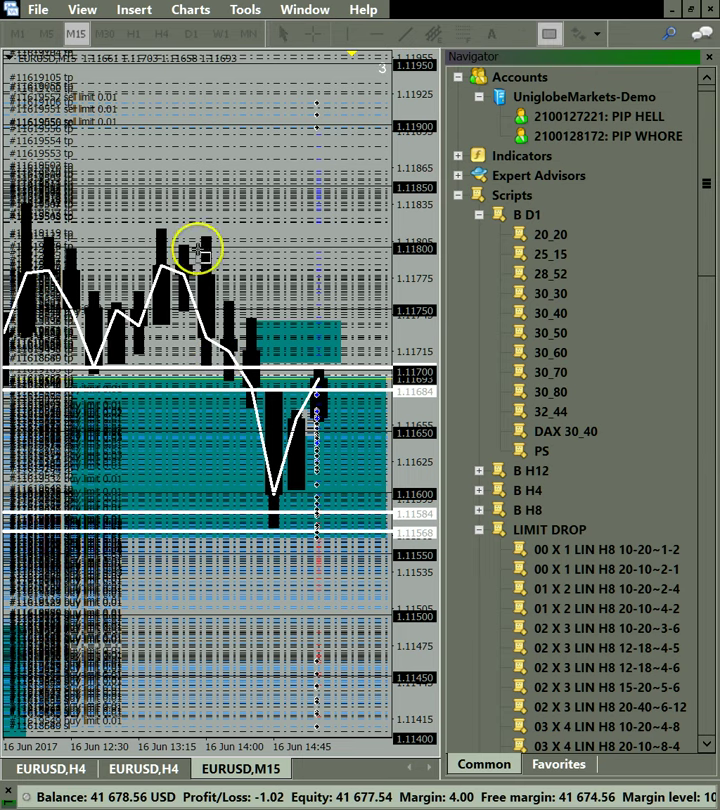
{"action": "left_click_drag", "start_coordinate": [192, 318], "coordinate": [212, 244]}
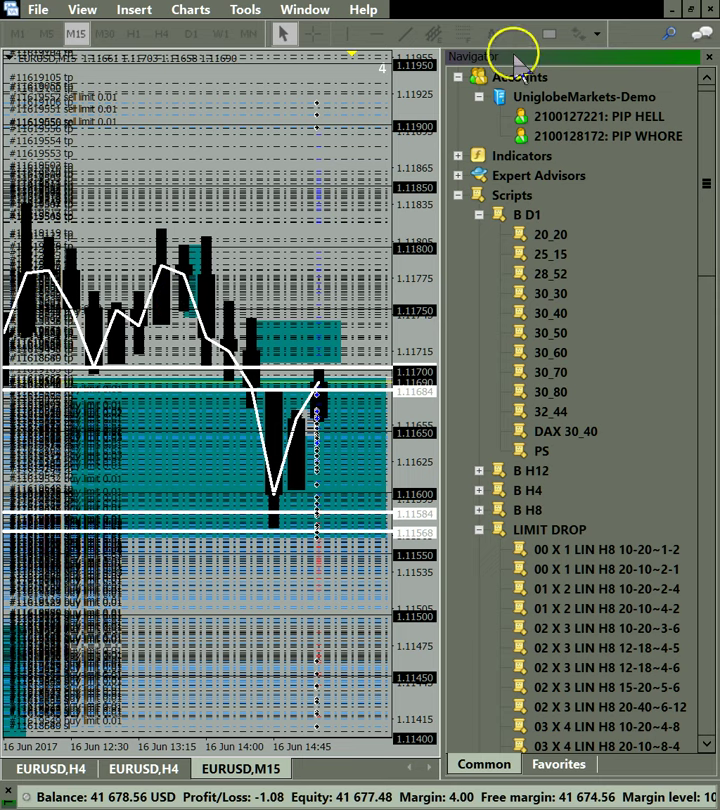
{"action": "left_click", "coordinate": [377, 34]}
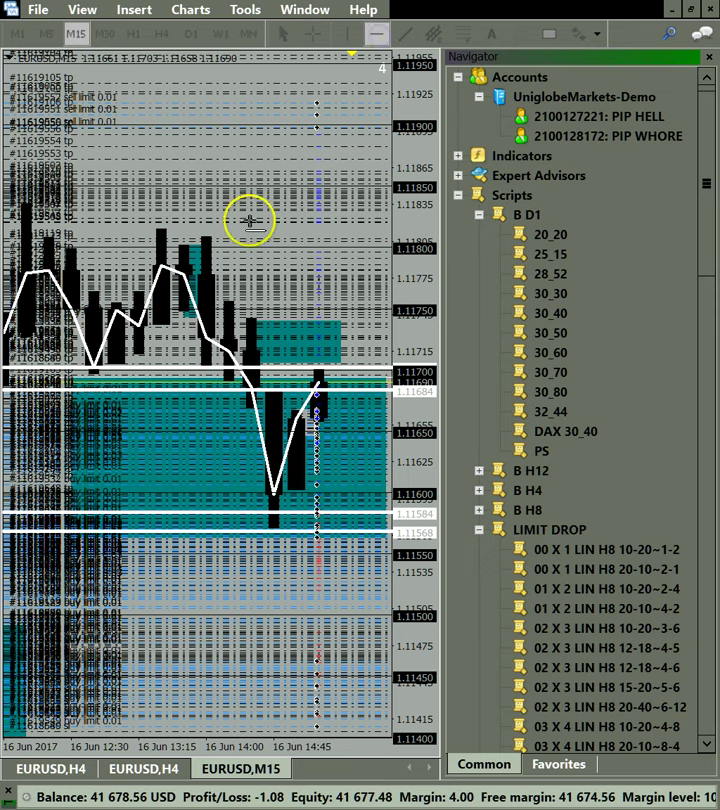
{"action": "left_click", "coordinate": [160, 228]}
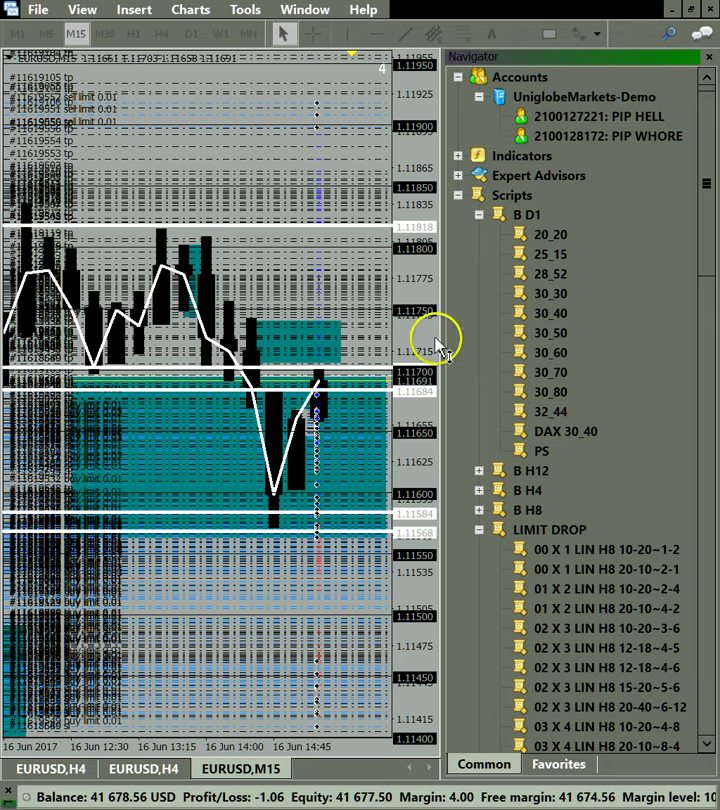
Check the zoomed-out M5 timeframe and set the chart to M1 with its price range narrowed to about 1.11560 to 1.11760.
{"action": "left_click", "coordinate": [45, 33]}
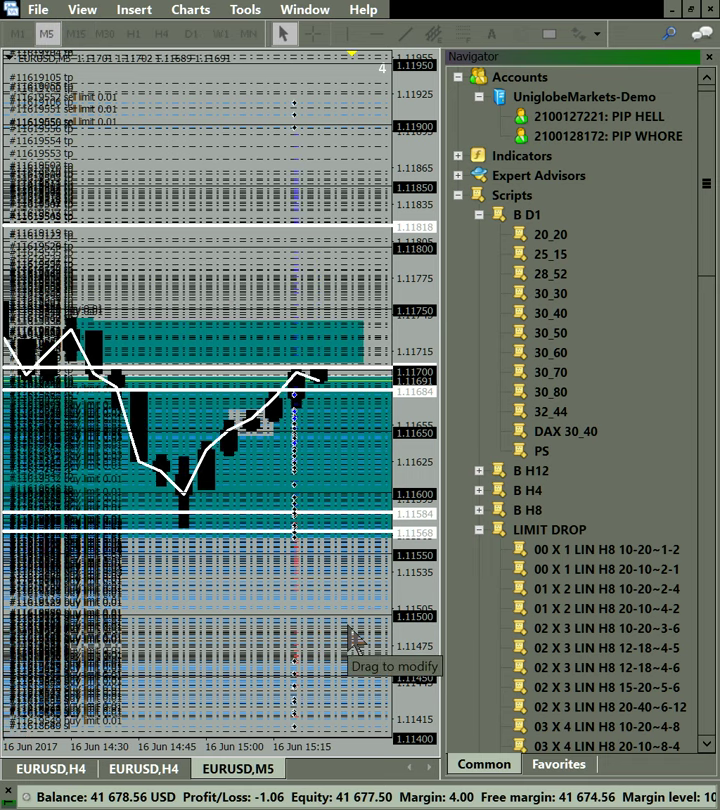
{"action": "key", "text": "minus"}
{"action": "key", "text": "minus"}
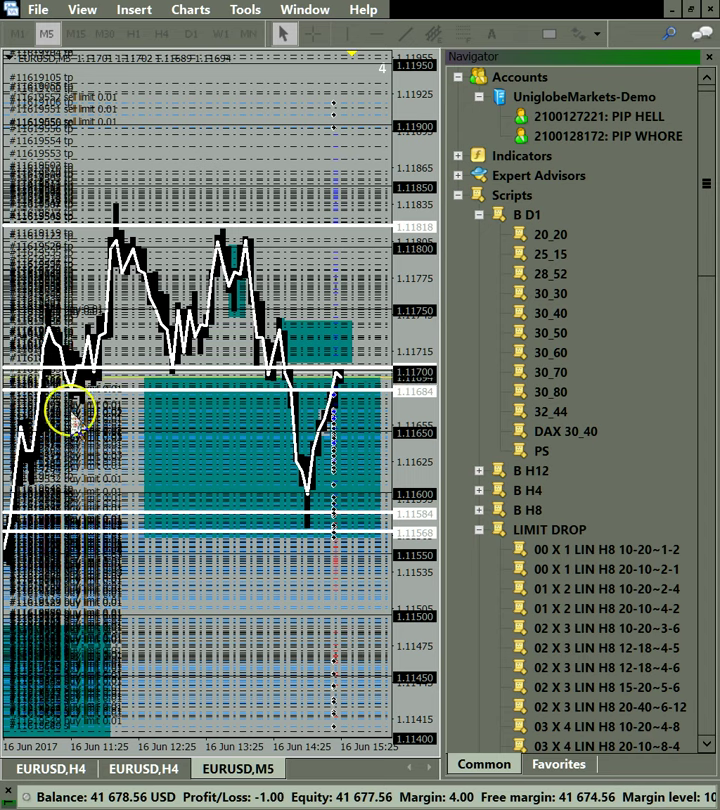
{"action": "left_click", "coordinate": [16, 32]}
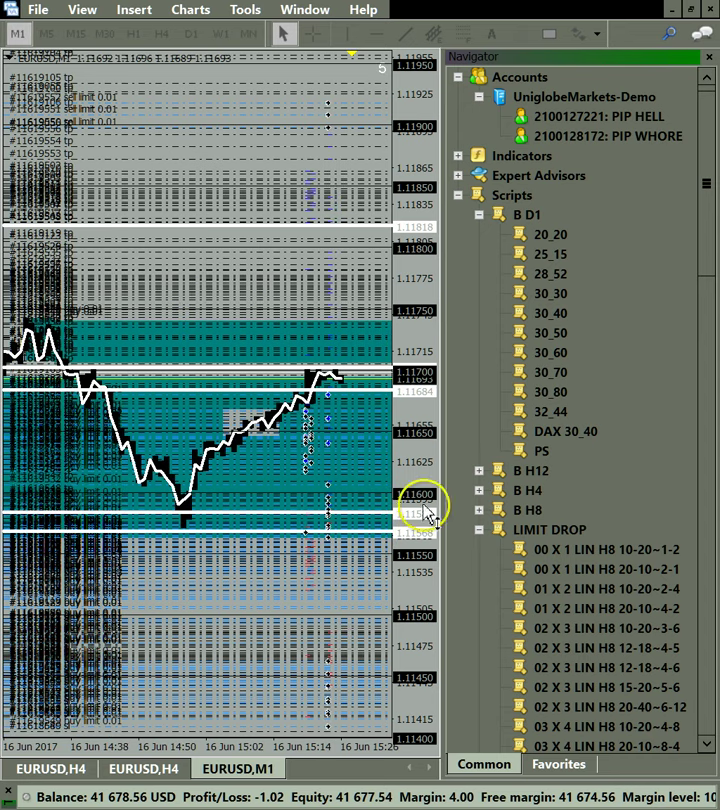
{"action": "left_click_drag", "start_coordinate": [398, 440], "coordinate": [436, 262]}
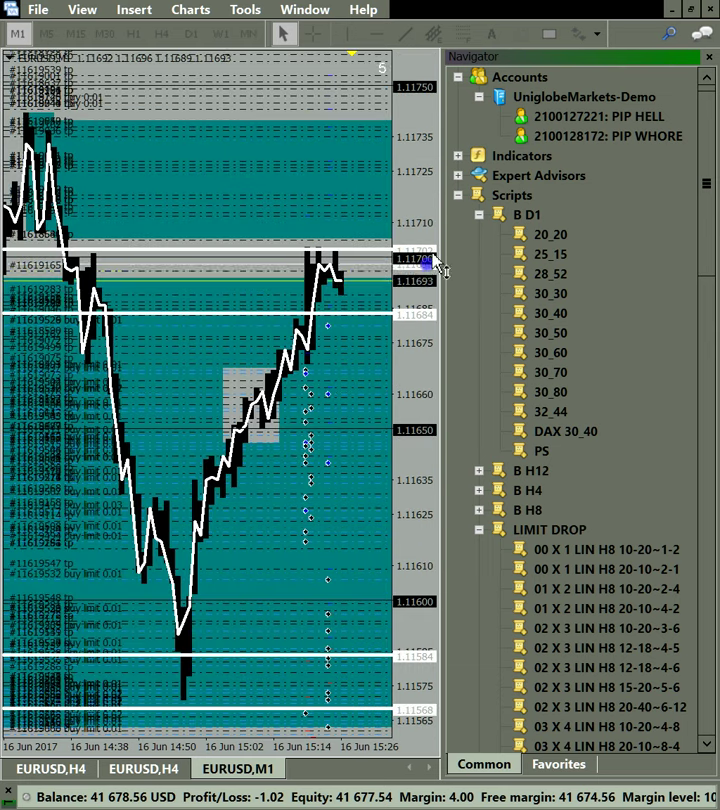
Restore the side-by-side chart windows and clear the drawn rectangles and horizontal lines from both charts.
{"action": "left_click", "coordinate": [688, 10]}
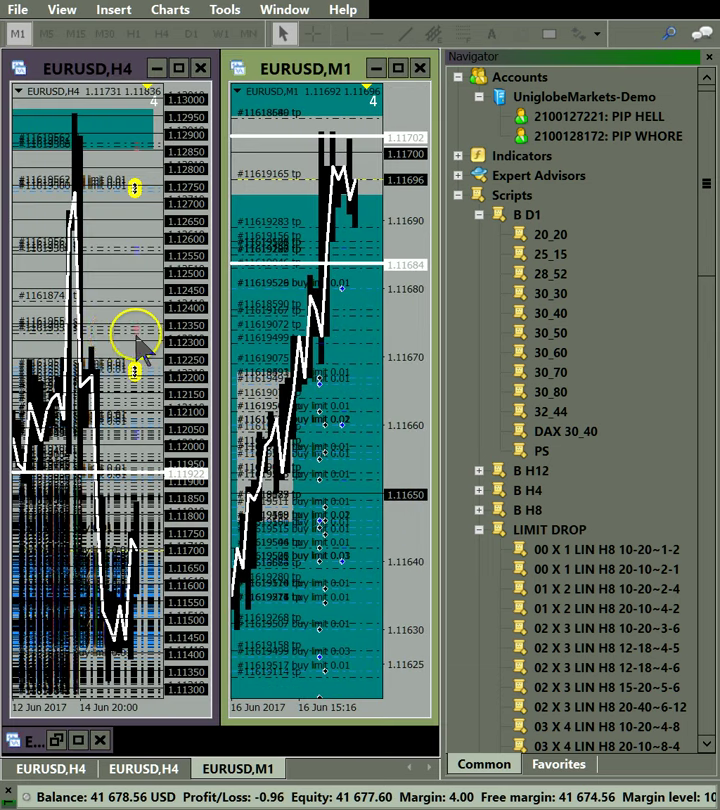
{"action": "left_click", "coordinate": [131, 398]}
{"action": "key", "text": "ctrl+F5"}
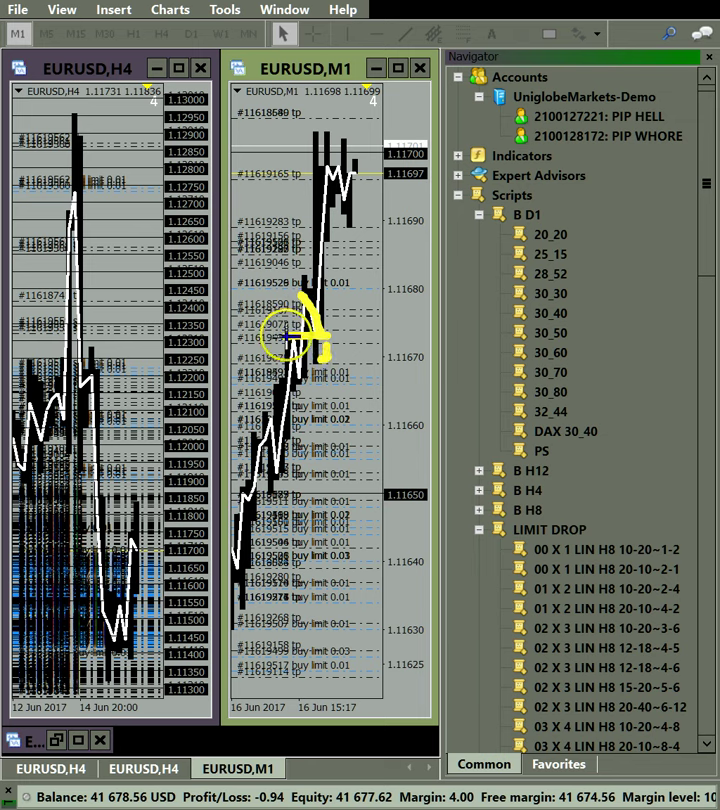
{"action": "left_click_drag", "start_coordinate": [229, 491], "coordinate": [246, 491]}
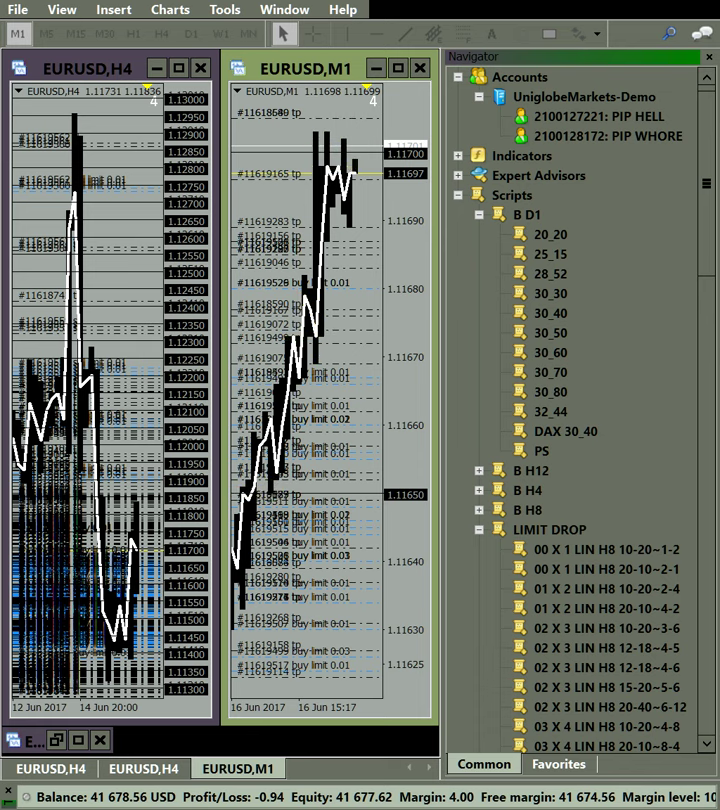
Switch the H4 chart to M15 and rescale it to about 1.11400–1.11950 and the M1 chart to about 1.11550–1.11780.
{"action": "left_click", "coordinate": [154, 525]}
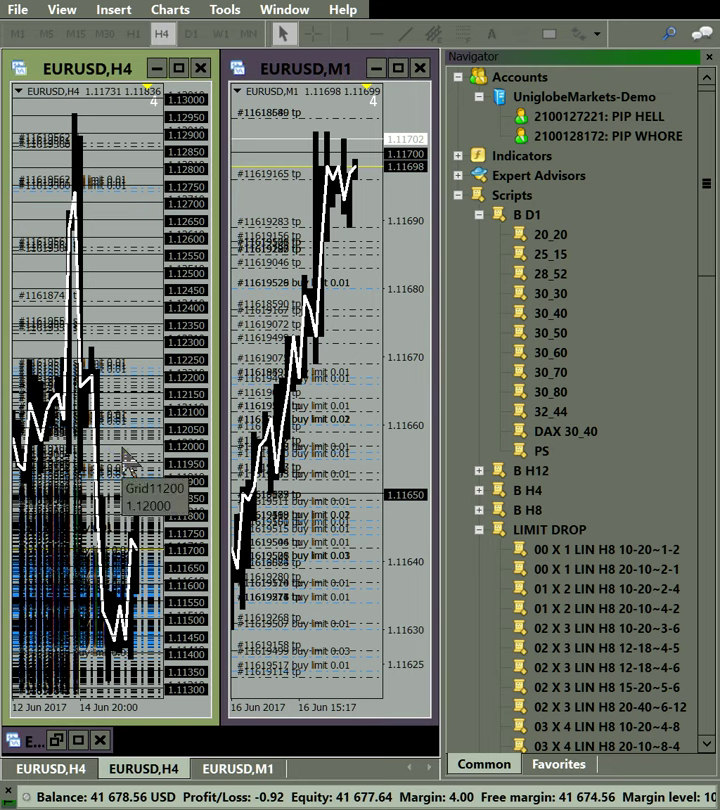
{"action": "left_click", "coordinate": [137, 455]}
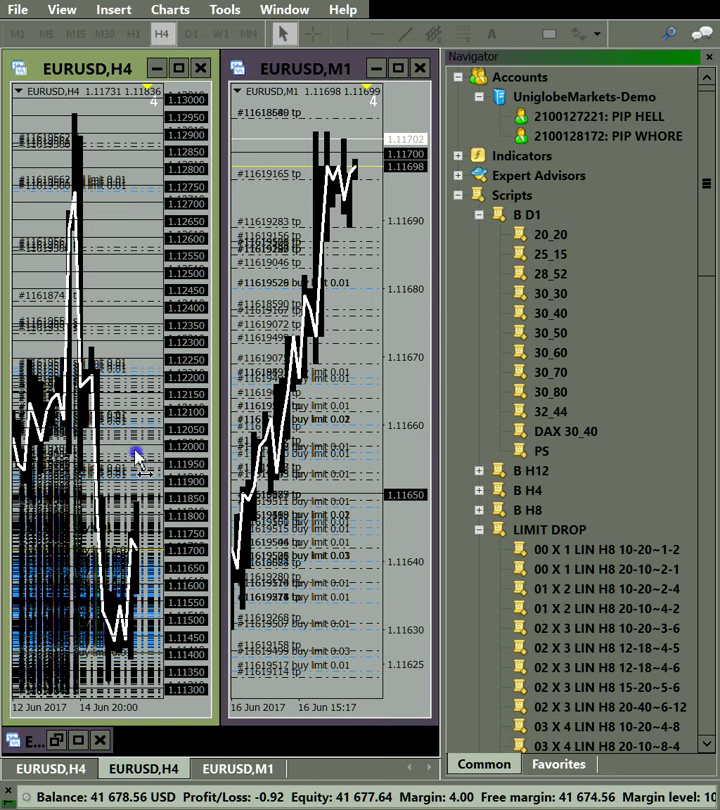
{"action": "left_click", "coordinate": [76, 32]}
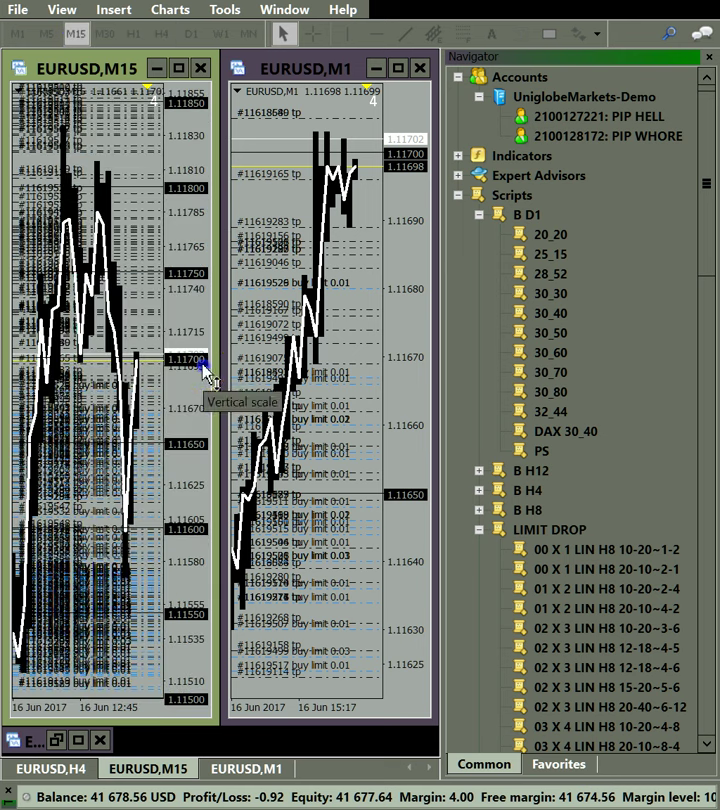
{"action": "left_click_drag", "start_coordinate": [208, 374], "coordinate": [208, 425]}
{"action": "left_click_drag", "start_coordinate": [395, 335], "coordinate": [412, 434]}
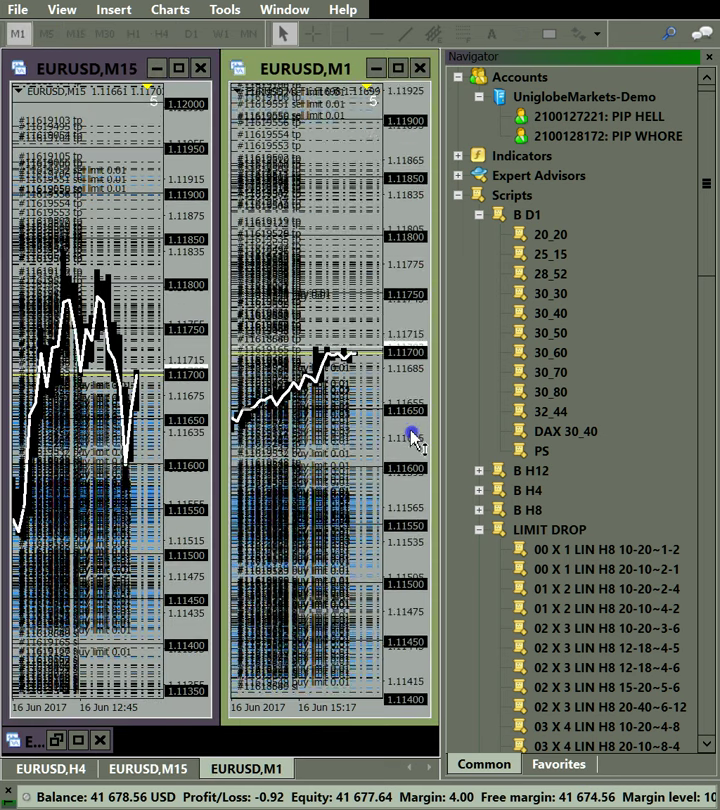
{"action": "left_click_drag", "start_coordinate": [190, 490], "coordinate": [190, 468]}
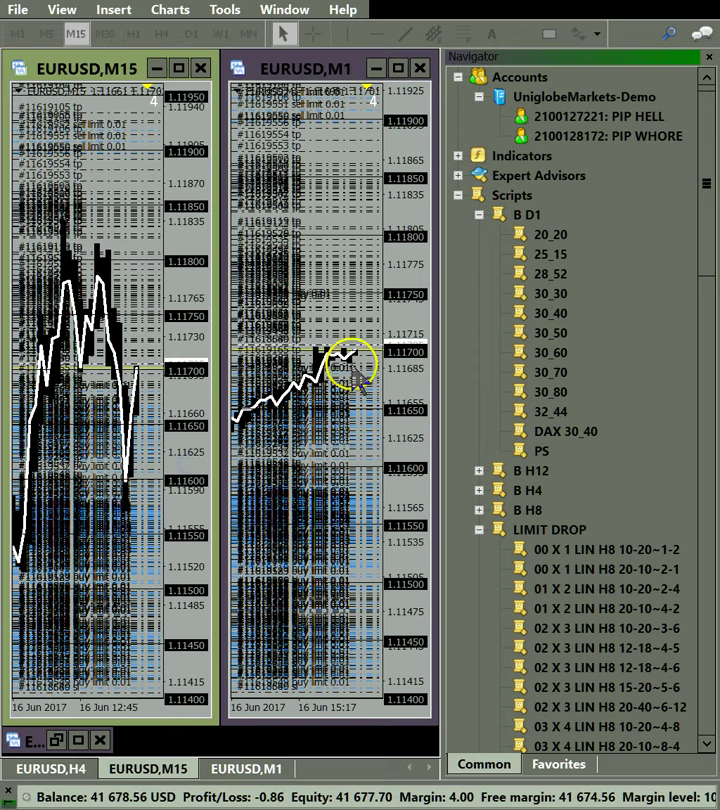
{"action": "mouse_move", "coordinate": [405, 385]}
{"action": "left_mouse_down"}
{"action": "mouse_move", "coordinate": [402, 330]}
{"action": "mouse_move", "coordinate": [395, 378]}
{"action": "left_mouse_up"}
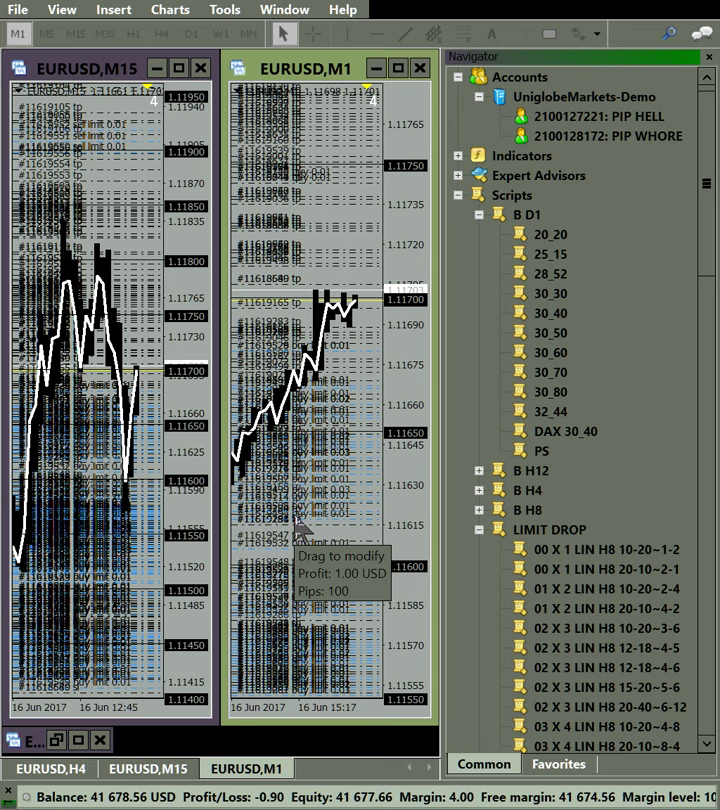
{"action": "left_click", "coordinate": [294, 517]}
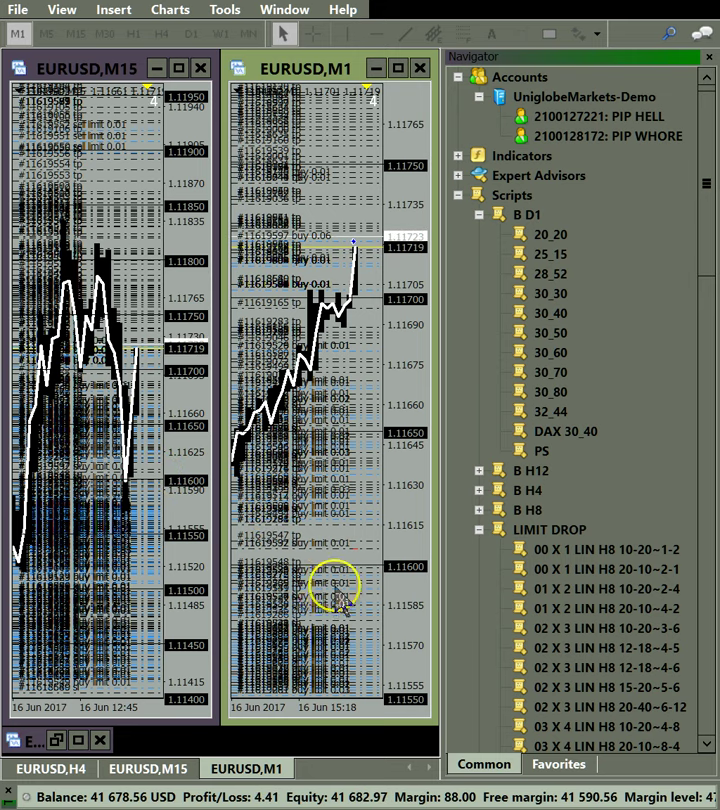
{"action": "right_click", "coordinate": [307, 592]}
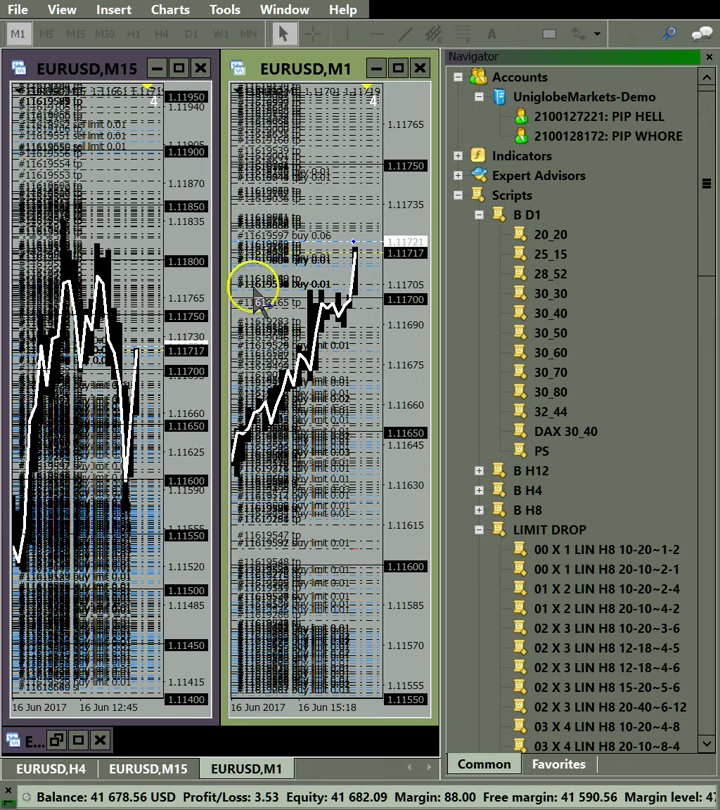
Rescale the M15 chart to about 1.11130–1.12250 and drop LIMIT DROP scripts at about 1.12175, 1.12015 and 1.12220.
{"action": "left_click_drag", "start_coordinate": [195, 311], "coordinate": [193, 367]}
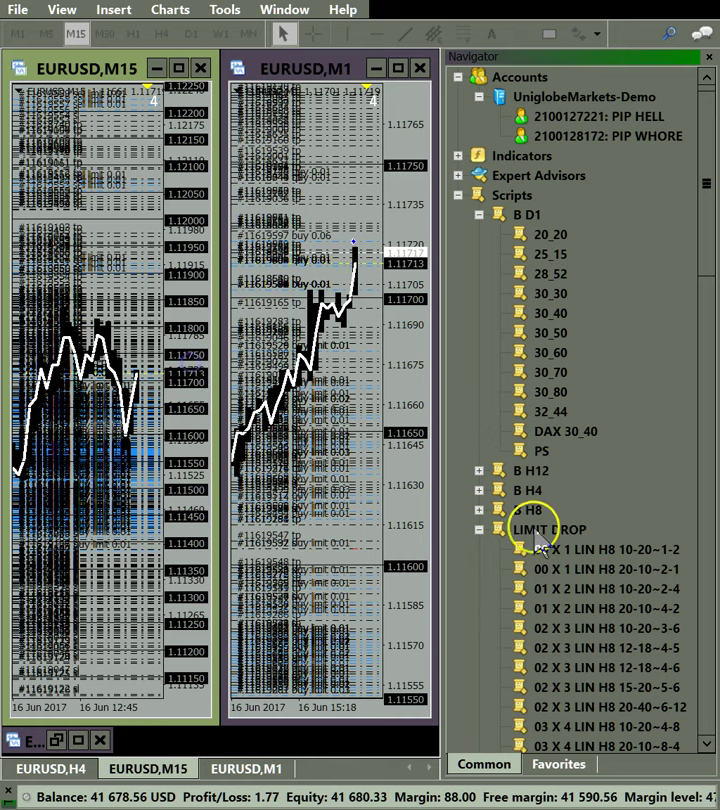
{"action": "left_click_drag", "start_coordinate": [572, 628], "coordinate": [185, 248]}
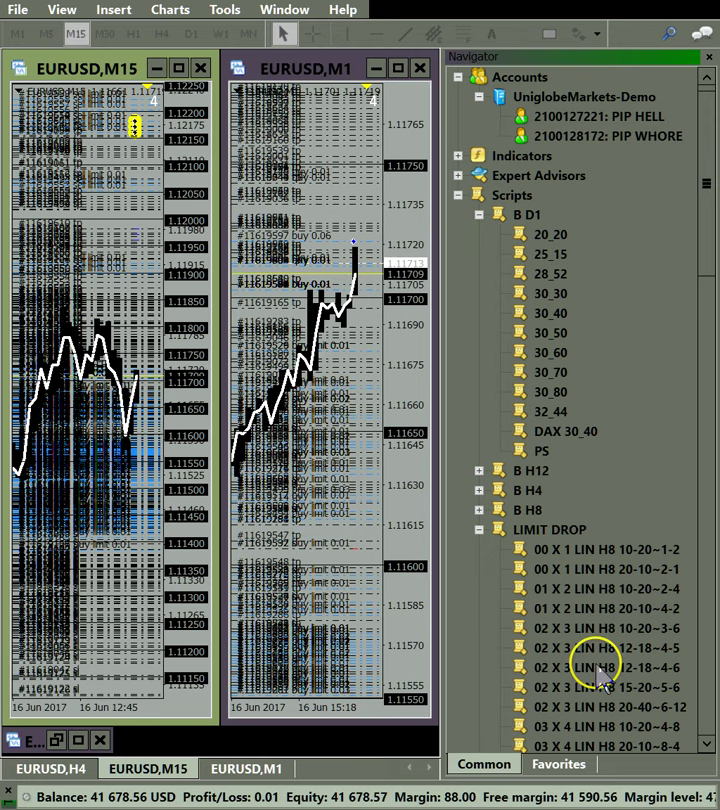
{"action": "left_click_drag", "start_coordinate": [582, 670], "coordinate": [500, 590]}
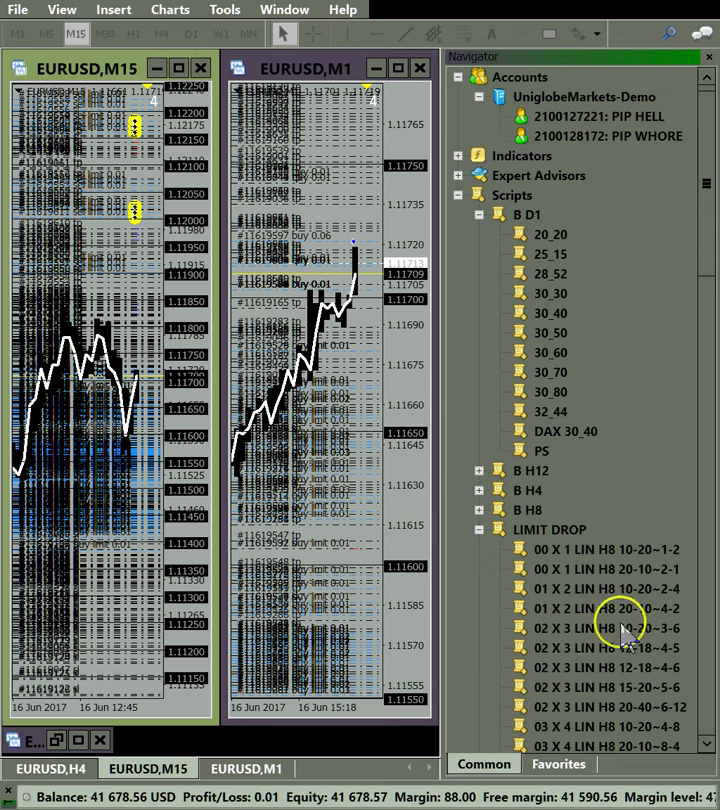
{"action": "left_click_drag", "start_coordinate": [617, 576], "coordinate": [534, 528]}
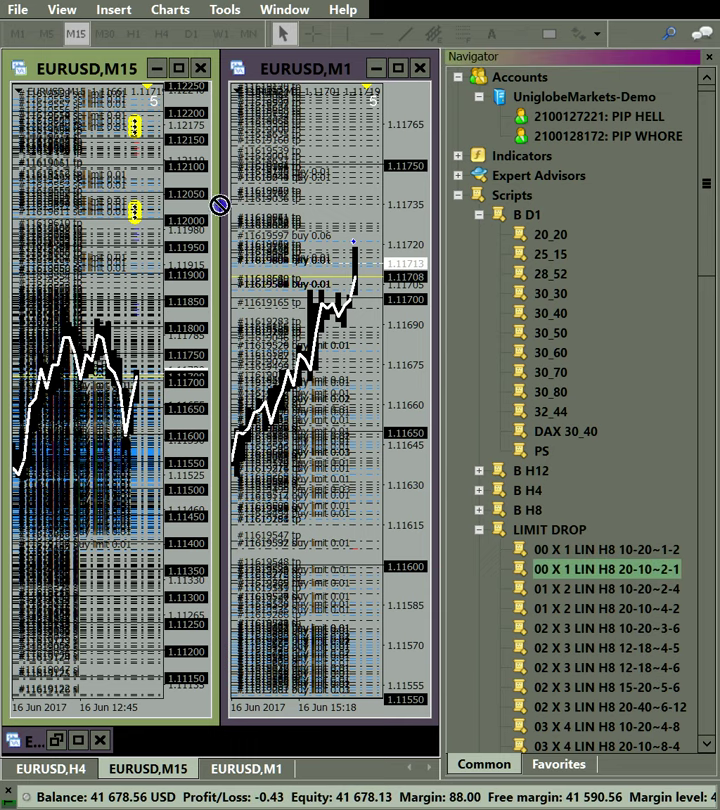
{"action": "left_click_drag", "start_coordinate": [220, 205], "coordinate": [137, 102]}
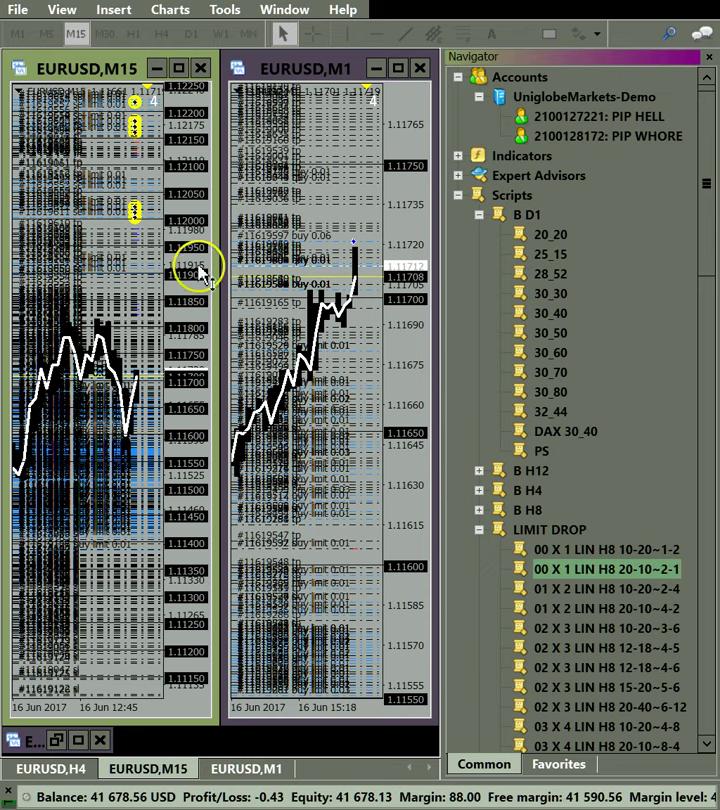
Switch the M15 chart to H4 and fill the zone at about 1.12230–1.12310 with LIMIT DROP order grids.
{"action": "left_click_drag", "start_coordinate": [112, 218], "coordinate": [129, 189]}
{"action": "left_click", "coordinate": [127, 32]}
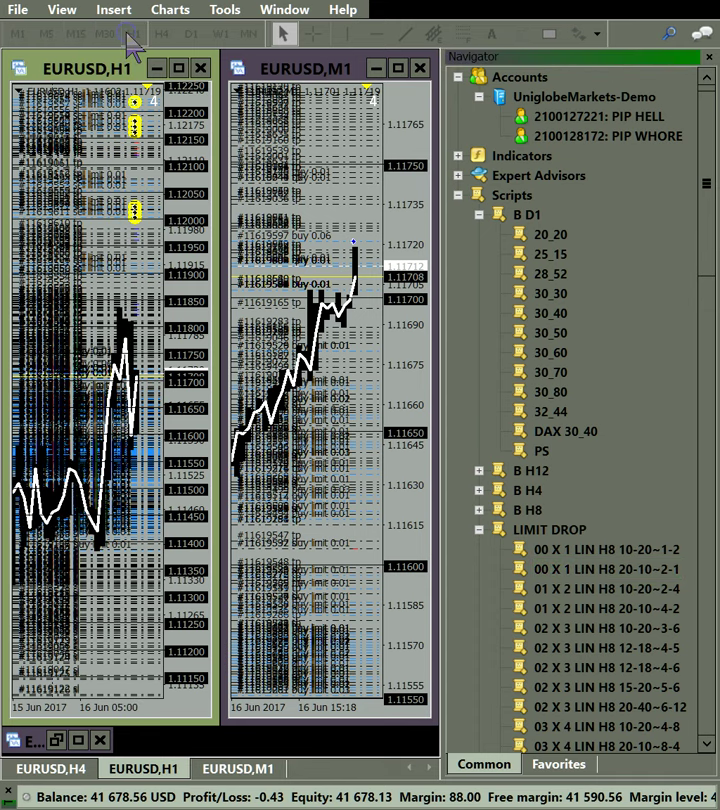
{"action": "left_click", "coordinate": [155, 35]}
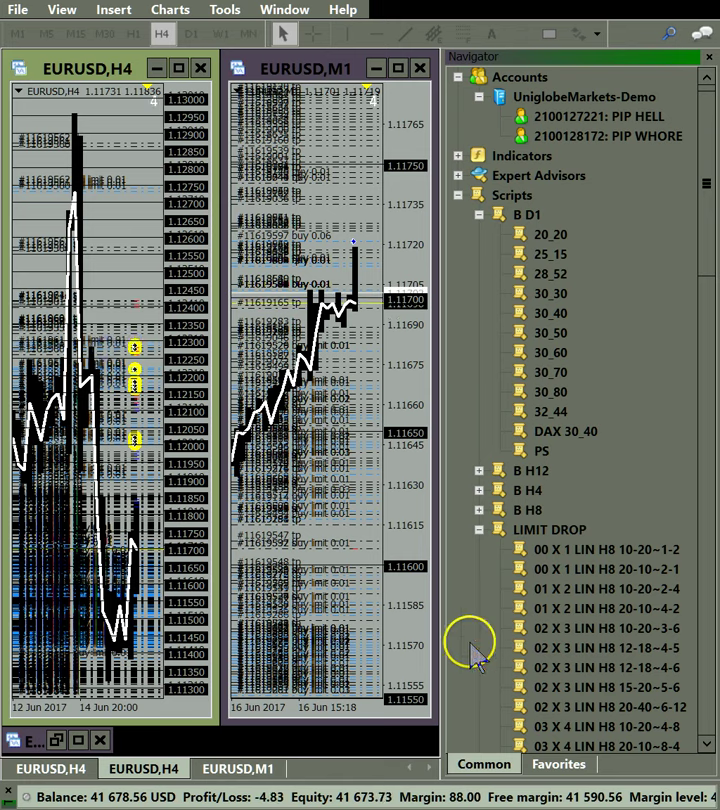
{"action": "left_click", "coordinate": [553, 688]}
{"action": "left_click_drag", "start_coordinate": [556, 698], "coordinate": [260, 470]}
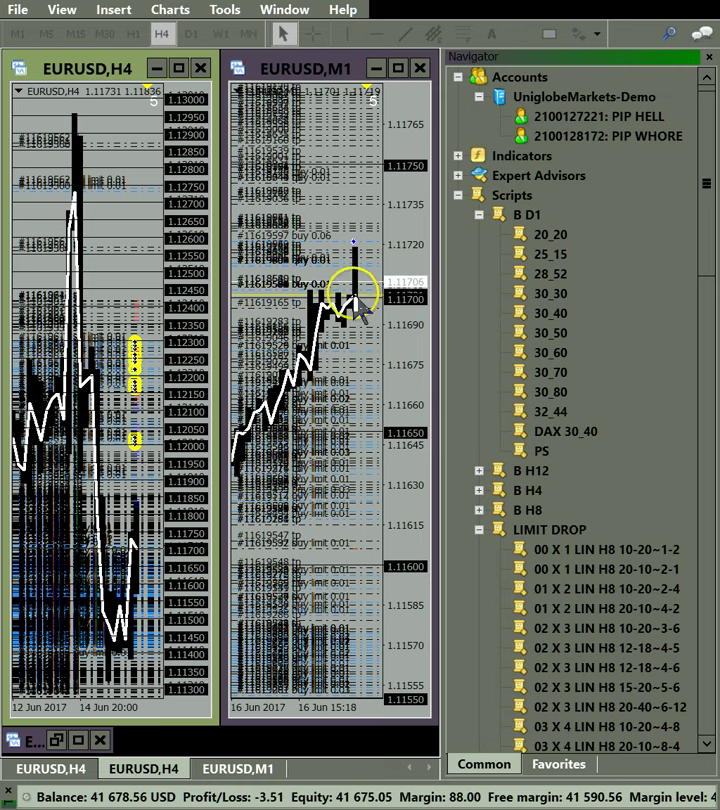
Narrow the M1 price range to about 1.11630–1.11730 and open several additional 0.01 buy positions near 1.11707.
{"action": "left_click_drag", "start_coordinate": [405, 369], "coordinate": [402, 311]}
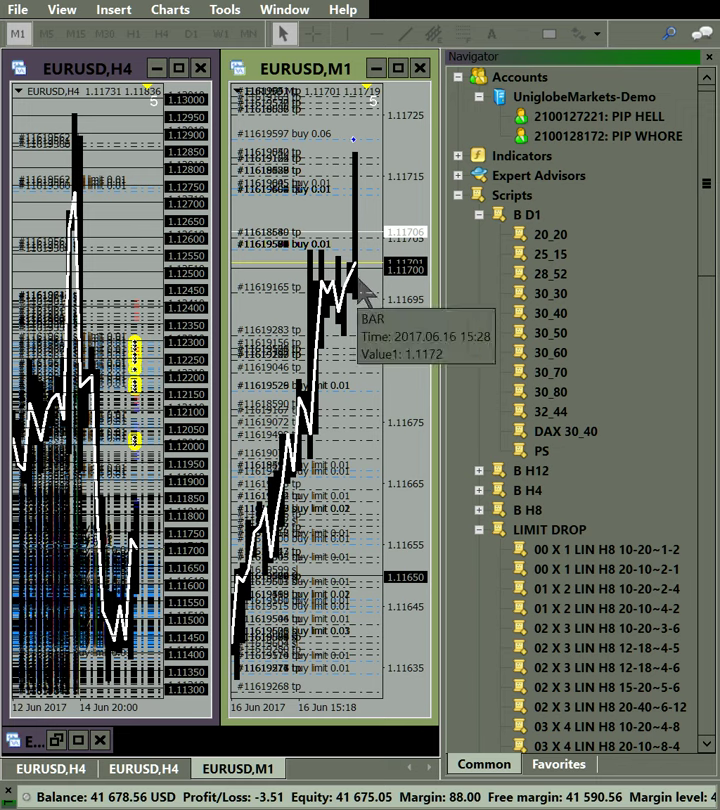
{"action": "left_click", "coordinate": [350, 350]}
{"action": "left_click_drag", "start_coordinate": [353, 208], "coordinate": [334, 364]}
{"action": "left_click", "coordinate": [362, 398]}
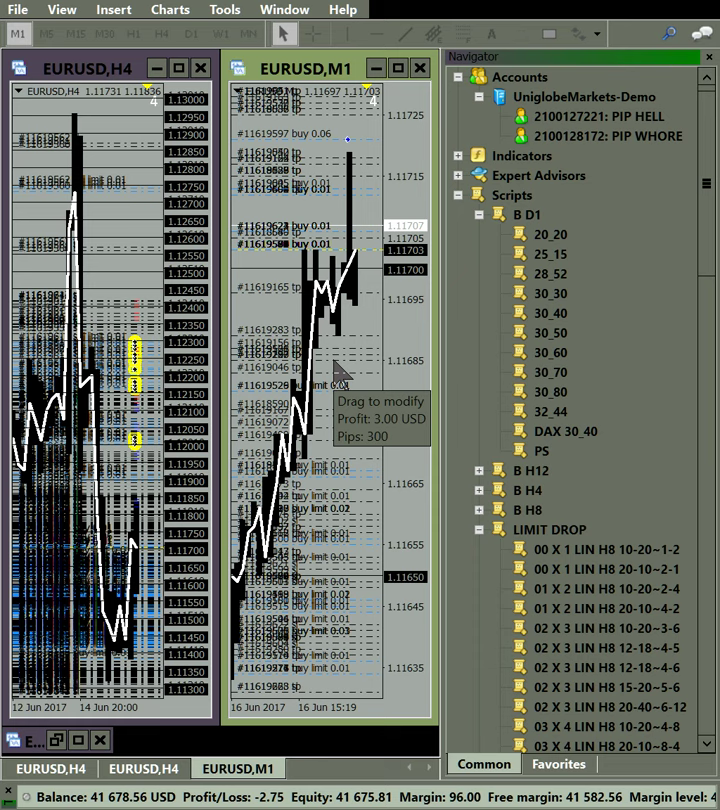
{"action": "key", "text": "ctrl+1"}
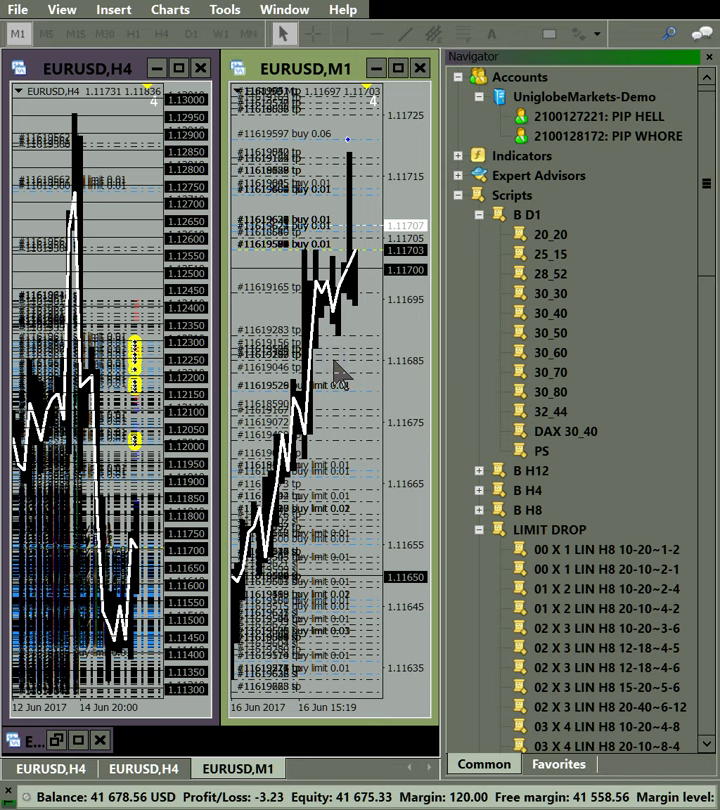
Switch the H4 chart to M30, bring up the desktop clock over it and rescale prices to about 1.11300–1.11930.
{"action": "left_click", "coordinate": [110, 272]}
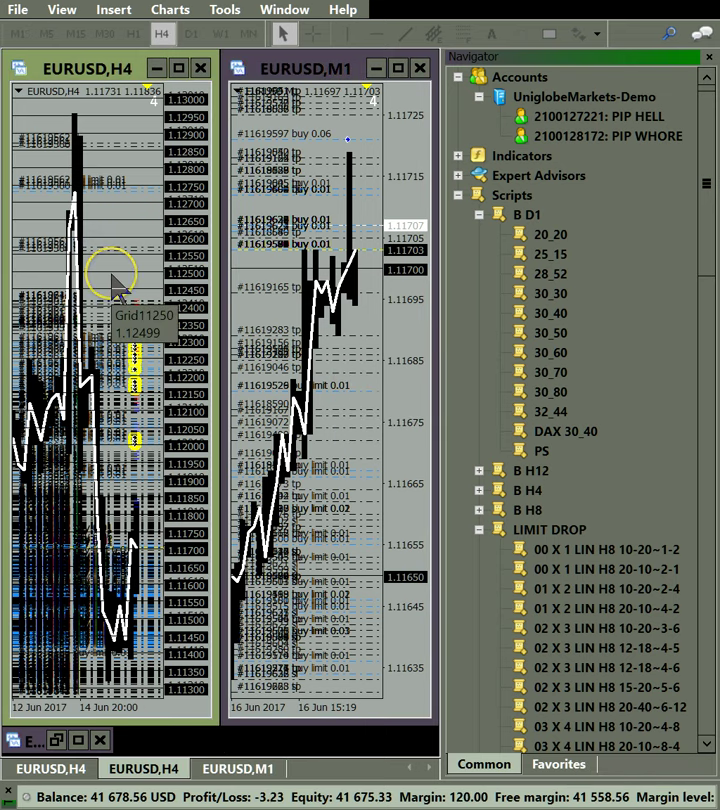
{"action": "key", "text": "ctrl+Tab"}
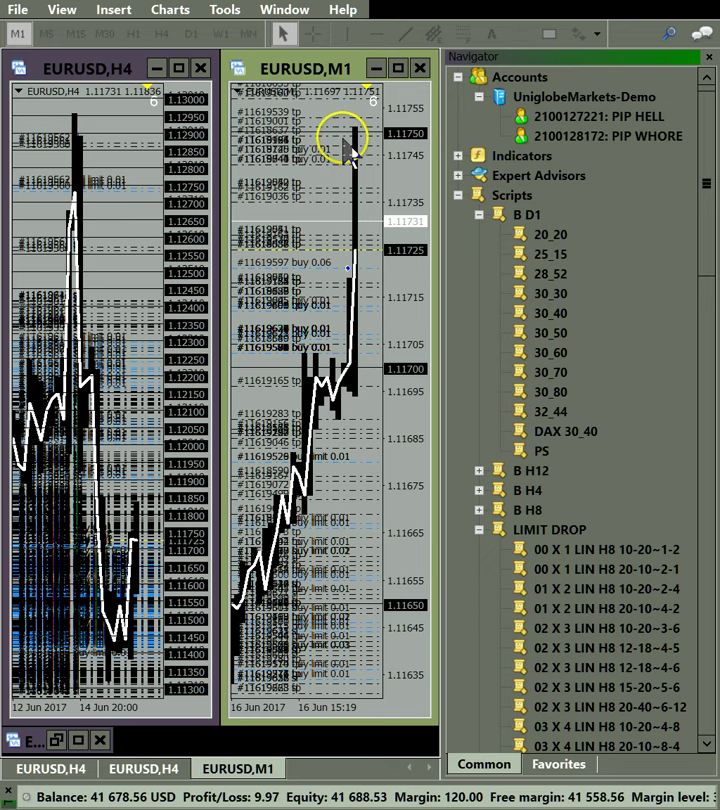
{"action": "left_click", "coordinate": [150, 236]}
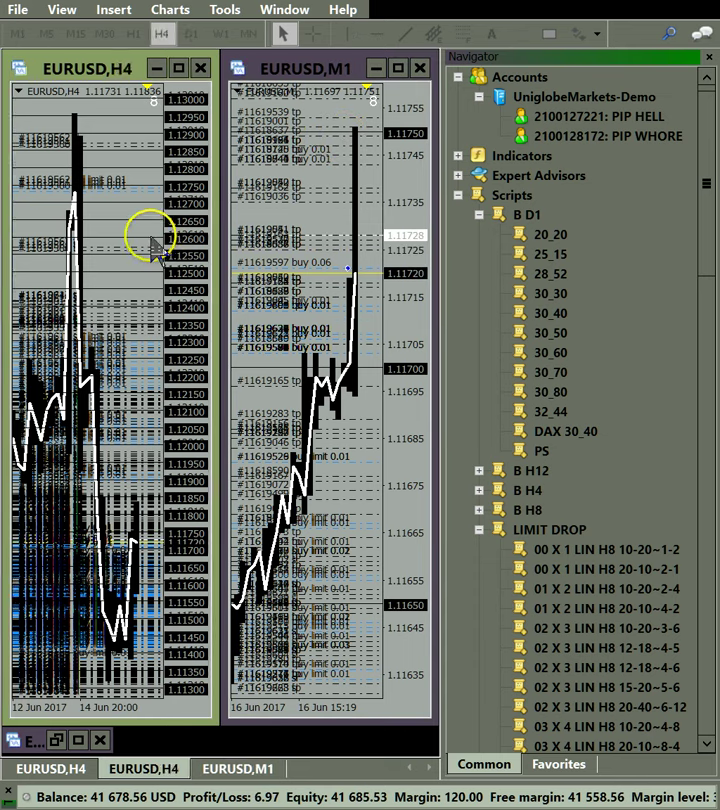
{"action": "left_click", "coordinate": [105, 33]}
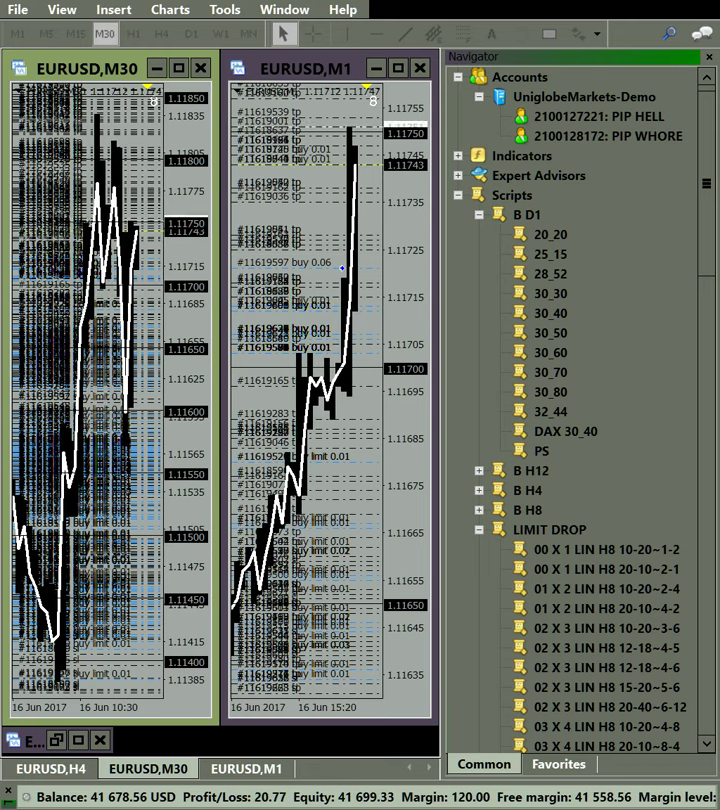
{"action": "left_click_drag", "start_coordinate": [2, 500], "coordinate": [141, 635]}
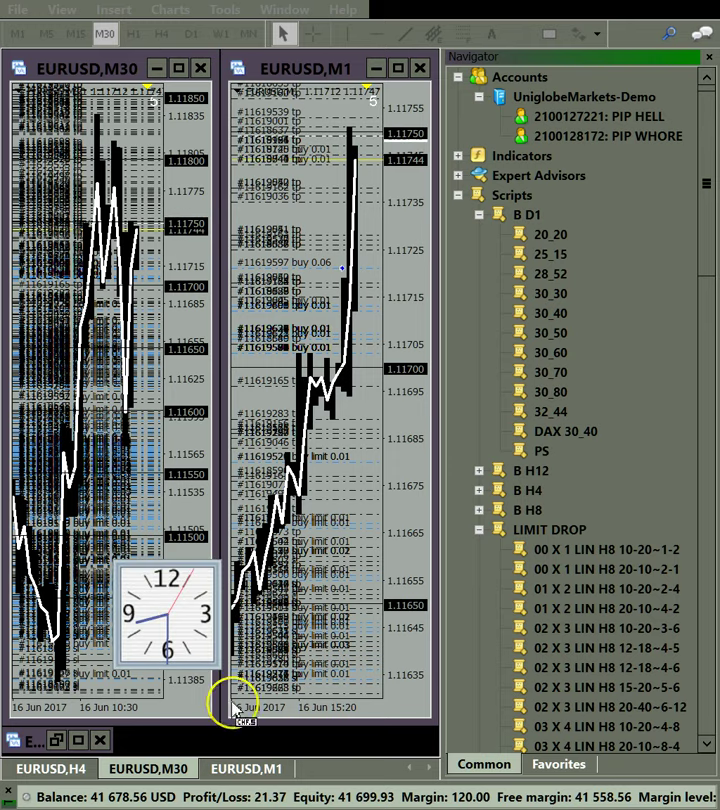
{"action": "left_click", "coordinate": [291, 616]}
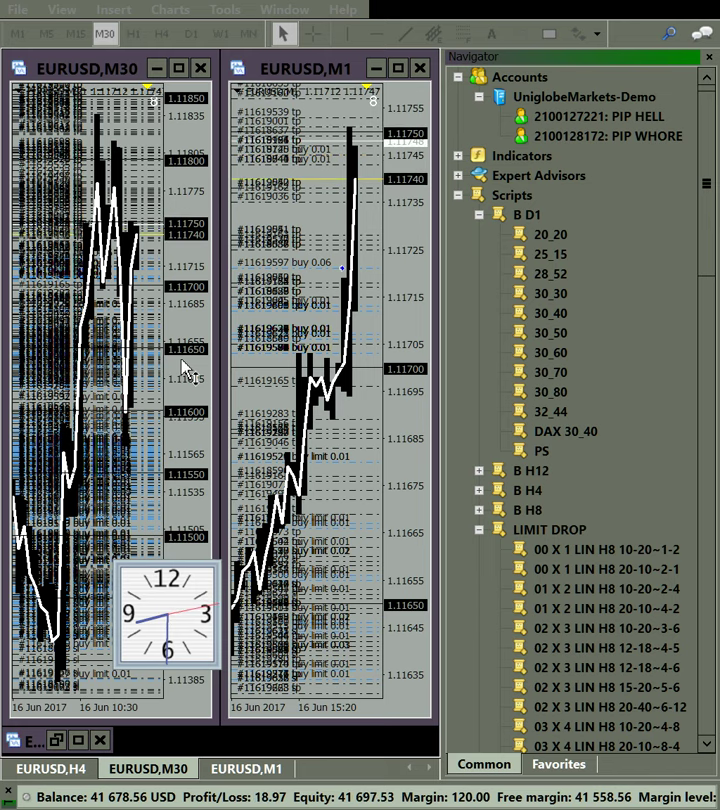
{"action": "left_click_drag", "start_coordinate": [182, 361], "coordinate": [181, 377]}
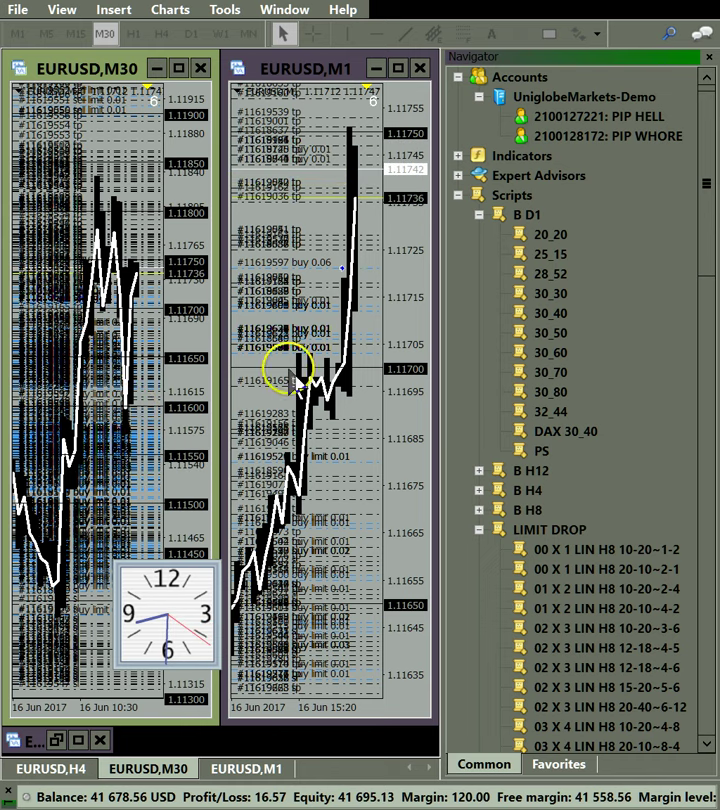
{"action": "left_click", "coordinate": [414, 327]}
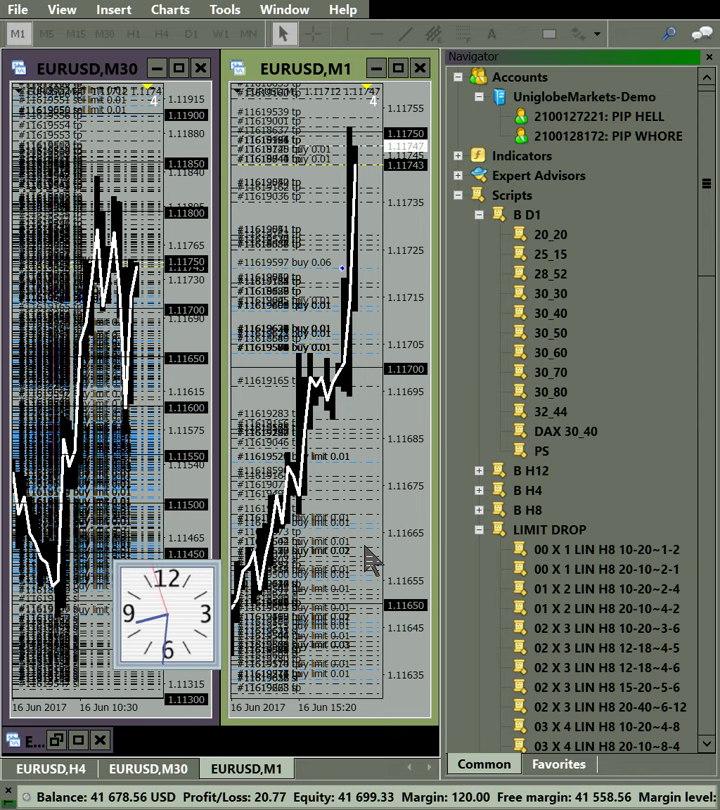
Check H4 in the M1 chart window, return it to M1, set the M30 chart to H4 and put the clock away.
{"action": "left_click", "coordinate": [160, 33]}
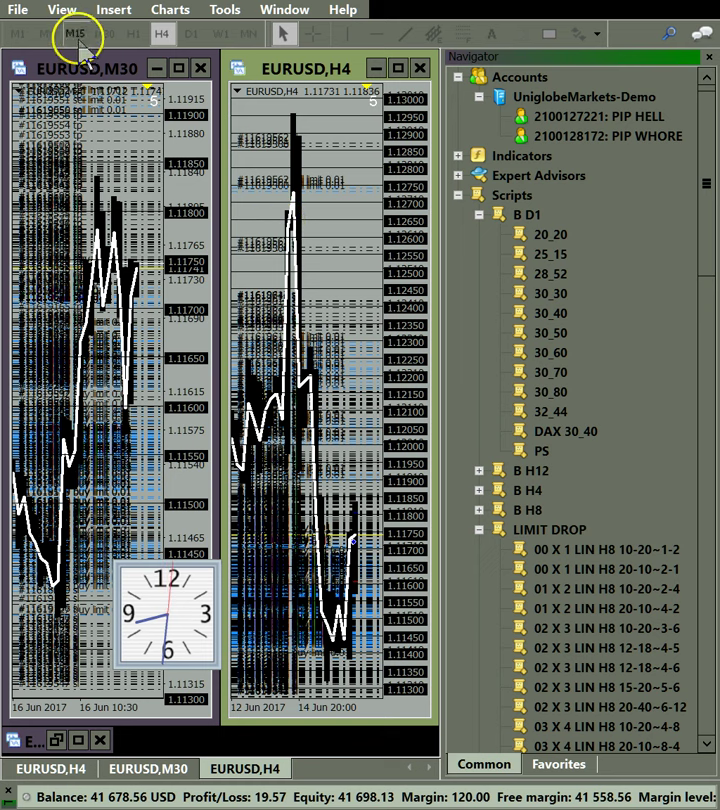
{"action": "left_click", "coordinate": [17, 33]}
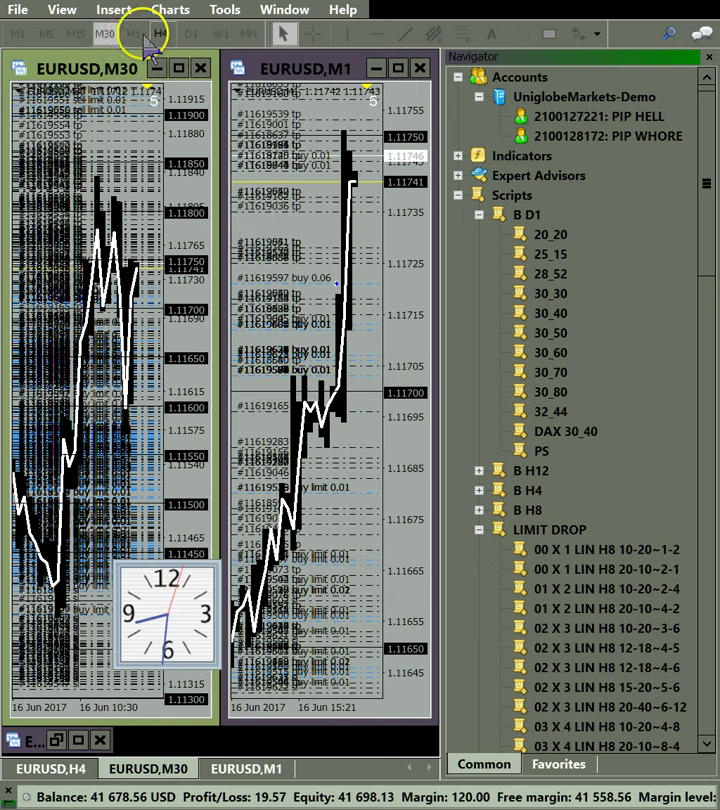
{"action": "left_click", "coordinate": [158, 33]}
{"action": "left_click_drag", "start_coordinate": [203, 615], "coordinate": [0, 500]}
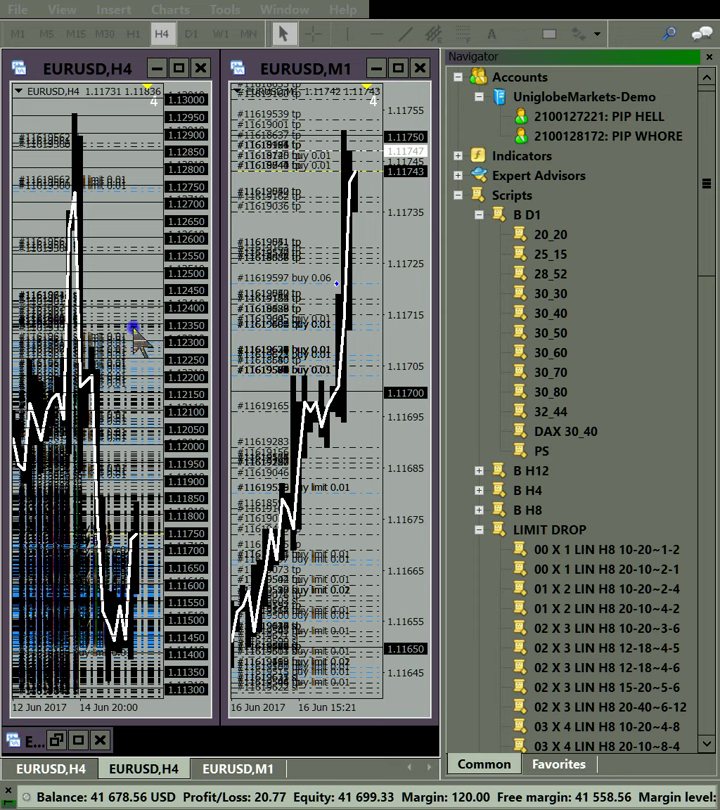
Maximise the H4 chart, compare its D1 and M30 timeframes, and restore the side-by-side chart windows.
{"action": "double_click", "coordinate": [100, 68]}
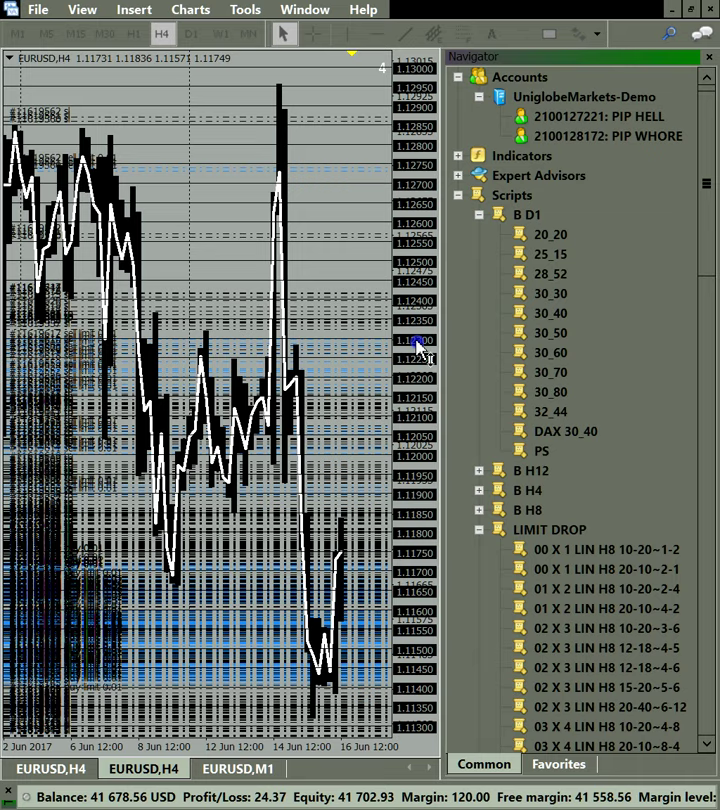
{"action": "left_click_drag", "start_coordinate": [417, 341], "coordinate": [417, 398]}
{"action": "left_click", "coordinate": [191, 36]}
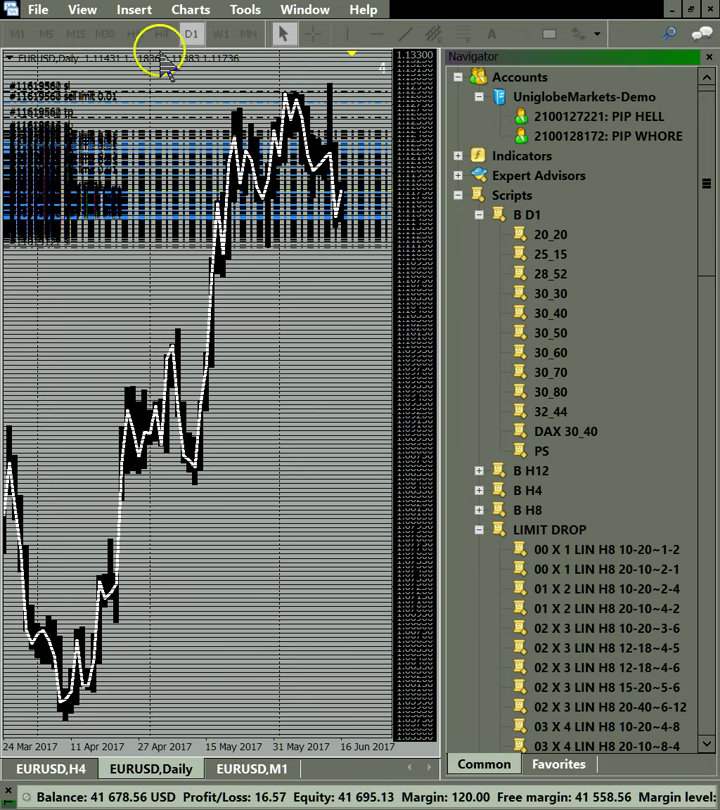
{"action": "left_click", "coordinate": [106, 35]}
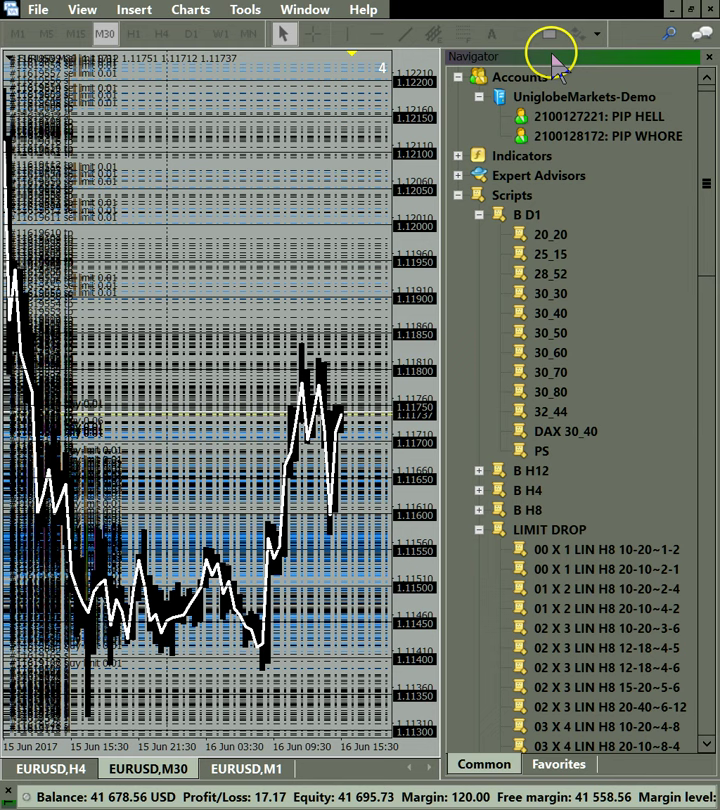
{"action": "left_click", "coordinate": [689, 10]}
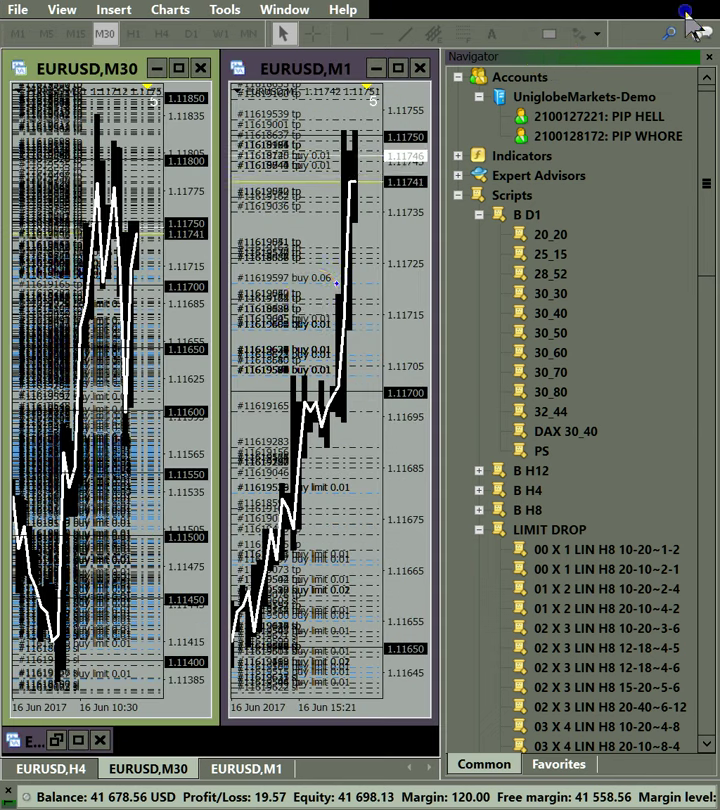
Check H1, return to M30 rescaled to about 1.10800–1.12370, and widen the M1 chart to about 1.11530–1.11870.
{"action": "left_click", "coordinate": [128, 245]}
{"action": "left_click", "coordinate": [133, 34]}
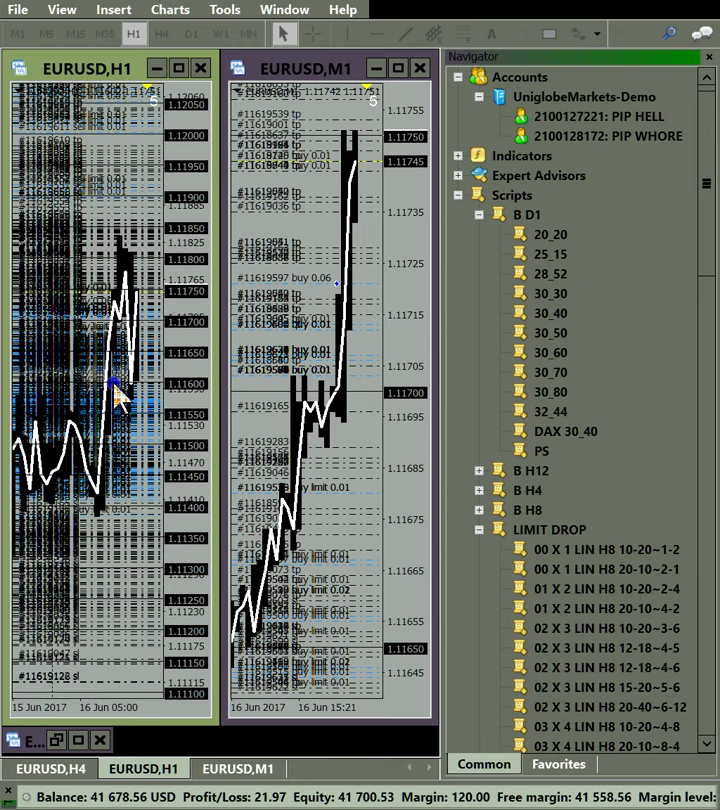
{"action": "left_click", "coordinate": [105, 33]}
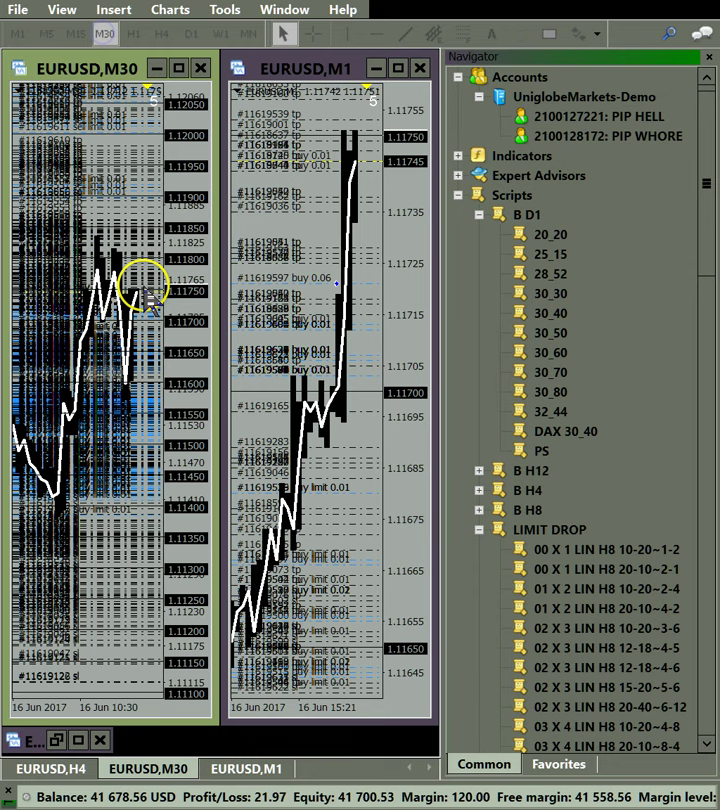
{"action": "left_click_drag", "start_coordinate": [182, 360], "coordinate": [196, 404]}
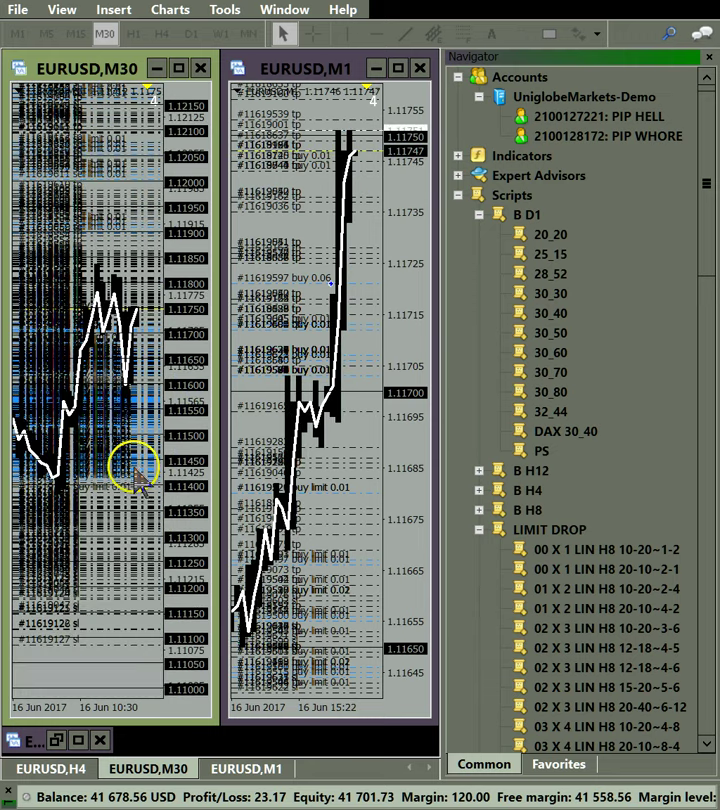
{"action": "left_click_drag", "start_coordinate": [191, 299], "coordinate": [182, 377]}
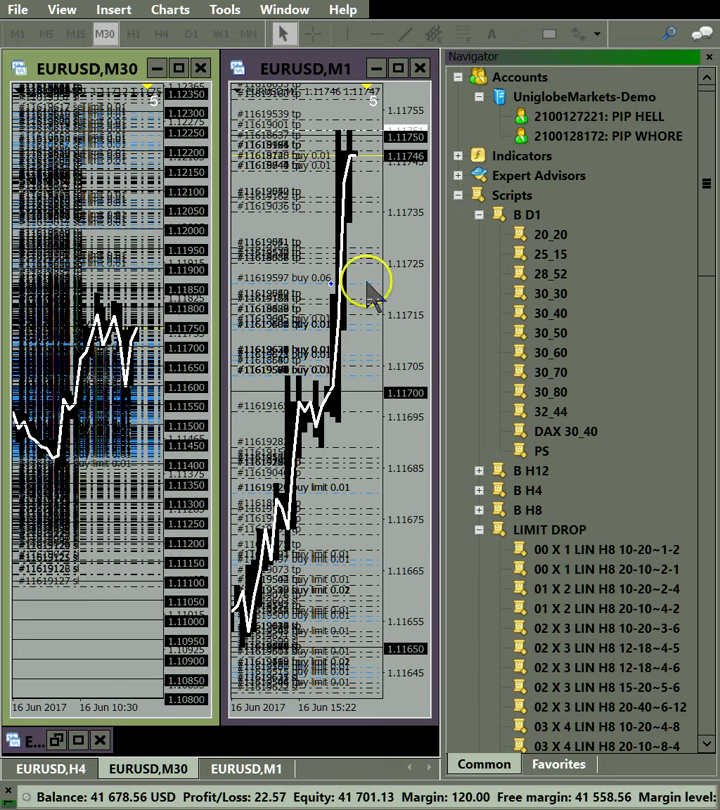
{"action": "left_click_drag", "start_coordinate": [407, 264], "coordinate": [395, 295]}
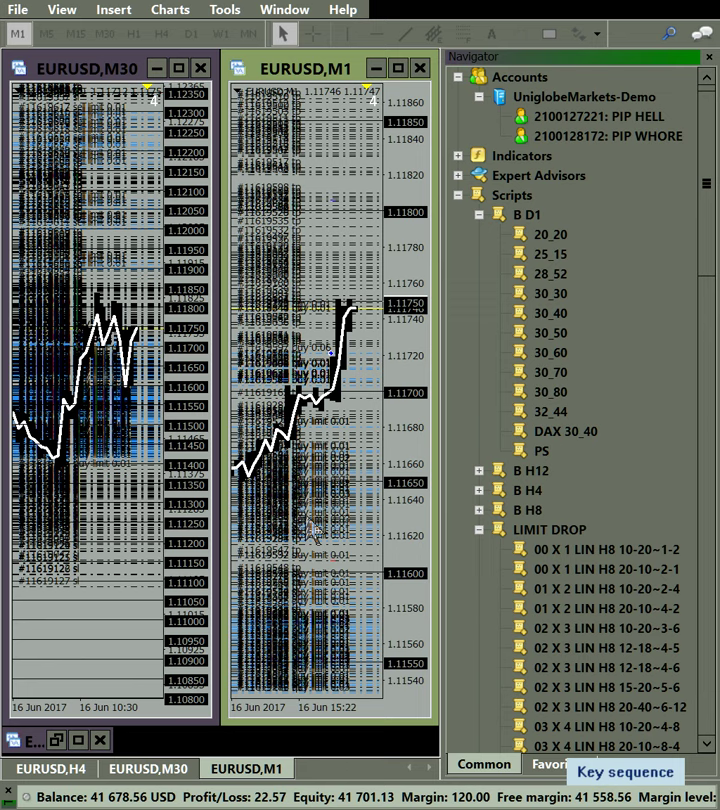
Close all open positions and place new buy limit grids on the M1 chart below price, between about 1.11670 and 1.11740.
{"action": "left_click", "coordinate": [324, 588]}
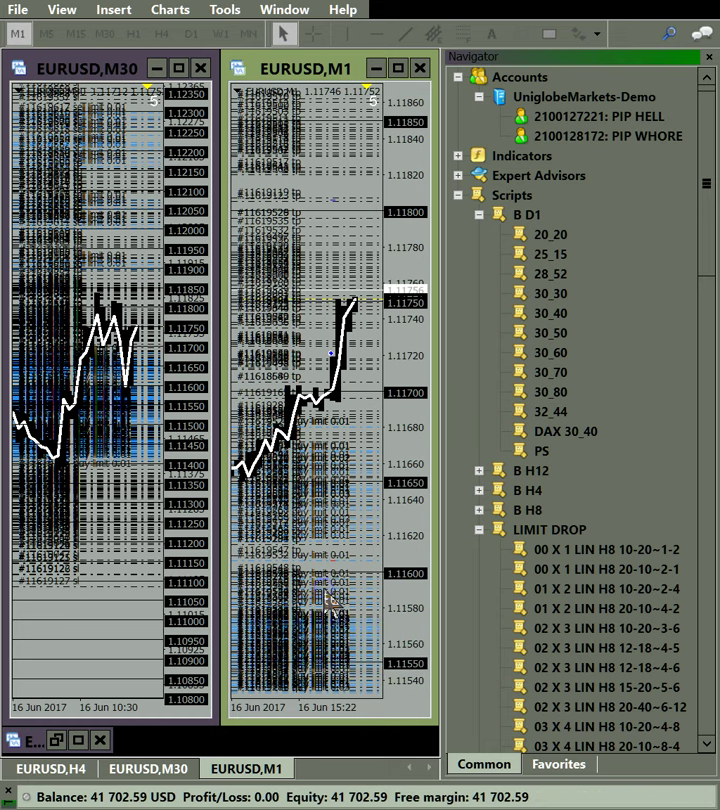
{"action": "key", "text": "ctrl+1"}
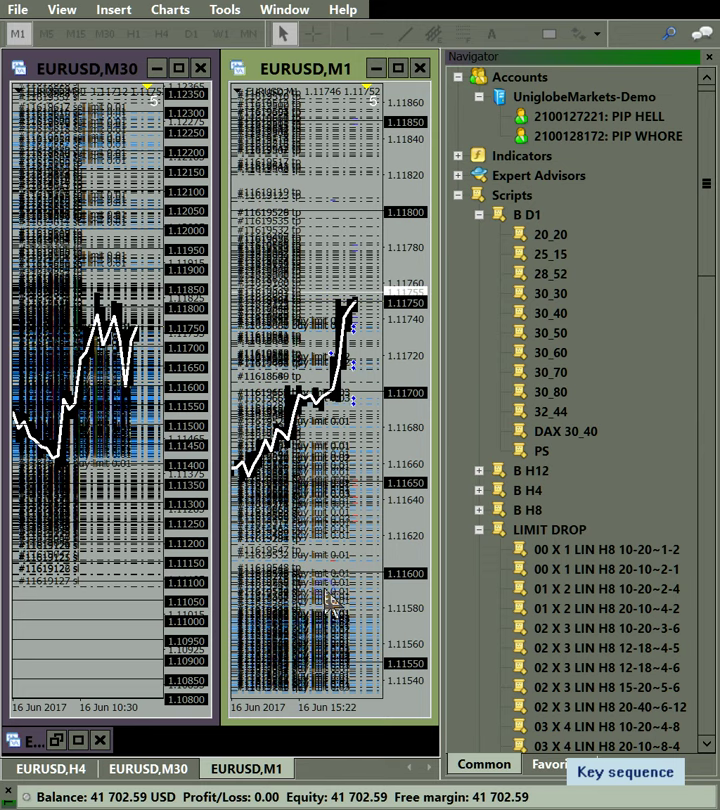
{"action": "left_click", "coordinate": [603, 593]}
{"action": "left_click_drag", "start_coordinate": [399, 402], "coordinate": [364, 384]}
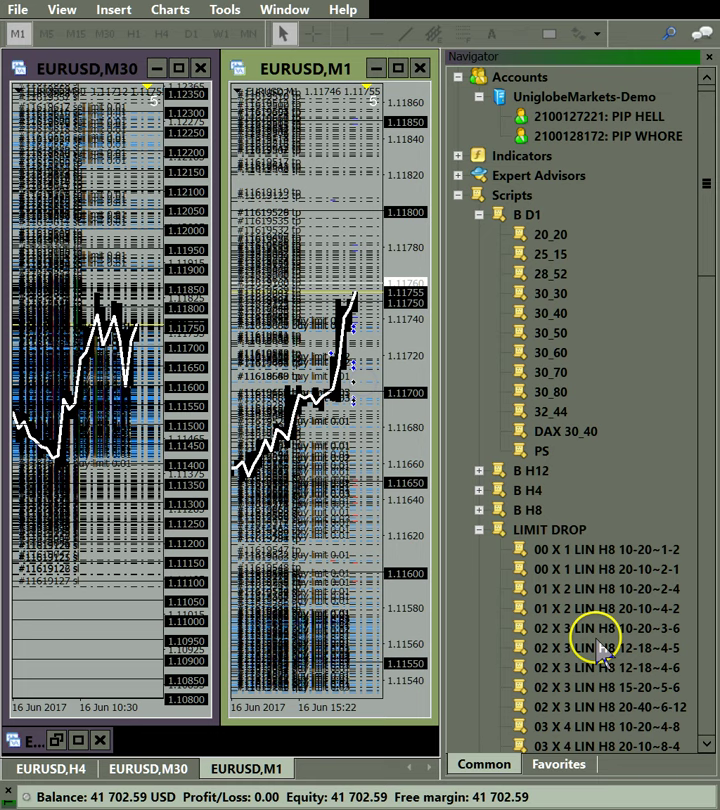
{"action": "left_click_drag", "start_coordinate": [597, 641], "coordinate": [356, 327]}
{"action": "left_click_drag", "start_coordinate": [497, 487], "coordinate": [360, 358]}
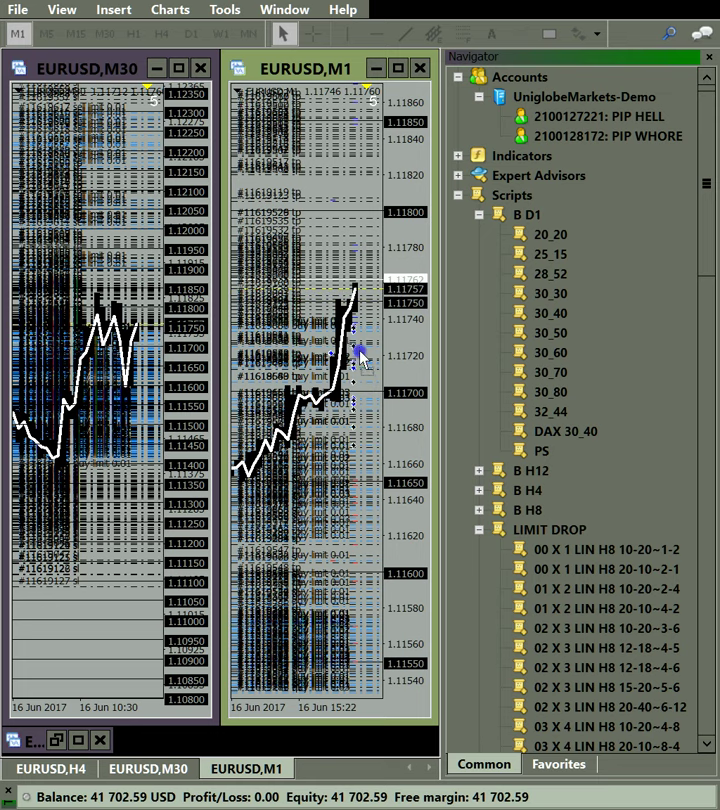
Place further buy limit grids on the M1 chart with the 02 X 3 LIN H8 scripts, between about 1.11600 and 1.11680.
{"action": "left_click_drag", "start_coordinate": [561, 666], "coordinate": [377, 442]}
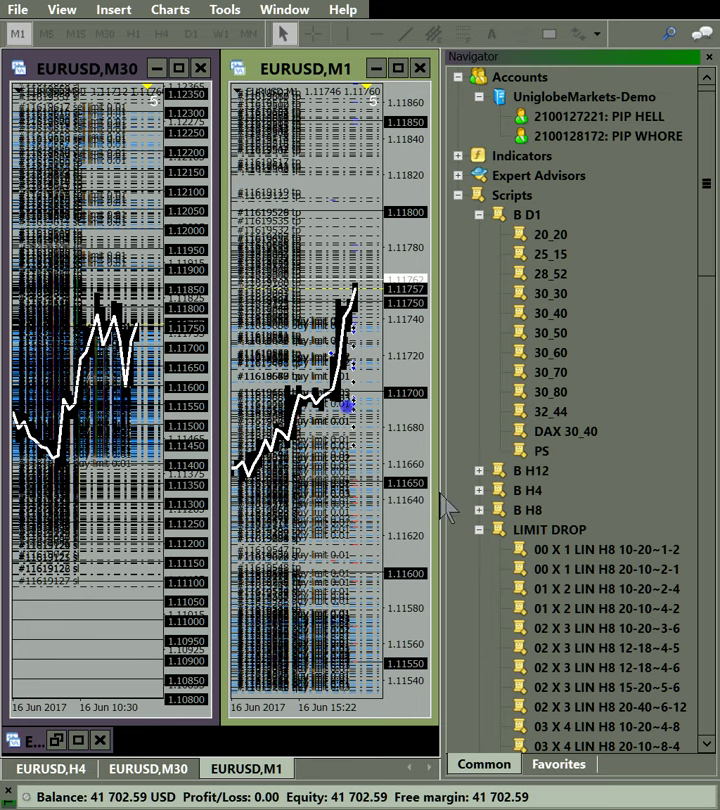
{"action": "left_click_drag", "start_coordinate": [586, 638], "coordinate": [352, 425]}
{"action": "left_click_drag", "start_coordinate": [566, 675], "coordinate": [337, 566]}
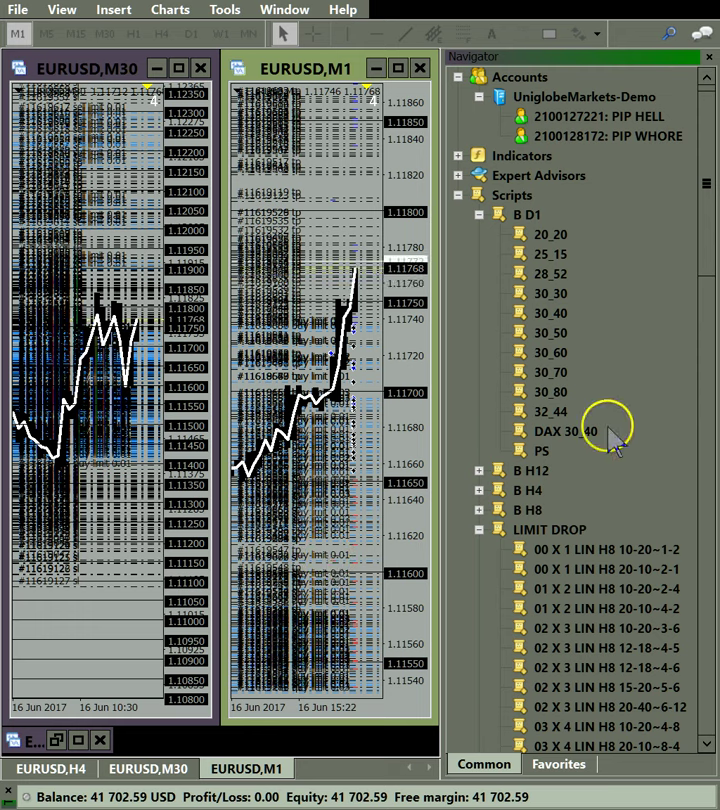
{"action": "left_click_drag", "start_coordinate": [590, 606], "coordinate": [590, 606]}
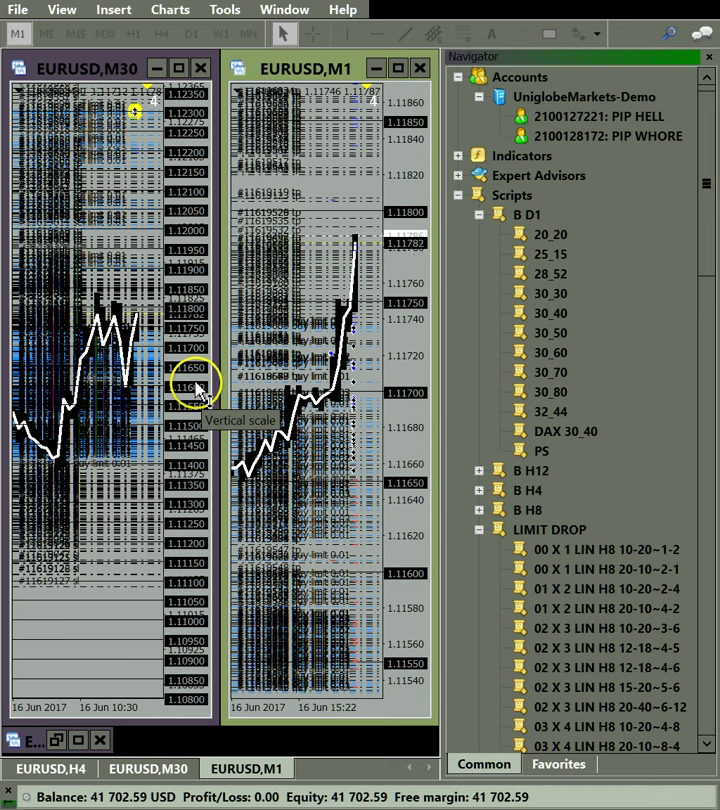
Rescale the M30 chart to about 1.11050–1.12180, switch it to H1 and add a 02 X 3 LIN H8 limit grid near 1.12140.
{"action": "left_click_drag", "start_coordinate": [197, 391], "coordinate": [201, 181]}
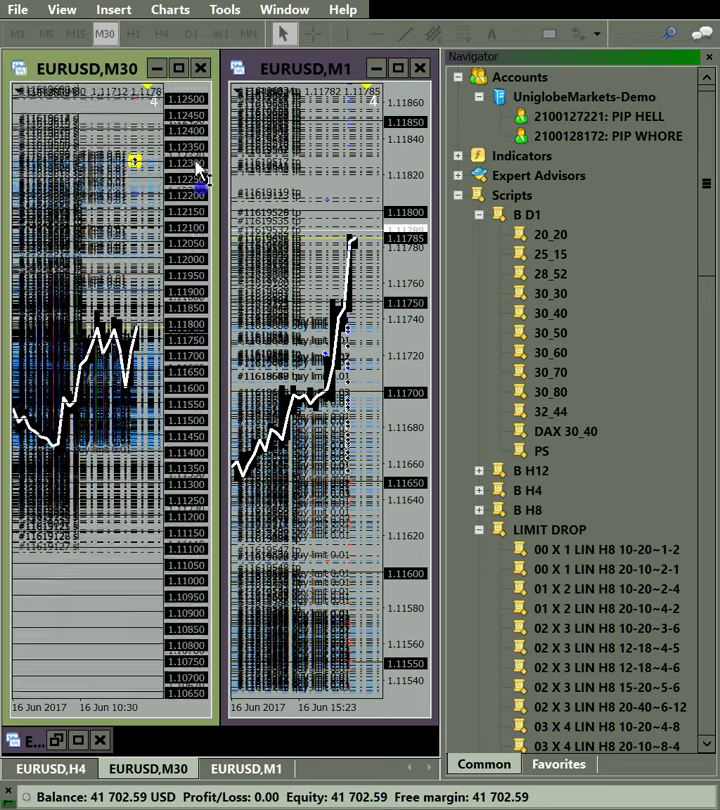
{"action": "left_click_drag", "start_coordinate": [208, 402], "coordinate": [205, 120]}
{"action": "left_click_drag", "start_coordinate": [186, 266], "coordinate": [181, 123]}
{"action": "left_click_drag", "start_coordinate": [188, 302], "coordinate": [210, 226]}
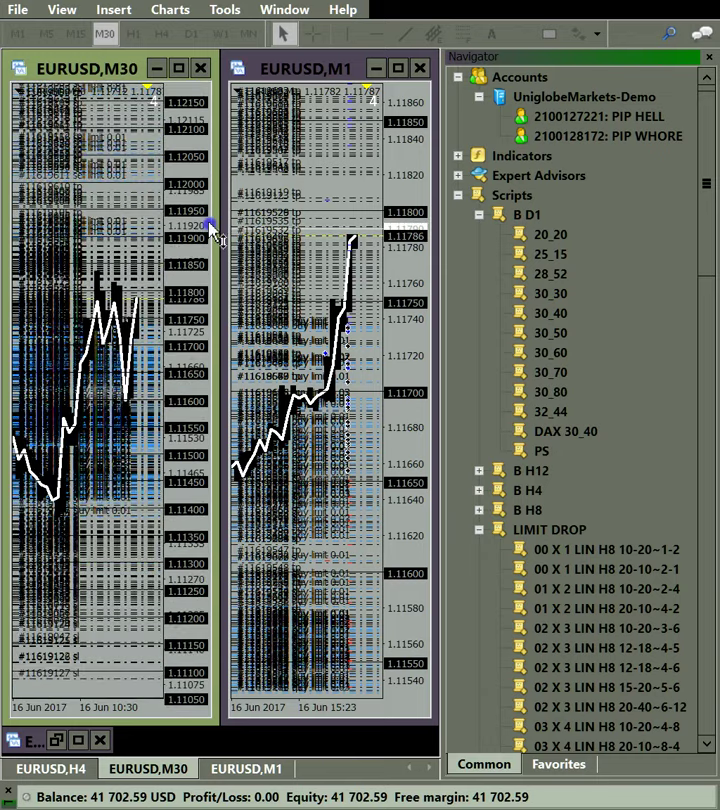
{"action": "left_click", "coordinate": [132, 37]}
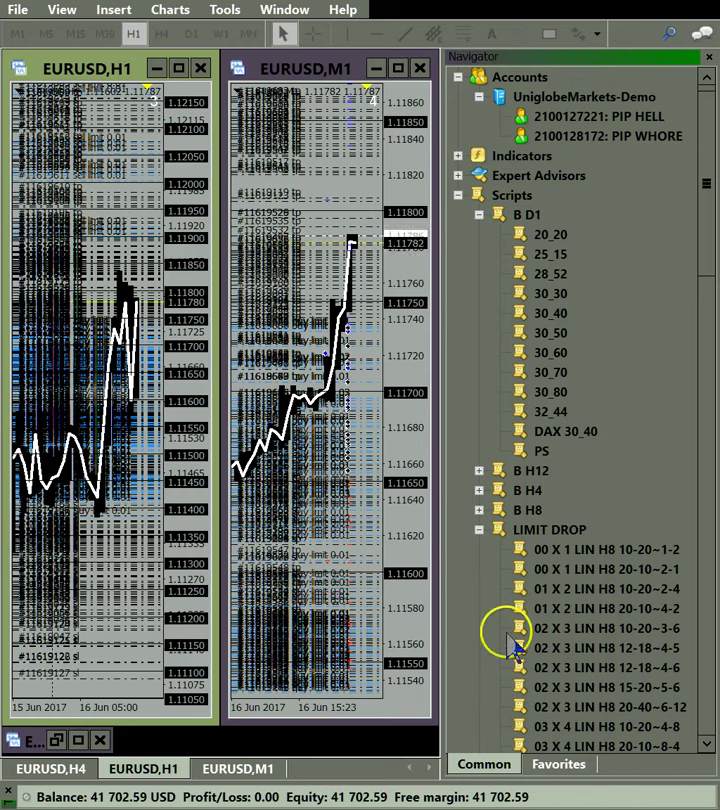
{"action": "left_click_drag", "start_coordinate": [568, 647], "coordinate": [129, 107]}
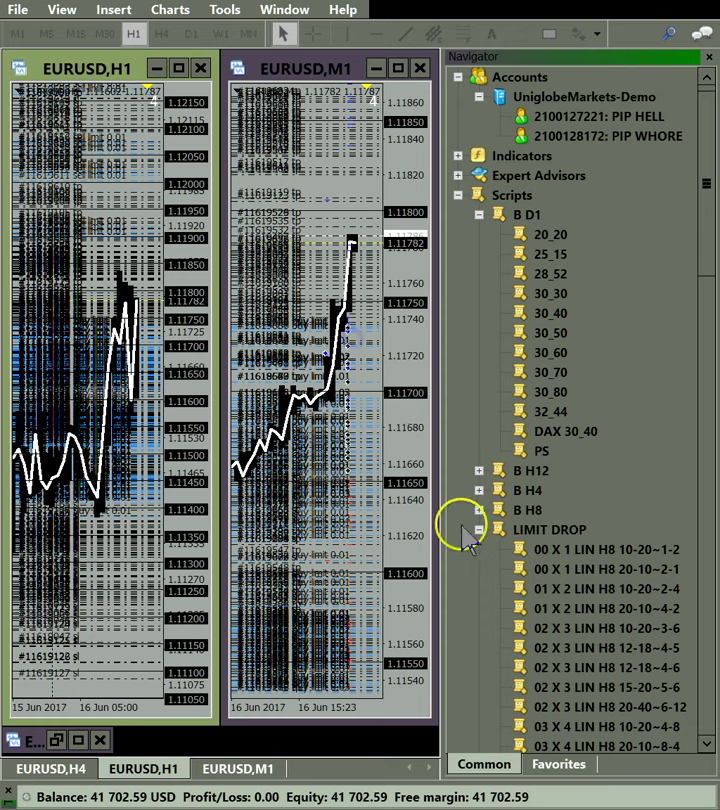
Add more buy limit grids on the M1 chart at about 1.11695 with LIMIT DROP scripts.
{"action": "left_click", "coordinate": [306, 401]}
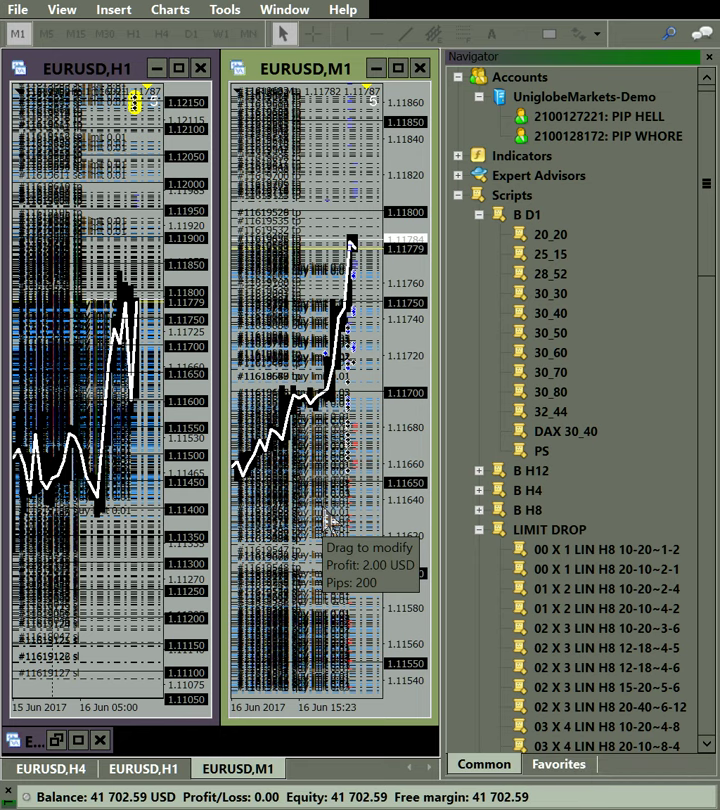
{"action": "left_click", "coordinate": [589, 628]}
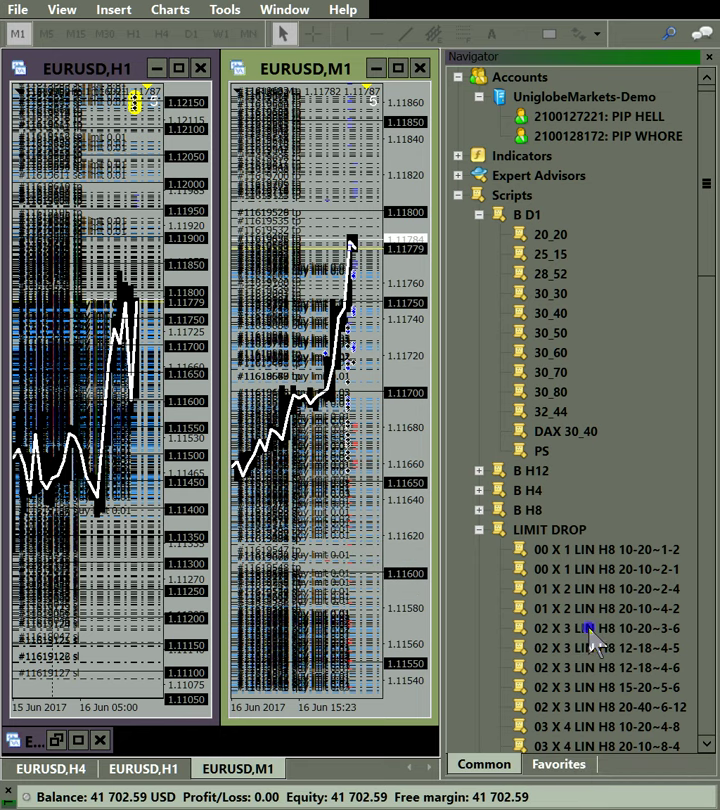
{"action": "left_click_drag", "start_coordinate": [596, 565], "coordinate": [379, 405]}
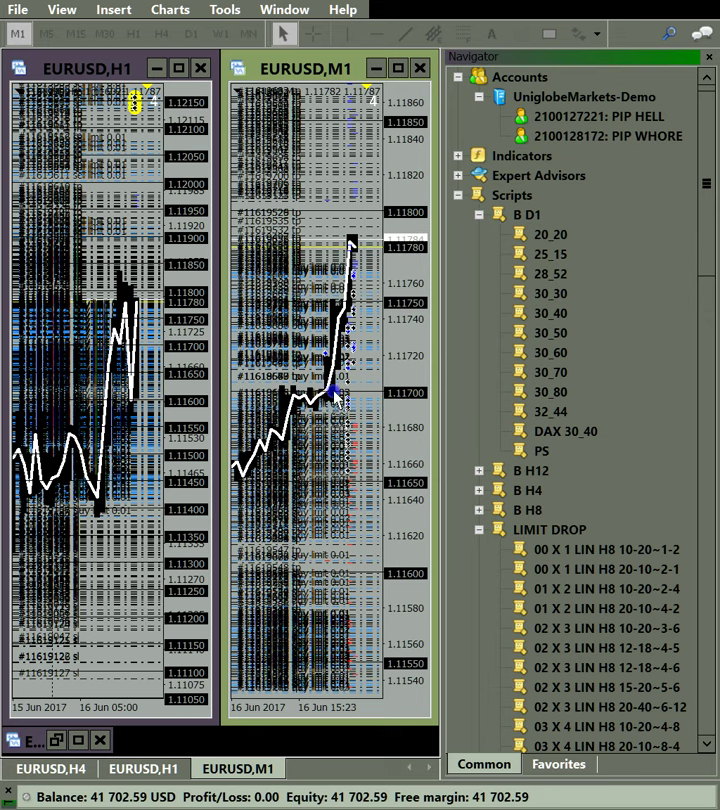
Switch the H1 chart to M5 scaled to about 1.11500–1.11900, and narrow the M1 chart's price range to about 1.11640–1.11800.
{"action": "left_click", "coordinate": [125, 383]}
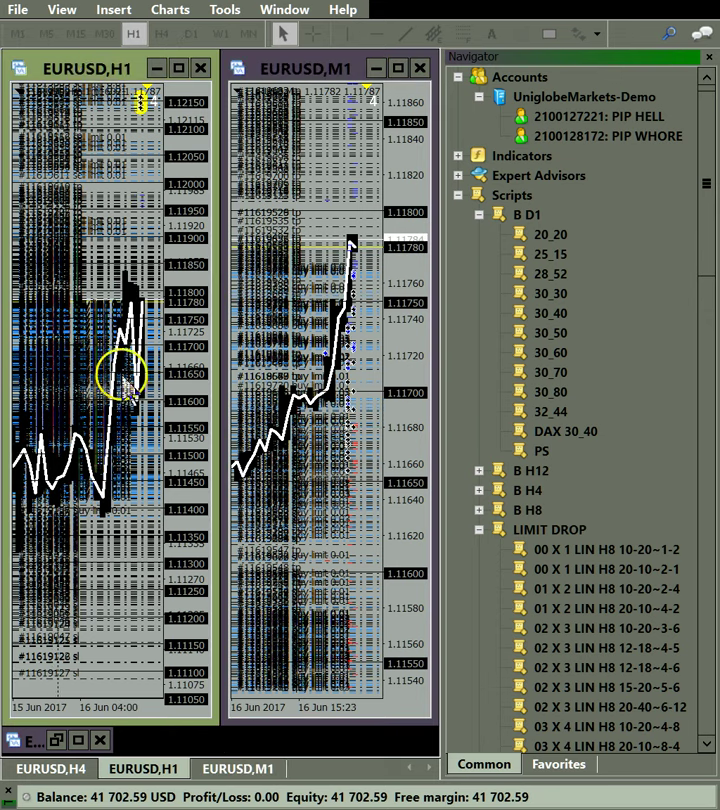
{"action": "left_click", "coordinate": [46, 33]}
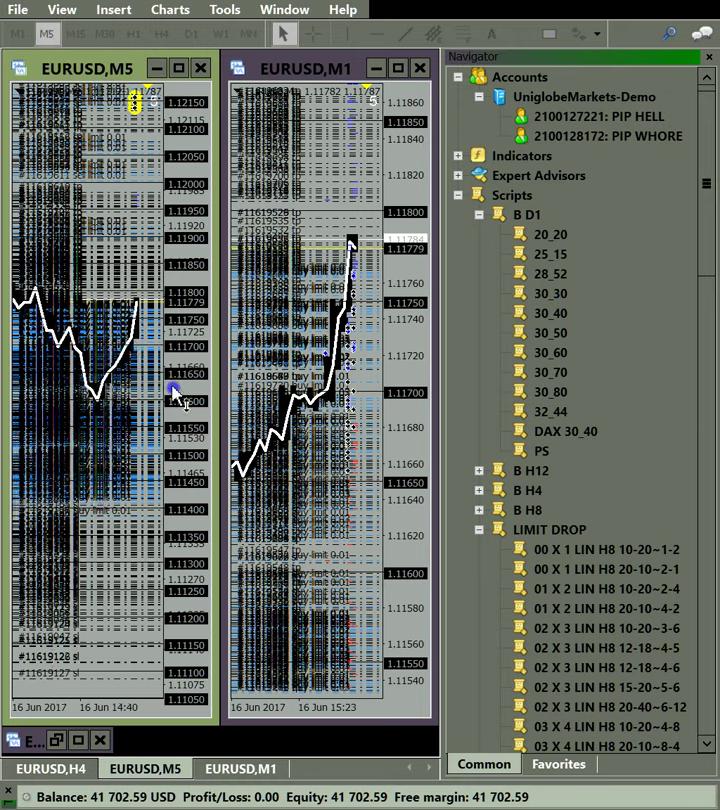
{"action": "left_click_drag", "start_coordinate": [176, 393], "coordinate": [190, 160]}
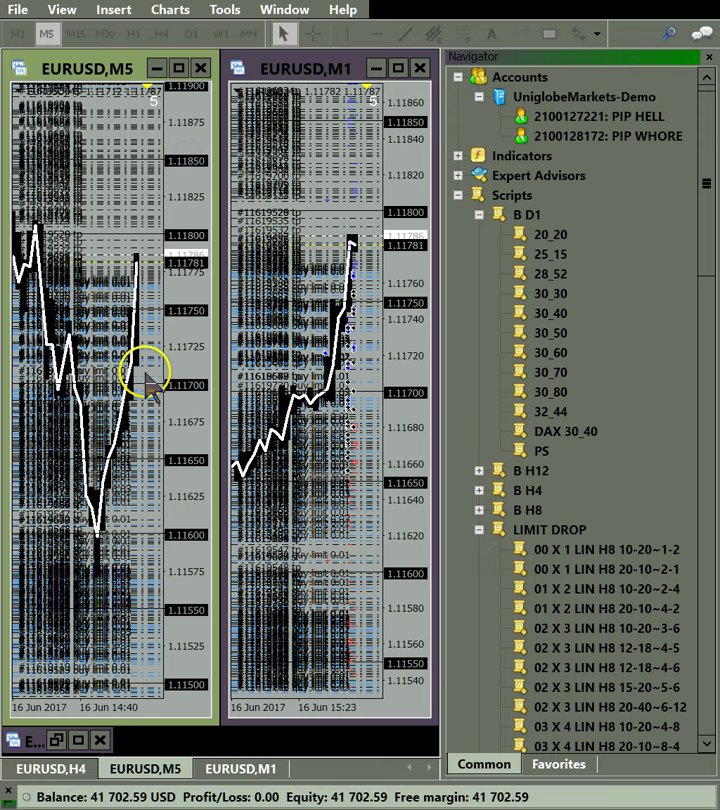
{"action": "left_click_drag", "start_coordinate": [409, 415], "coordinate": [425, 322]}
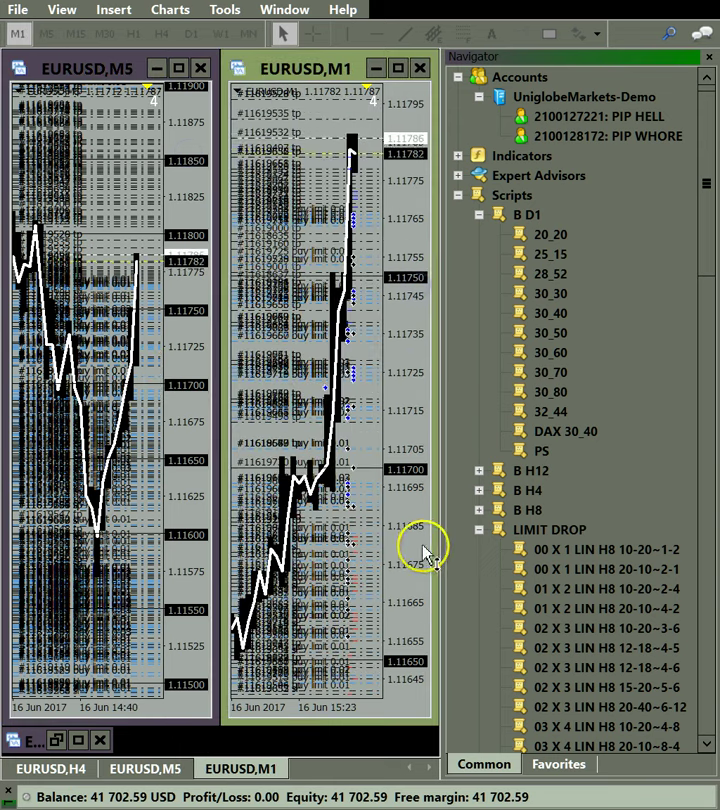
{"action": "left_click_drag", "start_coordinate": [96, 543], "coordinate": [100, 555]}
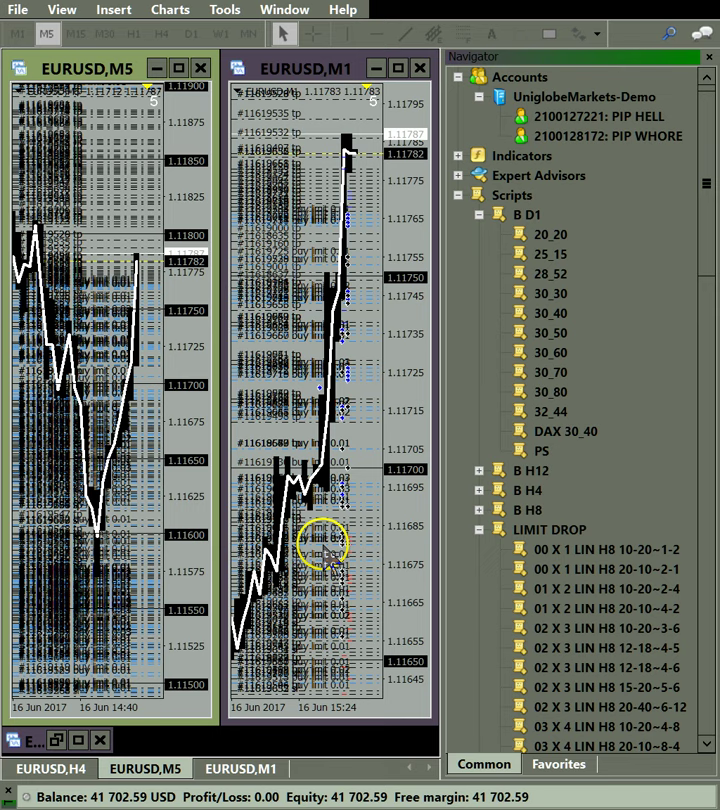
{"action": "left_click_drag", "start_coordinate": [332, 633], "coordinate": [310, 492]}
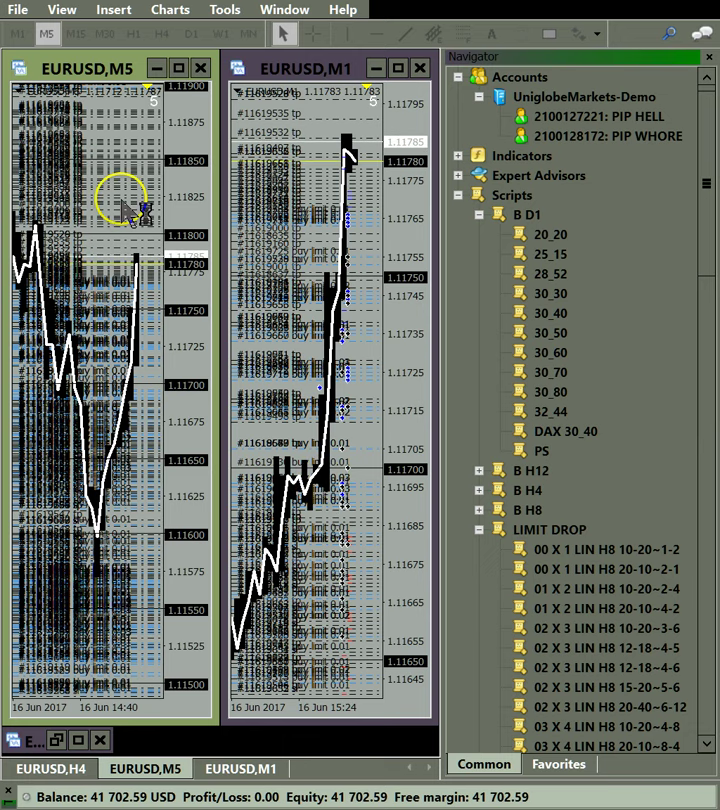
Compare the M5 chart's price movement on M15, M30 and H1, ending on H4.
{"action": "left_click", "coordinate": [76, 33]}
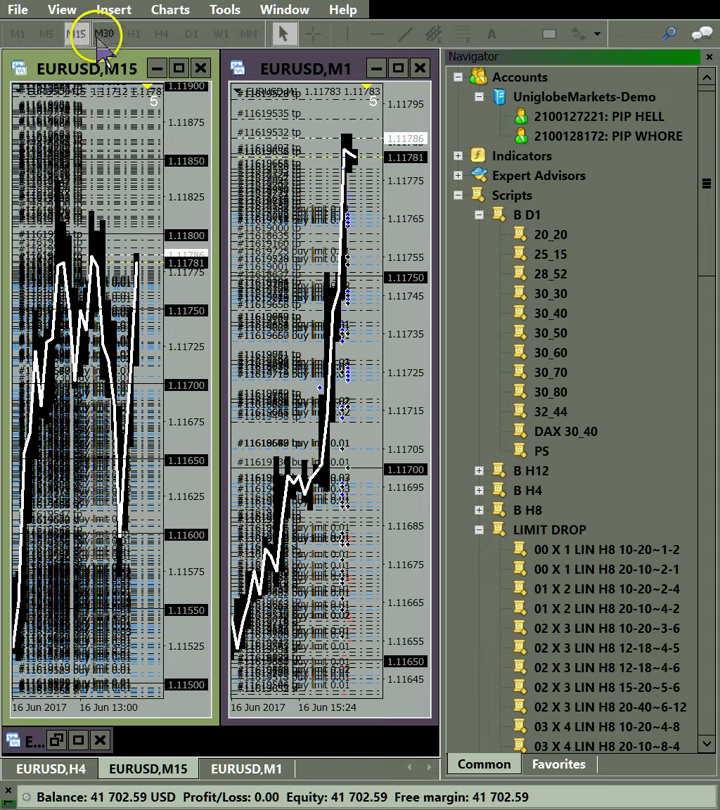
{"action": "left_click", "coordinate": [104, 36]}
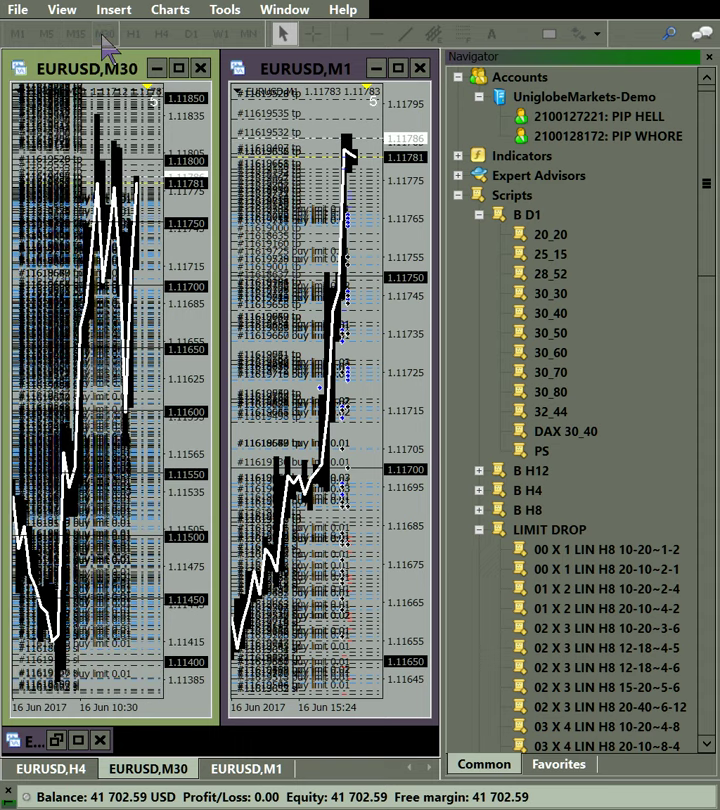
{"action": "left_click", "coordinate": [131, 33]}
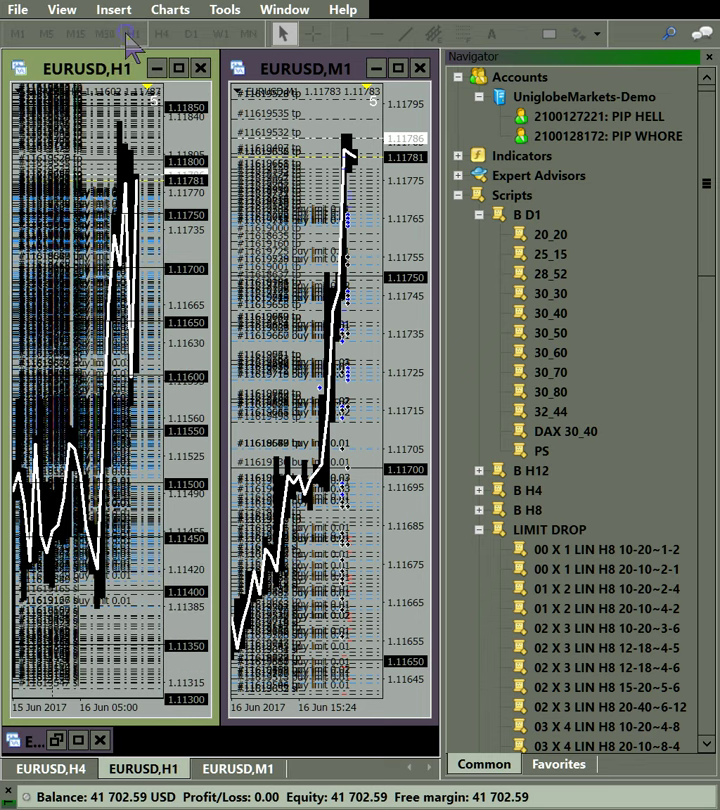
{"action": "left_click", "coordinate": [157, 36]}
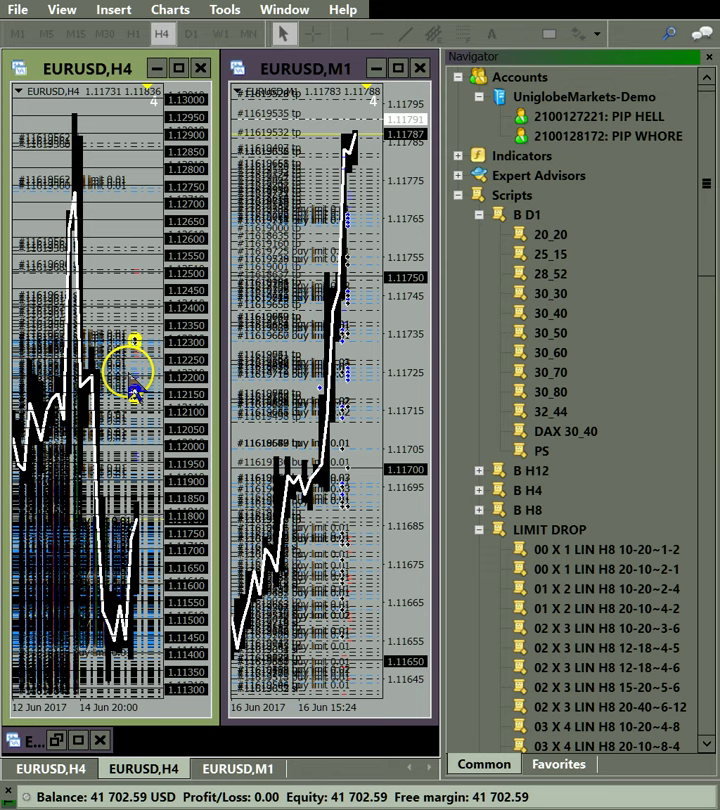
Place sell limit grids on the H4 chart above price, between about 1.12220 and 1.12600, with LIMIT DROP scripts.
{"action": "left_click_drag", "start_coordinate": [545, 648], "coordinate": [137, 337]}
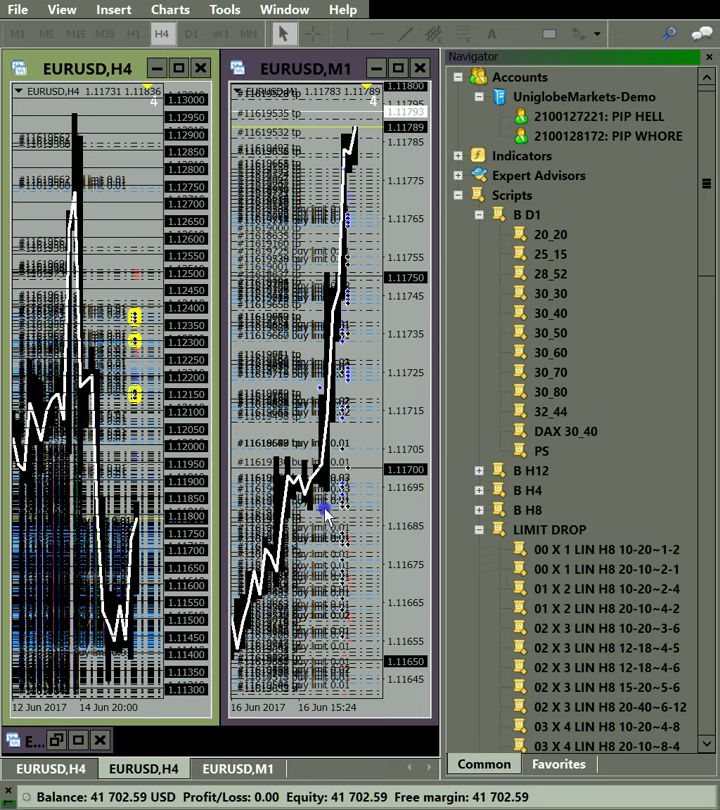
{"action": "mouse_move", "coordinate": [326, 515]}
{"action": "left_mouse_down"}
{"action": "mouse_move", "coordinate": [157, 403]}
{"action": "mouse_move", "coordinate": [139, 381]}
{"action": "left_mouse_up"}
{"action": "mouse_move", "coordinate": [561, 648]}
{"action": "left_mouse_down"}
{"action": "mouse_move", "coordinate": [566, 662]}
{"action": "mouse_move", "coordinate": [390, 476]}
{"action": "left_mouse_up"}
{"action": "left_click_drag", "start_coordinate": [140, 298], "coordinate": [140, 299]}
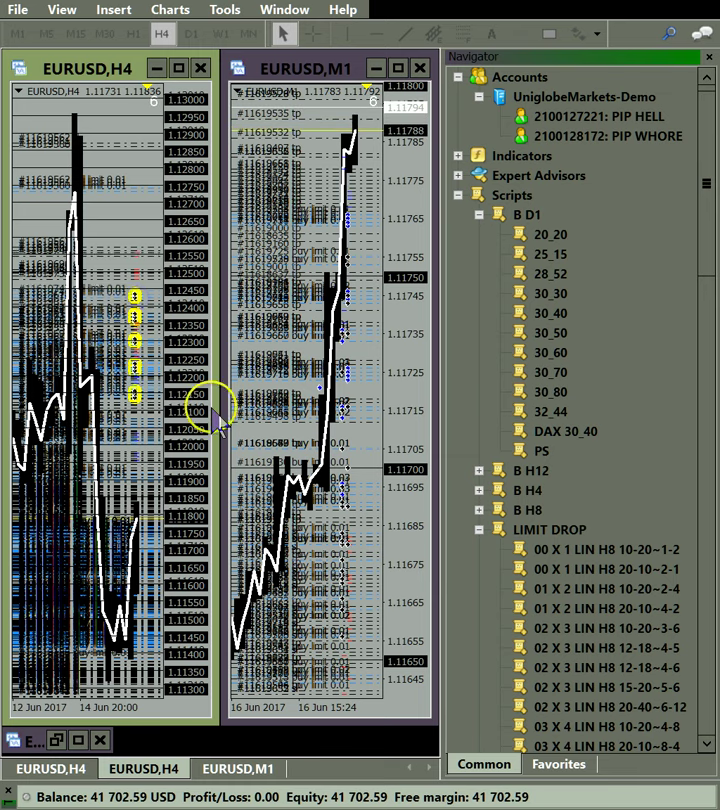
{"action": "left_click_drag", "start_coordinate": [522, 690], "coordinate": [456, 568]}
{"action": "left_click_drag", "start_coordinate": [209, 291], "coordinate": [124, 247]}
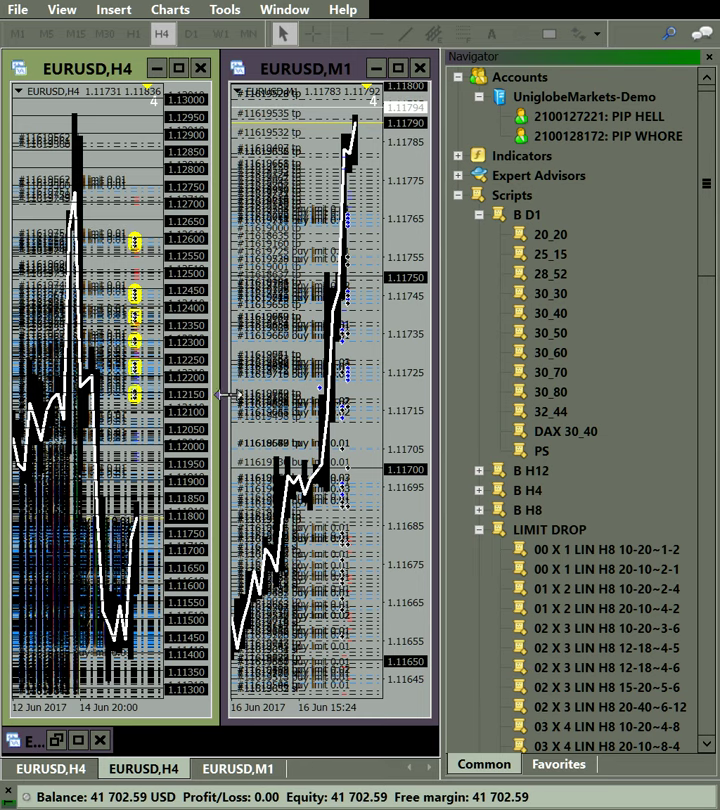
Check a wider price range of about 1.11450–1.12000 on the M1 chart and return to about 1.11640–1.11800.
{"action": "left_click_drag", "start_coordinate": [420, 262], "coordinate": [410, 352]}
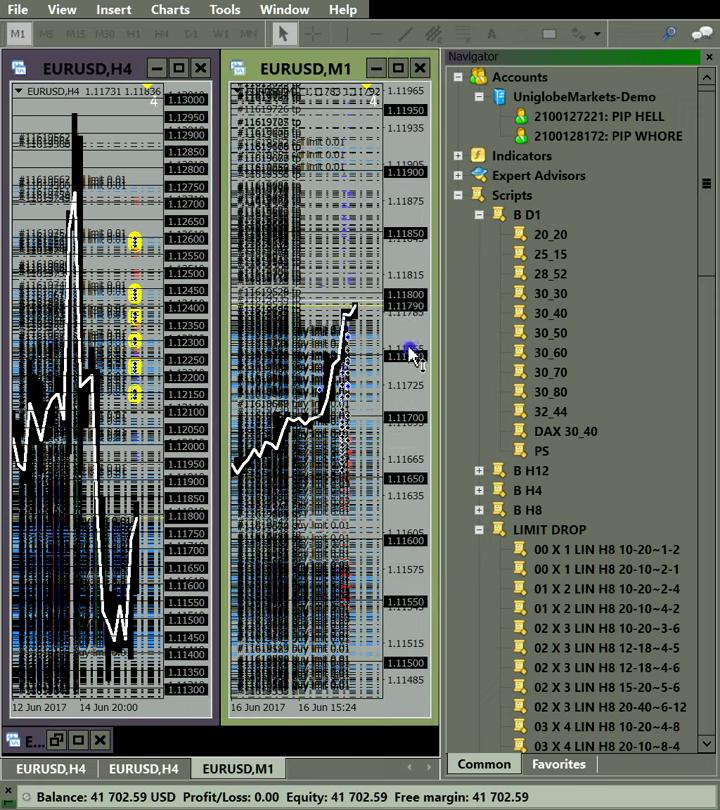
{"action": "left_click_drag", "start_coordinate": [409, 199], "coordinate": [420, 175]}
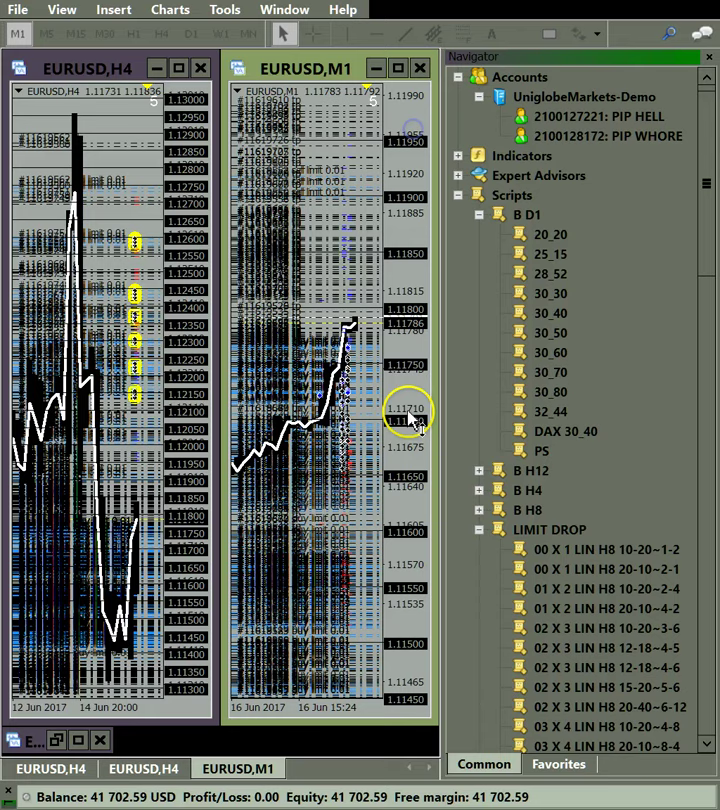
{"action": "left_click_drag", "start_coordinate": [415, 420], "coordinate": [414, 250]}
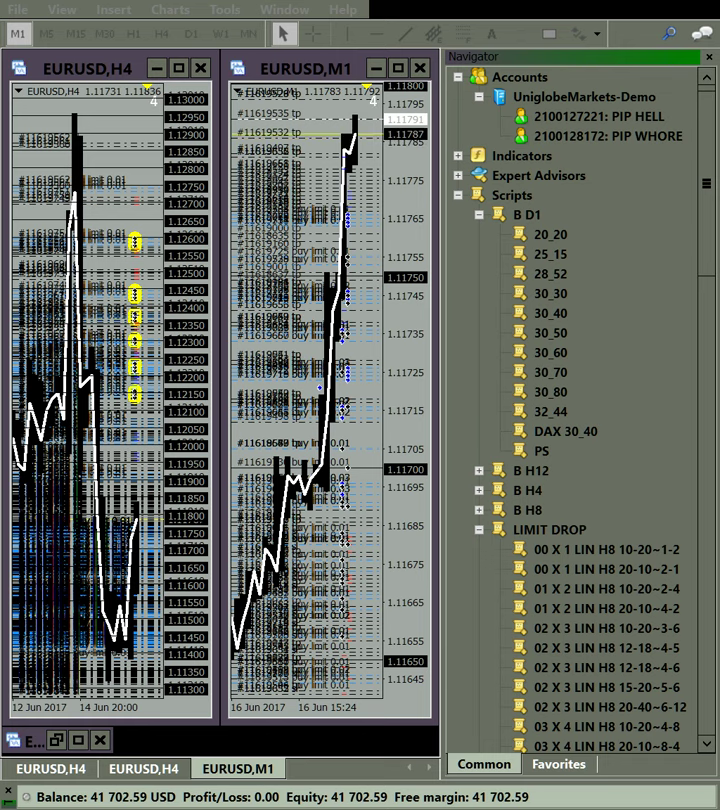
Zoom in on the H4 chart's latest candles and compare them with the M1 chart.
{"action": "left_click", "coordinate": [90, 485]}
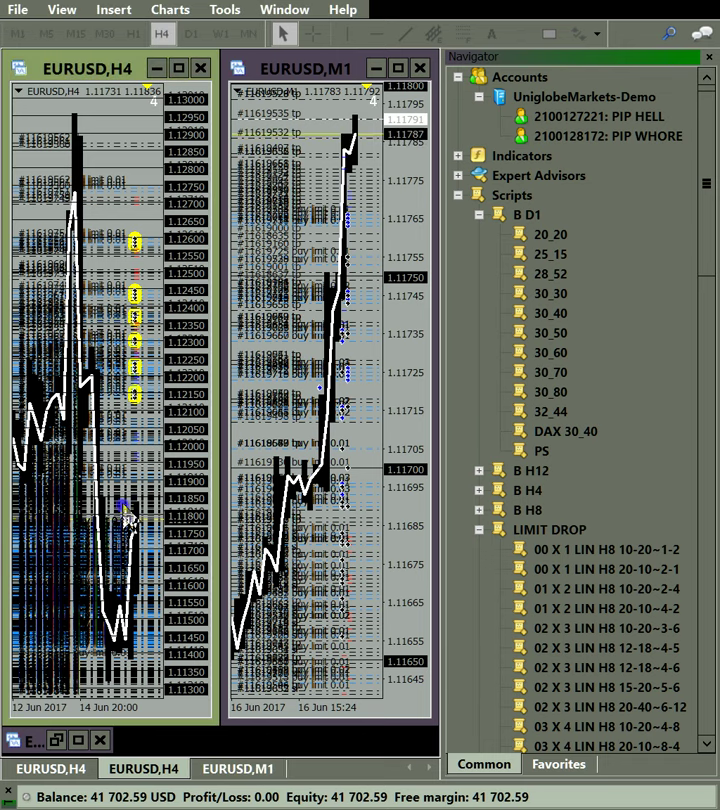
{"action": "key", "text": "plus"}
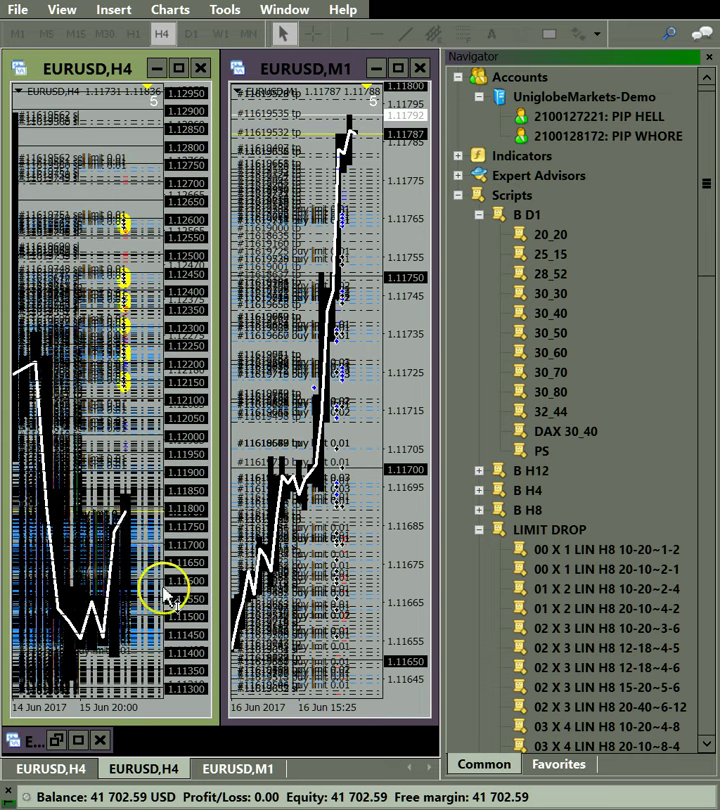
{"action": "left_click_drag", "start_coordinate": [134, 528], "coordinate": [138, 596]}
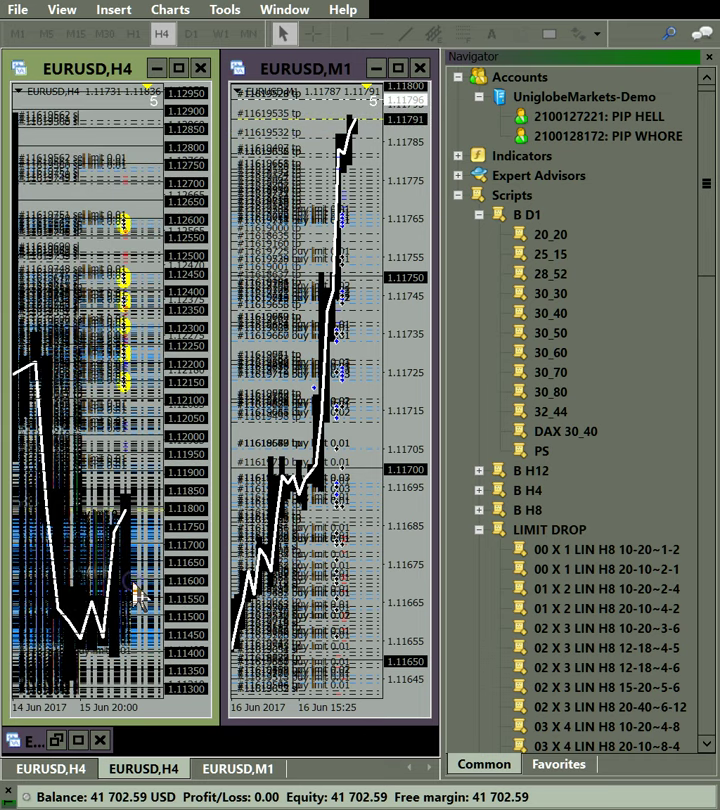
{"action": "left_click", "coordinate": [316, 366]}
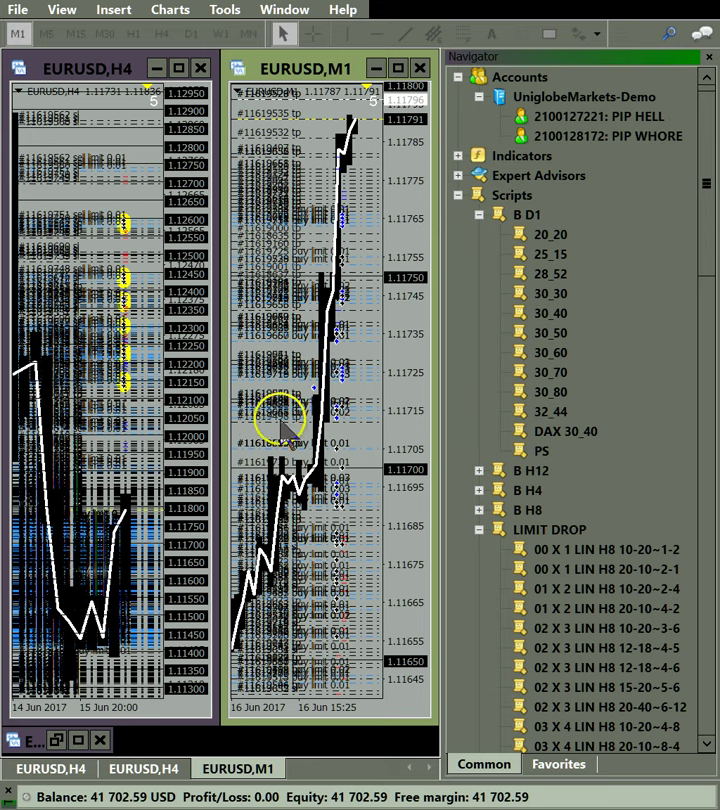
Switch the H4 chart to H1 and widen its price scale to about 1.10900–1.12330.
{"action": "left_click_drag", "start_coordinate": [107, 240], "coordinate": [96, 102]}
{"action": "left_click", "coordinate": [132, 37]}
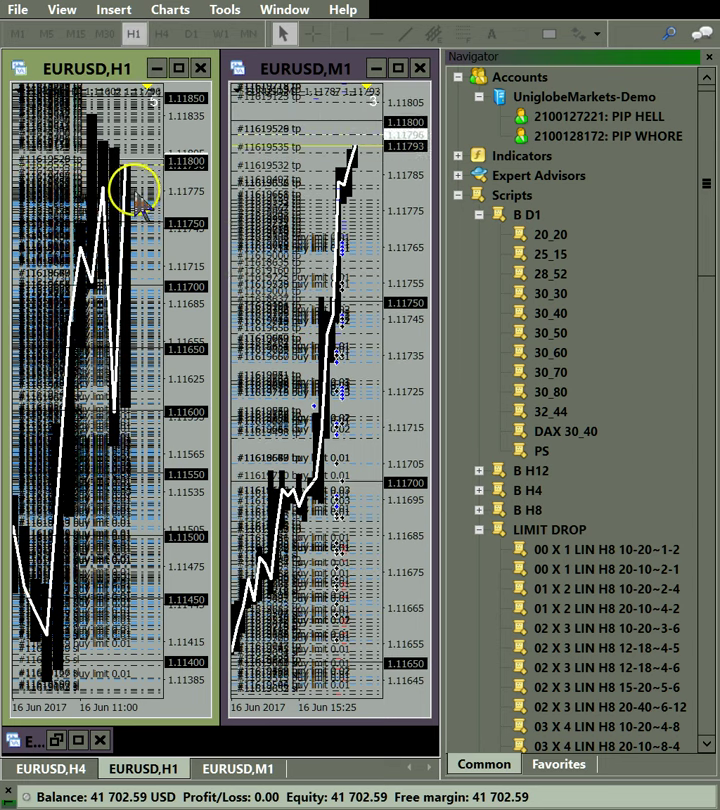
{"action": "left_click_drag", "start_coordinate": [205, 272], "coordinate": [190, 253]}
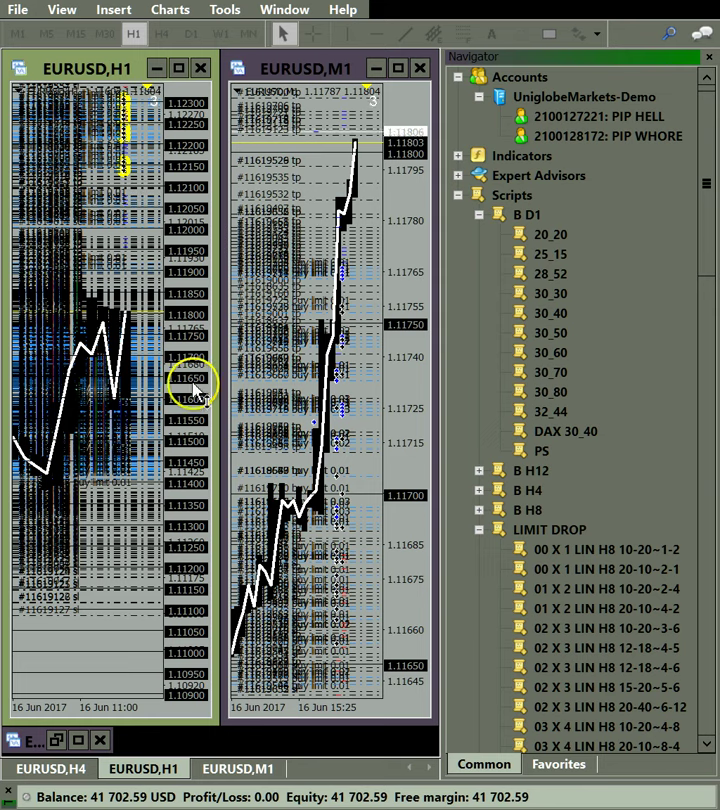
Switch the H1 chart to M5 and narrow its price scale to about 1.11560–1.11830.
{"action": "left_click", "coordinate": [350, 350]}
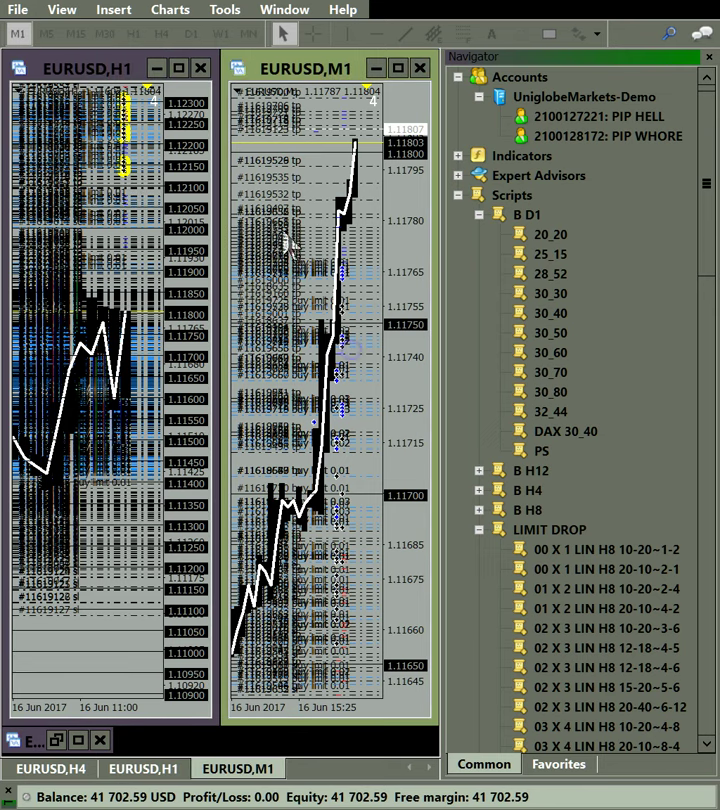
{"action": "left_click", "coordinate": [136, 220]}
{"action": "left_click", "coordinate": [45, 33]}
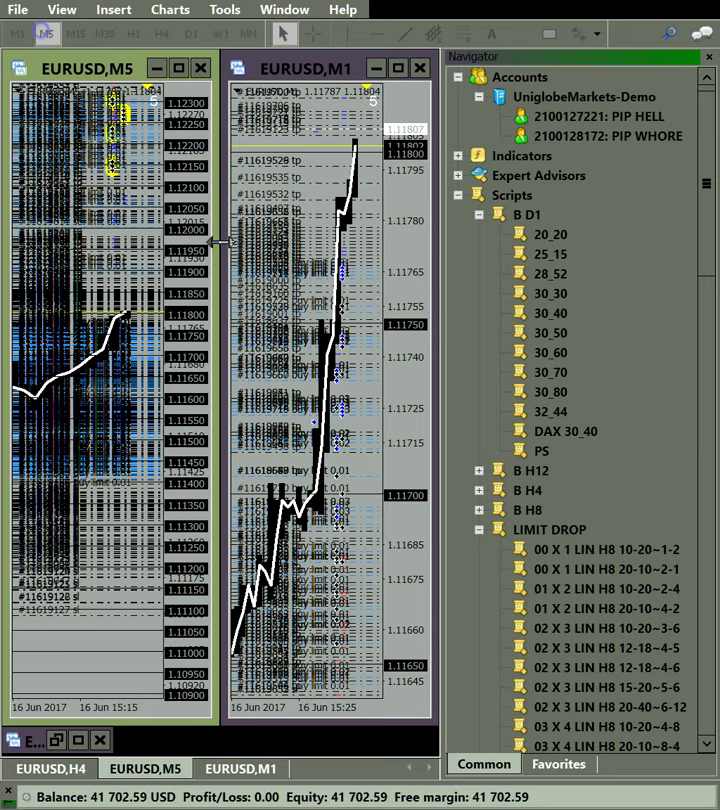
{"action": "left_click_drag", "start_coordinate": [195, 488], "coordinate": [192, 262]}
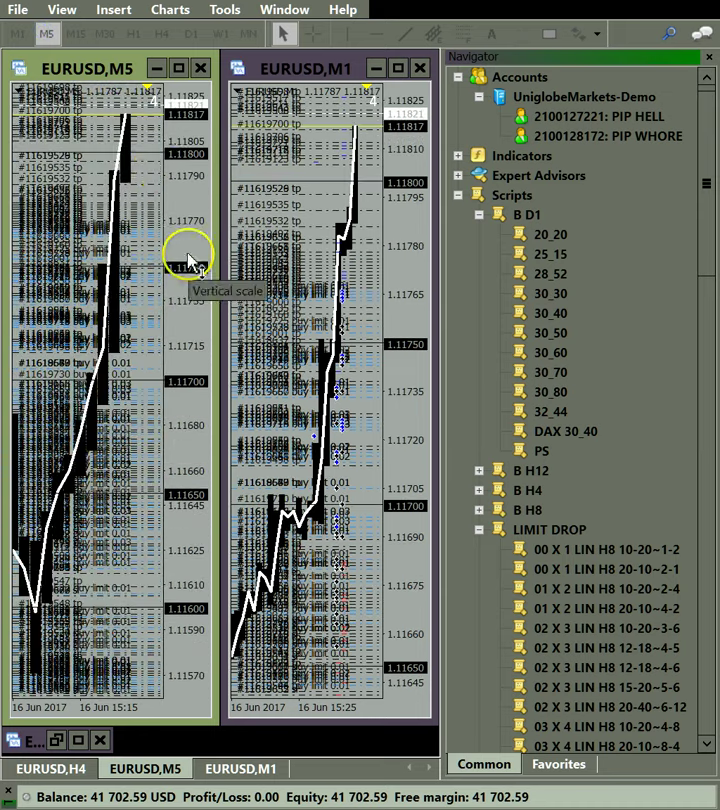
Switch the M5 chart to H1 and widen its price scale to about 1.11000–1.12250.
{"action": "left_click", "coordinate": [134, 34]}
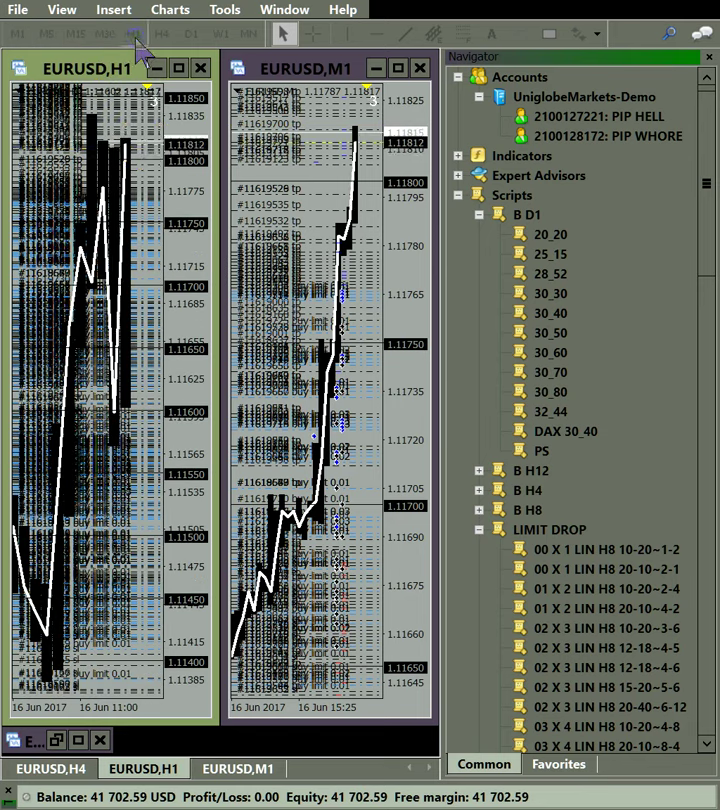
{"action": "left_click_drag", "start_coordinate": [163, 166], "coordinate": [205, 251]}
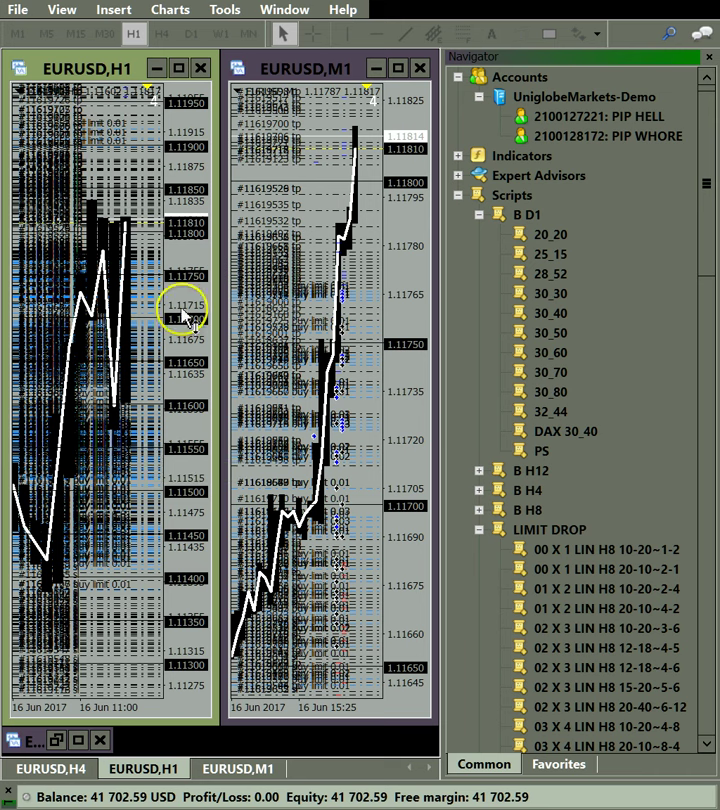
{"action": "left_click_drag", "start_coordinate": [172, 160], "coordinate": [147, 197]}
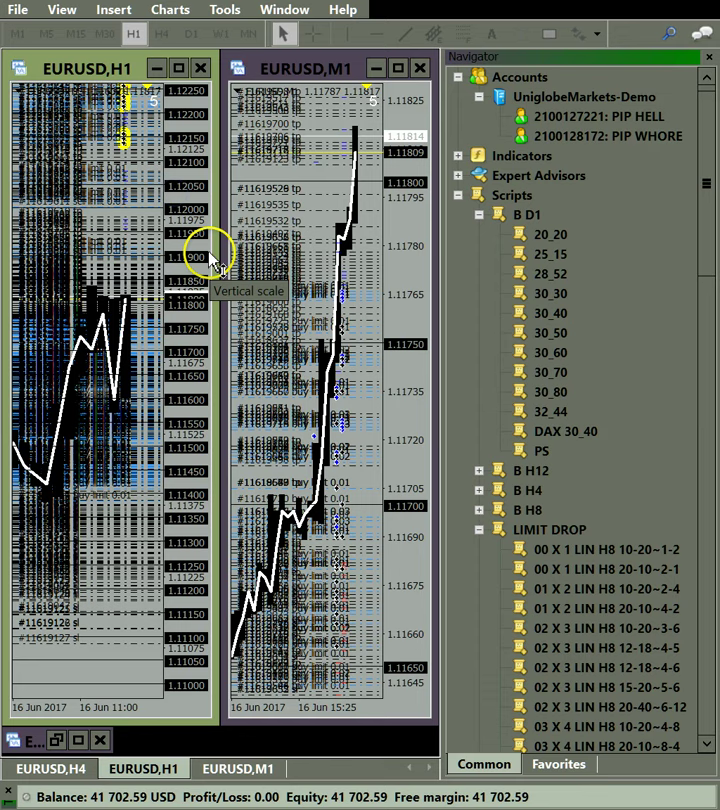
Widen the M1 chart's price scale to about 1.11475–1.12000 and place the desktop clock over the H1 chart.
{"action": "left_click_drag", "start_coordinate": [425, 195], "coordinate": [414, 252]}
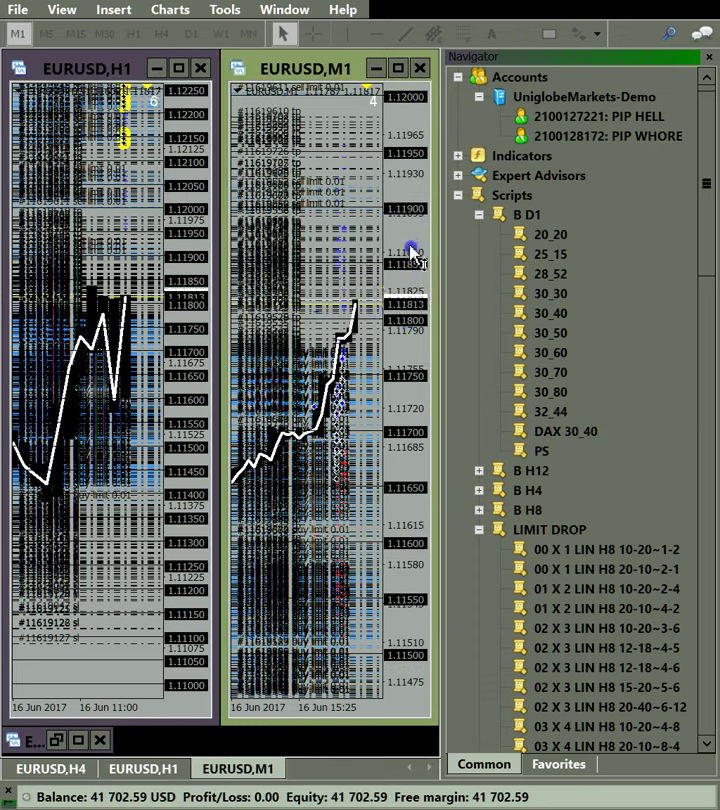
{"action": "left_click", "coordinate": [268, 449]}
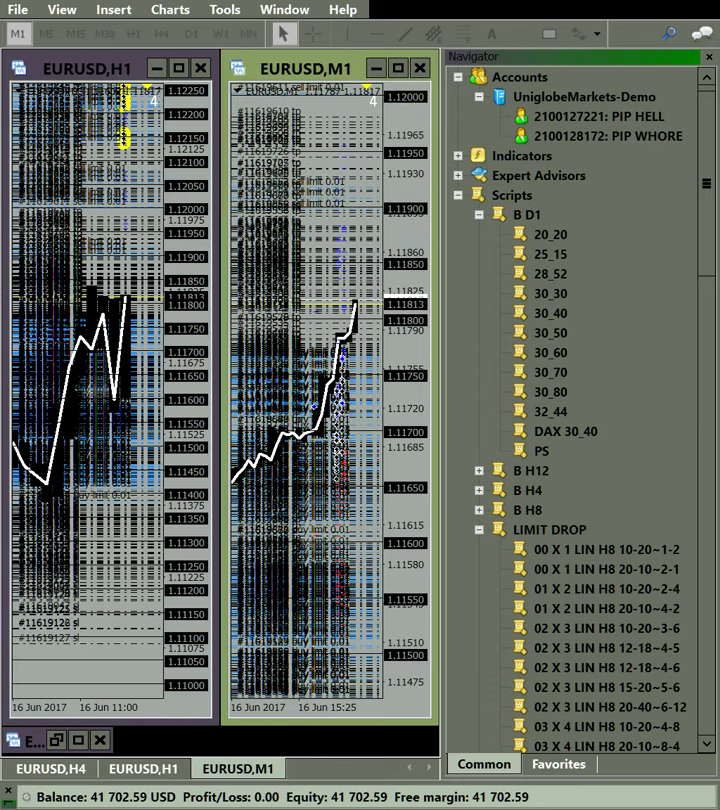
{"action": "left_click_drag", "start_coordinate": [0, 430], "coordinate": [85, 568]}
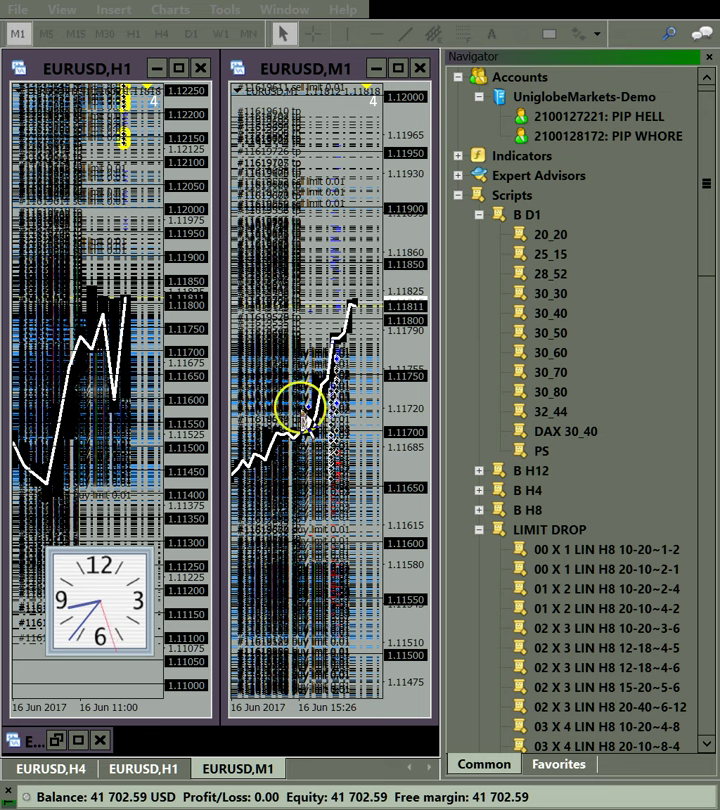
Narrow the price scales to about 1.11620–1.11850 on the M1 chart and 1.11335–1.11900 on the H1 chart.
{"action": "left_click_drag", "start_coordinate": [402, 414], "coordinate": [383, 244]}
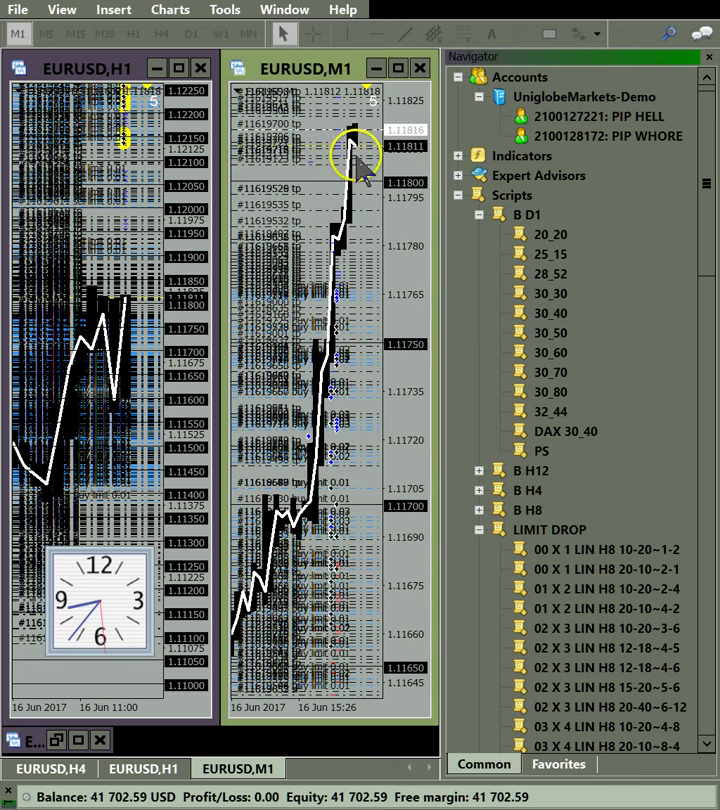
{"action": "left_click_drag", "start_coordinate": [408, 188], "coordinate": [405, 228]}
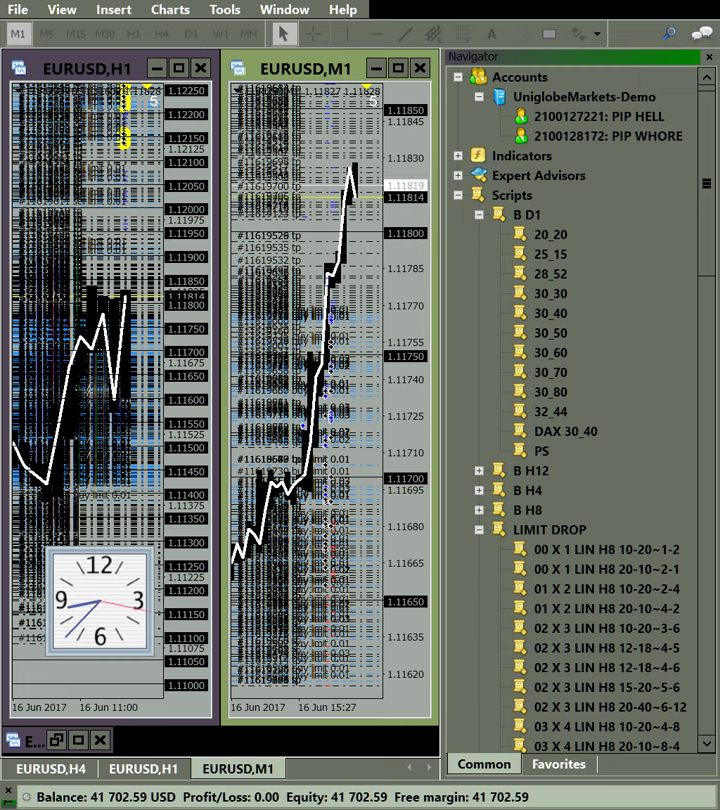
{"action": "mouse_move", "coordinate": [190, 334]}
{"action": "left_mouse_down"}
{"action": "mouse_move", "coordinate": [166, 177]}
{"action": "mouse_move", "coordinate": [183, 157]}
{"action": "mouse_move", "coordinate": [178, 134]}
{"action": "mouse_move", "coordinate": [178, 145]}
{"action": "left_mouse_up"}
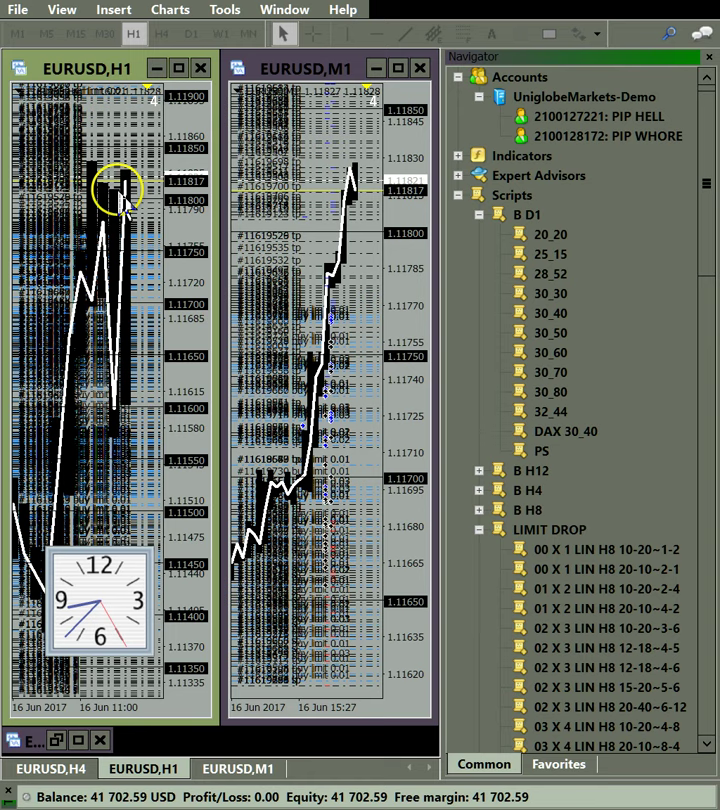
{"action": "left_click", "coordinate": [298, 233]}
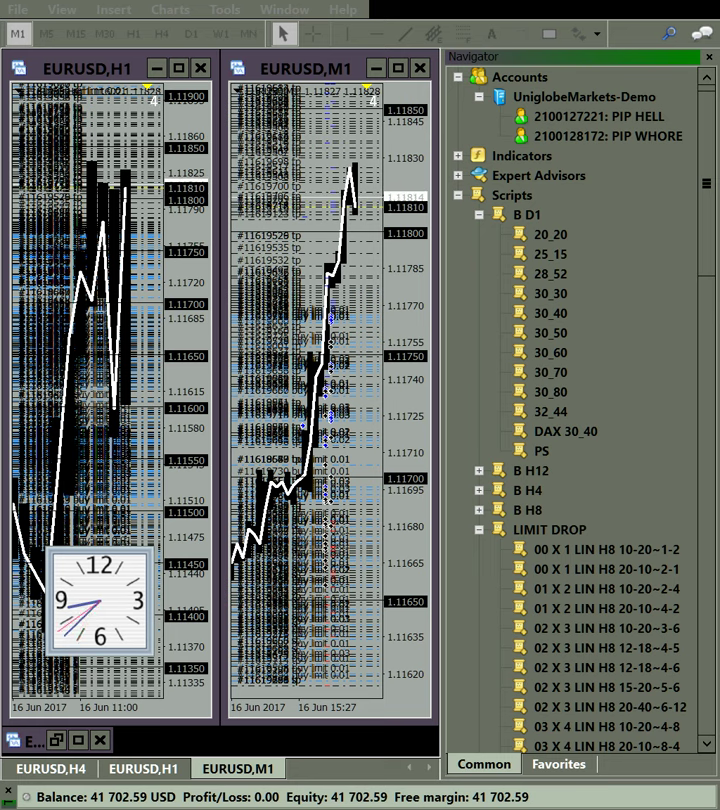
{"action": "left_click", "coordinate": [337, 548]}
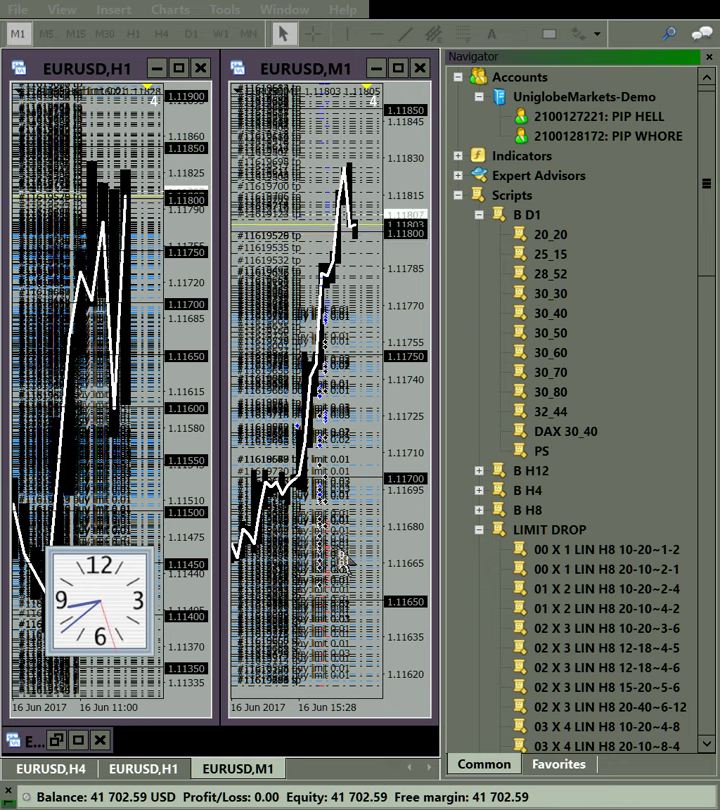
{"action": "left_click", "coordinate": [338, 545]}
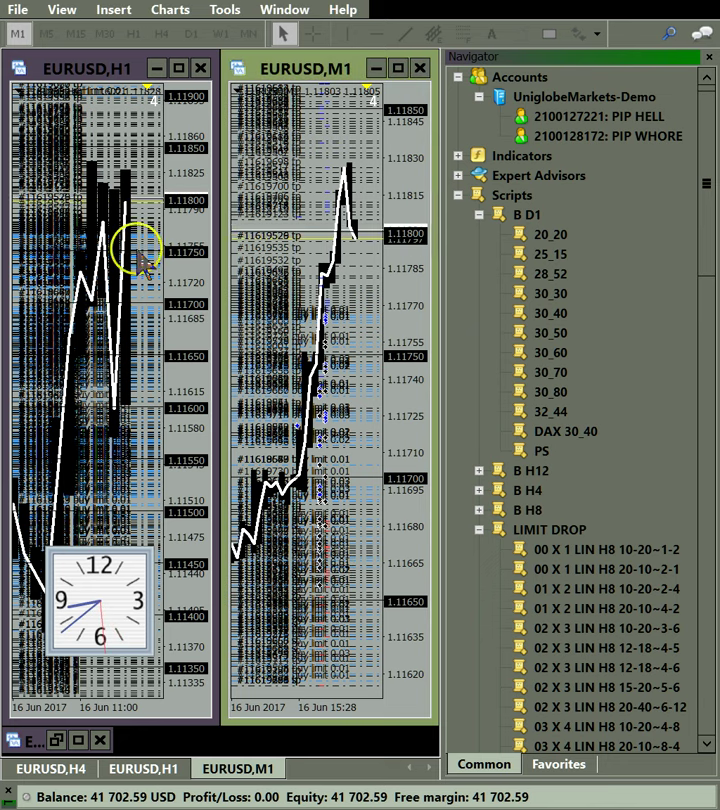
Switch the H1 chart to M5, scaling it to about 1.11570–1.11850 and the M1 chart to about 1.11665–1.11825.
{"action": "left_click", "coordinate": [93, 106]}
{"action": "left_click", "coordinate": [46, 33]}
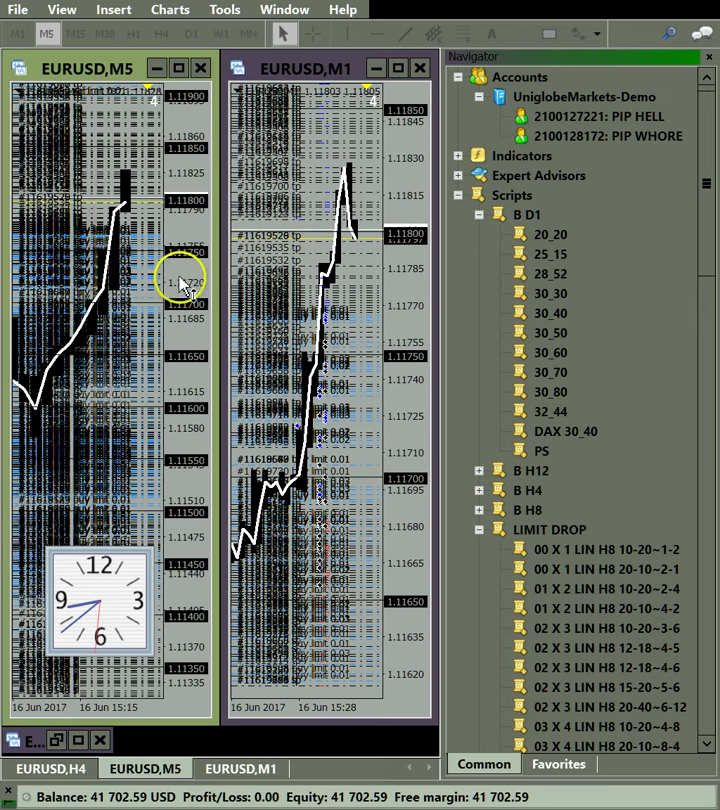
{"action": "left_click_drag", "start_coordinate": [185, 284], "coordinate": [200, 160]}
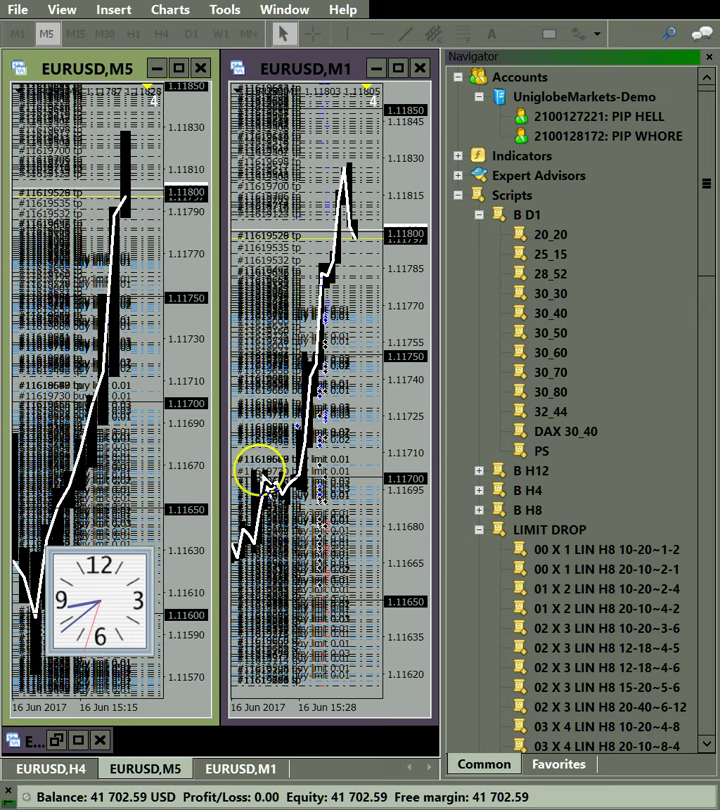
{"action": "left_click", "coordinate": [425, 393]}
{"action": "left_click_drag", "start_coordinate": [425, 393], "coordinate": [421, 320]}
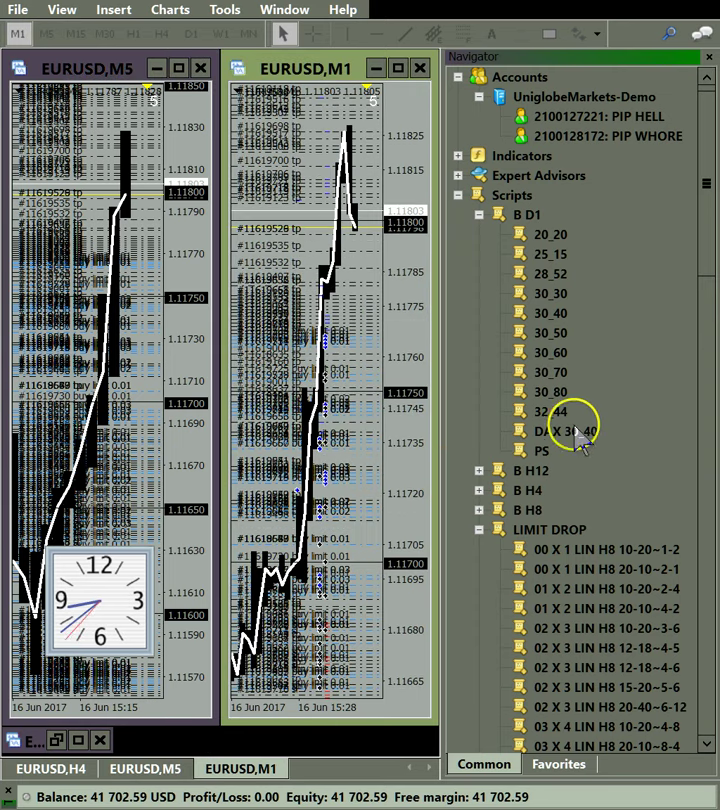
Place buy limit grids below price on the M1 chart with the 00 X 1 and 01 X 2 LIN H8 LIMIT DROP scripts.
{"action": "left_click_drag", "start_coordinate": [590, 548], "coordinate": [331, 279]}
{"action": "left_click_drag", "start_coordinate": [588, 569], "coordinate": [350, 293]}
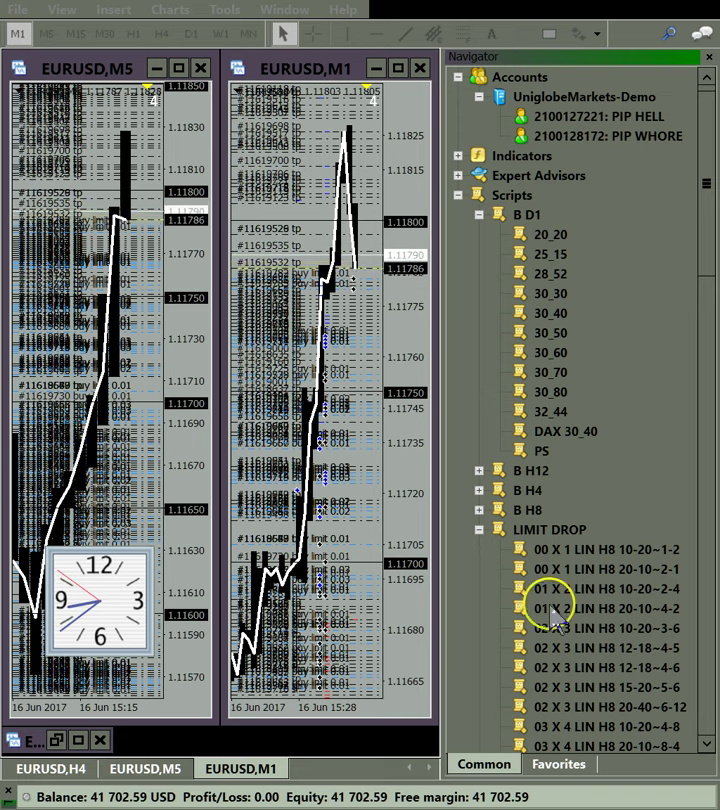
{"action": "left_click_drag", "start_coordinate": [551, 609], "coordinate": [538, 574]}
{"action": "left_click_drag", "start_coordinate": [413, 419], "coordinate": [337, 384]}
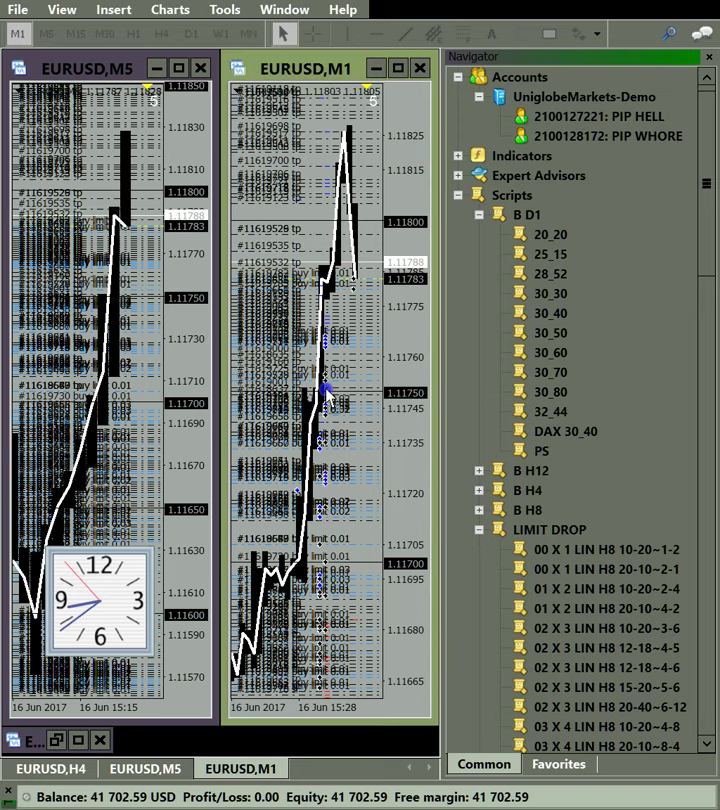
{"action": "left_click_drag", "start_coordinate": [523, 589], "coordinate": [88, 142]}
Review the M5 chart on M15 and H1 to compare the pullback with the larger trend.
{"action": "left_click", "coordinate": [74, 33]}
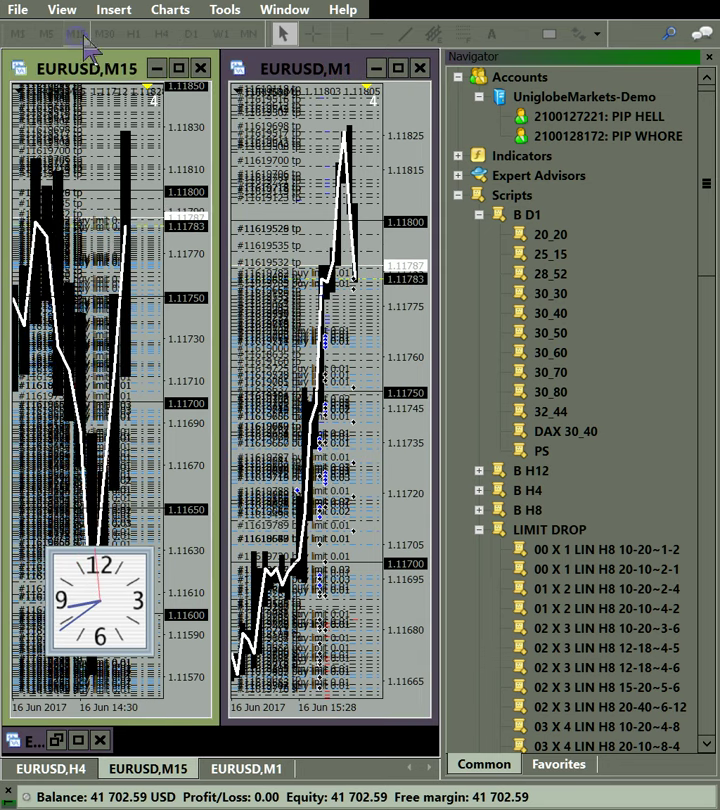
{"action": "left_click", "coordinate": [131, 33]}
{"action": "left_click", "coordinate": [131, 133]}
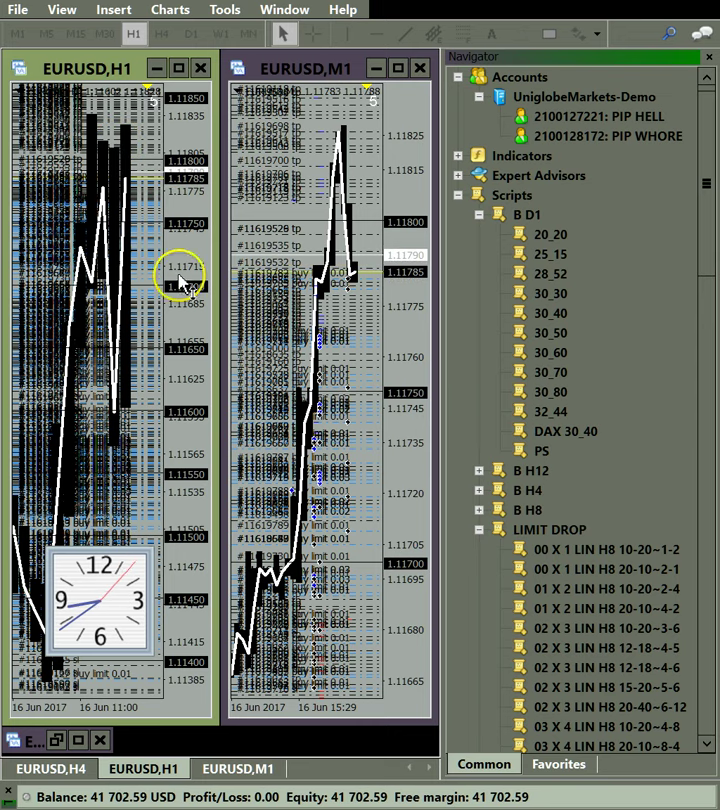
{"action": "left_click", "coordinate": [186, 339]}
Place another buy limit grid just below price on the M1 chart with the 00 X 1 LIN H8 10-20~1-2 script.
{"action": "left_click", "coordinate": [321, 396]}
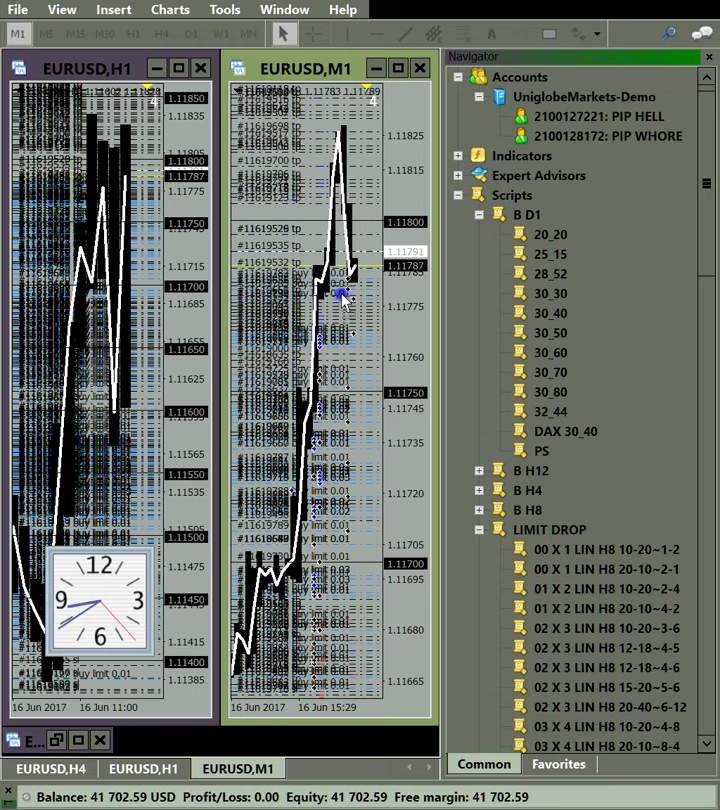
{"action": "left_click", "coordinate": [567, 531]}
{"action": "left_click_drag", "start_coordinate": [567, 540], "coordinate": [342, 300]}
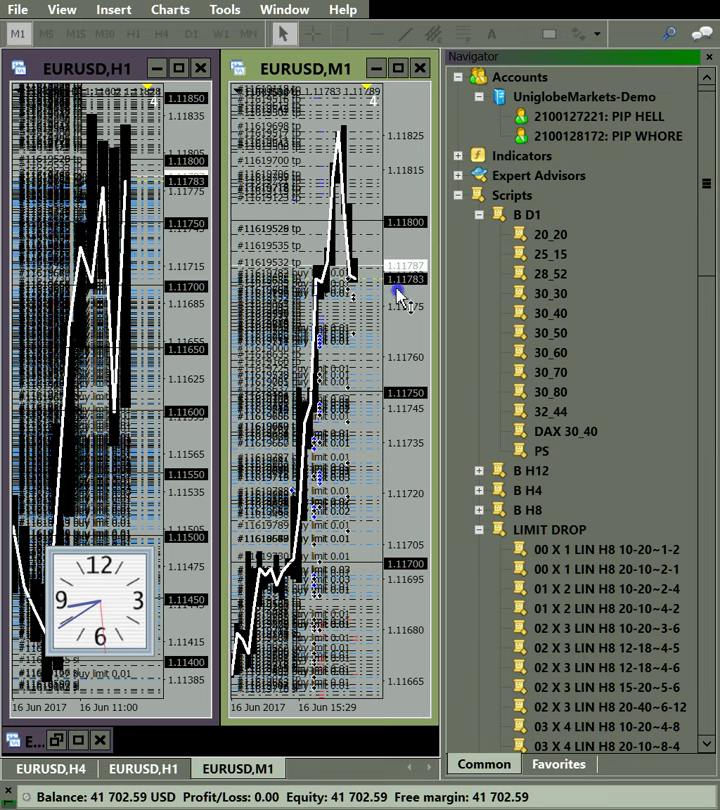
Switch the H1 chart to M5 and place buy limit grids at about 1.11670–1.11715 using 00 X 1 LIN H8 scripts.
{"action": "left_click", "coordinate": [118, 234]}
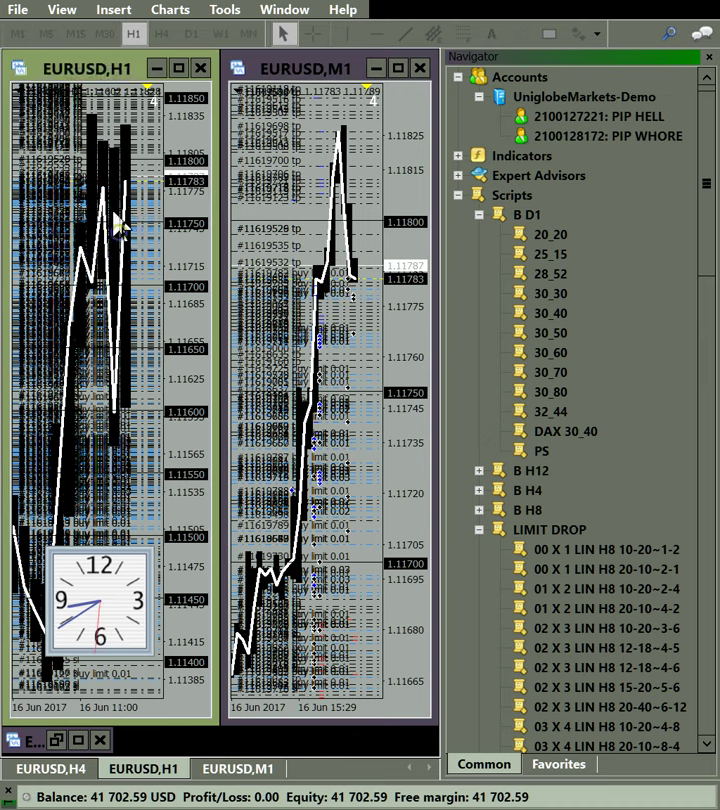
{"action": "left_click", "coordinate": [45, 35]}
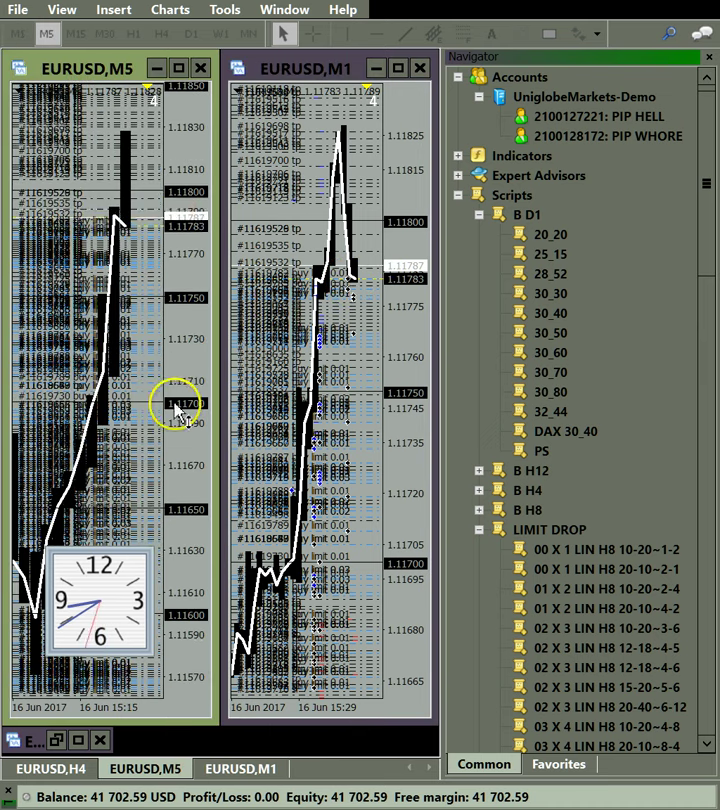
{"action": "left_click_drag", "start_coordinate": [538, 598], "coordinate": [123, 375]}
{"action": "left_click", "coordinate": [541, 688]}
{"action": "left_click_drag", "start_coordinate": [556, 578], "coordinate": [103, 428]}
{"action": "left_click_drag", "start_coordinate": [527, 541], "coordinate": [116, 384]}
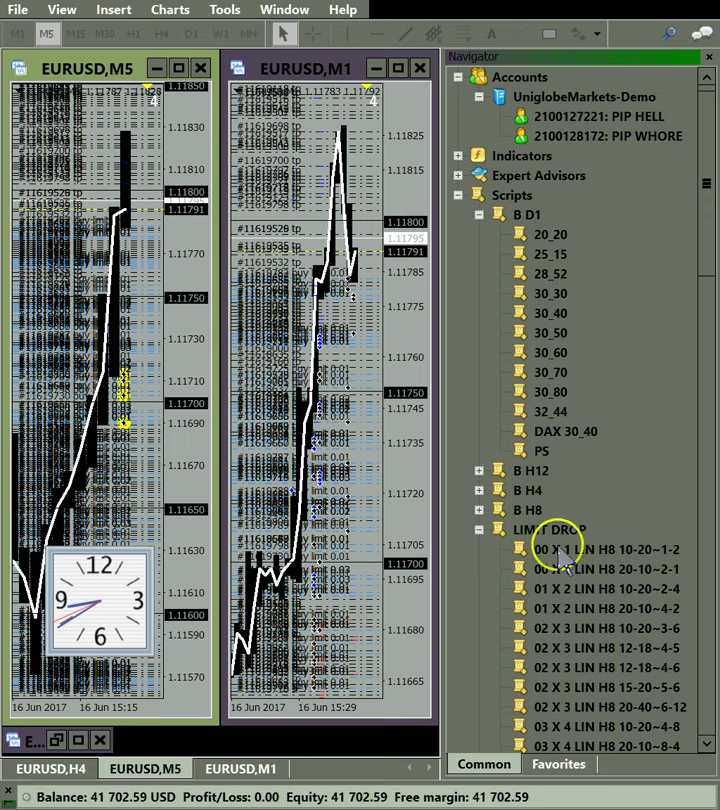
{"action": "left_click_drag", "start_coordinate": [548, 548], "coordinate": [86, 466]}
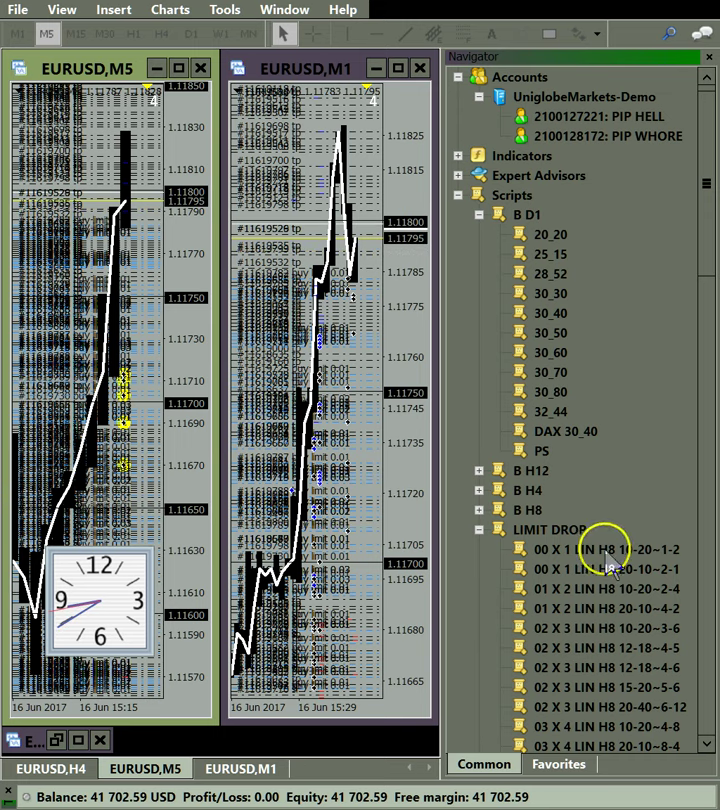
{"action": "left_click_drag", "start_coordinate": [608, 550], "coordinate": [105, 464]}
{"action": "left_click_drag", "start_coordinate": [535, 549], "coordinate": [357, 283]}
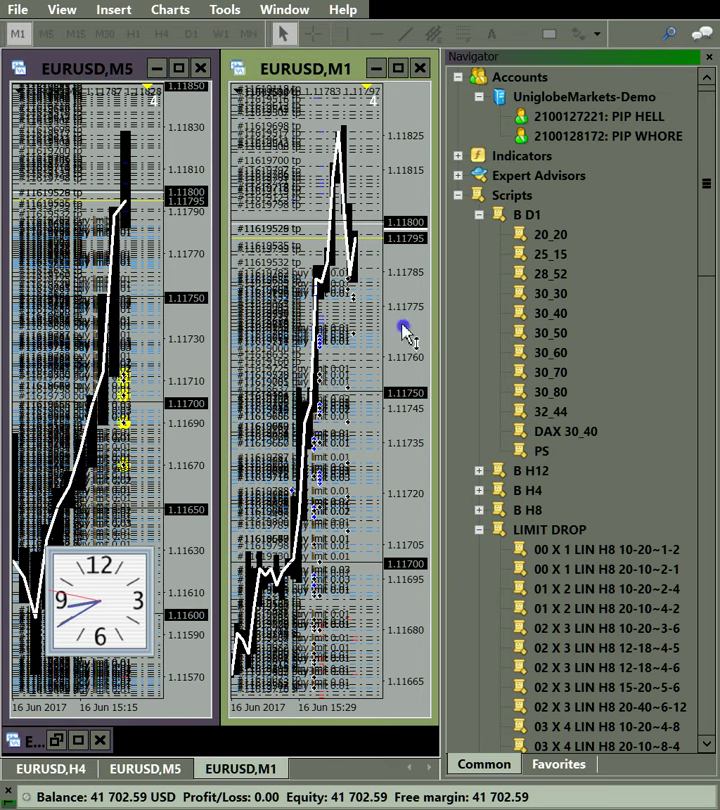
{"action": "left_click_drag", "start_coordinate": [331, 185], "coordinate": [344, 372]}
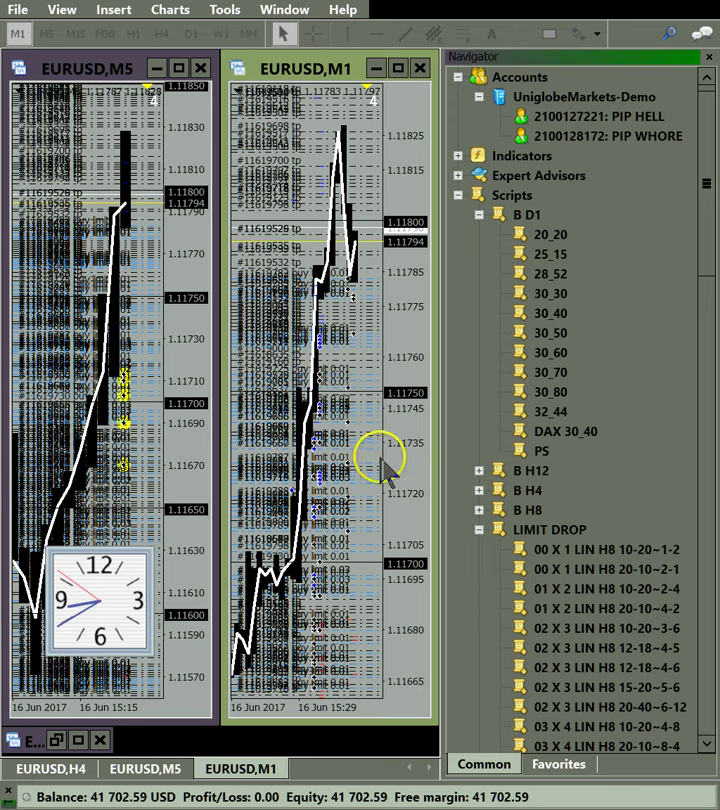
{"action": "left_click_drag", "start_coordinate": [354, 449], "coordinate": [236, 364]}
{"action": "left_click", "coordinate": [150, 343]}
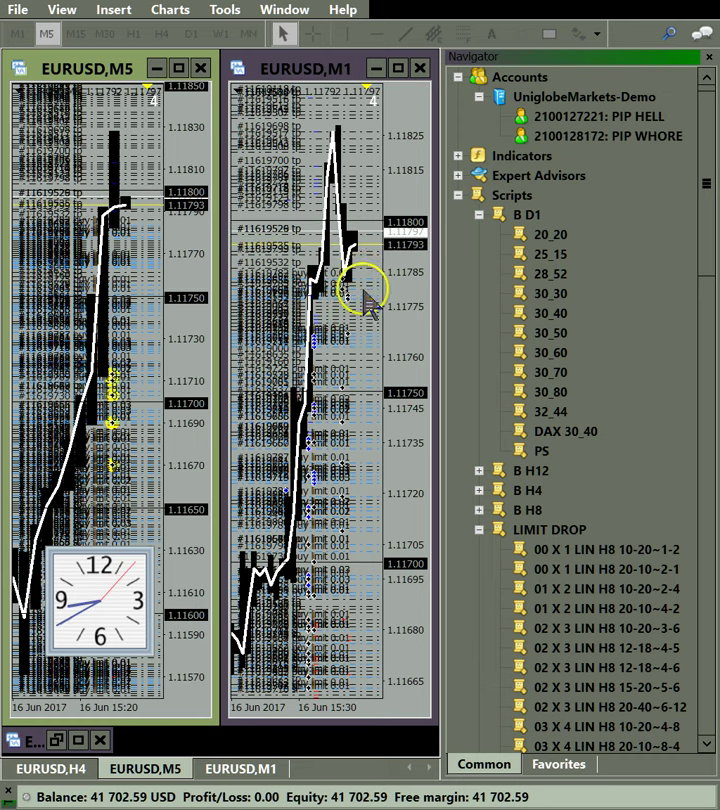
{"action": "mouse_move", "coordinate": [354, 249]}
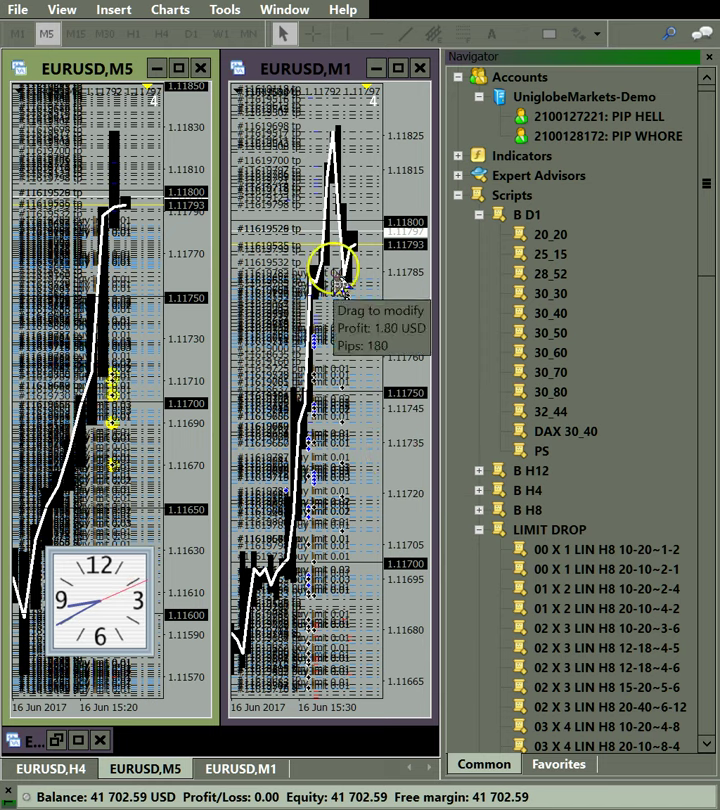
{"action": "mouse_move", "coordinate": [350, 303]}
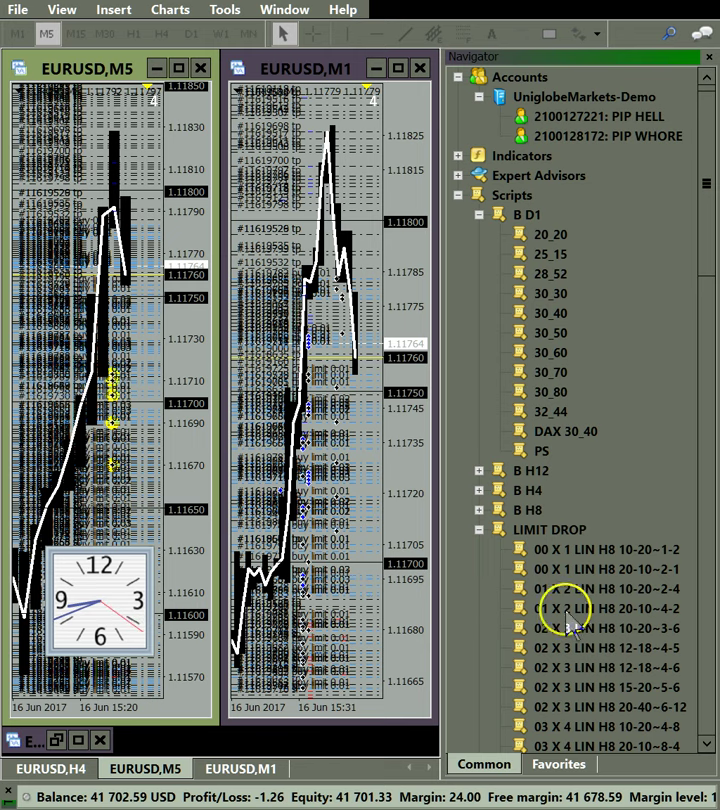
Place buy limit grids at about 1.11670–1.11720 on the M1 chart with the 01 X 2 and 02 X 3 LIN H8 scripts.
{"action": "left_click_drag", "start_coordinate": [565, 611], "coordinate": [338, 512]}
{"action": "left_click_drag", "start_coordinate": [580, 628], "coordinate": [332, 506]}
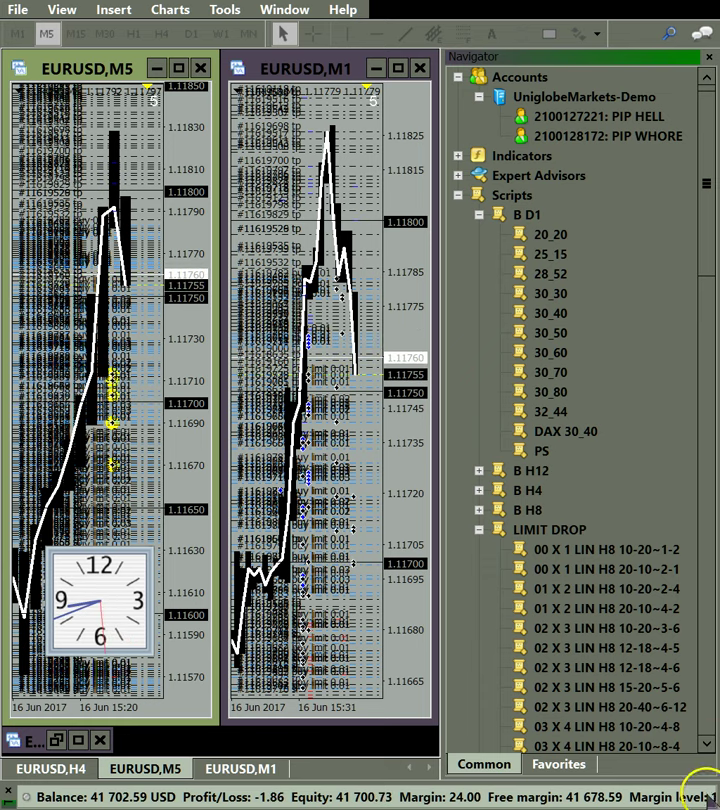
{"action": "left_click_drag", "start_coordinate": [645, 668], "coordinate": [611, 645]}
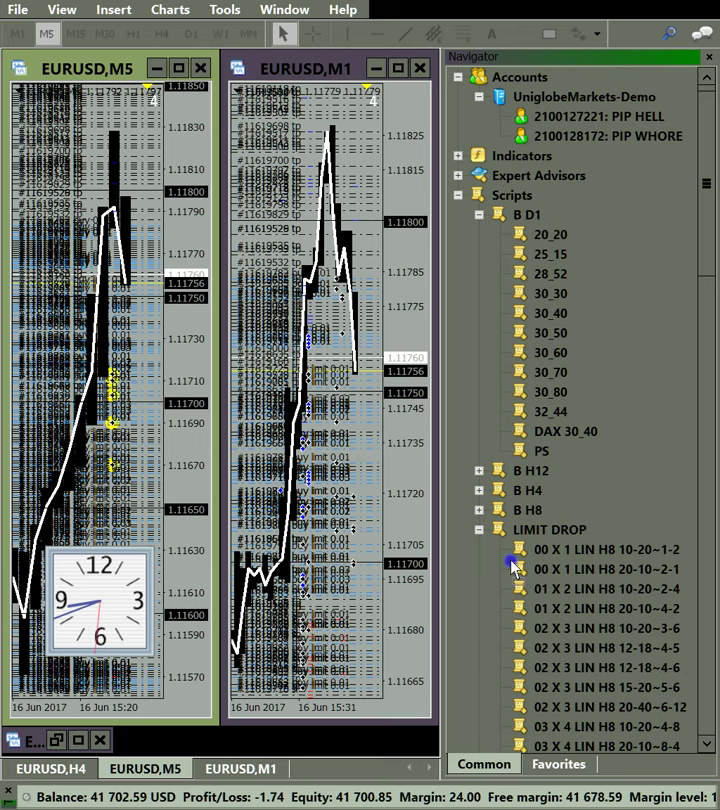
{"action": "mouse_move", "coordinate": [660, 645]}
{"action": "left_mouse_down"}
{"action": "mouse_move", "coordinate": [650, 668]}
{"action": "mouse_move", "coordinate": [630, 668]}
{"action": "mouse_move", "coordinate": [350, 558]}
{"action": "left_mouse_up"}
{"action": "left_click_drag", "start_coordinate": [556, 664], "coordinate": [312, 595]}
Add buy limit grids around 1.11690 on the M5 chart with the 02 X 3 LIN H8 15-20~5-6 and 12-18~4-6 scripts.
{"action": "left_click_drag", "start_coordinate": [619, 687], "coordinate": [88, 428]}
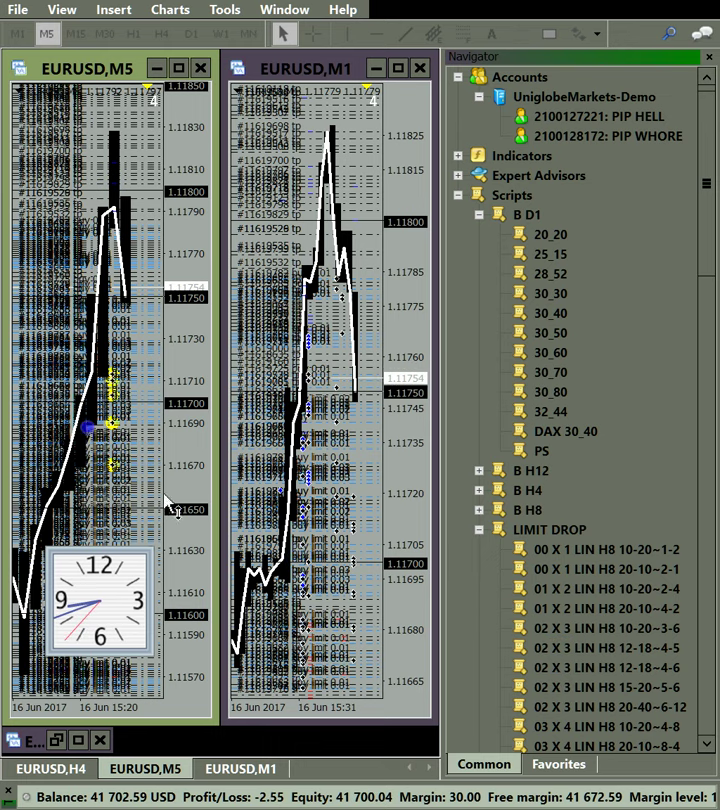
{"action": "left_click_drag", "start_coordinate": [550, 668], "coordinate": [147, 422]}
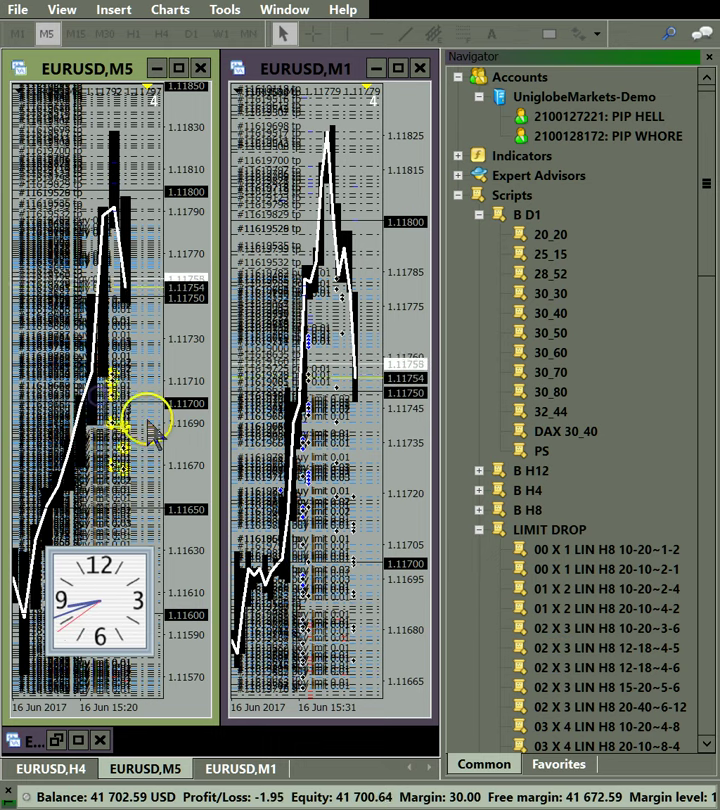
{"action": "left_click_drag", "start_coordinate": [205, 455], "coordinate": [357, 540]}
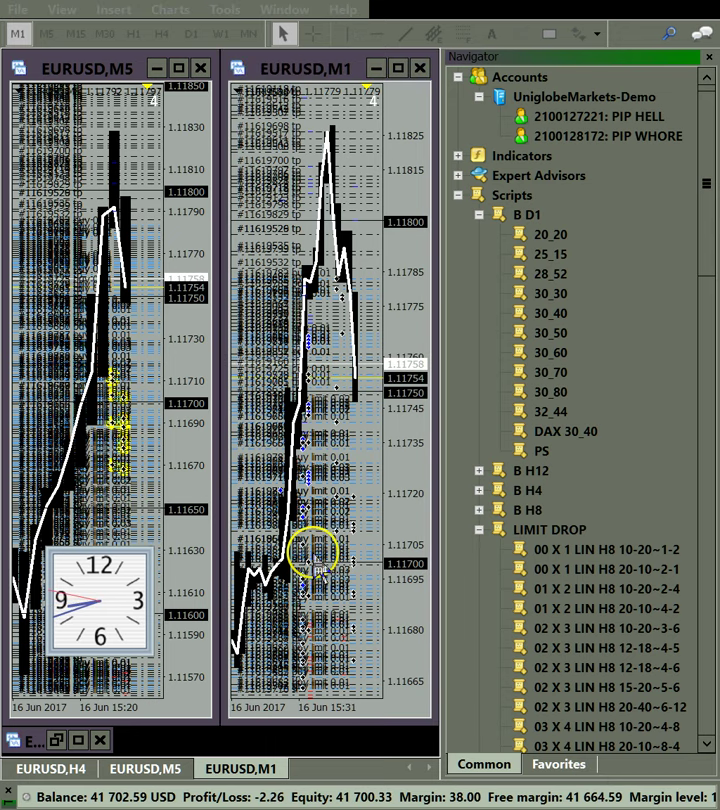
{"action": "left_click", "coordinate": [314, 592]}
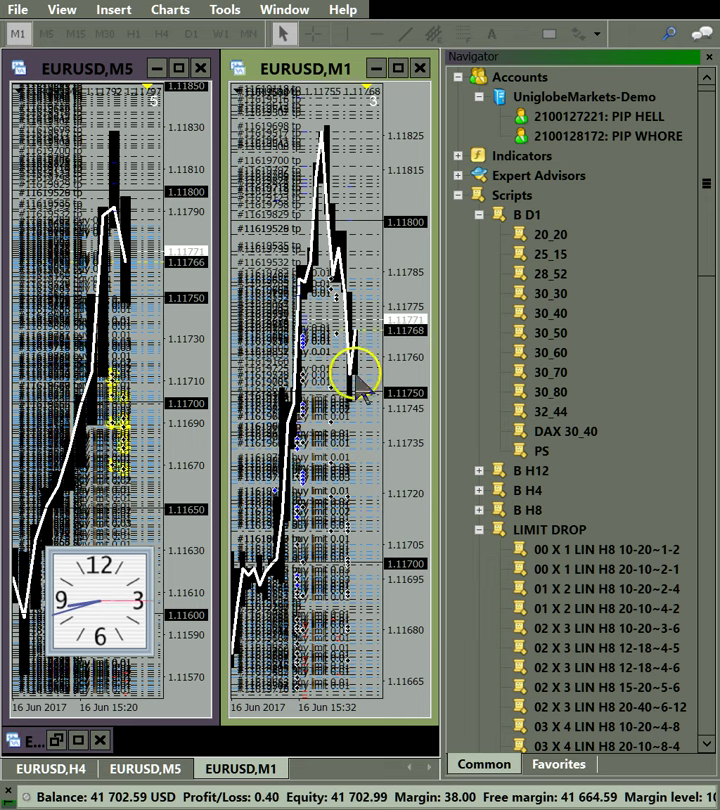
{"action": "left_click_drag", "start_coordinate": [357, 406], "coordinate": [340, 300]}
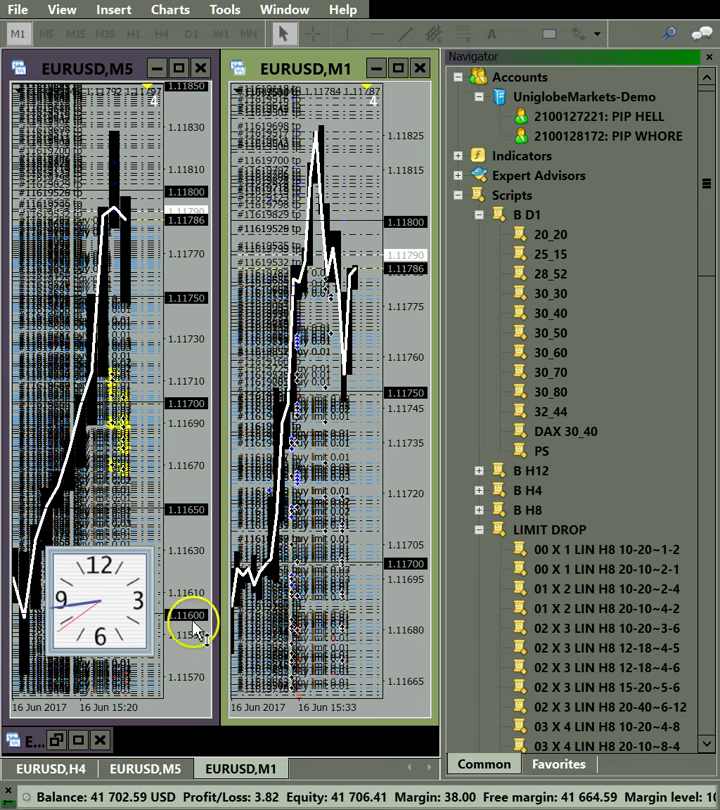
Switch the M5 chart to H1 and draw a rectangle over the recent candle highs just above 1.11800.
{"action": "left_click", "coordinate": [69, 215]}
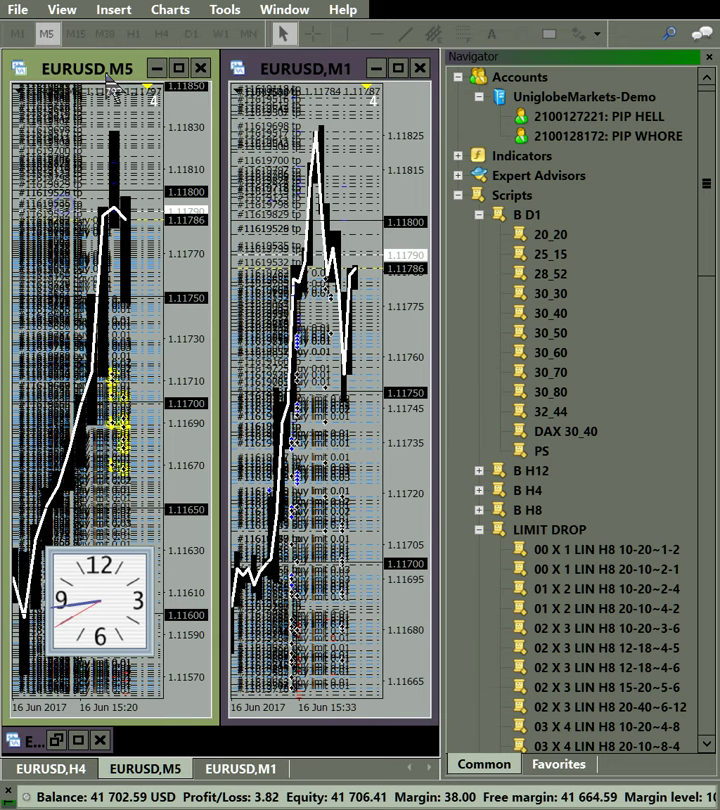
{"action": "left_click", "coordinate": [133, 34]}
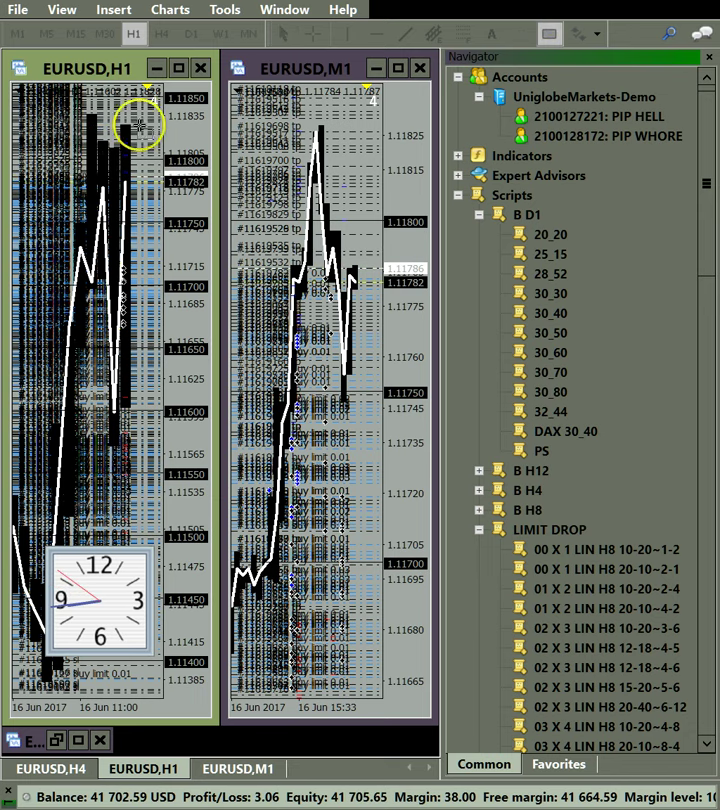
{"action": "left_click_drag", "start_coordinate": [98, 129], "coordinate": [125, 143]}
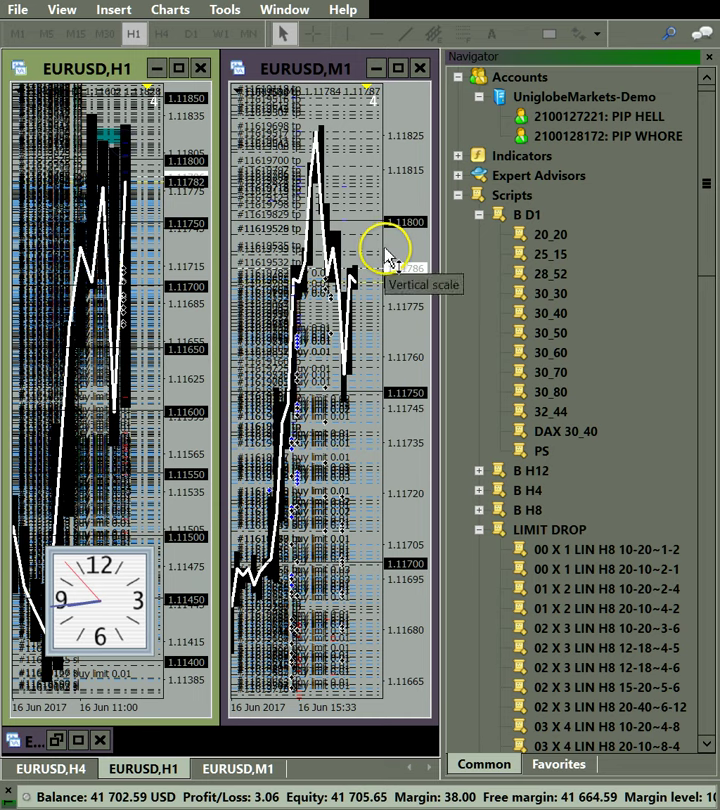
Examine the latest EURUSD high and pullback, comparing M1 with M5 and H1 at different vertical scales.
{"action": "left_click_drag", "start_coordinate": [385, 259], "coordinate": [427, 318]}
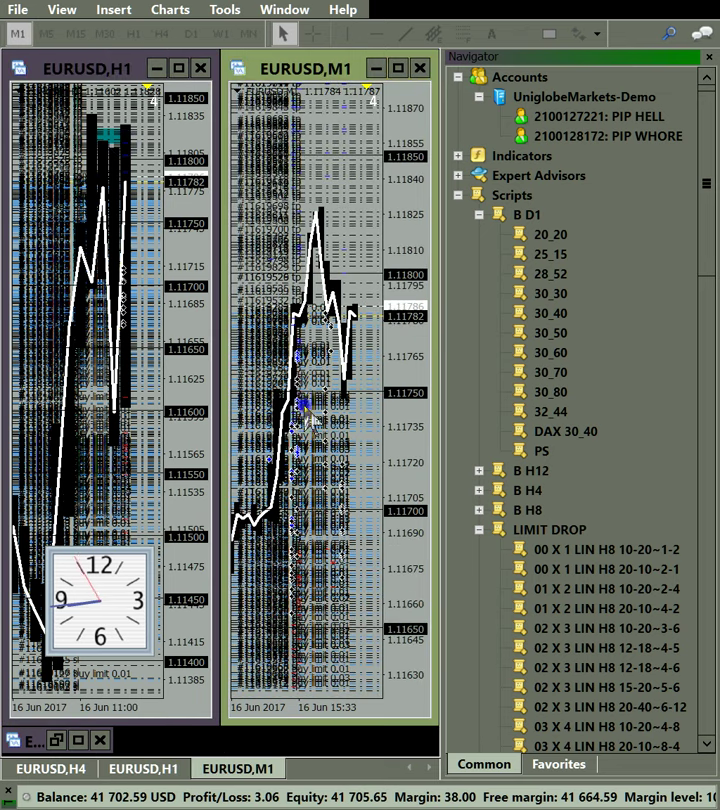
{"action": "left_click", "coordinate": [46, 33]}
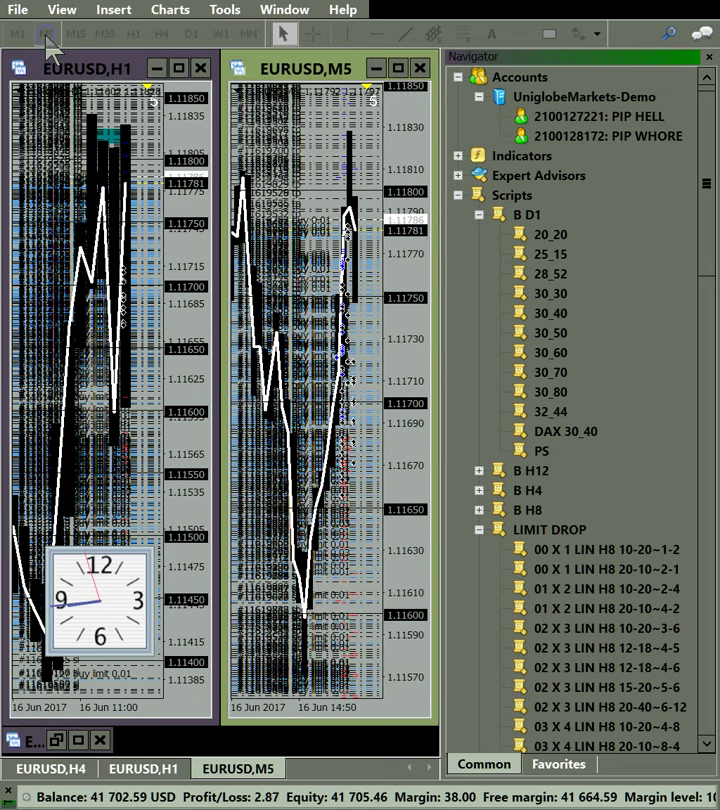
{"action": "left_click", "coordinate": [18, 33]}
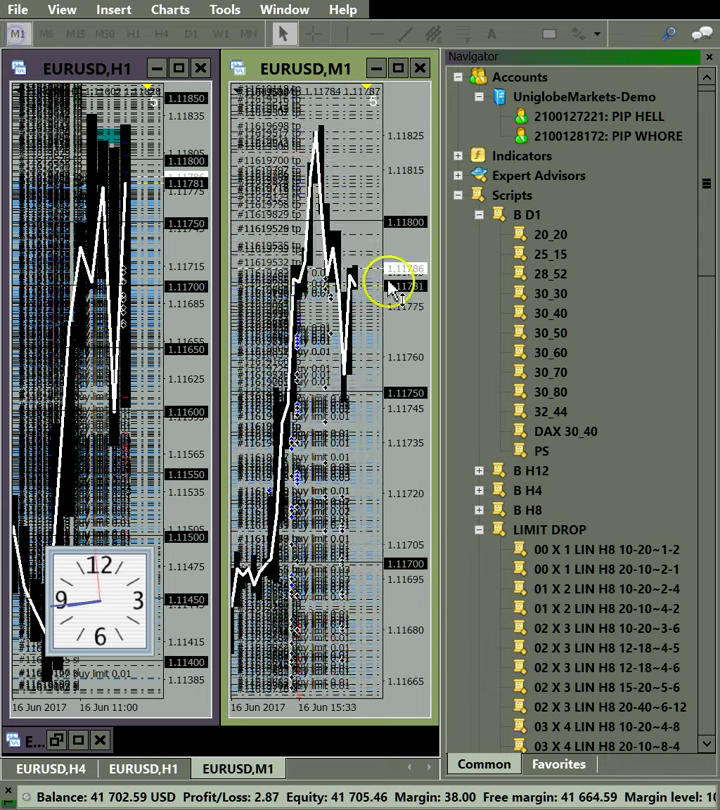
{"action": "left_click_drag", "start_coordinate": [389, 286], "coordinate": [414, 316]}
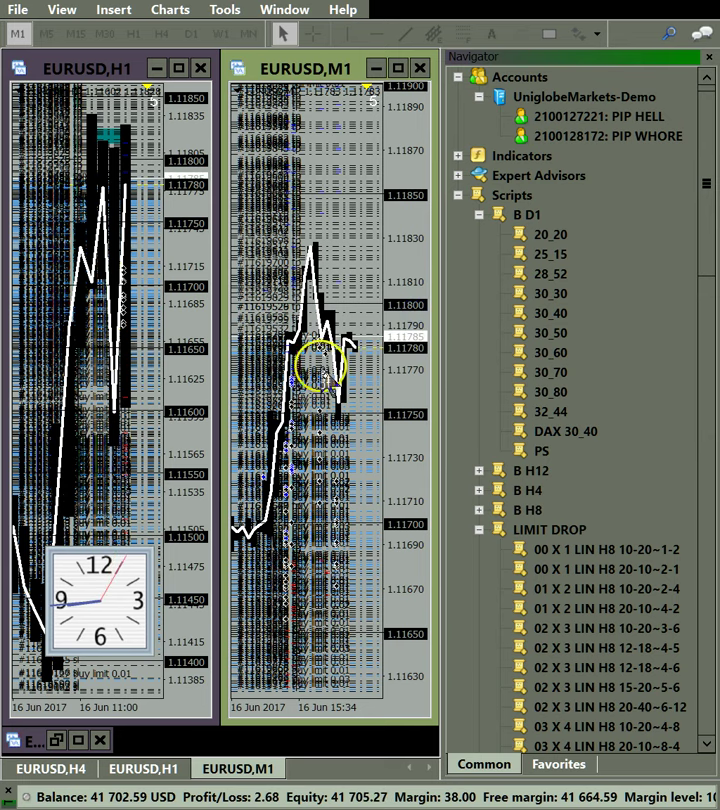
{"action": "left_click_drag", "start_coordinate": [80, 317], "coordinate": [221, 333]}
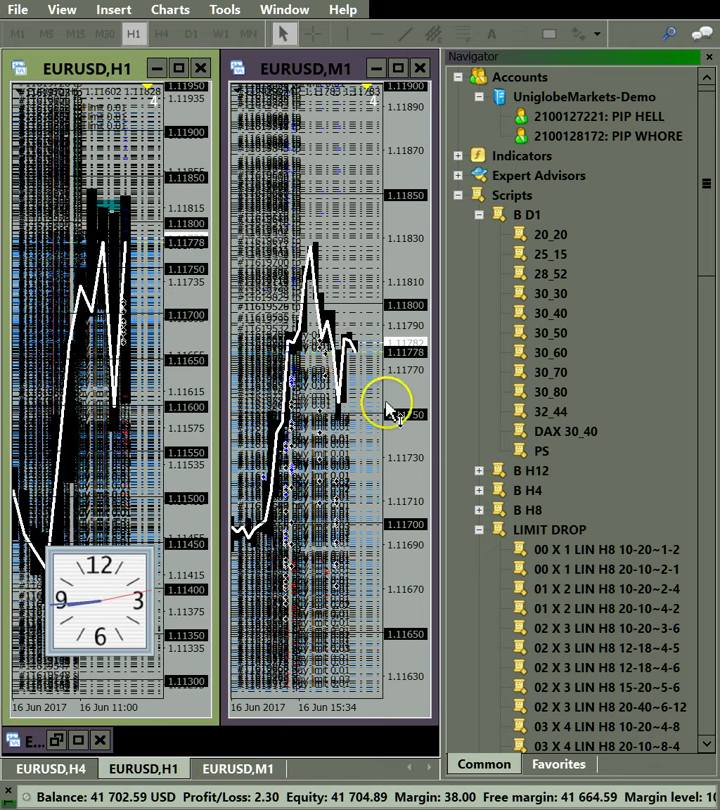
{"action": "left_click_drag", "start_coordinate": [393, 394], "coordinate": [403, 362]}
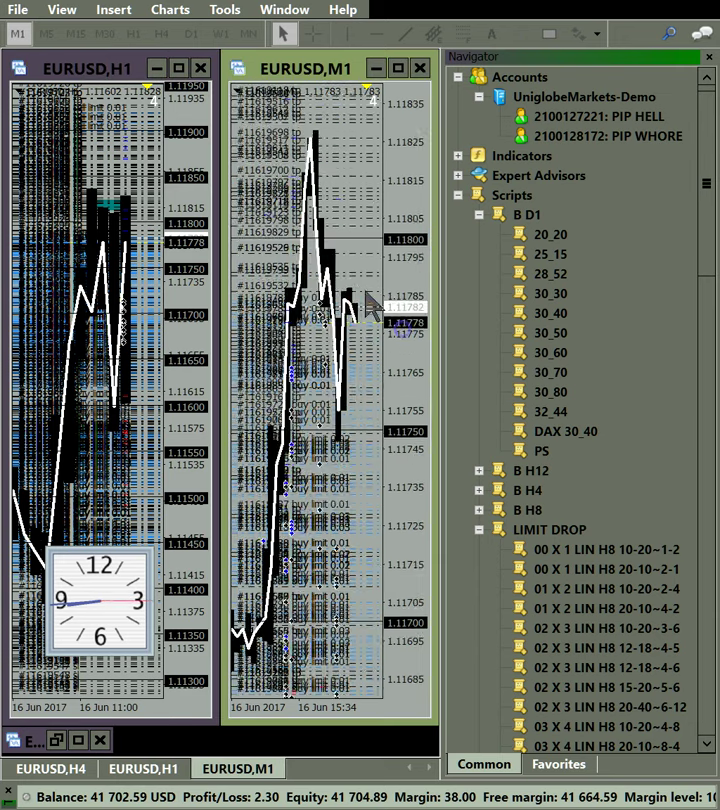
{"action": "scroll", "coordinate": [323, 305], "scroll_direction": "up", "scroll_amount": 1}
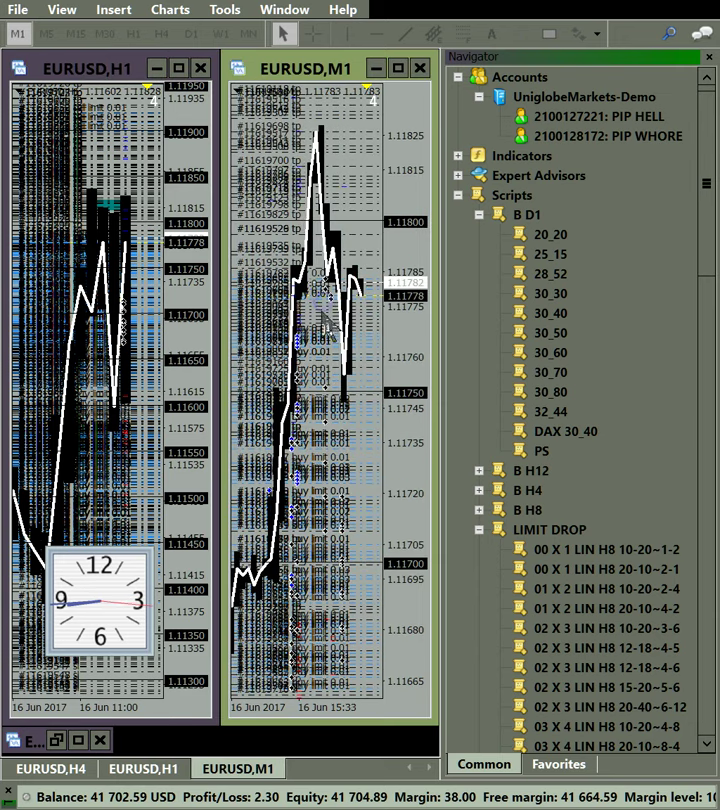
Draw a horizontal line on the M1 chart just above current price and adjust it to 1.11783.
{"action": "left_click", "coordinate": [374, 33]}
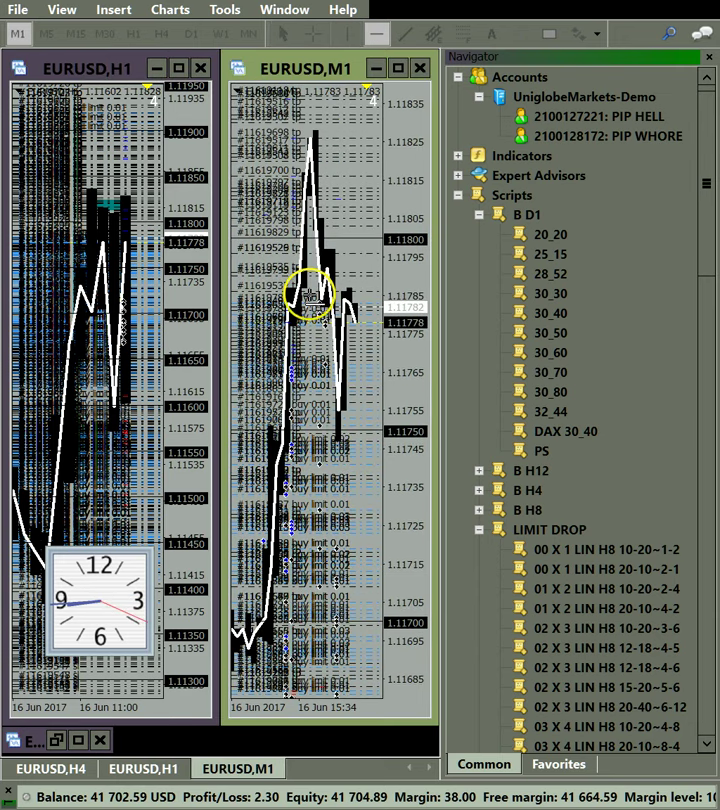
{"action": "left_click", "coordinate": [312, 296]}
{"action": "left_click", "coordinate": [357, 308]}
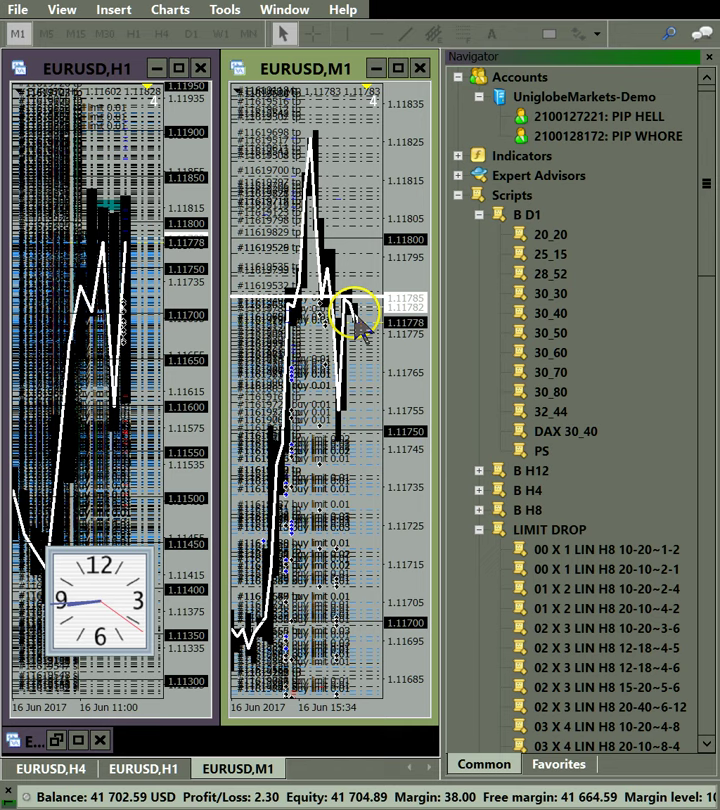
{"action": "left_click", "coordinate": [296, 301]}
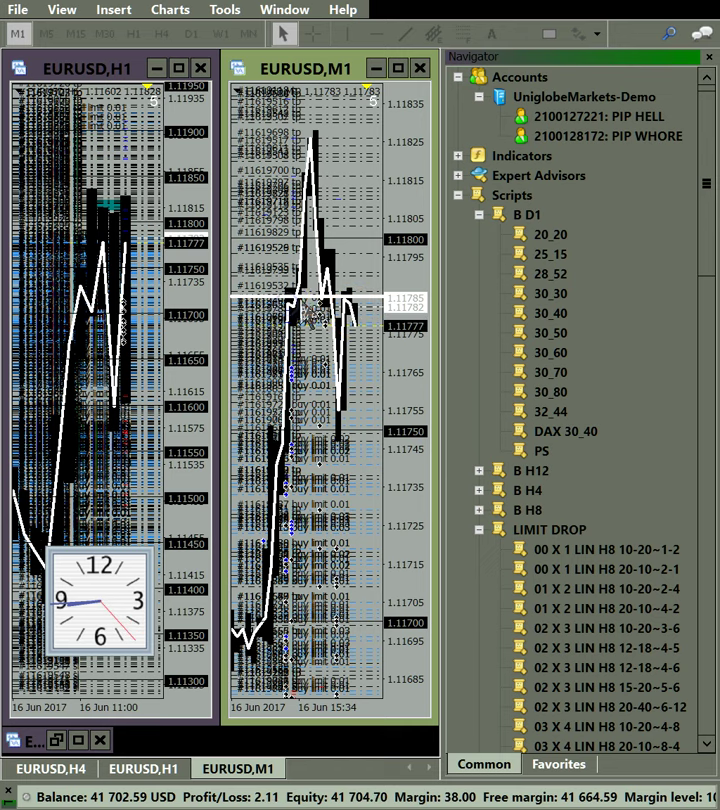
{"action": "left_click_drag", "start_coordinate": [301, 297], "coordinate": [302, 301]}
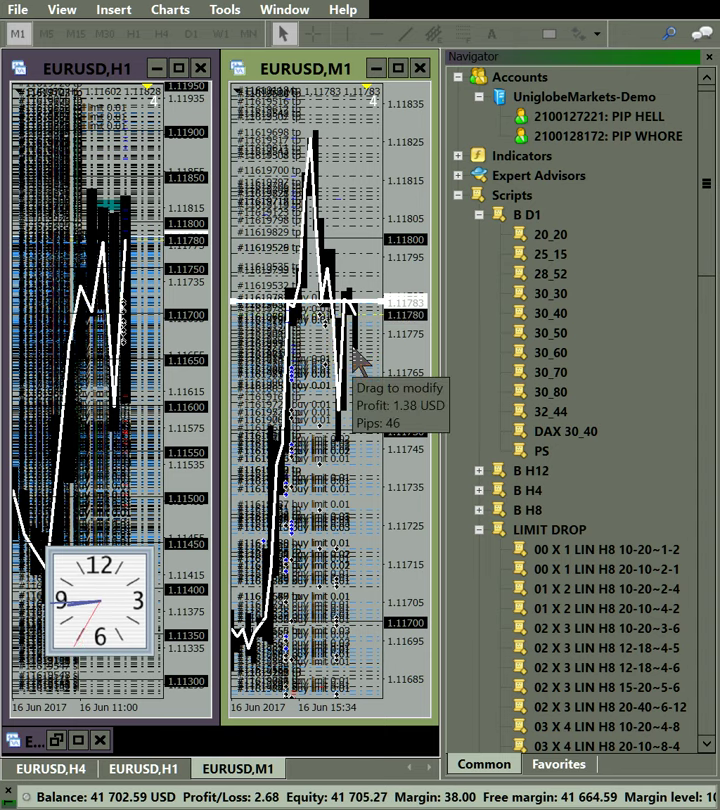
Draw a rectangle over the swing low on the H1 chart at about 1.11400–1.11415.
{"action": "left_click", "coordinate": [332, 583]}
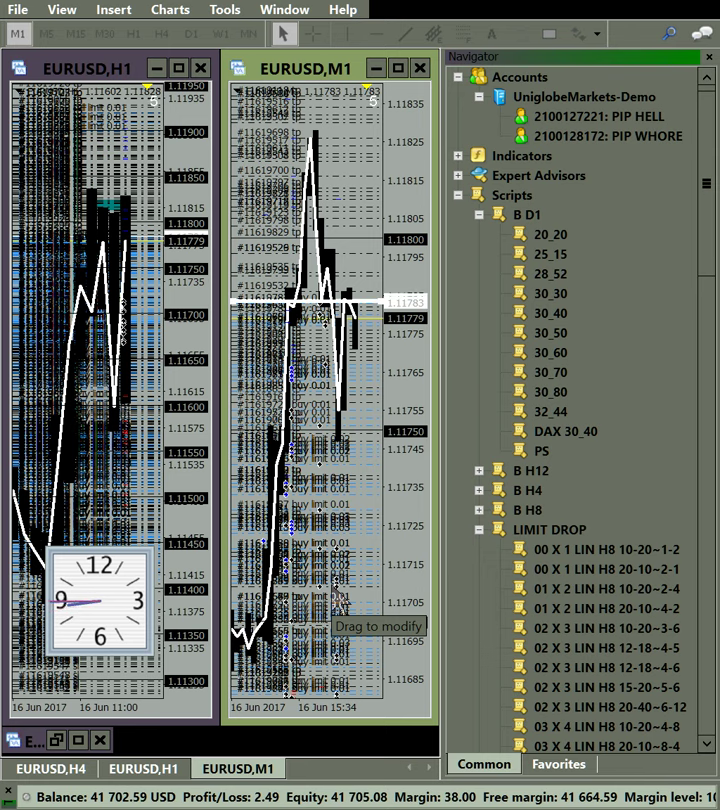
{"action": "left_click", "coordinate": [100, 405]}
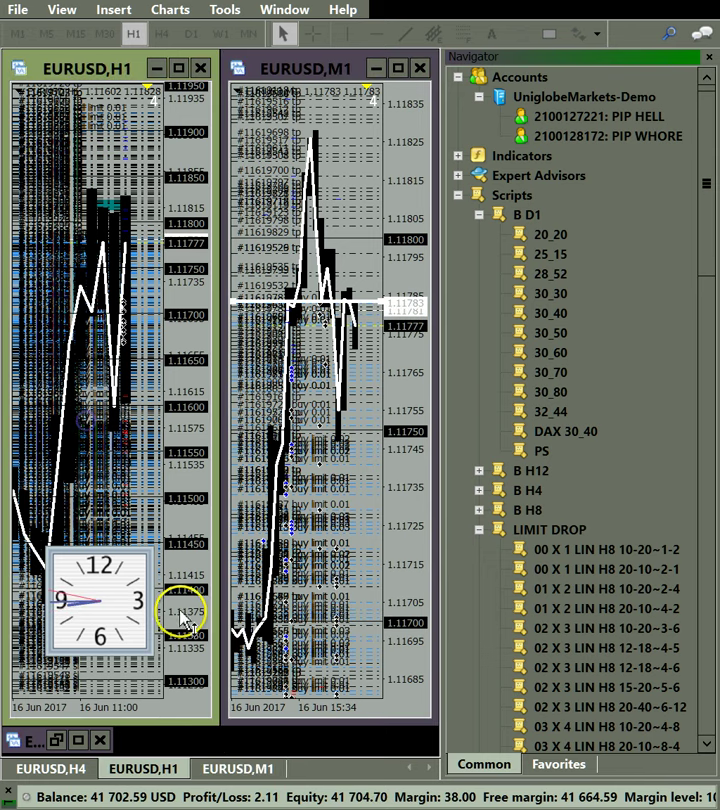
{"action": "left_click_drag", "start_coordinate": [112, 616], "coordinate": [2, 605]}
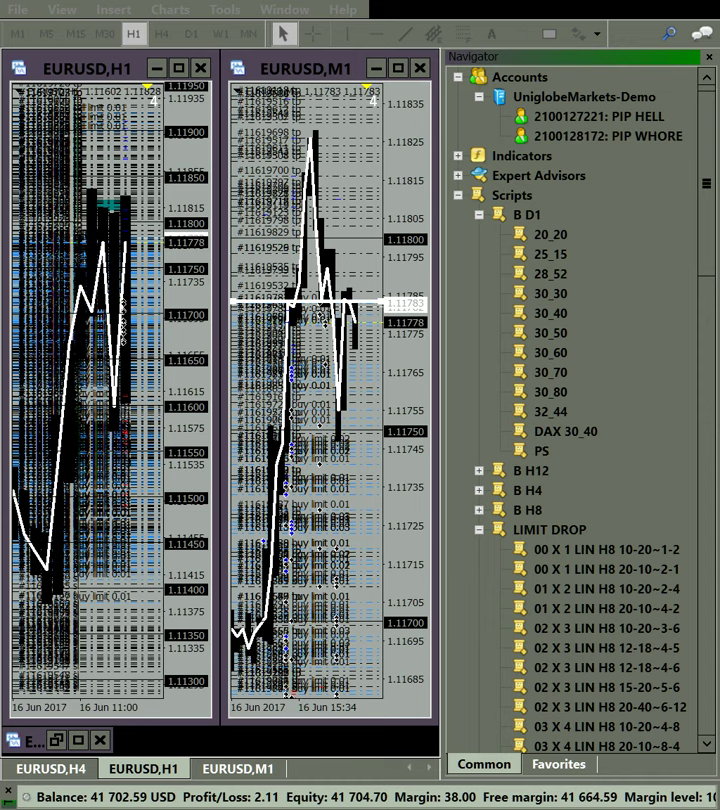
{"action": "left_click", "coordinate": [56, 592]}
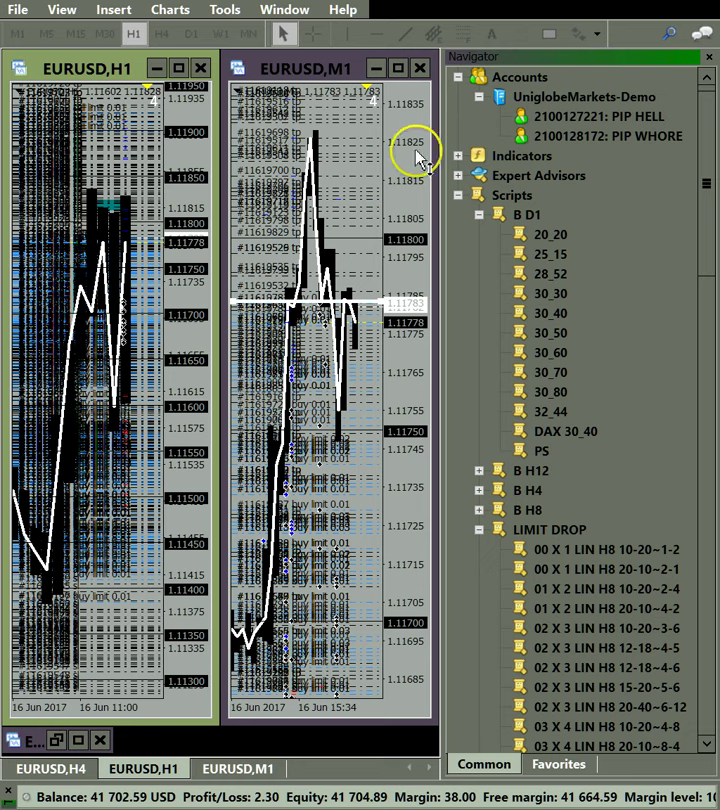
{"action": "left_click", "coordinate": [548, 33]}
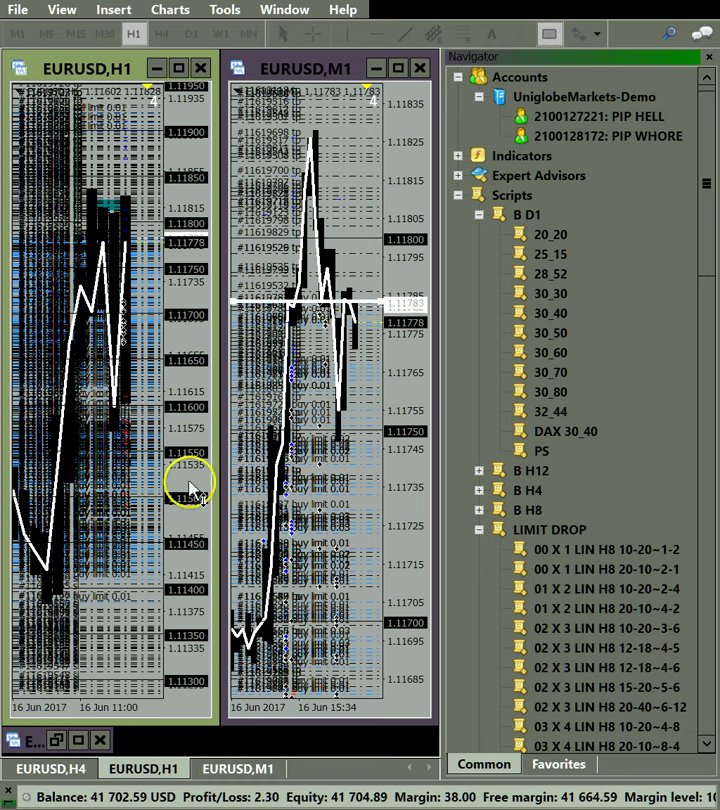
{"action": "left_click_drag", "start_coordinate": [38, 547], "coordinate": [72, 598]}
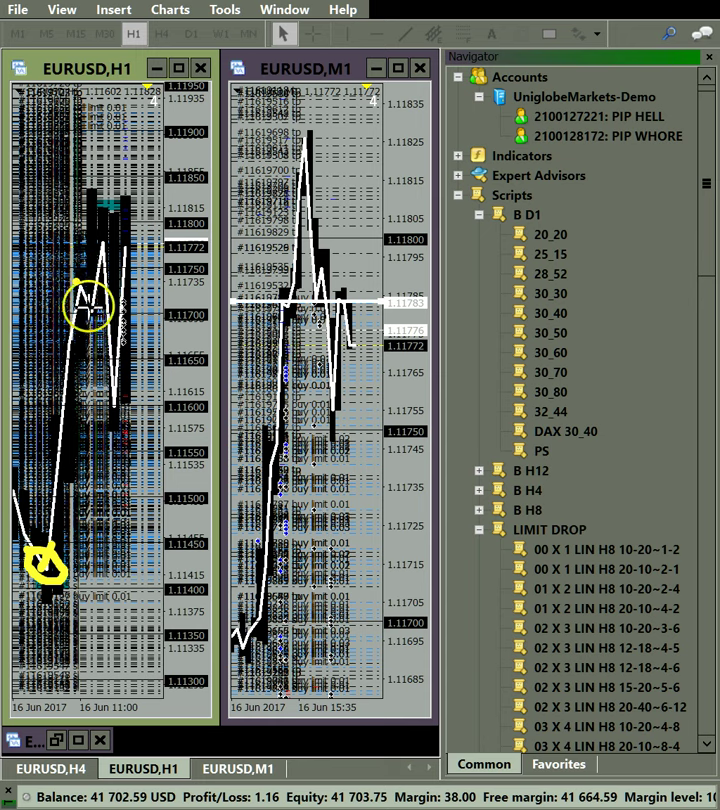
{"action": "left_click", "coordinate": [90, 310]}
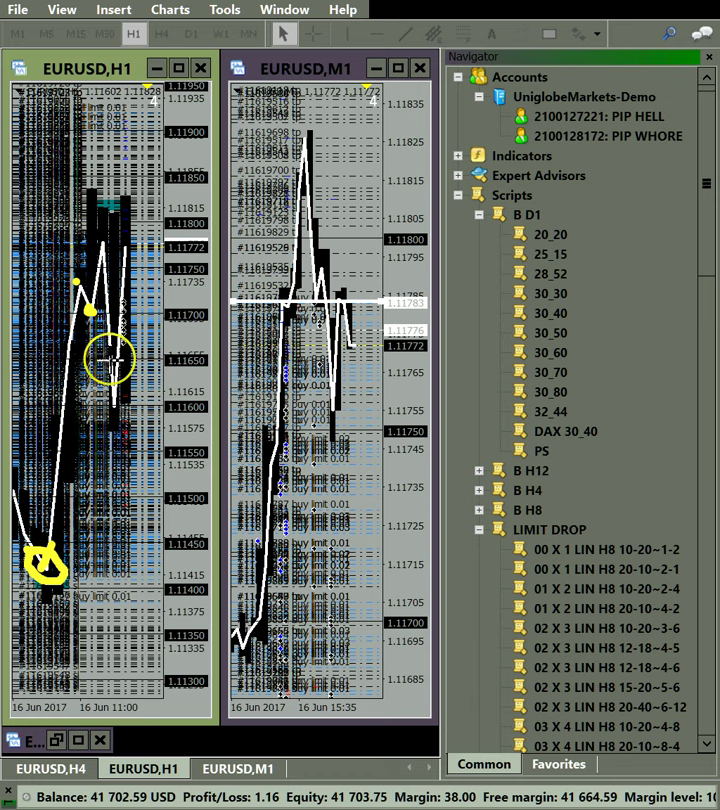
{"action": "left_click", "coordinate": [111, 408]}
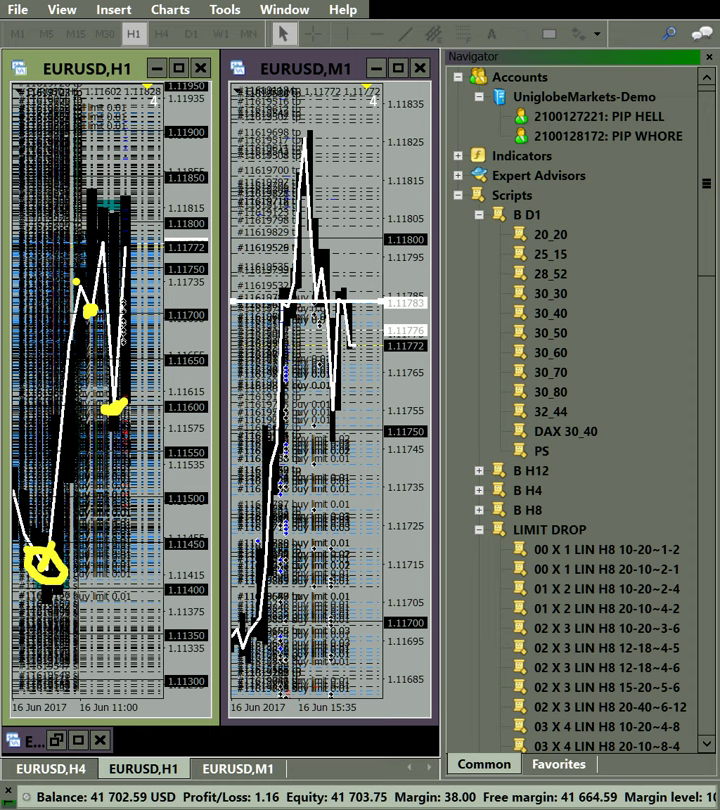
{"action": "key", "text": "Escape"}
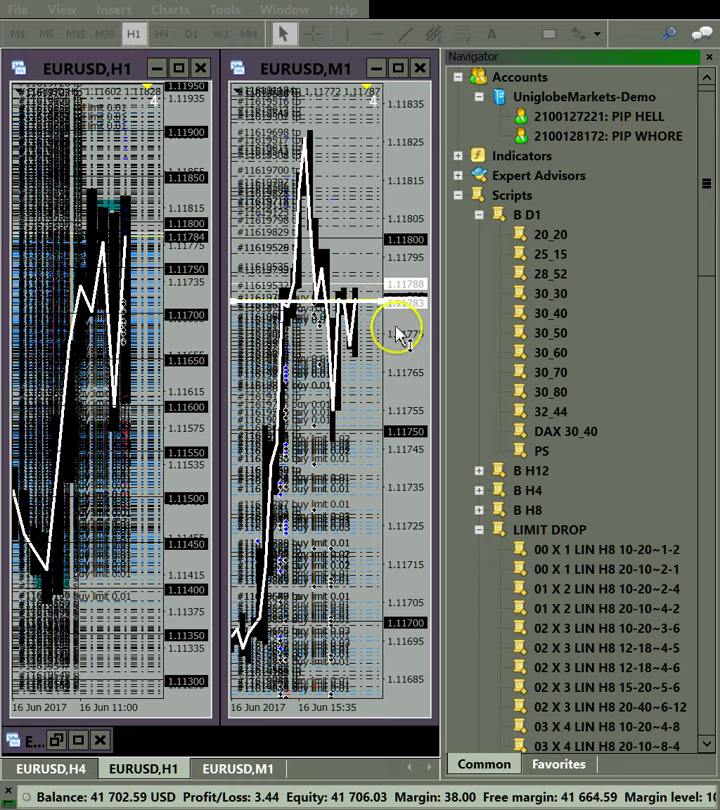
Examine the pending order grids above and below price on the H1 and M1 charts over a wider price range.
{"action": "left_click_drag", "start_coordinate": [400, 335], "coordinate": [412, 375]}
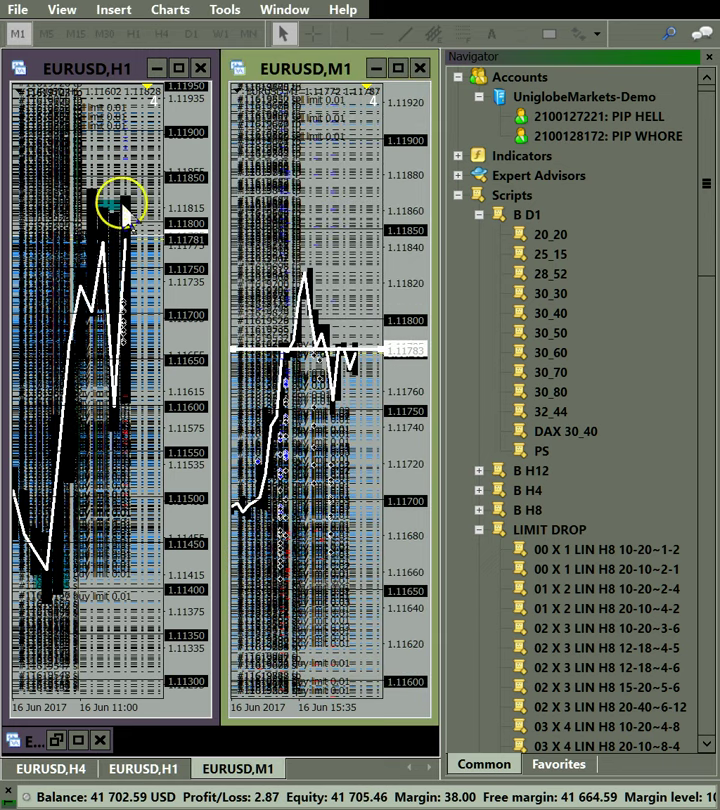
{"action": "left_click_drag", "start_coordinate": [186, 159], "coordinate": [195, 187]}
{"action": "left_click_drag", "start_coordinate": [178, 255], "coordinate": [176, 285]}
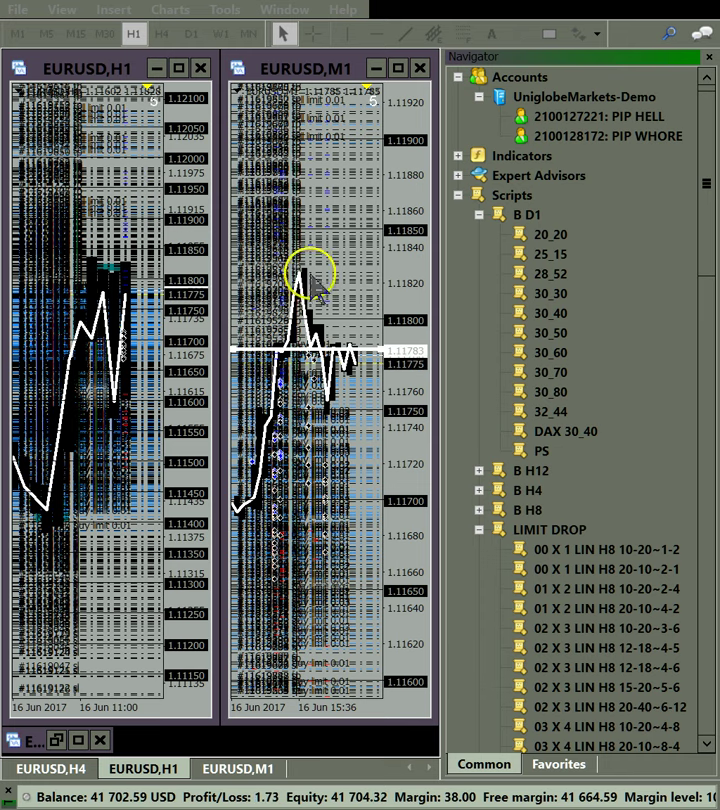
{"action": "left_click_drag", "start_coordinate": [405, 432], "coordinate": [412, 353]}
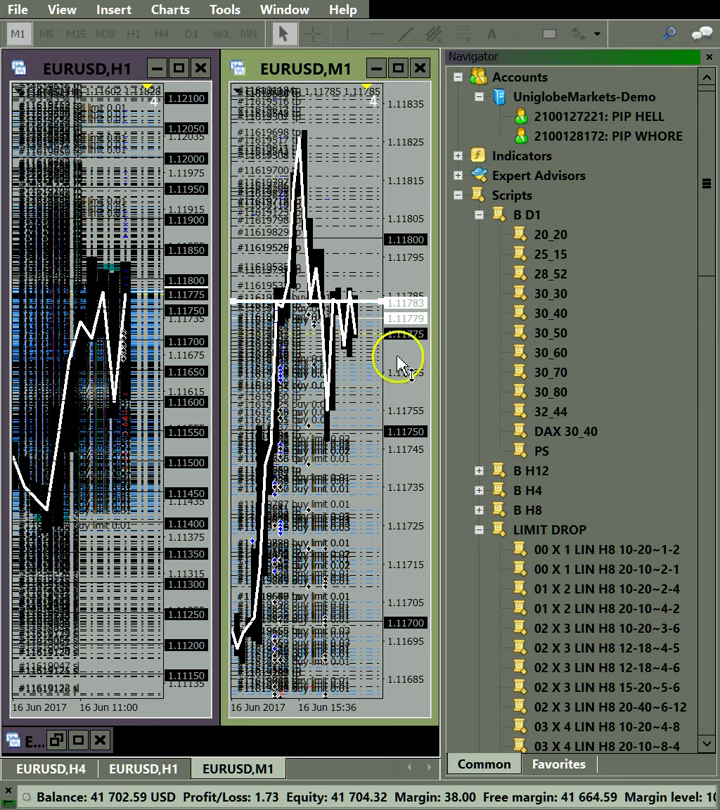
{"action": "left_click_drag", "start_coordinate": [401, 356], "coordinate": [405, 374]}
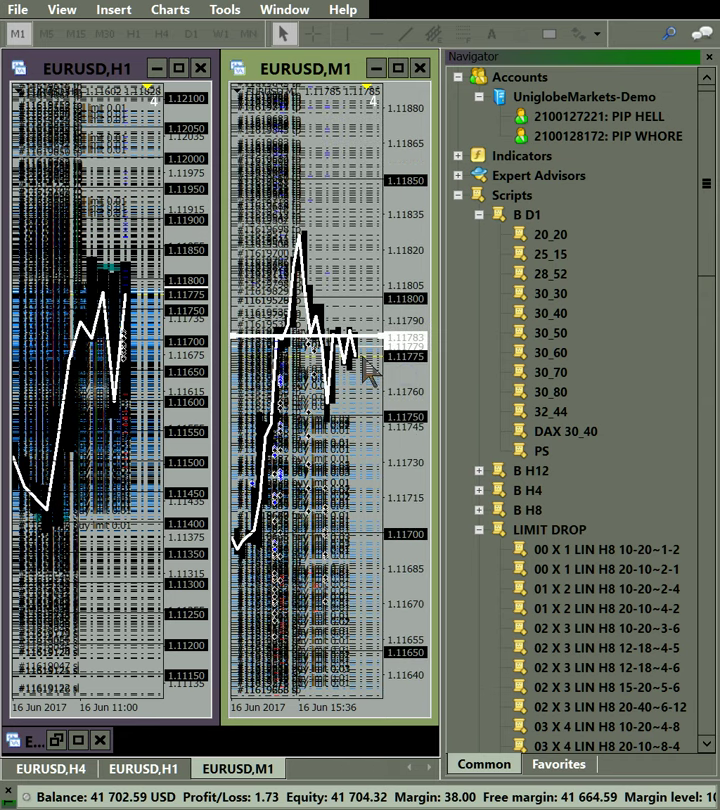
{"action": "mouse_move", "coordinate": [360, 352]}
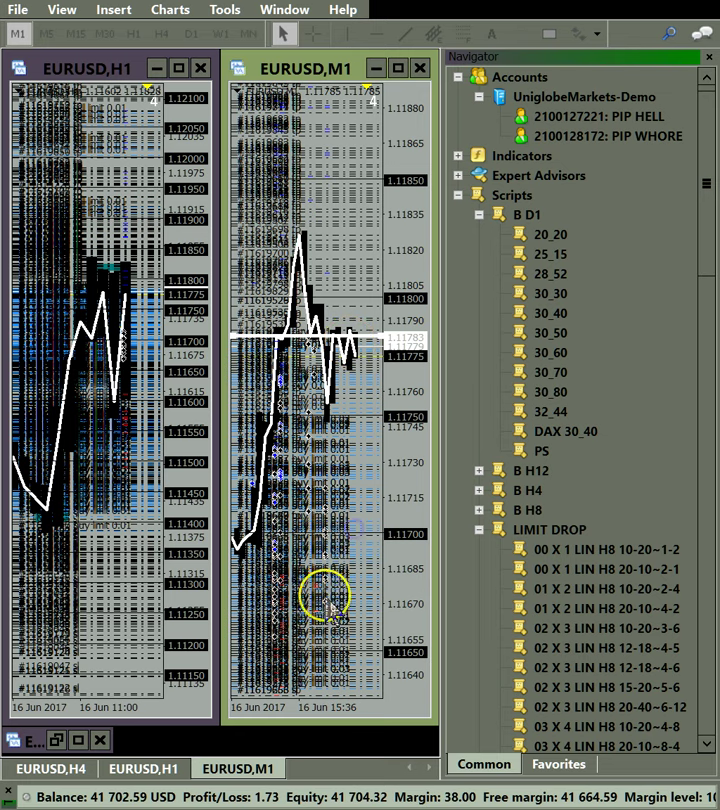
{"action": "mouse_move", "coordinate": [313, 597]}
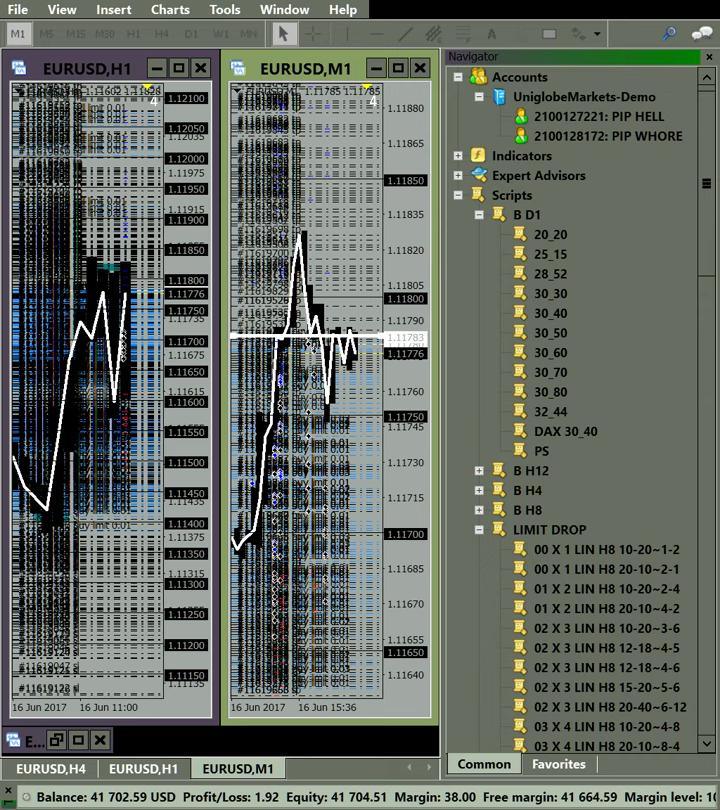
Clear the drawn rectangles, the horizontal line and the trade arrows from the H1 and M1 charts, and return to the M1 chart.
{"action": "left_click", "coordinate": [141, 488]}
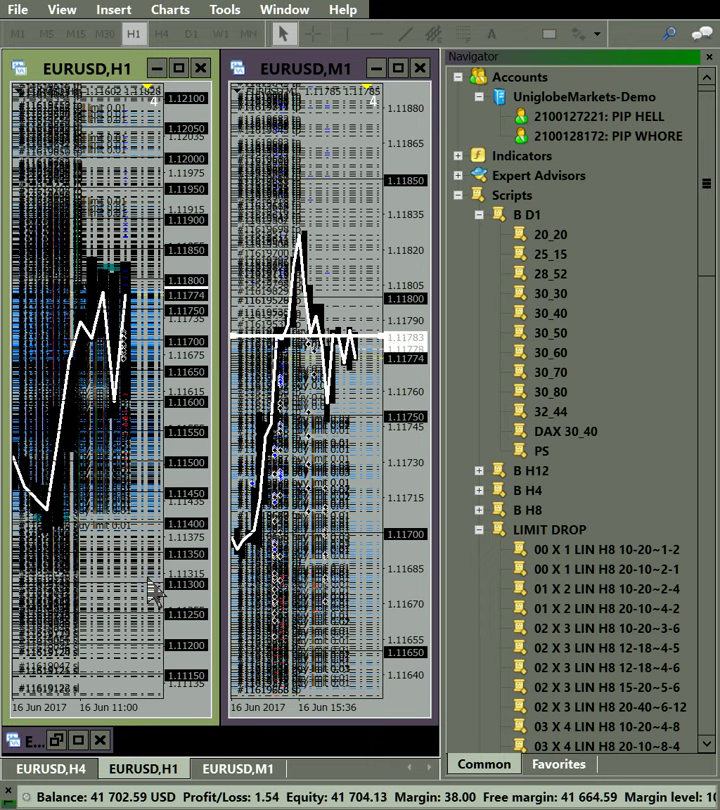
{"action": "key", "text": "ctrl+F6"}
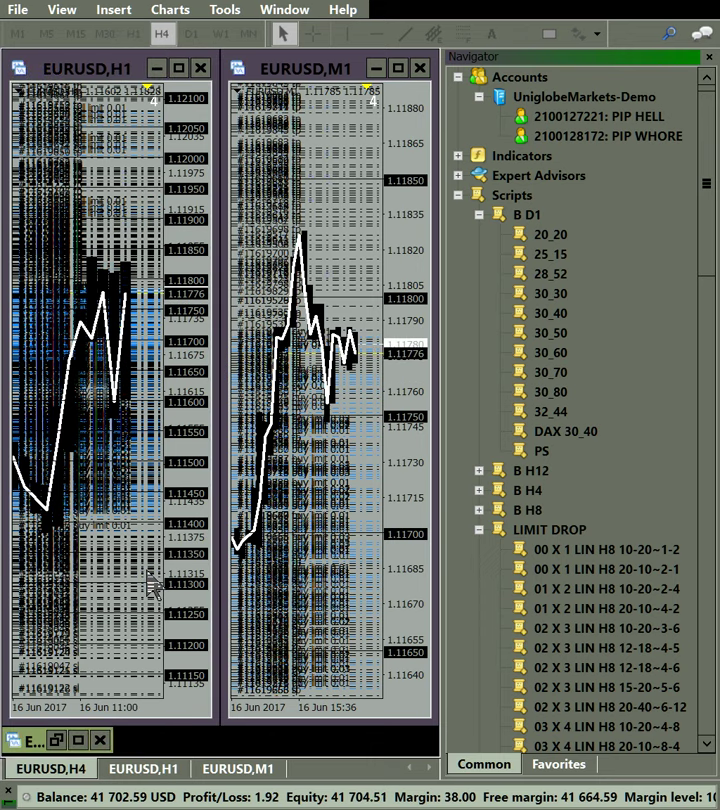
{"action": "left_click", "coordinate": [104, 560]}
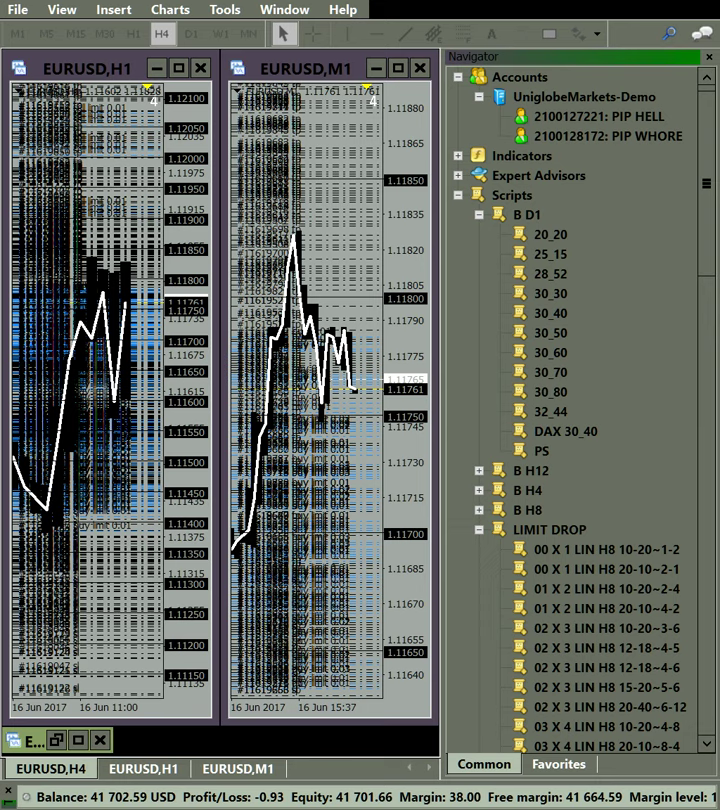
{"action": "left_click", "coordinate": [291, 628]}
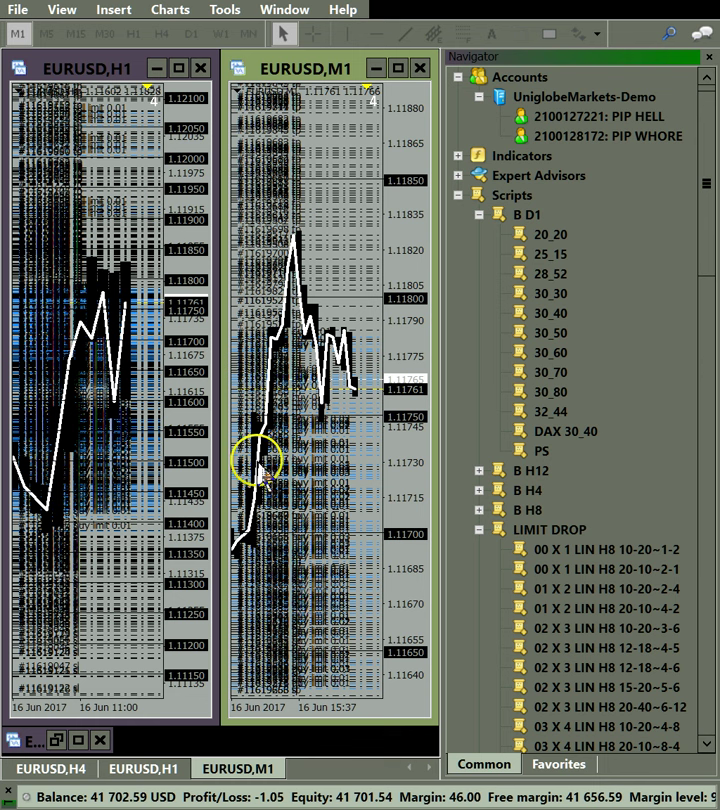
Draw a horizontal line on the M1 chart above current price at 1.11785.
{"action": "left_click", "coordinate": [194, 436]}
{"action": "left_click_drag", "start_coordinate": [409, 447], "coordinate": [388, 268]}
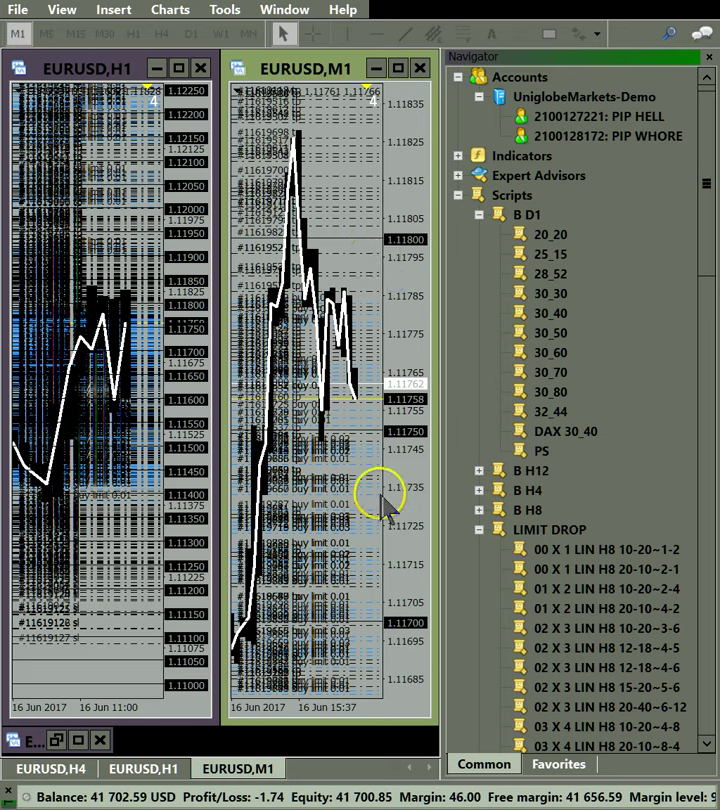
{"action": "left_click_drag", "start_coordinate": [410, 494], "coordinate": [406, 530]}
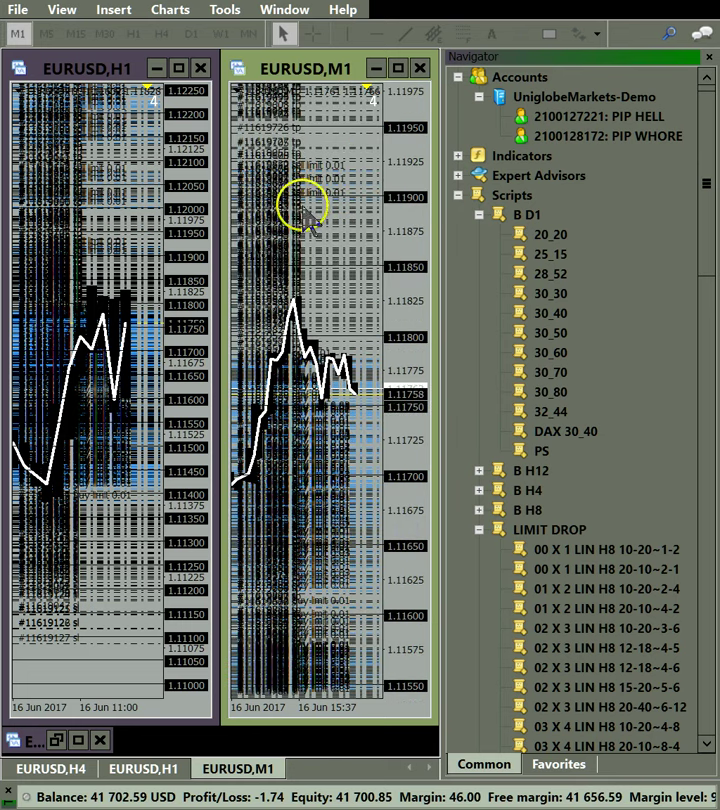
{"action": "left_click_drag", "start_coordinate": [410, 340], "coordinate": [394, 217]}
{"action": "left_click", "coordinate": [376, 36]}
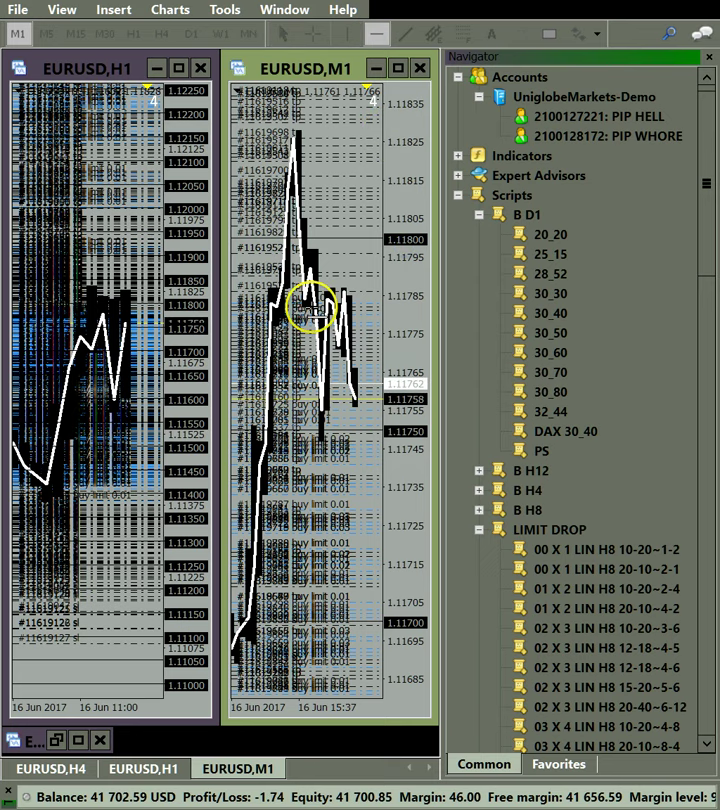
{"action": "left_click", "coordinate": [298, 297]}
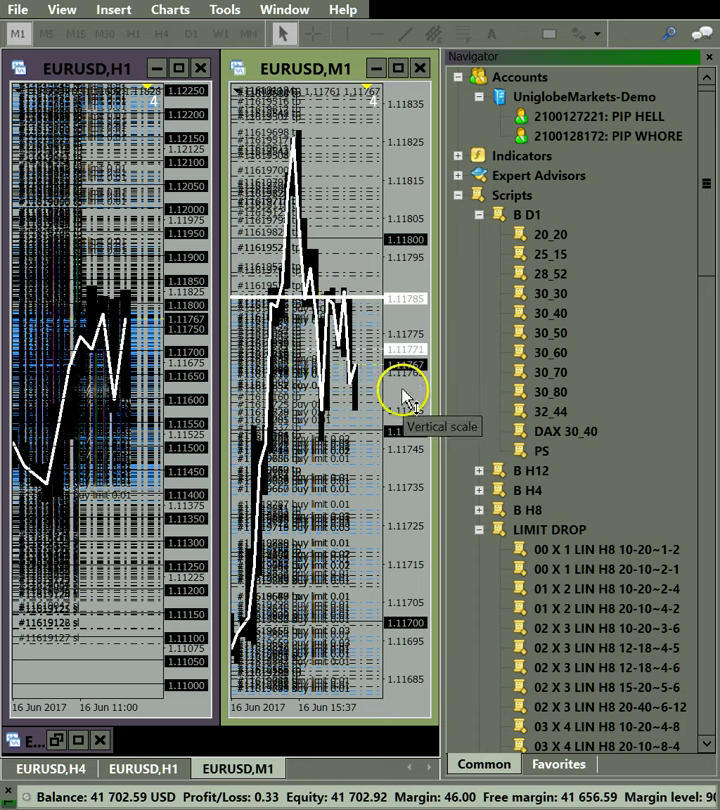
Examine how price sits within the order grids on the M1 and H1 charts across wider and narrower price ranges.
{"action": "left_click_drag", "start_coordinate": [407, 394], "coordinate": [412, 412]}
{"action": "left_click_drag", "start_coordinate": [342, 384], "coordinate": [356, 467]}
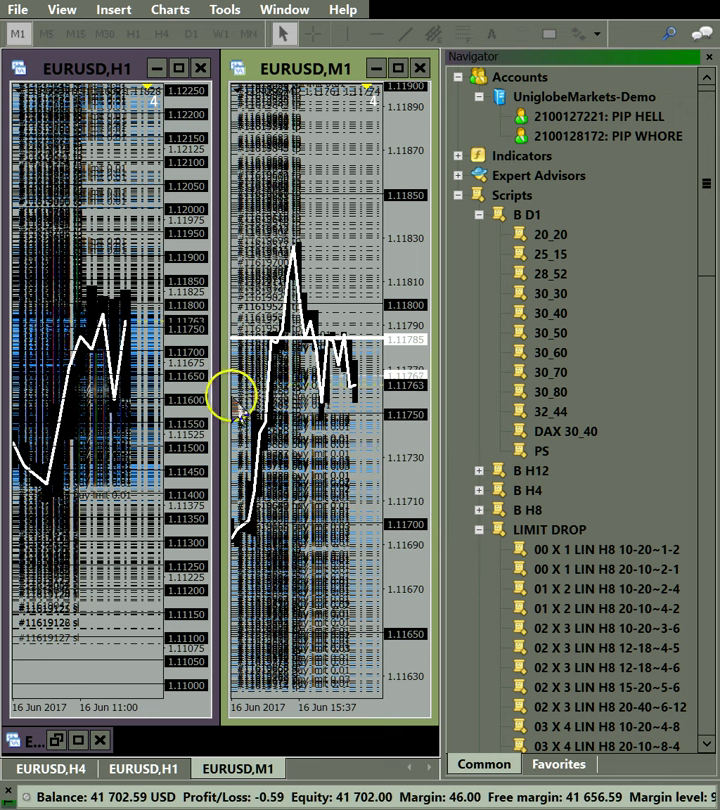
{"action": "left_click_drag", "start_coordinate": [189, 393], "coordinate": [218, 427]}
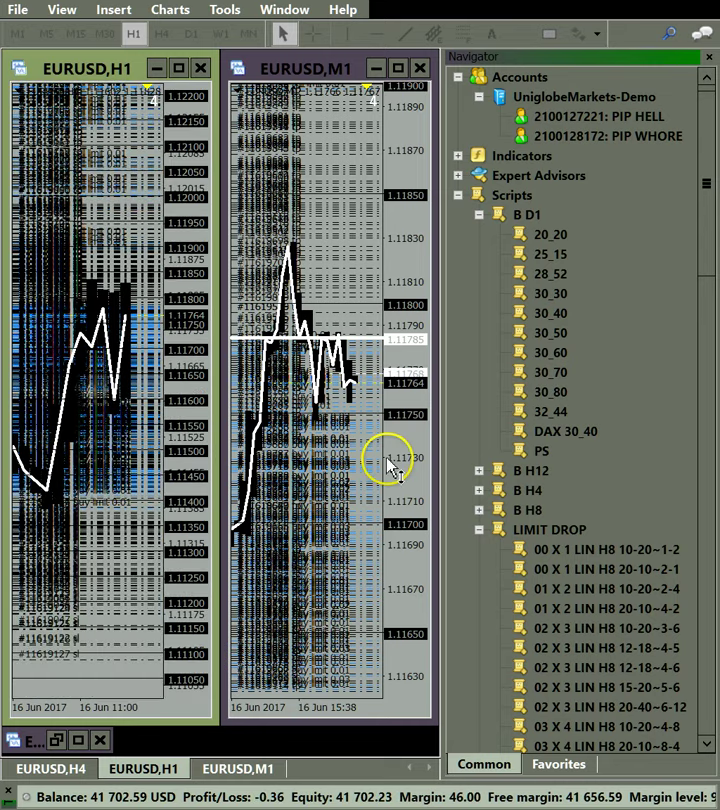
{"action": "left_click_drag", "start_coordinate": [385, 458], "coordinate": [399, 273]}
{"action": "left_click_drag", "start_coordinate": [193, 400], "coordinate": [183, 208]}
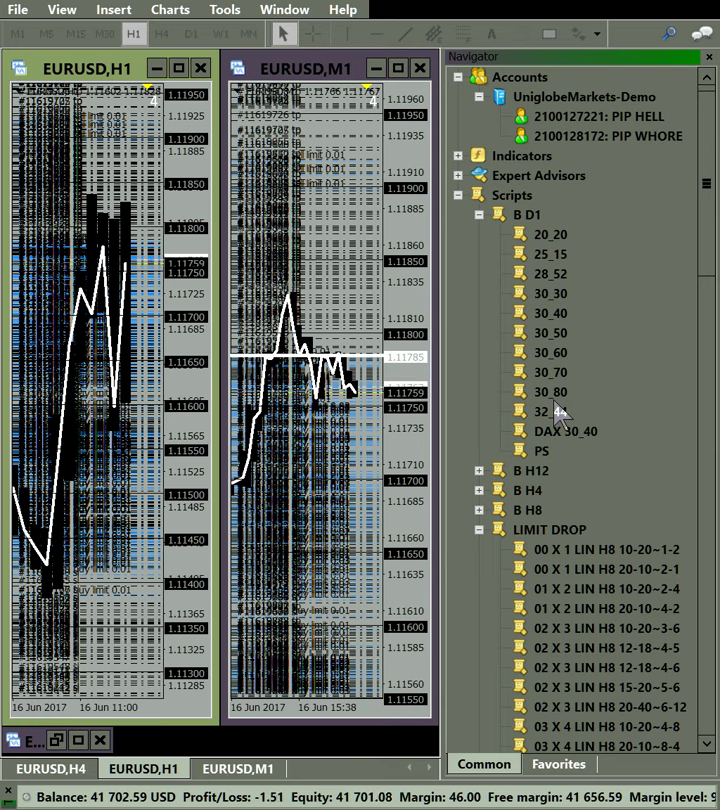
{"action": "left_click", "coordinate": [349, 416]}
{"action": "left_click", "coordinate": [585, 414]}
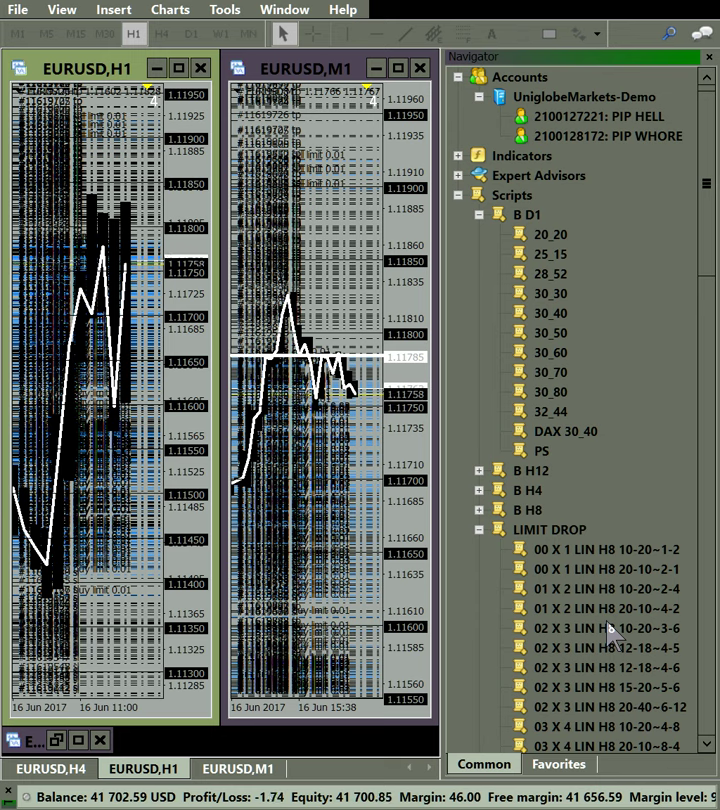
Inspect the individual pending orders below price on the M1 and H1 charts, including their profit and pip details.
{"action": "left_click_drag", "start_coordinate": [608, 630], "coordinate": [0, 400]}
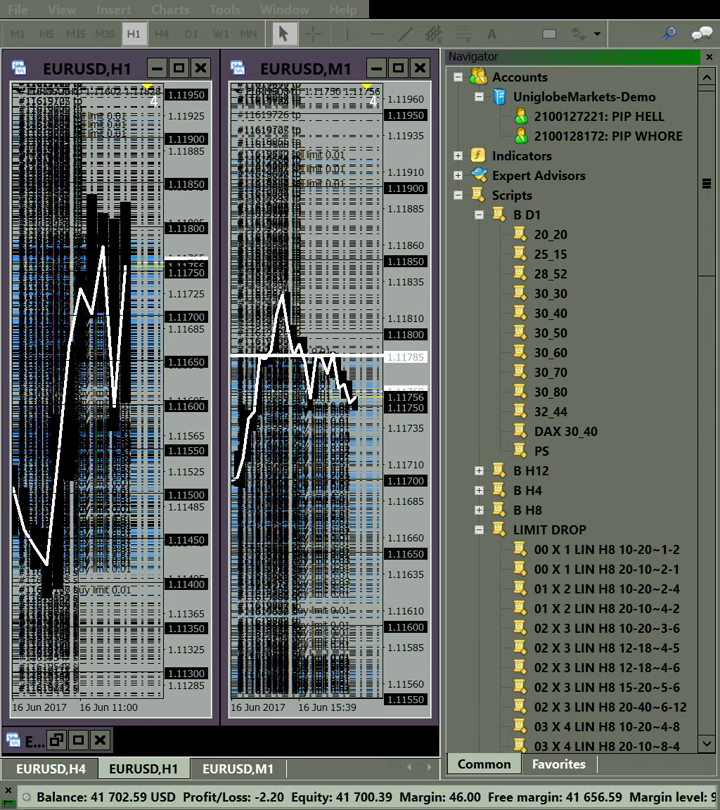
{"action": "left_click", "coordinate": [243, 578]}
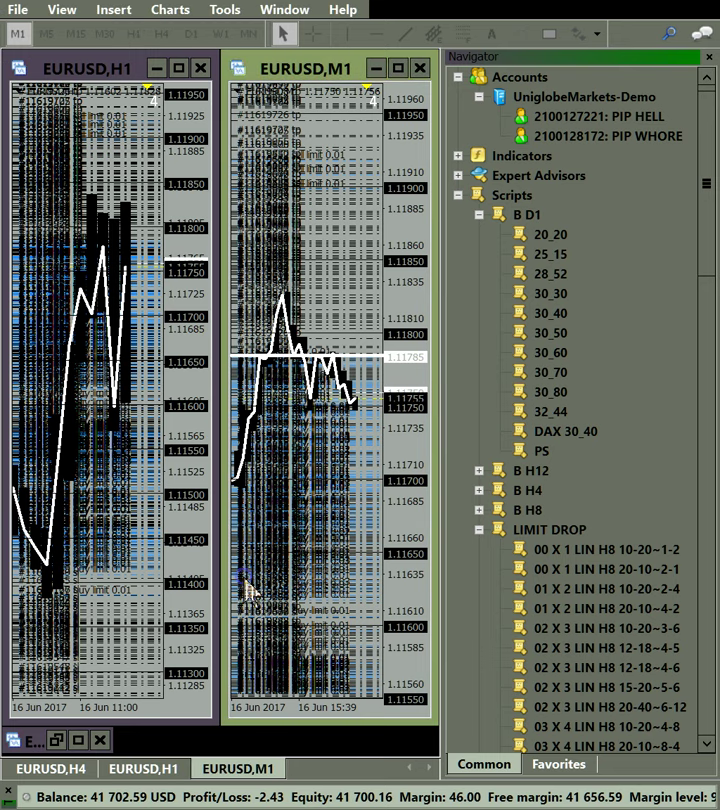
{"action": "mouse_move", "coordinate": [248, 590]}
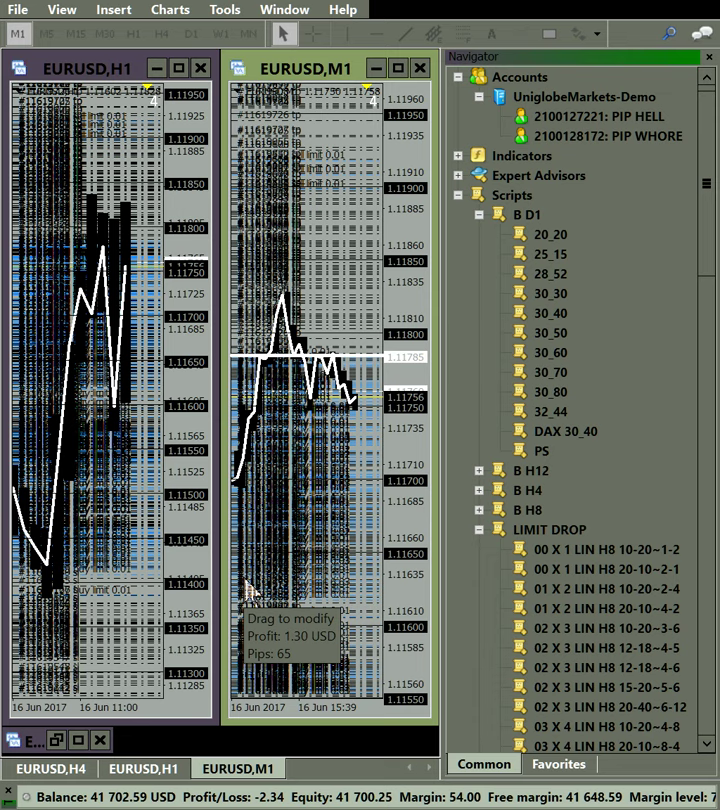
{"action": "left_click", "coordinate": [130, 592]}
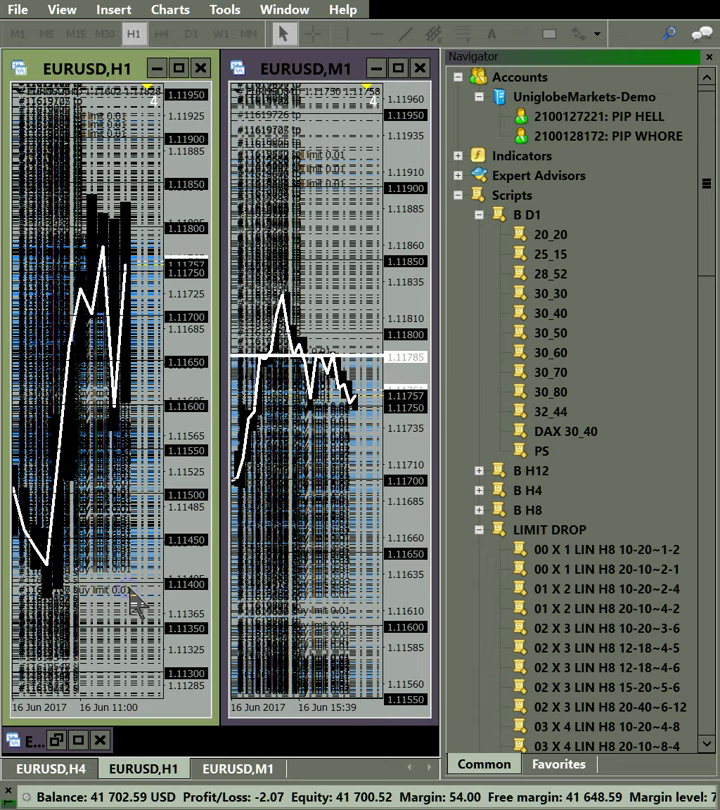
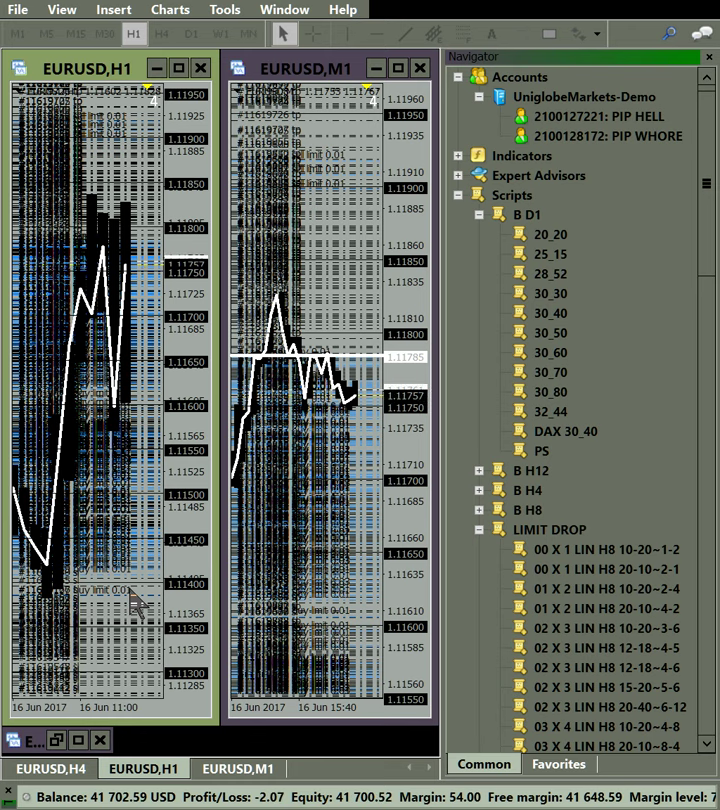
{"action": "left_click", "coordinate": [284, 604]}
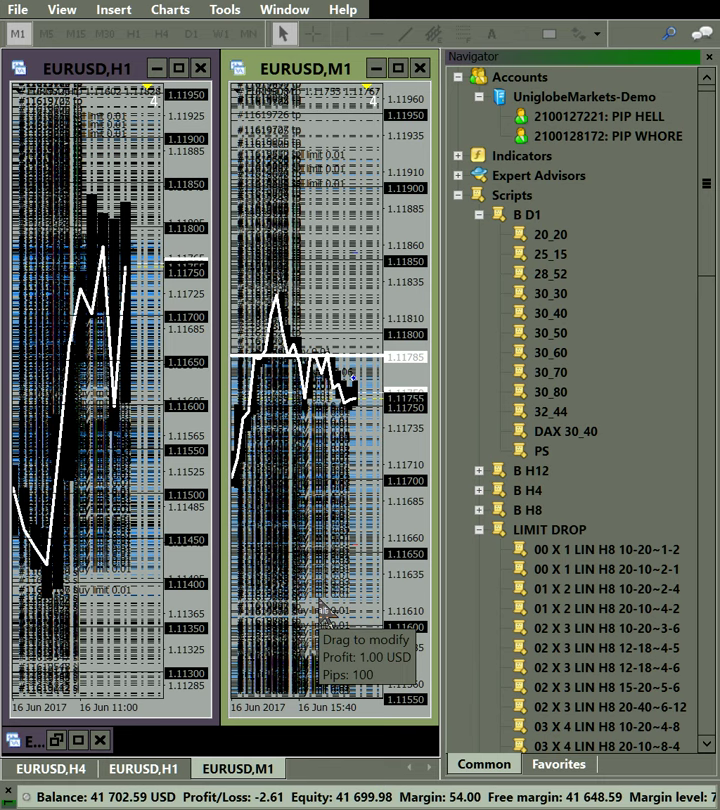
Place buy limit grids below price on the M1 chart, about 1.11745 to 1.11690, with 00 X 1, 01 X 2 and 02 X 3 LIMIT DROP scripts.
{"action": "left_click_drag", "start_coordinate": [414, 575], "coordinate": [414, 318]}
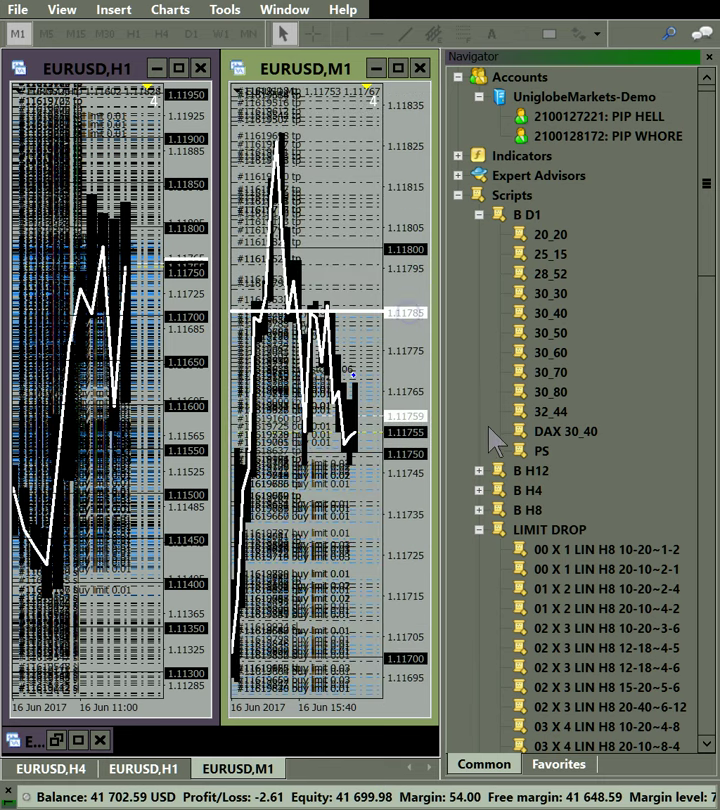
{"action": "left_click_drag", "start_coordinate": [378, 528], "coordinate": [364, 515]}
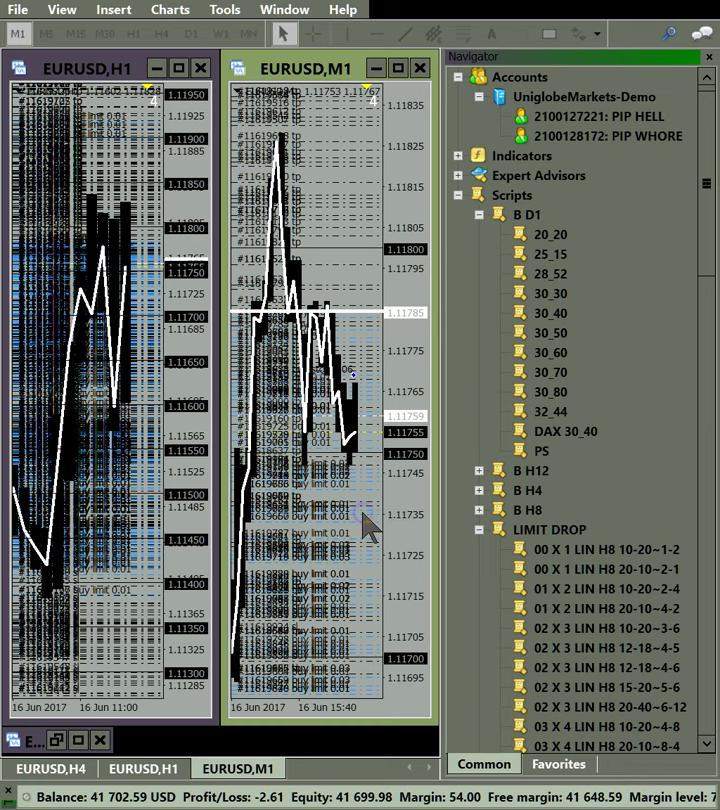
{"action": "key", "text": "ctrl+1"}
{"action": "left_click_drag", "start_coordinate": [398, 455], "coordinate": [400, 534]}
{"action": "left_click_drag", "start_coordinate": [584, 597], "coordinate": [345, 427]}
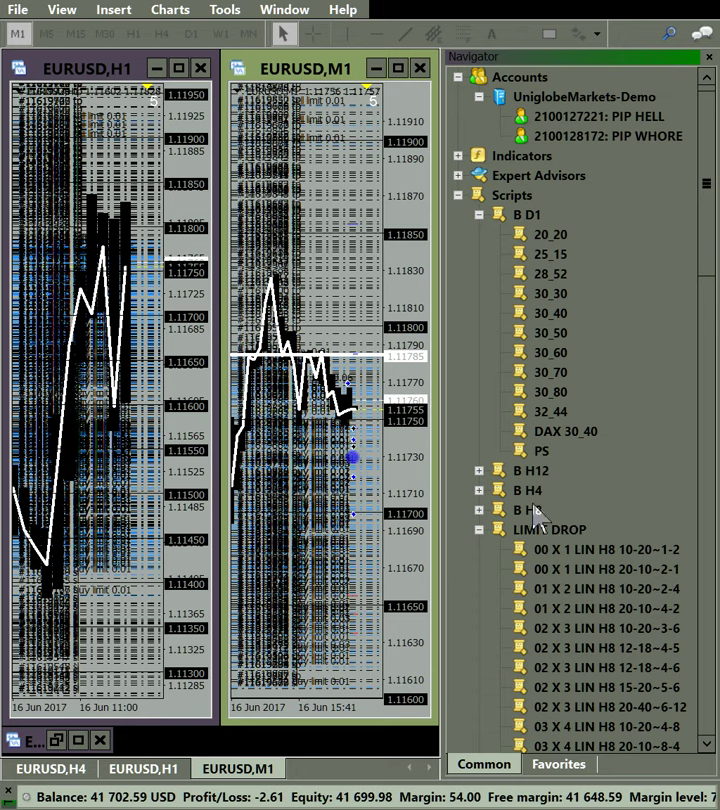
{"action": "left_click_drag", "start_coordinate": [582, 563], "coordinate": [343, 456]}
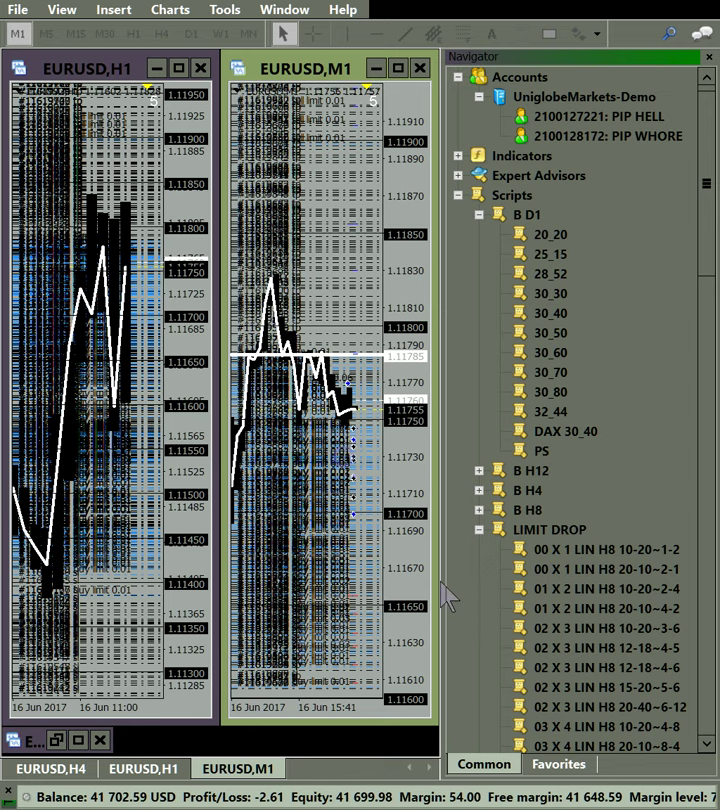
{"action": "left_click_drag", "start_coordinate": [545, 630], "coordinate": [352, 462]}
{"action": "left_click_drag", "start_coordinate": [515, 607], "coordinate": [333, 515]}
Place buy limit grids on the H1 chart between about 1.11550 and 1.11420 with 01 X 2 and 02 X 3 LIMIT DROP scripts.
{"action": "left_click_drag", "start_coordinate": [539, 611], "coordinate": [192, 617]}
{"action": "left_click_drag", "start_coordinate": [113, 548], "coordinate": [115, 551]}
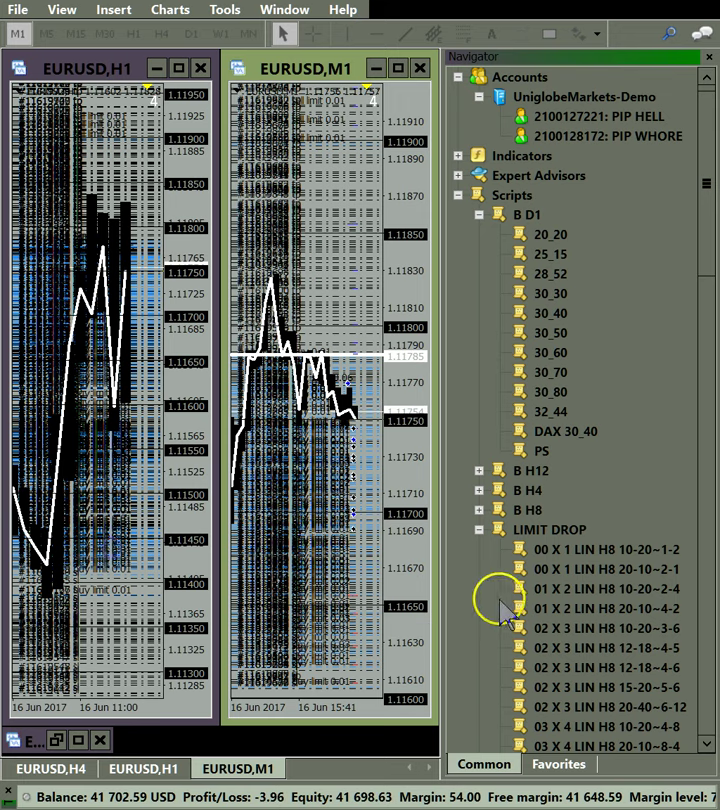
{"action": "left_click_drag", "start_coordinate": [597, 645], "coordinate": [137, 497]}
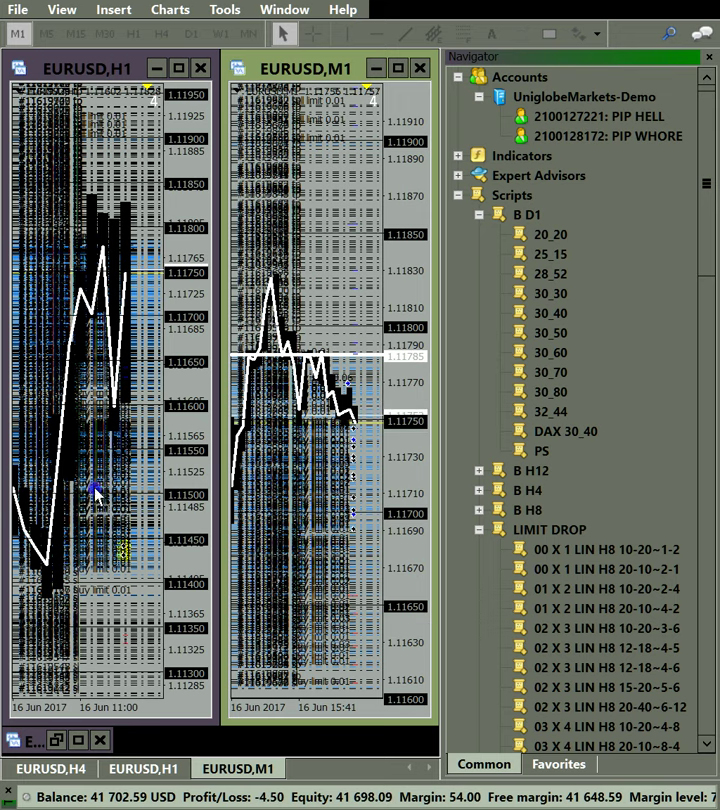
{"action": "left_click_drag", "start_coordinate": [490, 648], "coordinate": [288, 507]}
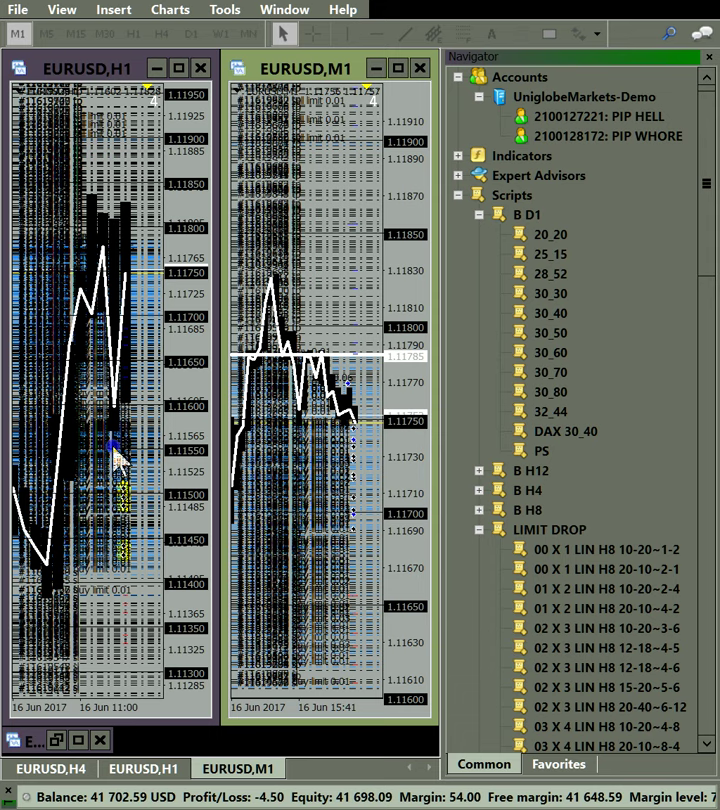
{"action": "left_click_drag", "start_coordinate": [113, 447], "coordinate": [115, 450]}
{"action": "left_click_drag", "start_coordinate": [600, 628], "coordinate": [92, 482]}
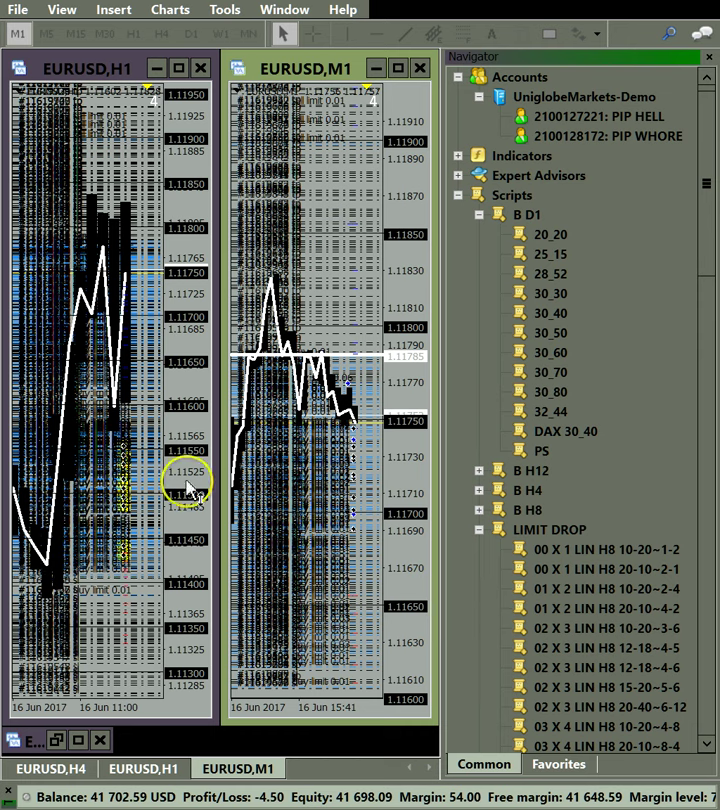
Check price against the newly placed buy limit grids on the H1 and M1 charts, including an order's profit and pip details.
{"action": "left_click_drag", "start_coordinate": [186, 480], "coordinate": [186, 472]}
{"action": "left_click", "coordinate": [372, 475]}
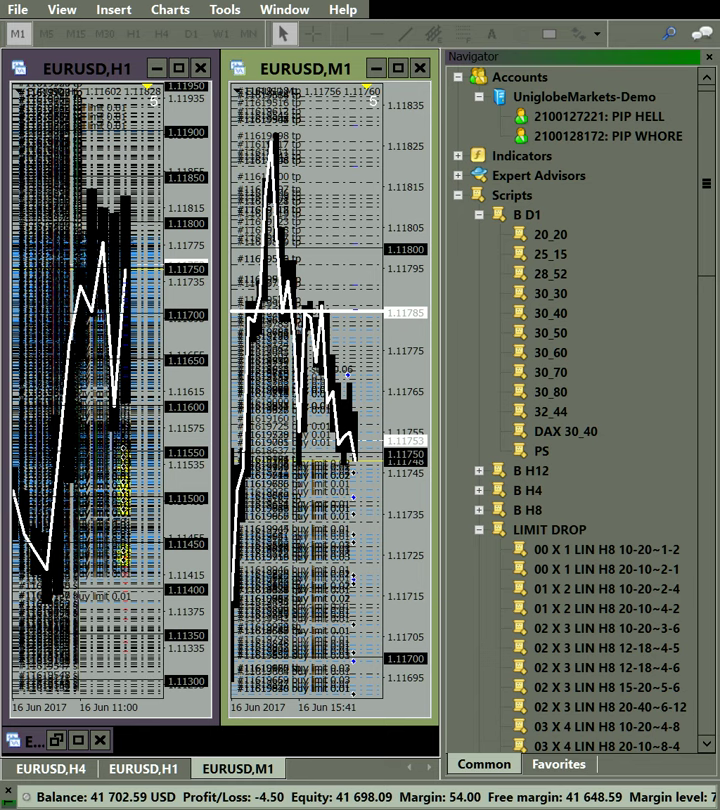
{"action": "left_click_drag", "start_coordinate": [408, 238], "coordinate": [413, 250]}
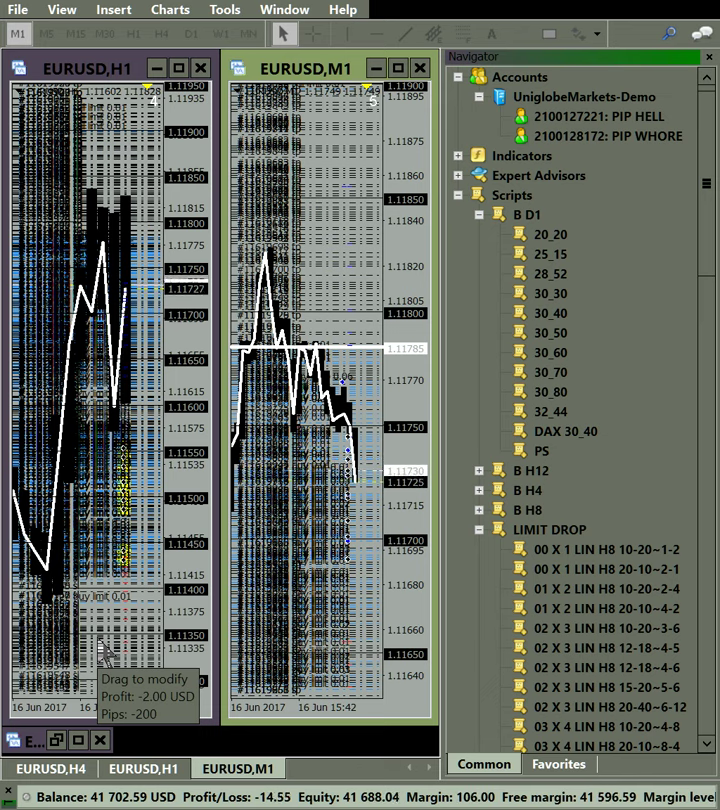
{"action": "left_click", "coordinate": [102, 644]}
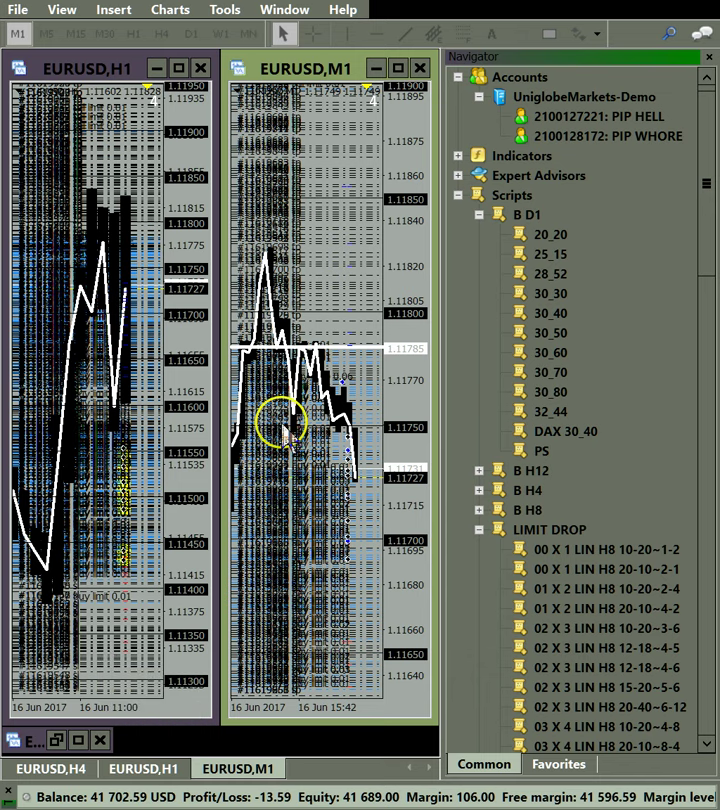
{"action": "mouse_move", "coordinate": [118, 220]}
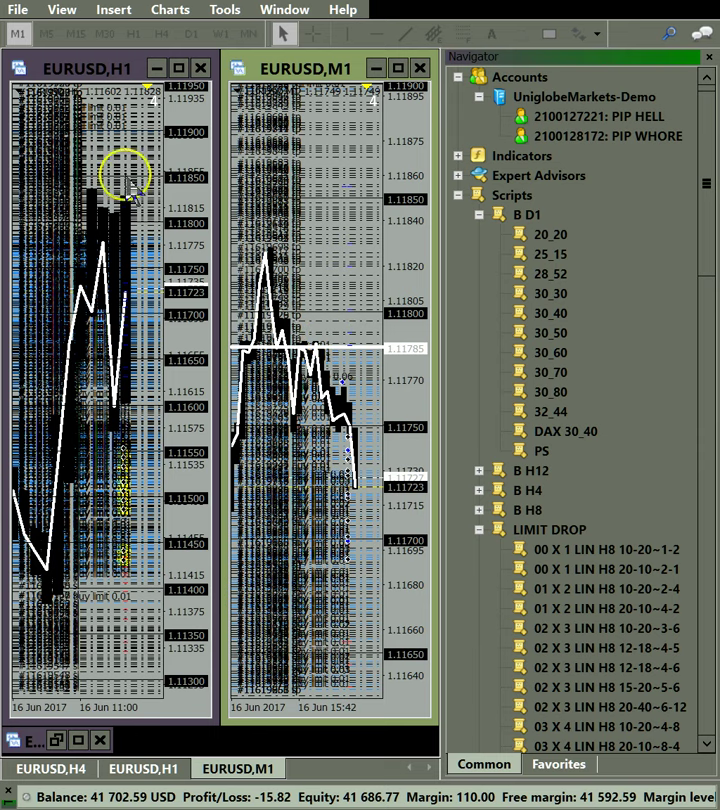
Select the horizontal level line at 1.11700 on the M1 chart.
{"action": "left_click", "coordinate": [379, 32]}
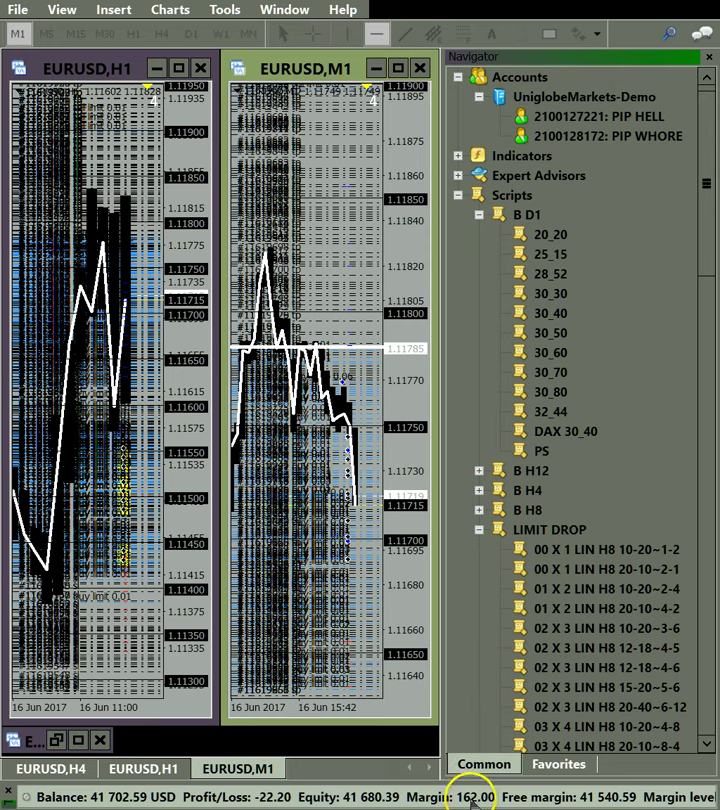
{"action": "left_click", "coordinate": [408, 563]}
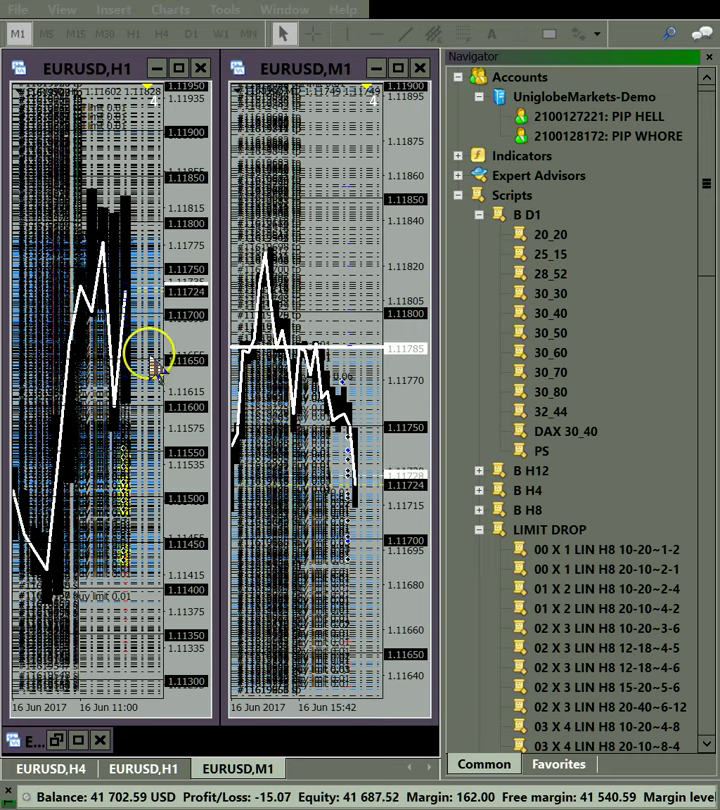
{"action": "left_click", "coordinate": [313, 523]}
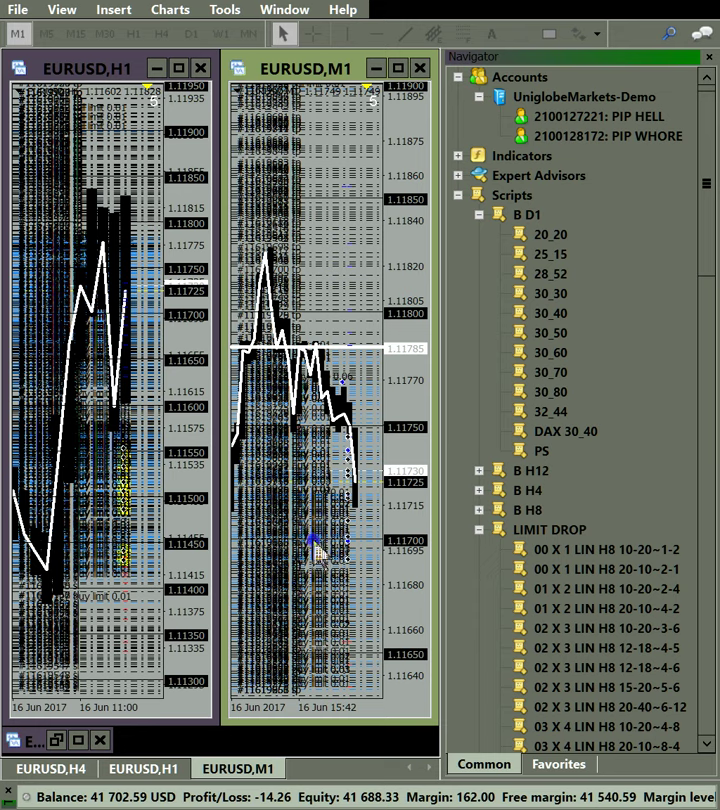
{"action": "left_click_drag", "start_coordinate": [314, 539], "coordinate": [318, 547]}
{"action": "left_click", "coordinate": [331, 562]}
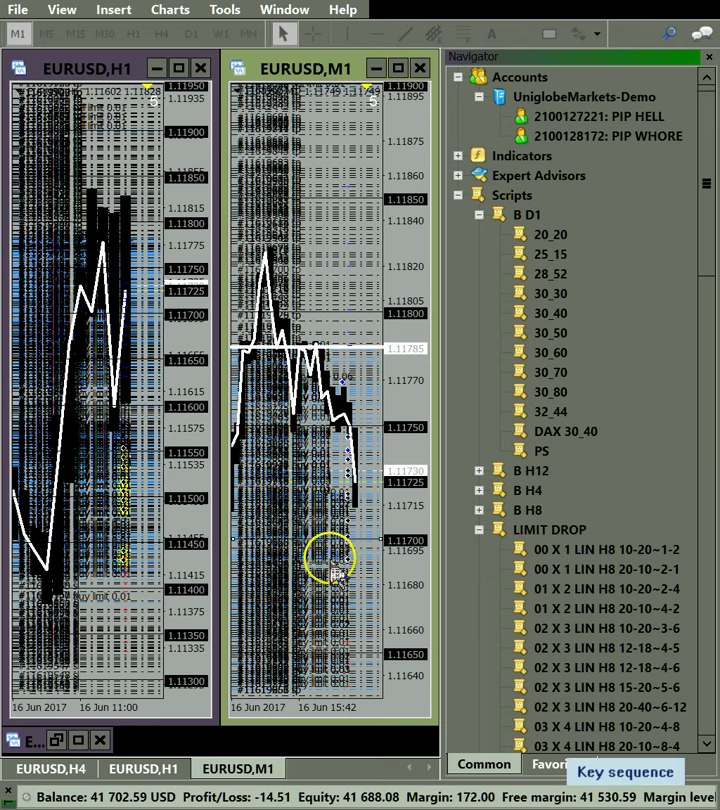
{"action": "left_click", "coordinate": [330, 560]}
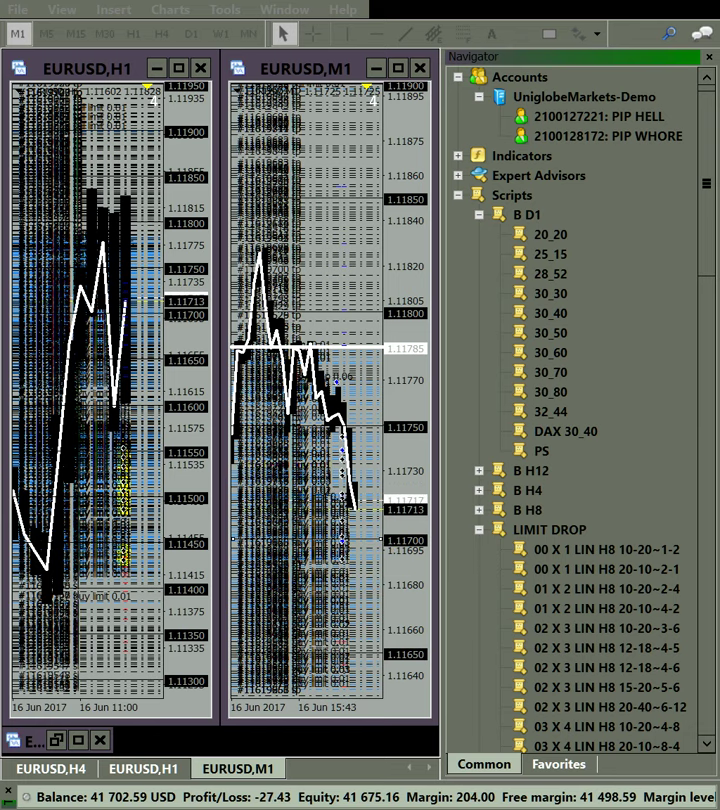
Examine the falling price and the buy limits below it on the M1 chart, then compare with the H1 chart.
{"action": "key", "text": "ctrl"}
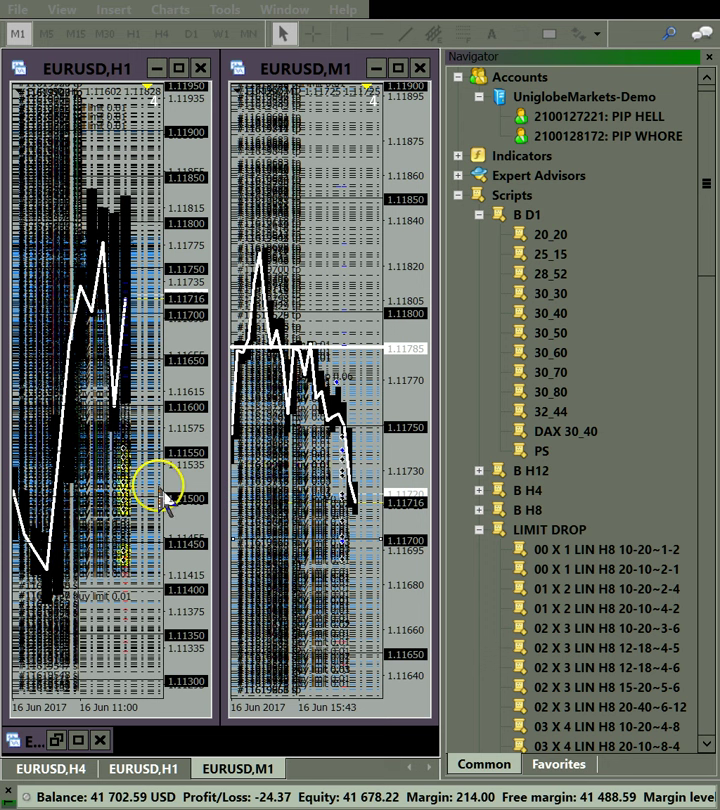
{"action": "left_click_drag", "start_coordinate": [421, 412], "coordinate": [404, 397]}
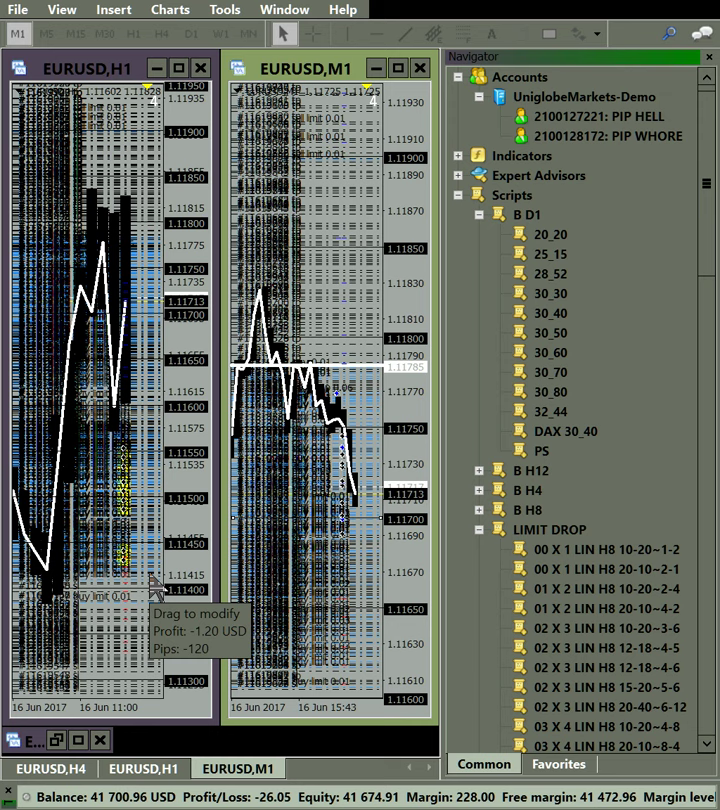
{"action": "left_click_drag", "start_coordinate": [405, 568], "coordinate": [375, 555]}
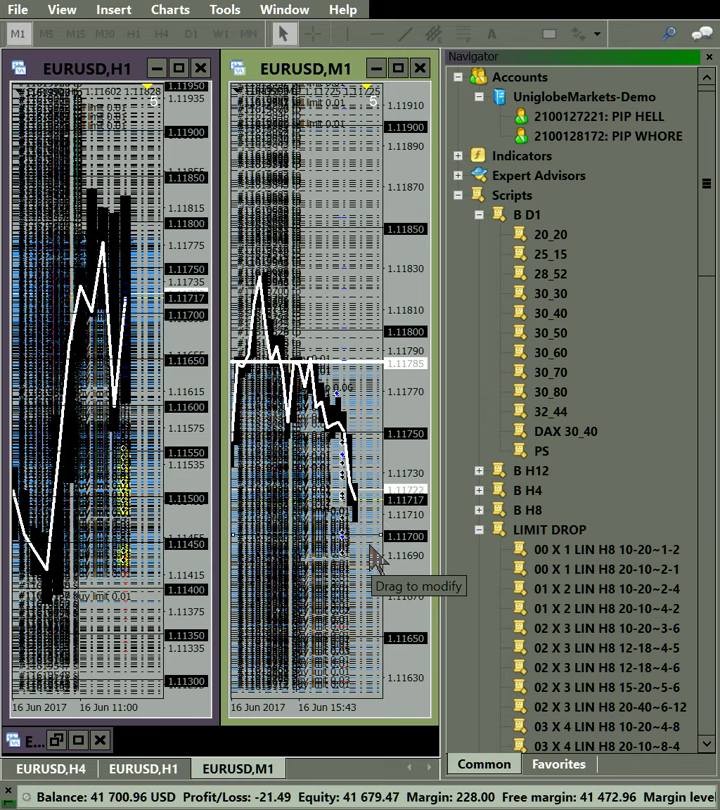
{"action": "left_click", "coordinate": [123, 340]}
{"action": "left_click", "coordinate": [80, 204]}
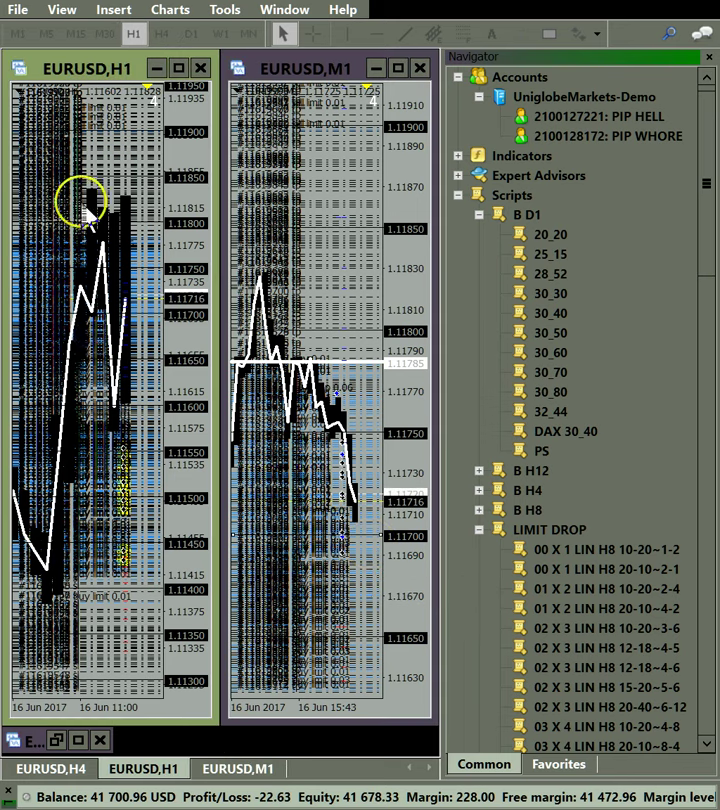
Switch the H1 chart to the M30 timeframe and compare its price action with the M1 chart.
{"action": "left_click", "coordinate": [104, 33]}
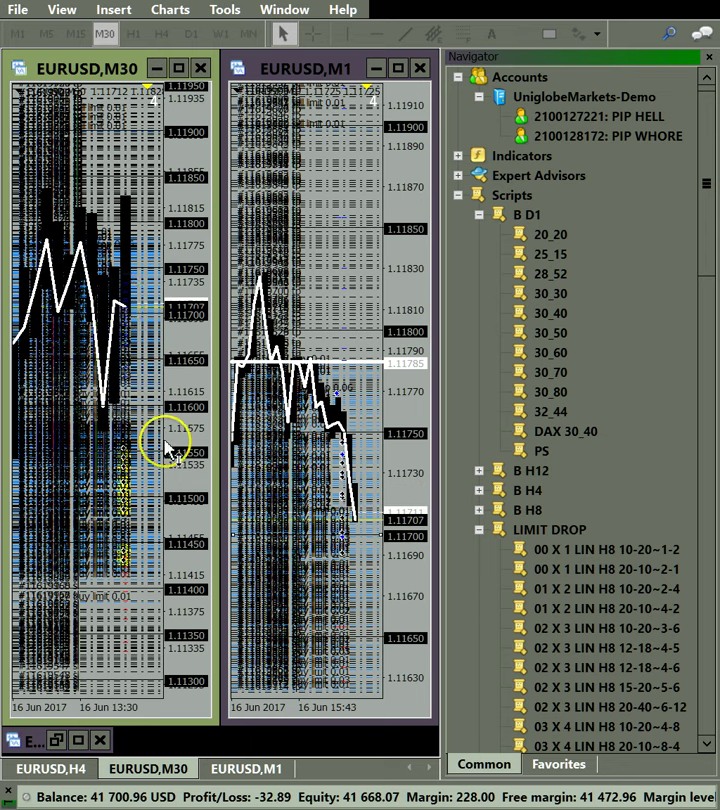
{"action": "left_click_drag", "start_coordinate": [121, 313], "coordinate": [64, 312]}
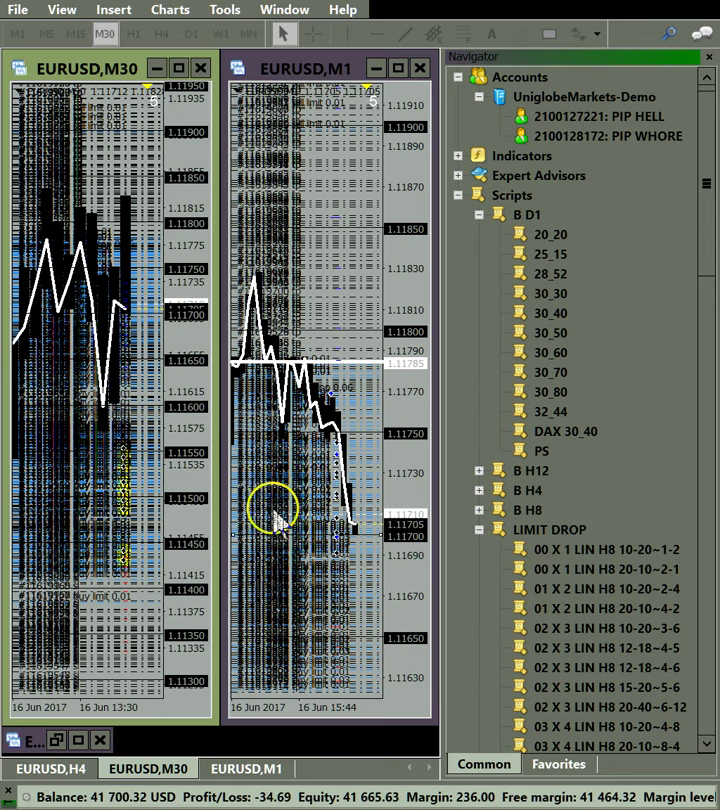
{"action": "left_click", "coordinate": [362, 578]}
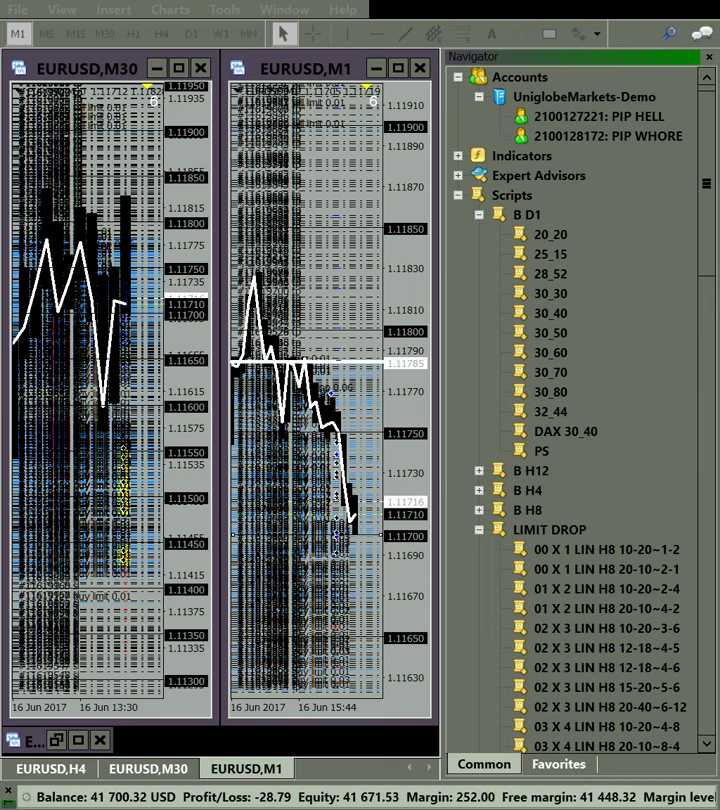
{"action": "left_click", "coordinate": [285, 645]}
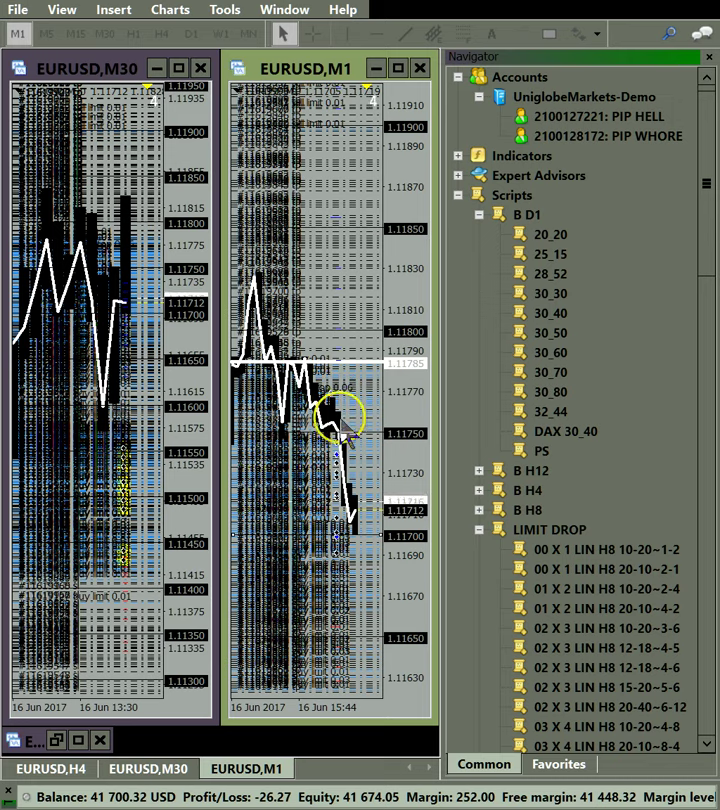
Sort the trade list by price, delete the pending 0.06 buy order at 1.11769, and close the terminal view.
{"action": "left_click", "coordinate": [357, 796]}
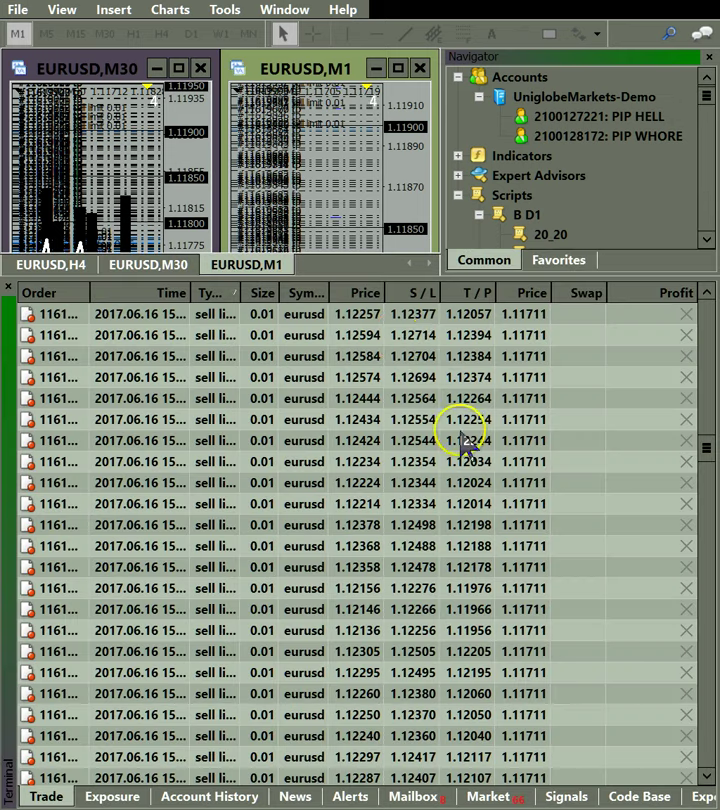
{"action": "left_click", "coordinate": [363, 293]}
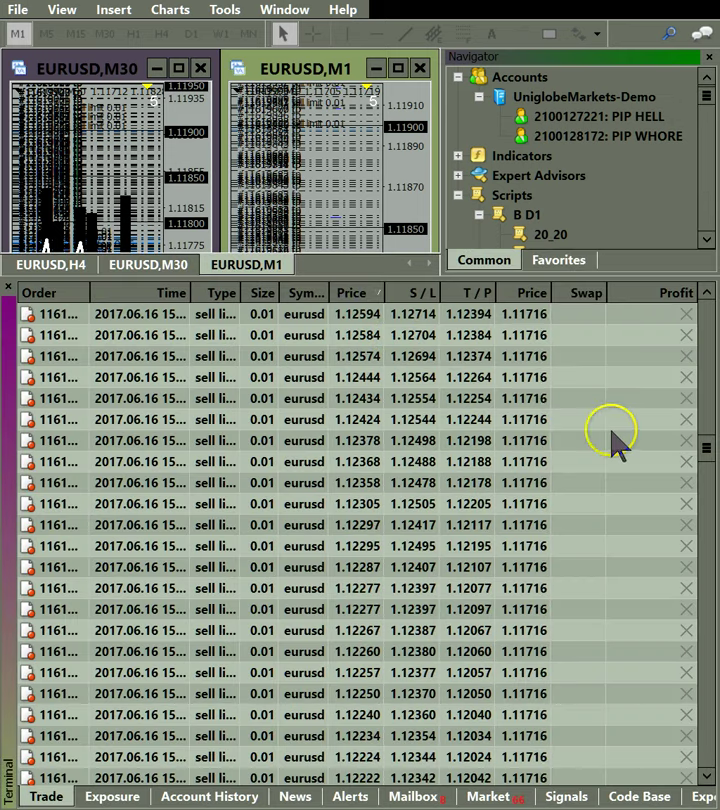
{"action": "left_click_drag", "start_coordinate": [706, 452], "coordinate": [708, 441]}
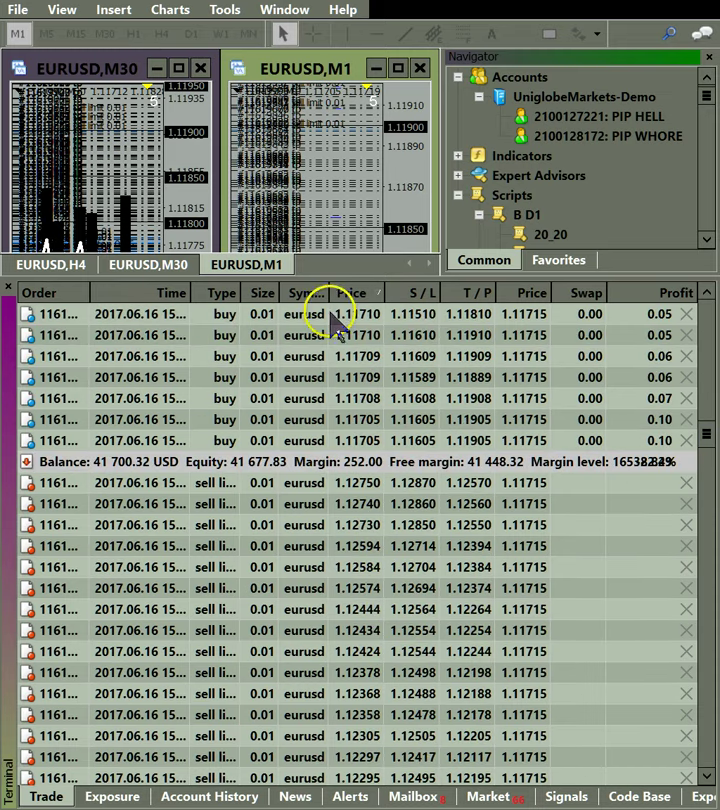
{"action": "left_click_drag", "start_coordinate": [707, 440], "coordinate": [714, 498]}
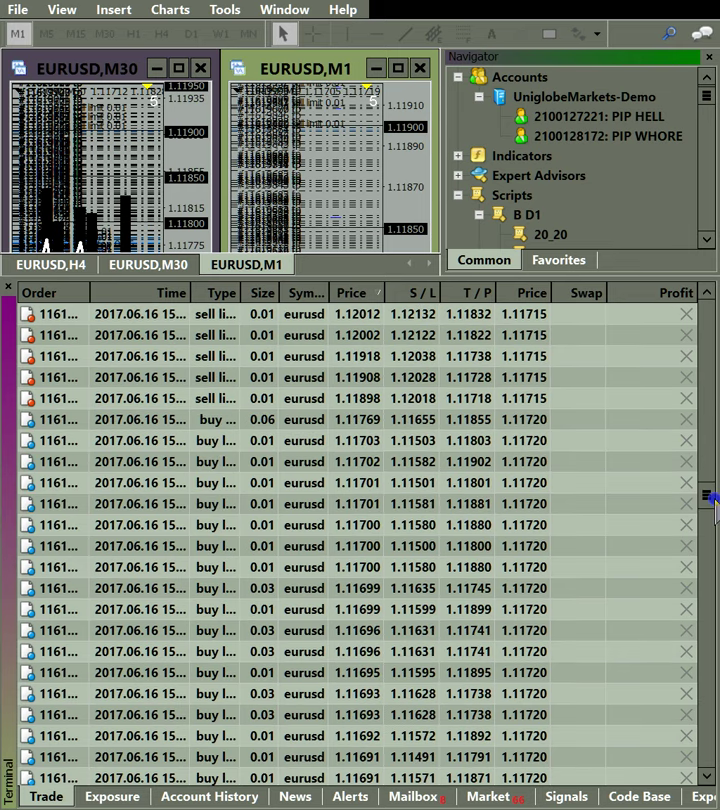
{"action": "left_click", "coordinate": [686, 420]}
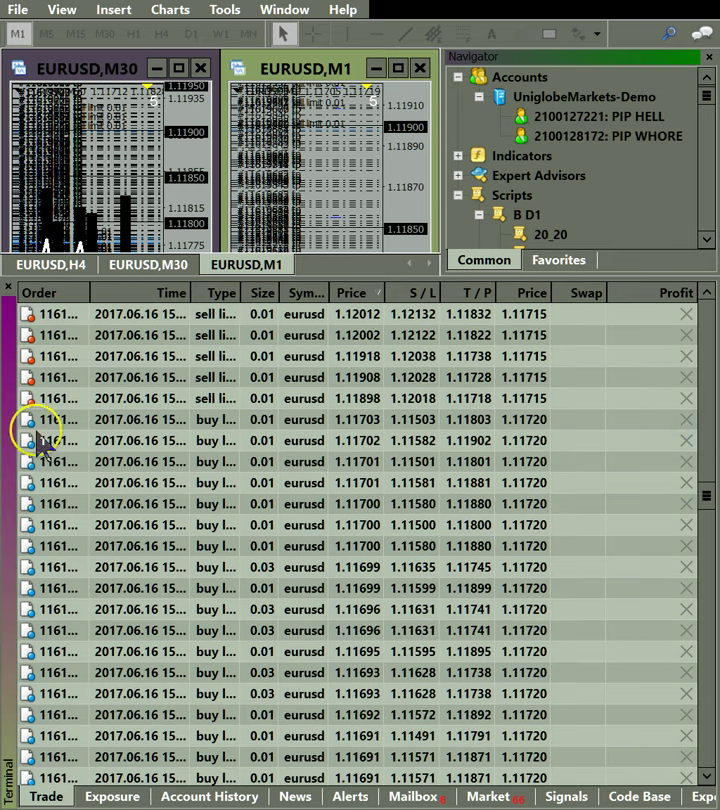
{"action": "left_click", "coordinate": [8, 286]}
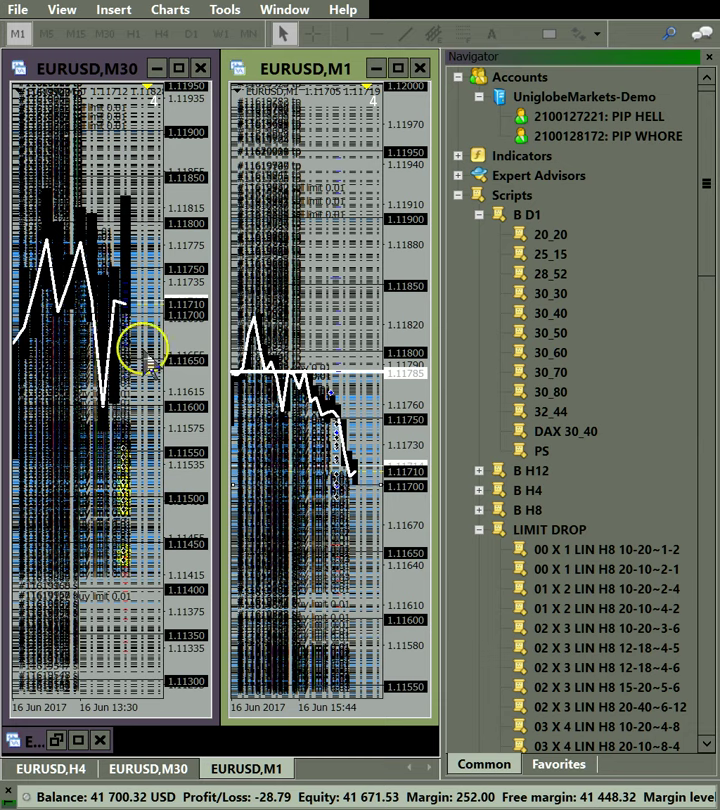
Draw a horizontal level line at about 1.11703 on the M30 chart.
{"action": "left_click", "coordinate": [66, 318]}
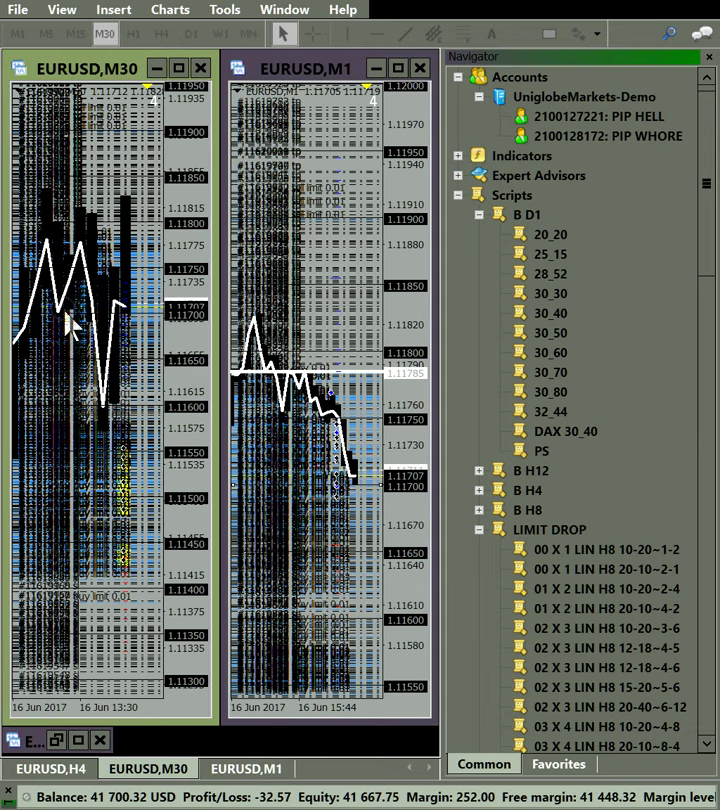
{"action": "left_click", "coordinate": [192, 94]}
{"action": "left_click", "coordinate": [461, 50]}
{"action": "left_click", "coordinate": [377, 32]}
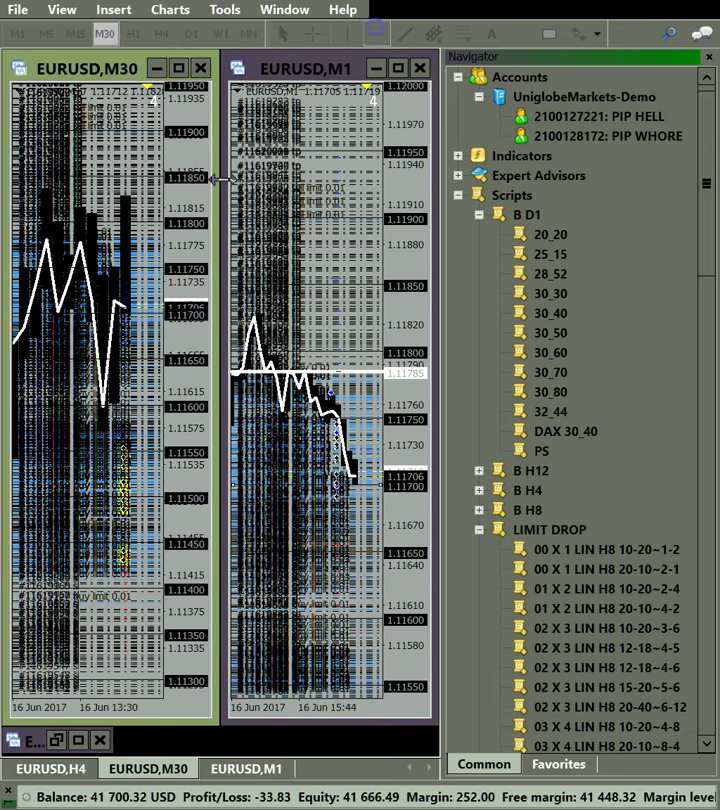
{"action": "left_click", "coordinate": [70, 313]}
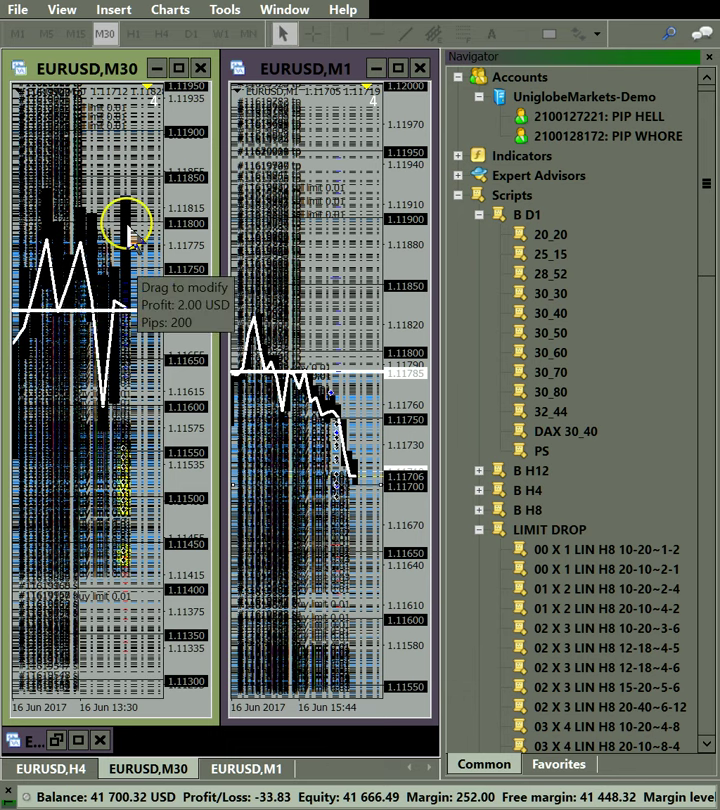
Sketch temporary freehand strokes on the M30 chart from about 1.11810 through 1.11703 down to the lower buy limits, ending with a rebound.
{"action": "left_click_drag", "start_coordinate": [197, 219], "coordinate": [197, 153]}
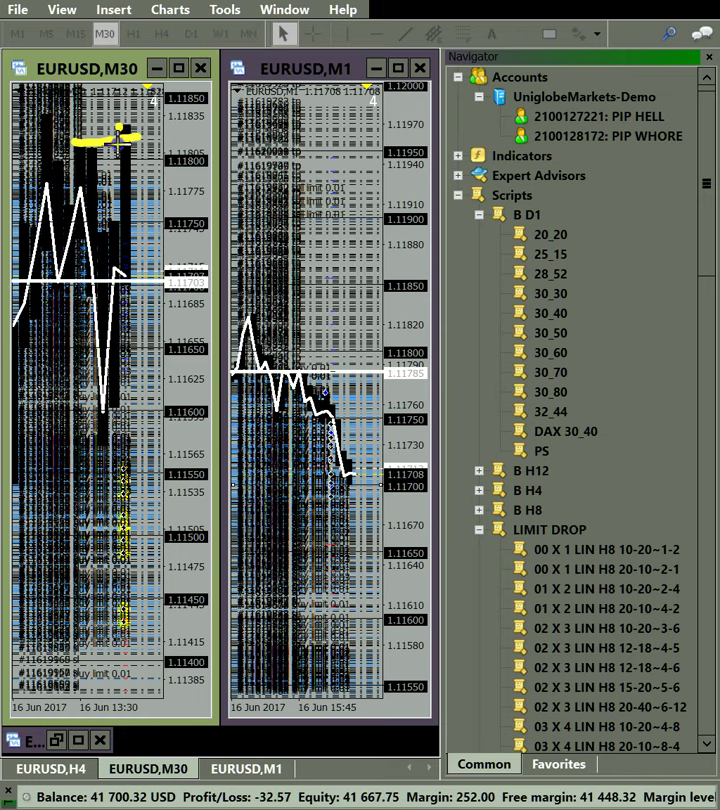
{"action": "mouse_move", "coordinate": [118, 145]}
{"action": "left_mouse_down"}
{"action": "mouse_move", "coordinate": [103, 253]}
{"action": "mouse_move", "coordinate": [58, 287]}
{"action": "mouse_move", "coordinate": [118, 276]}
{"action": "left_mouse_up"}
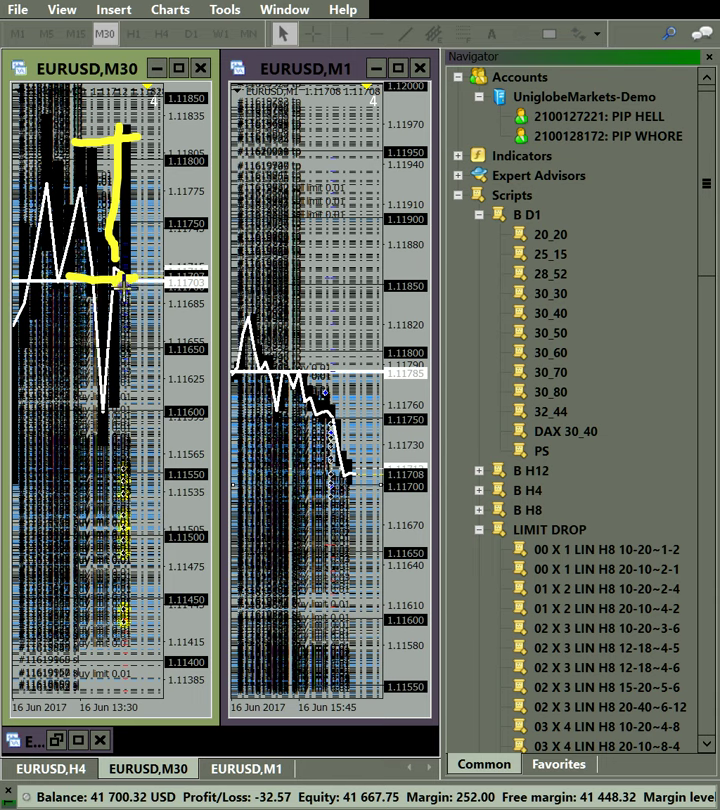
{"action": "left_click_drag", "start_coordinate": [120, 279], "coordinate": [115, 397]}
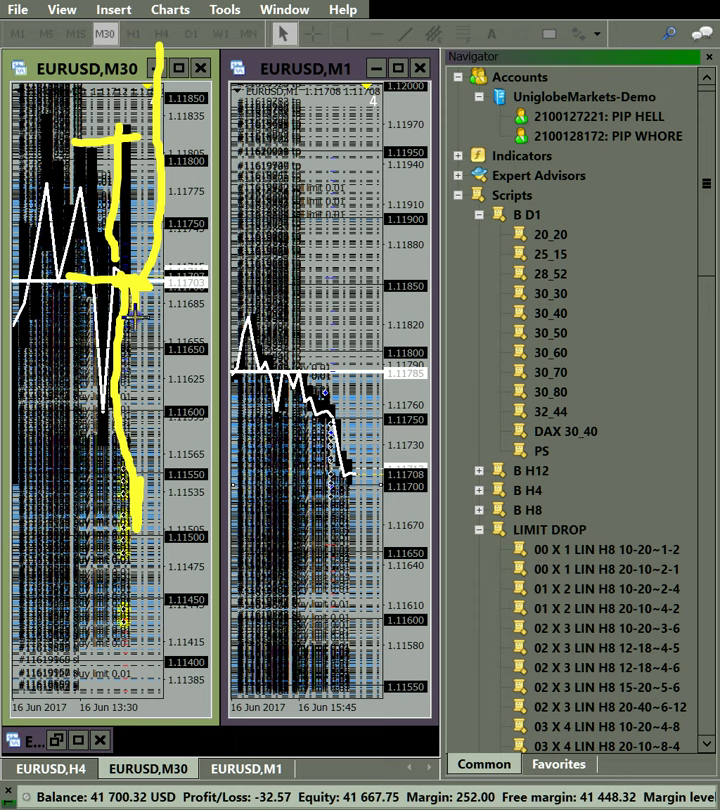
{"action": "left_click_drag", "start_coordinate": [140, 315], "coordinate": [122, 438]}
{"action": "mouse_move", "coordinate": [140, 540]}
{"action": "left_mouse_down"}
{"action": "mouse_move", "coordinate": [148, 625]}
{"action": "mouse_move", "coordinate": [185, 455]}
{"action": "left_mouse_up"}
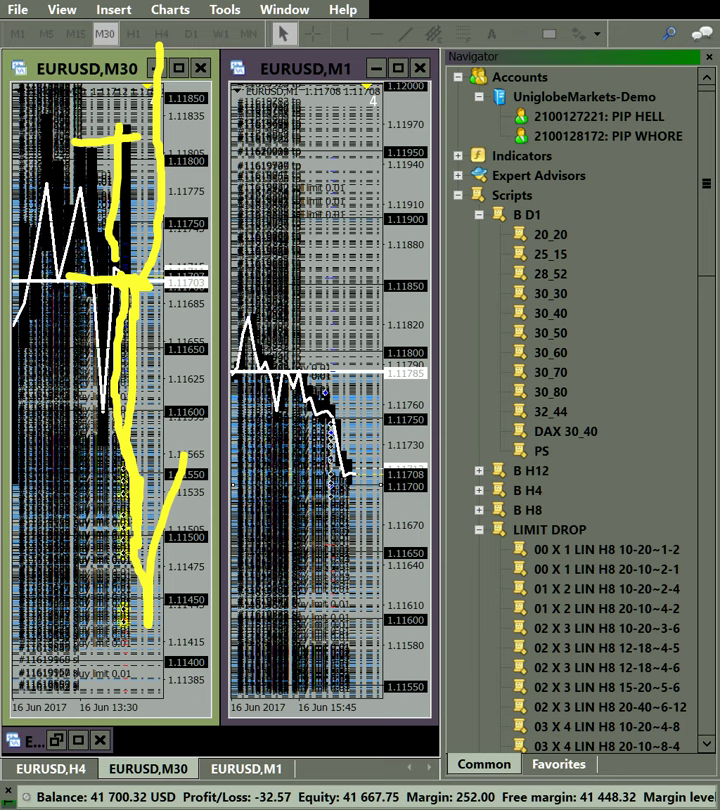
{"action": "key", "text": "Escape"}
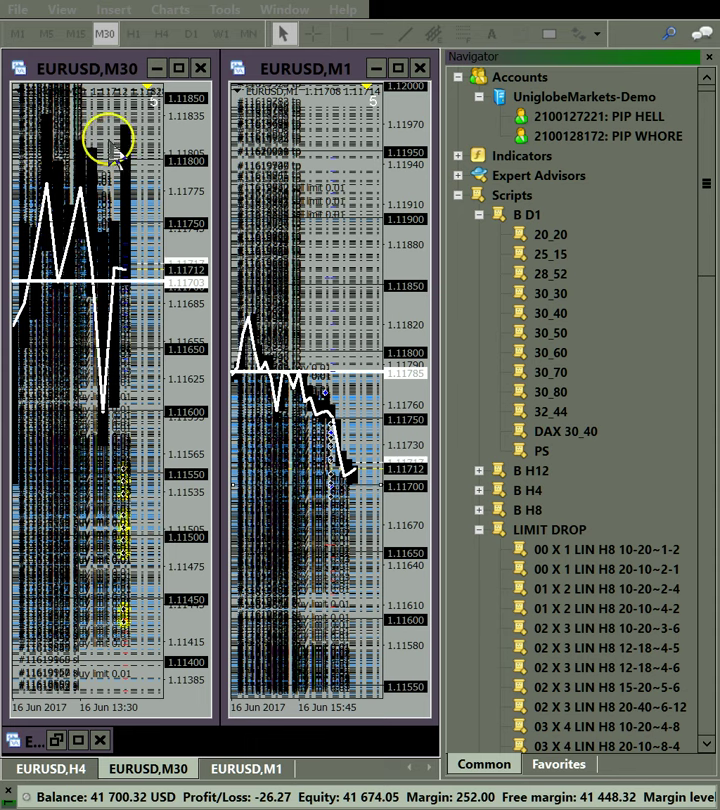
Compare price with the 1.11703 level line on the M30 and H4 charts, finishing on the H1 timeframe.
{"action": "left_click", "coordinate": [190, 193]}
{"action": "left_click_drag", "start_coordinate": [192, 192], "coordinate": [199, 217]}
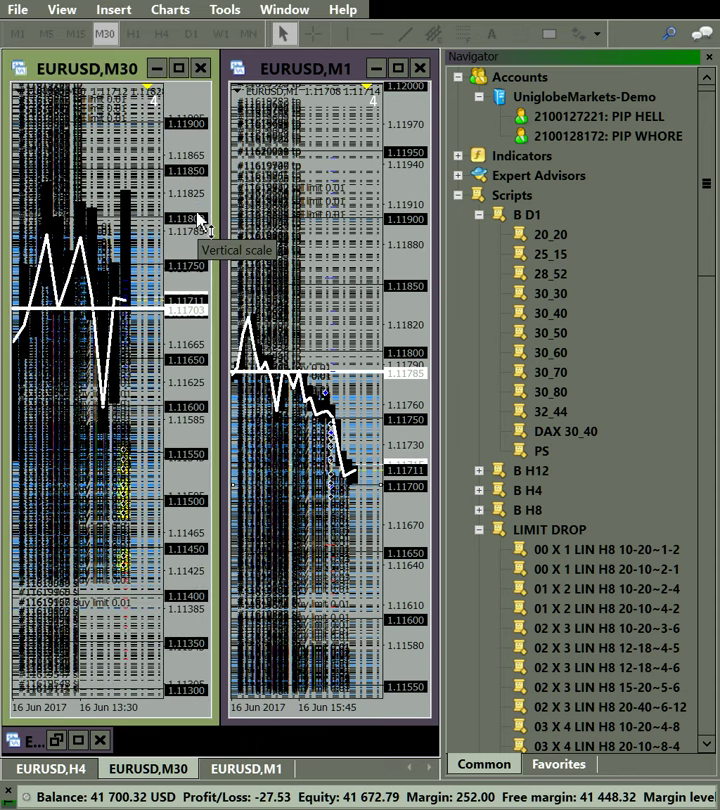
{"action": "left_click", "coordinate": [160, 33]}
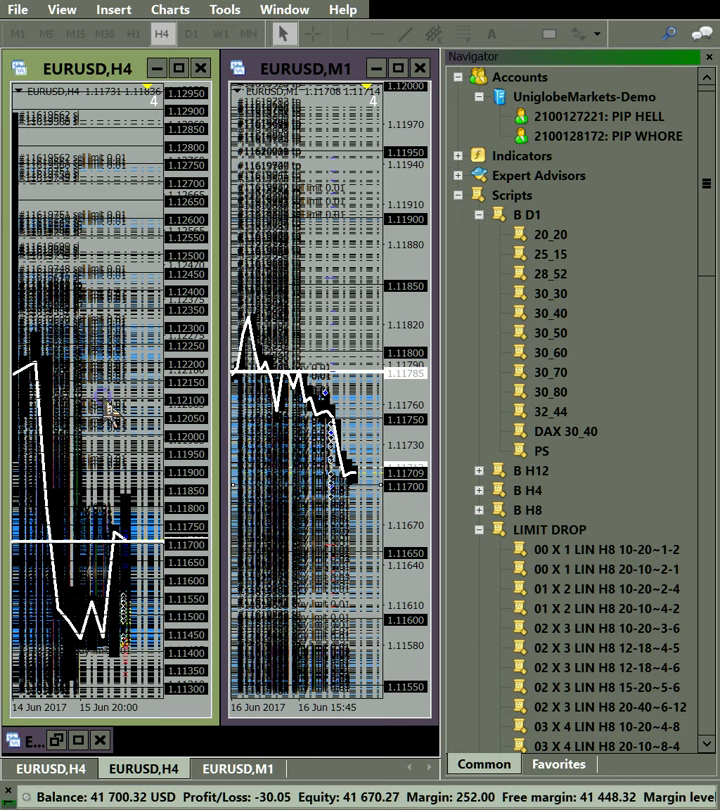
{"action": "key", "text": "plus"}
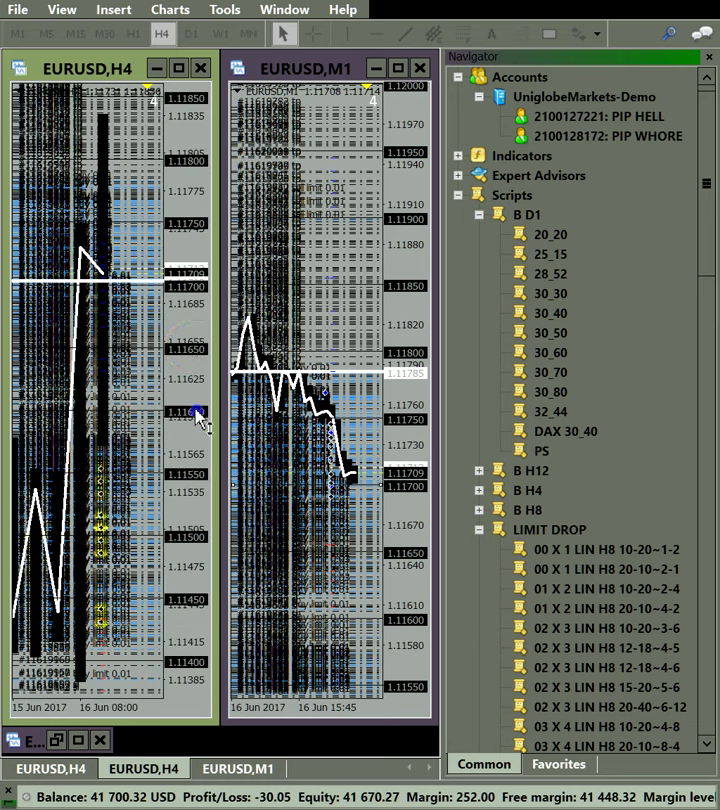
{"action": "left_click_drag", "start_coordinate": [197, 414], "coordinate": [122, 577]}
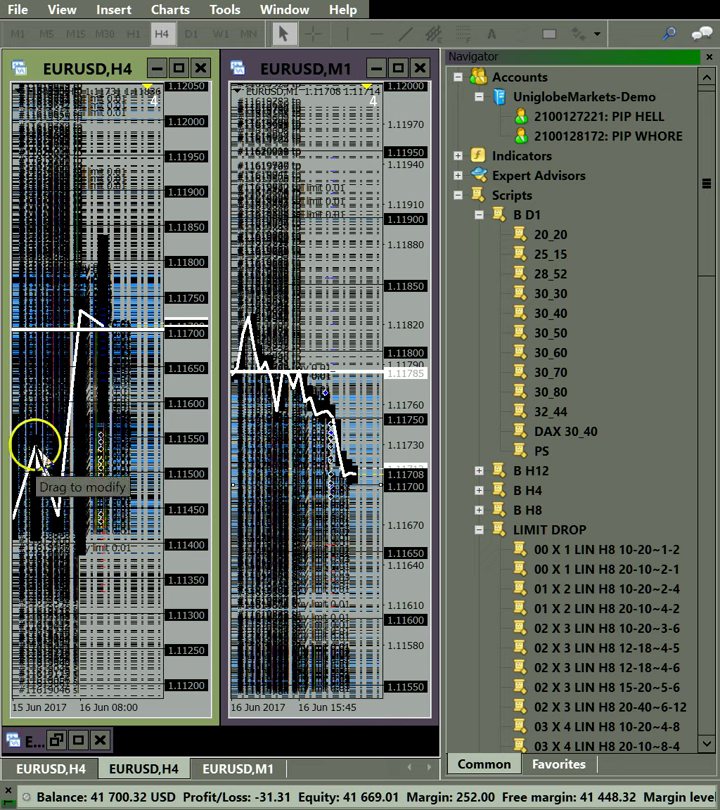
{"action": "left_click", "coordinate": [131, 33]}
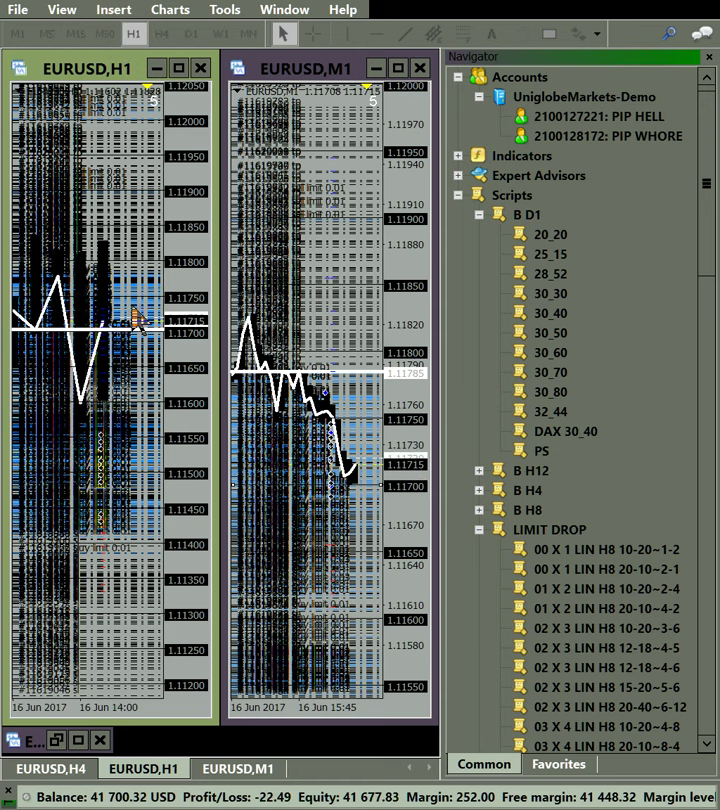
{"action": "key", "text": "minus"}
{"action": "key", "text": "minus"}
{"action": "left_click_drag", "start_coordinate": [182, 338], "coordinate": [189, 425]}
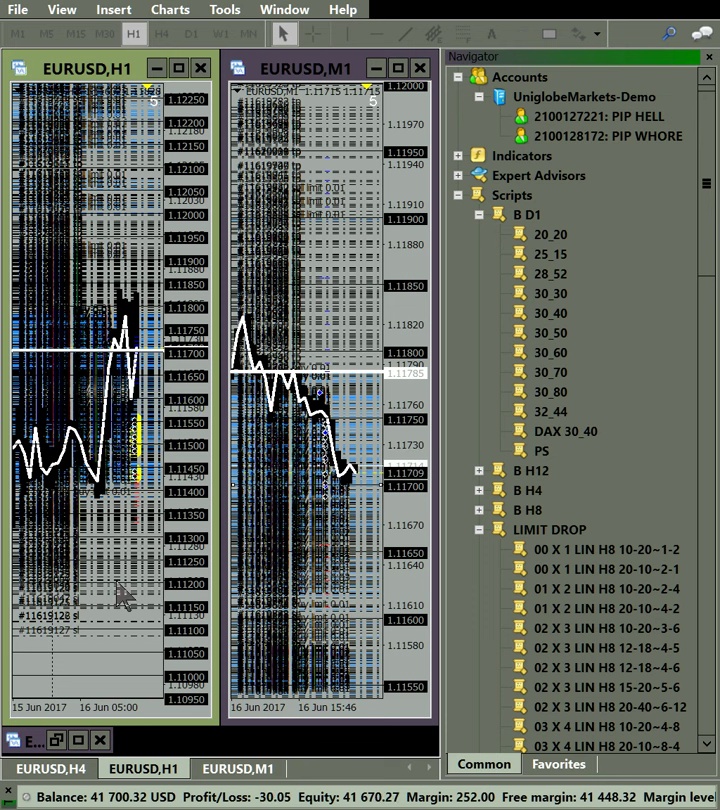
{"action": "key", "text": "plus"}
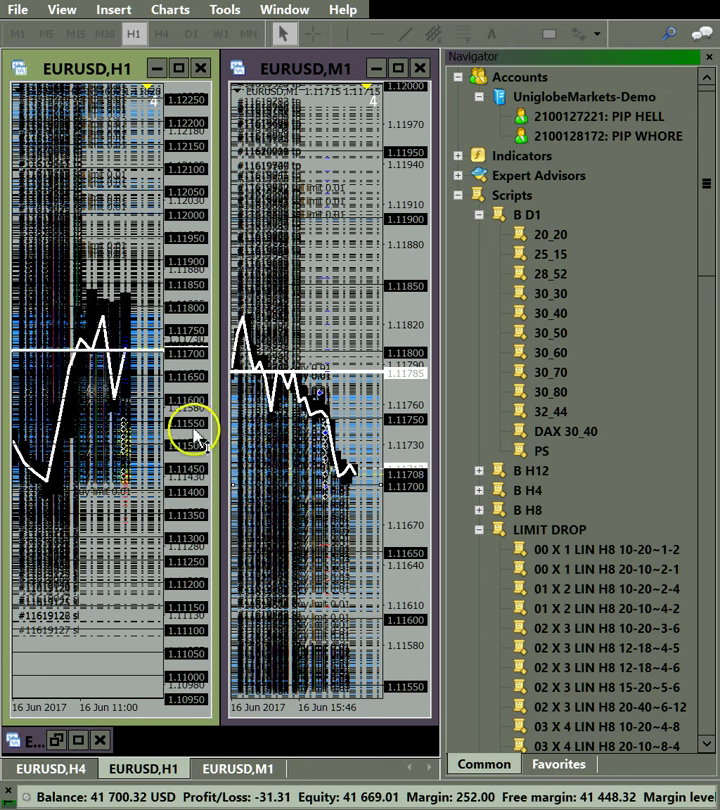
{"action": "left_click_drag", "start_coordinate": [197, 437], "coordinate": [192, 272]}
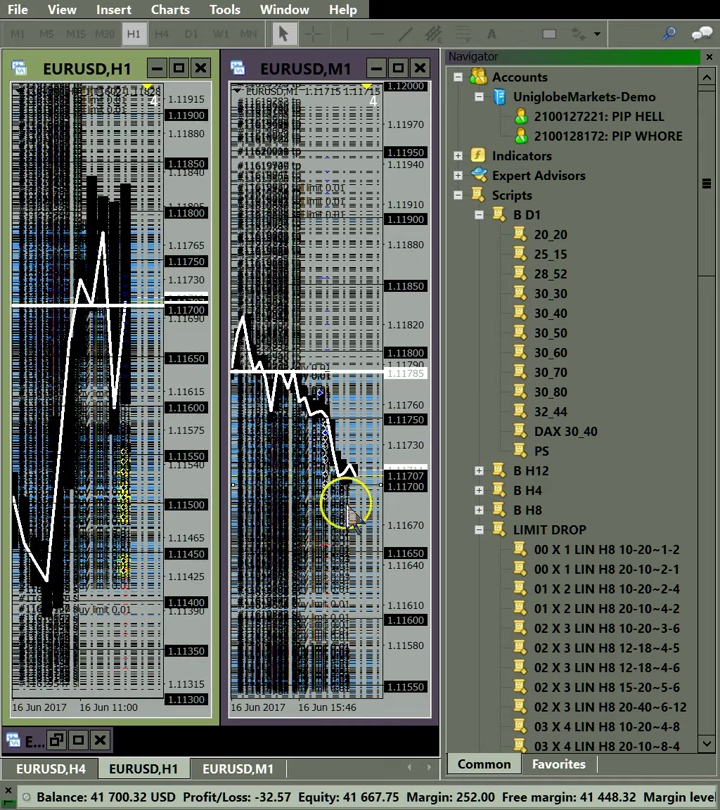
Examine price around the 1.11700 level and the buy orders near it on the M1 chart at several vertical scales.
{"action": "left_click_drag", "start_coordinate": [403, 523], "coordinate": [404, 540]}
{"action": "left_click_drag", "start_coordinate": [350, 536], "coordinate": [355, 540]}
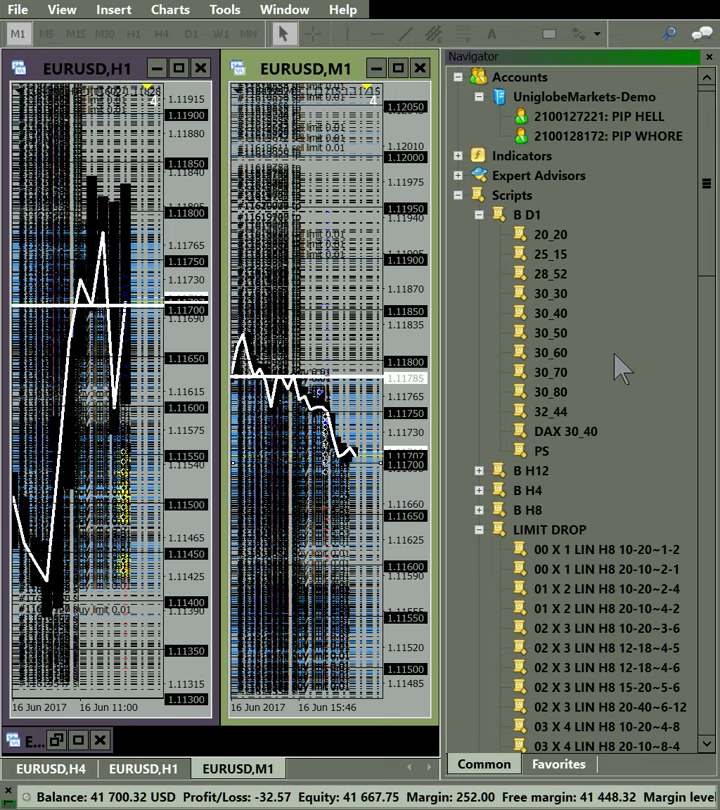
{"action": "left_click_drag", "start_coordinate": [530, 394], "coordinate": [160, 508]}
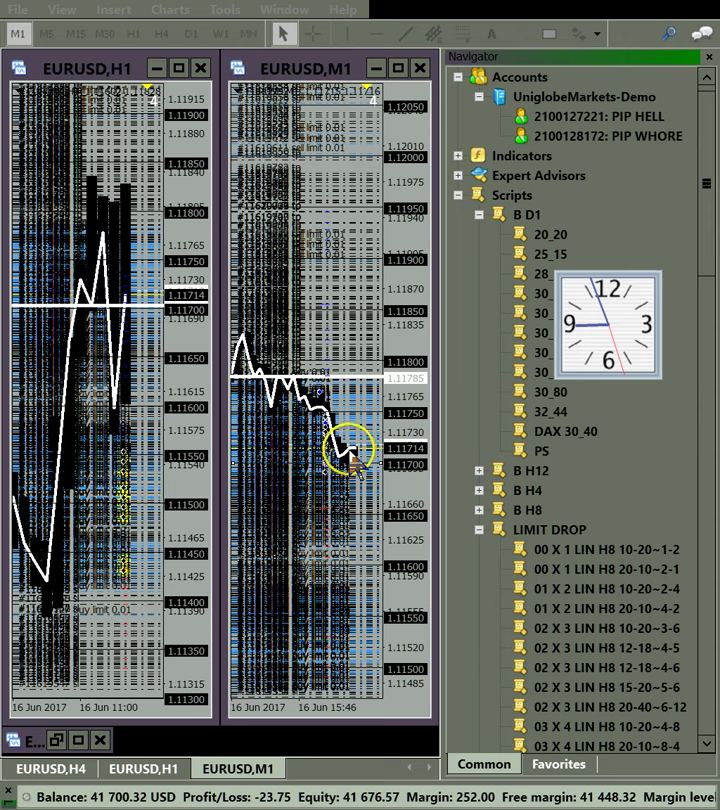
{"action": "left_click_drag", "start_coordinate": [352, 462], "coordinate": [398, 410]}
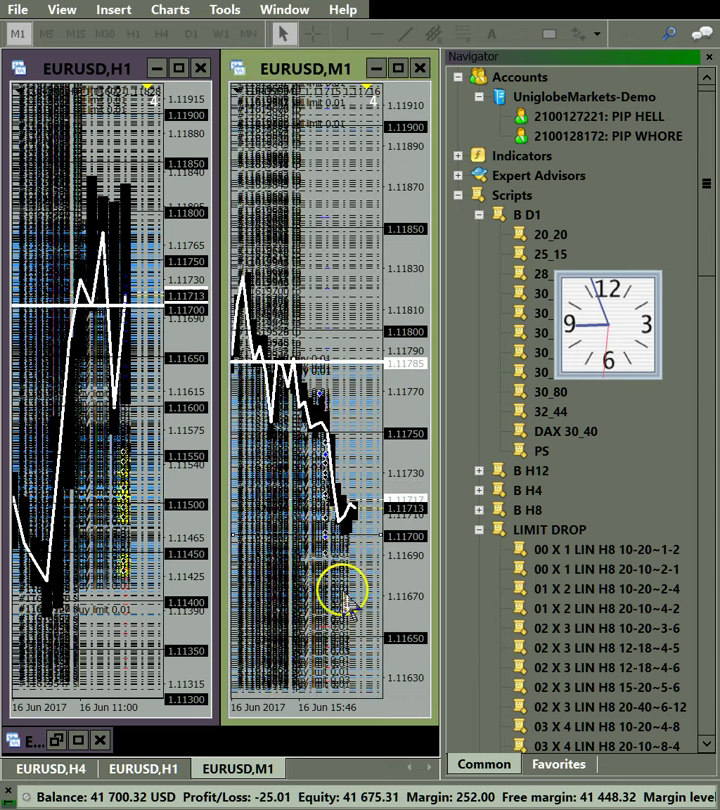
{"action": "left_click_drag", "start_coordinate": [343, 598], "coordinate": [351, 548]}
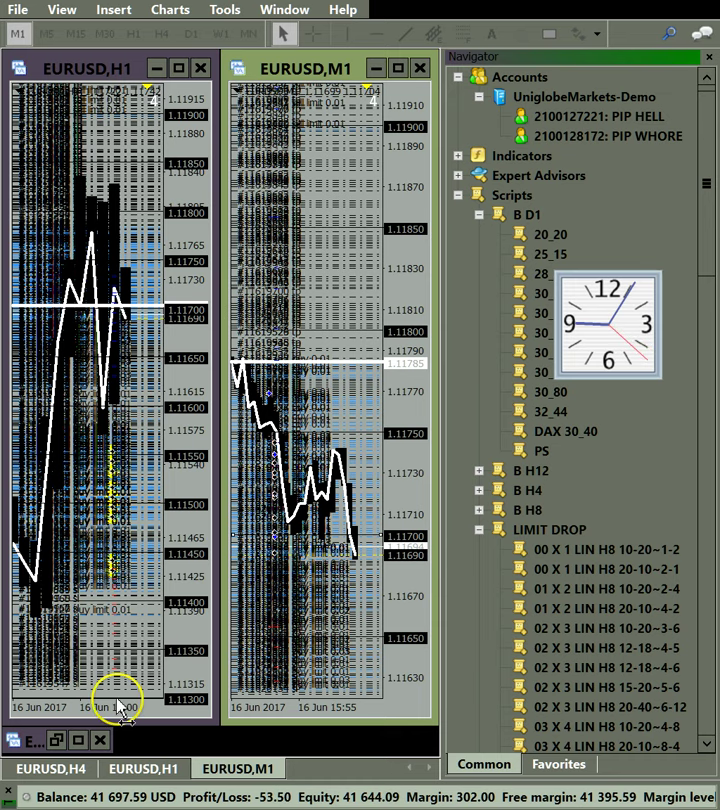
{"action": "left_click", "coordinate": [119, 598]}
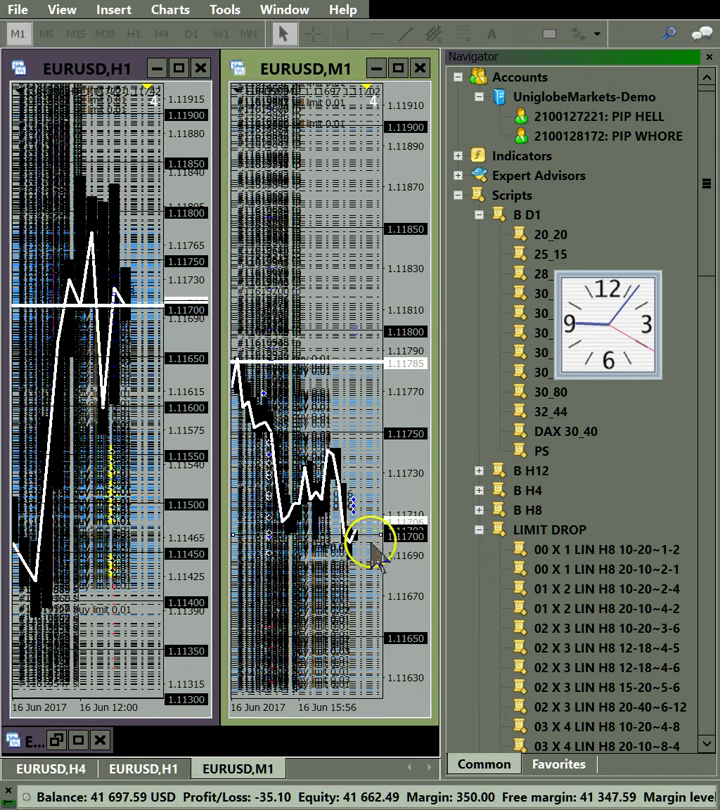
{"action": "left_click_drag", "start_coordinate": [416, 535], "coordinate": [420, 517]}
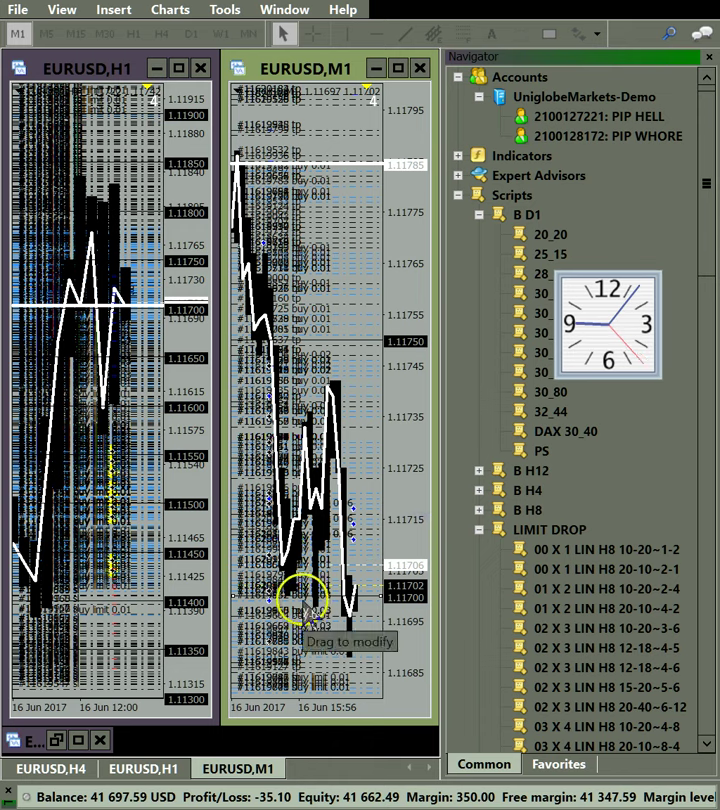
{"action": "left_click_drag", "start_coordinate": [407, 568], "coordinate": [405, 576]}
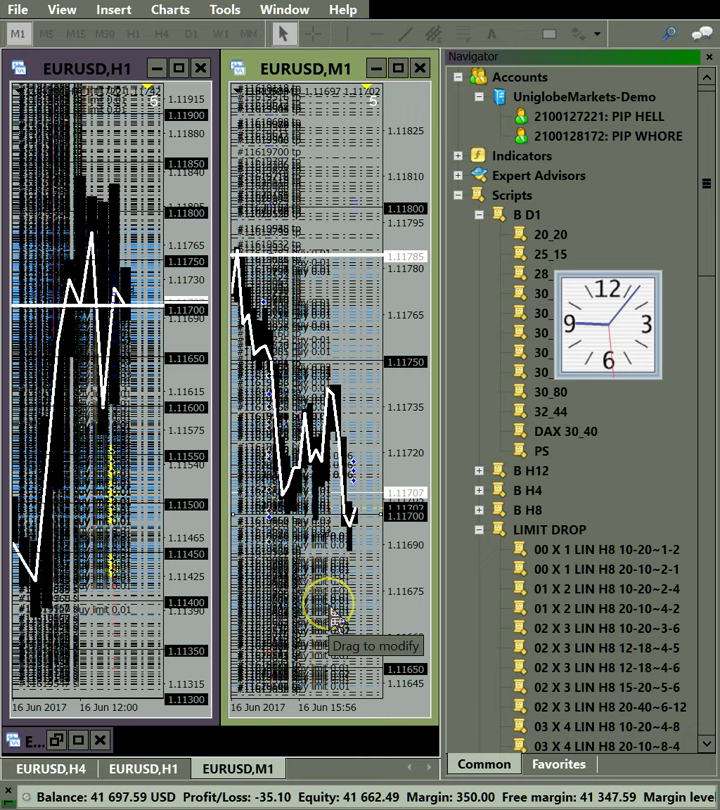
{"action": "left_click_drag", "start_coordinate": [335, 612], "coordinate": [334, 612]}
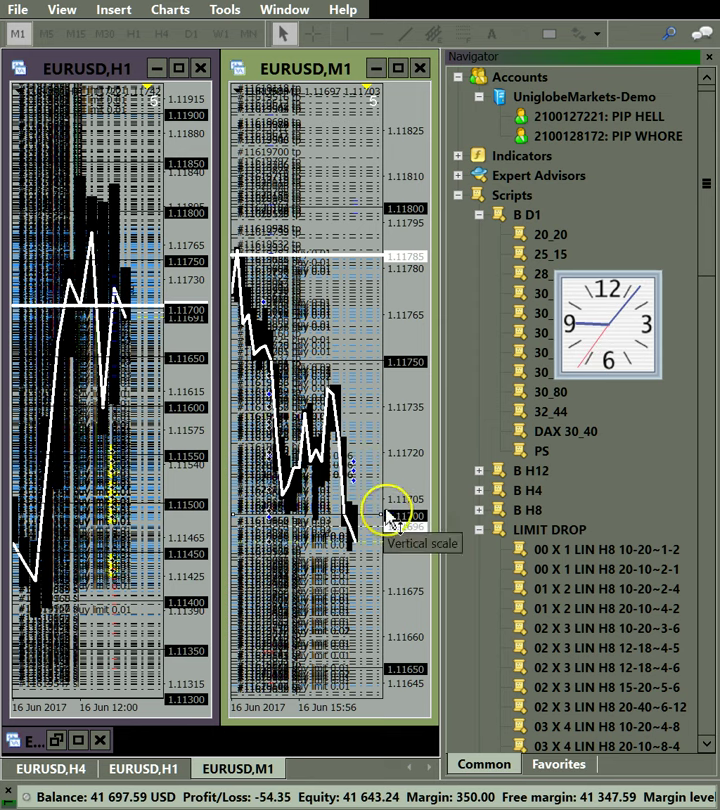
{"action": "left_click_drag", "start_coordinate": [389, 509], "coordinate": [353, 538]}
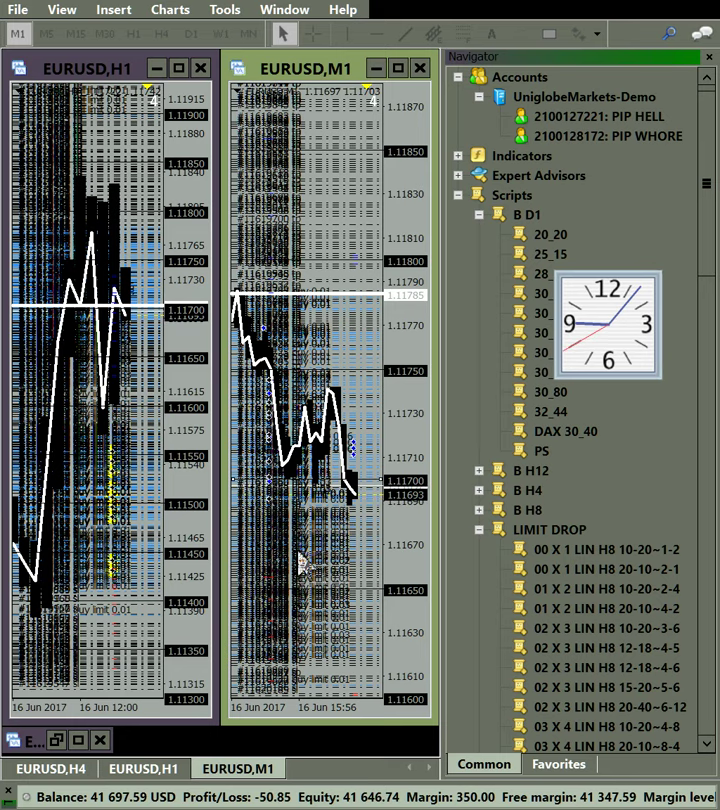
Open the C 1 script in MetaEditor and examine the stop-loss and take-profit offsets of its four buy orders.
{"action": "left_click", "coordinate": [336, 622]}
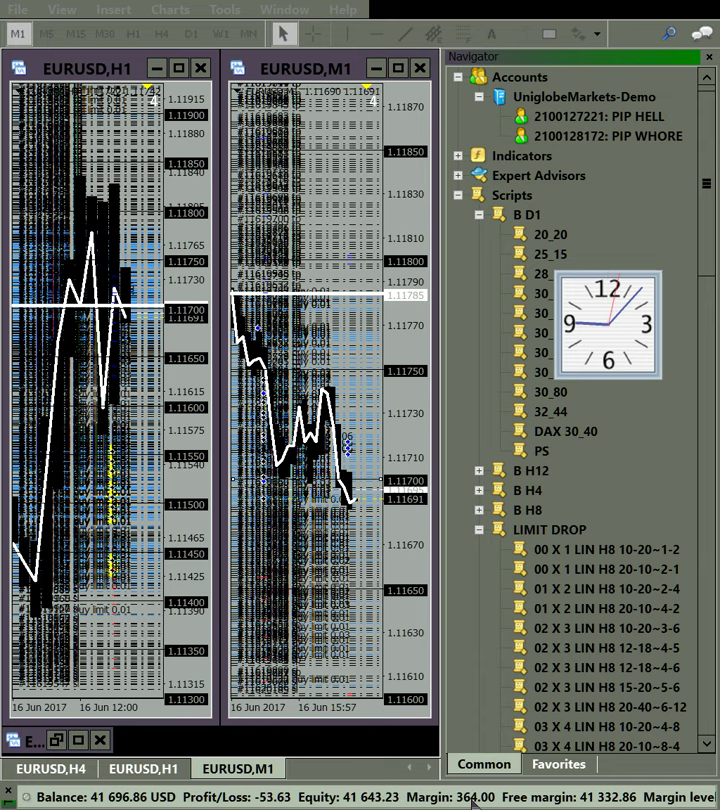
{"action": "left_click", "coordinate": [708, 512]}
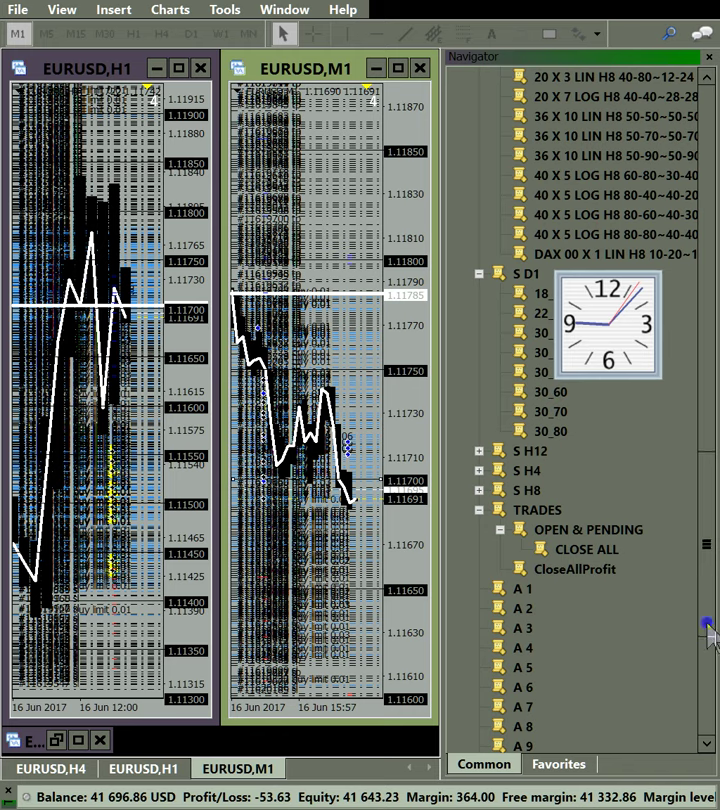
{"action": "scroll", "coordinate": [709, 630], "scroll_direction": "down", "scroll_amount": 4}
{"action": "left_click", "coordinate": [533, 614]}
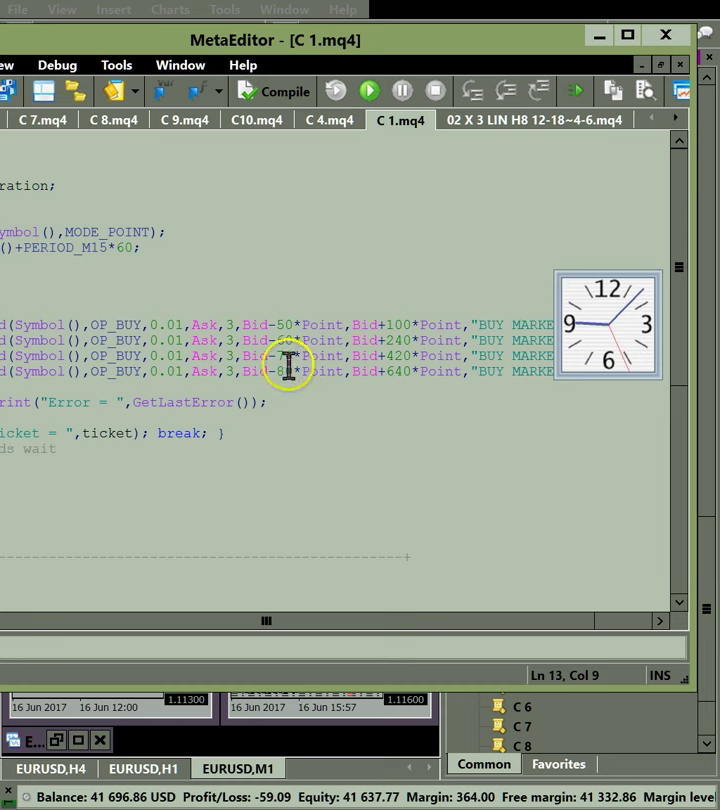
{"action": "left_click_drag", "start_coordinate": [608, 358], "coordinate": [521, 244]}
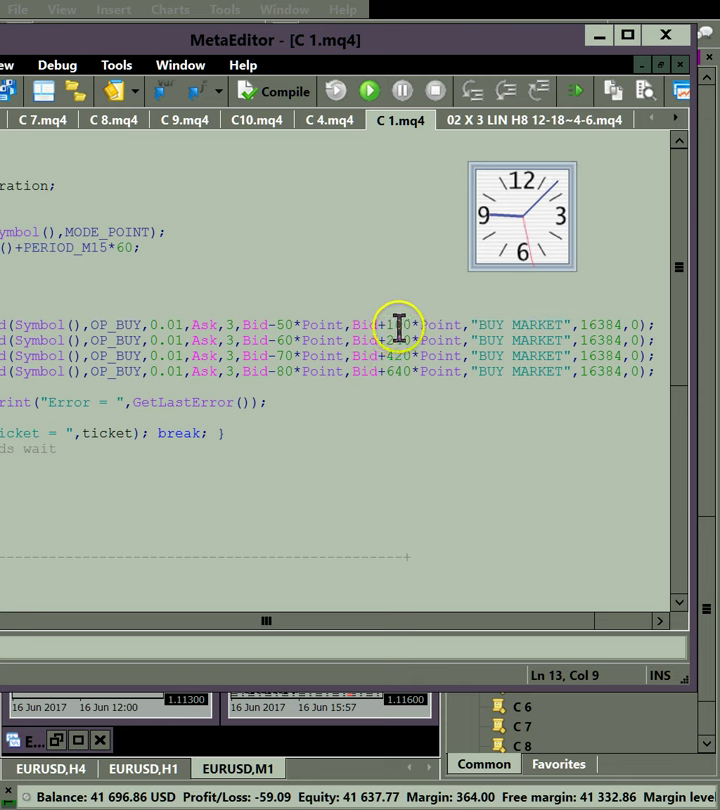
{"action": "left_click_drag", "start_coordinate": [386, 372], "coordinate": [401, 373]}
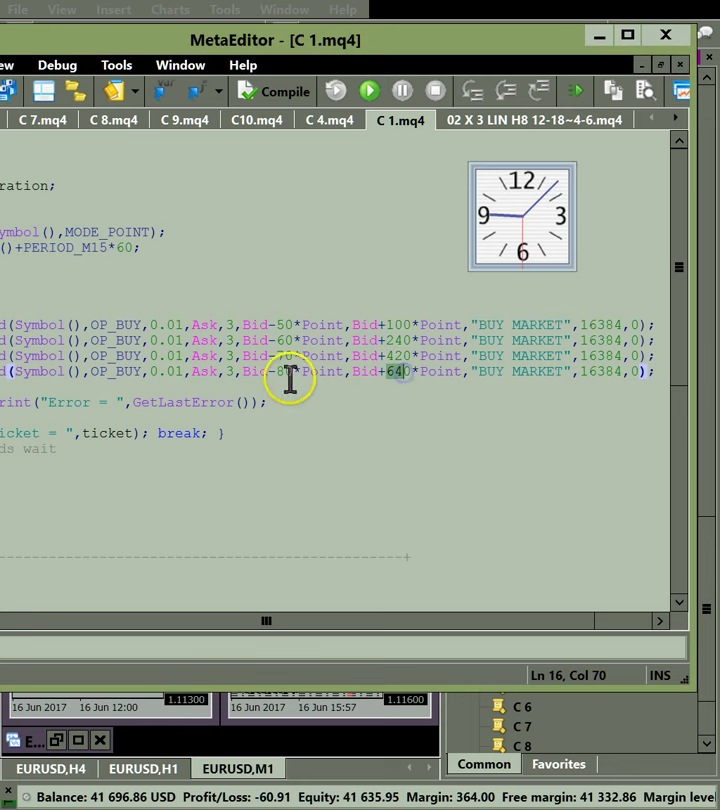
{"action": "left_click_drag", "start_coordinate": [275, 372], "coordinate": [282, 373]}
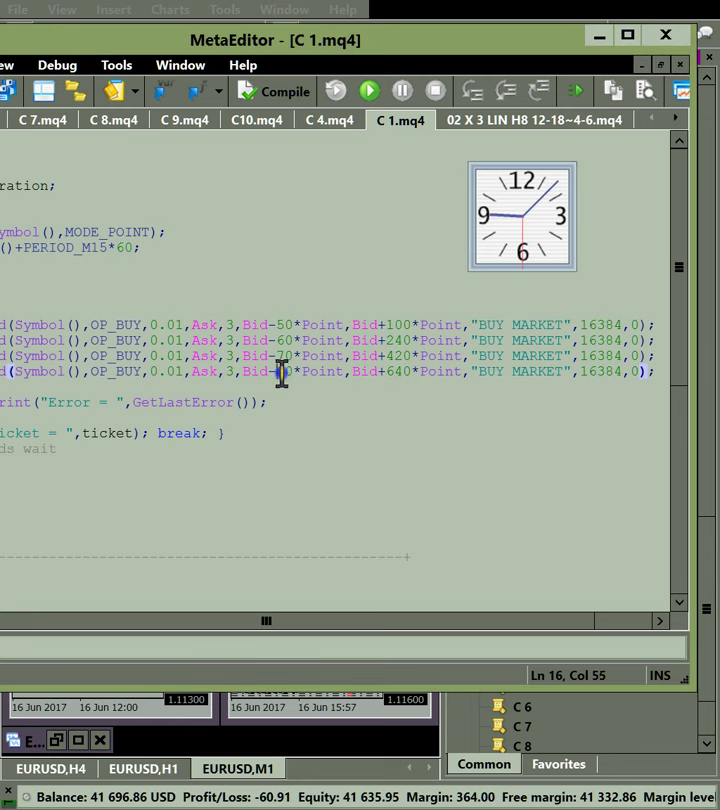
{"action": "left_click", "coordinate": [600, 42]}
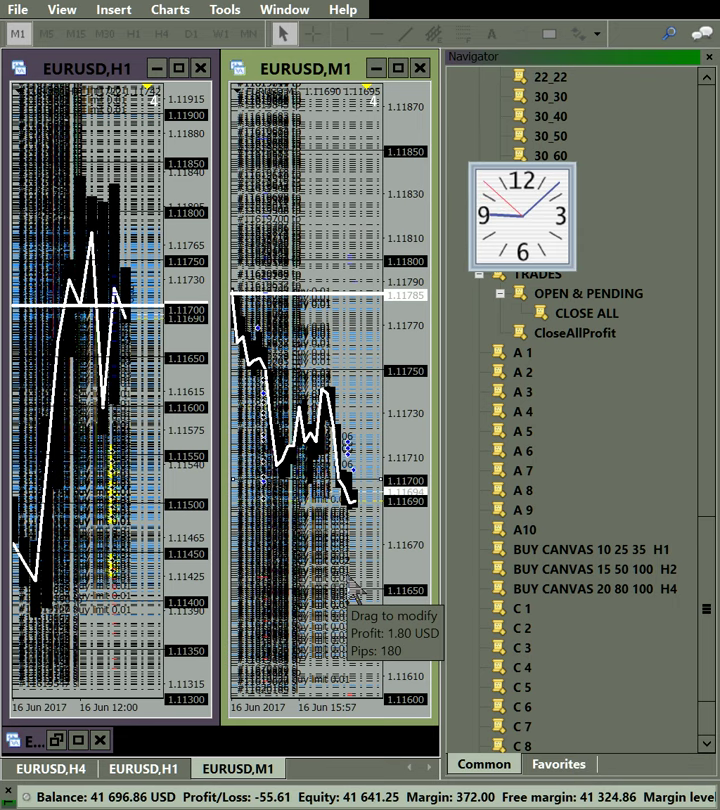
Examine price and the buy limit orders below the 1.11700 level on the EURUSD M1 chart.
{"action": "mouse_move", "coordinate": [405, 542]}
{"action": "left_mouse_down"}
{"action": "mouse_move", "coordinate": [402, 516]}
{"action": "mouse_move", "coordinate": [400, 538]}
{"action": "left_mouse_up"}
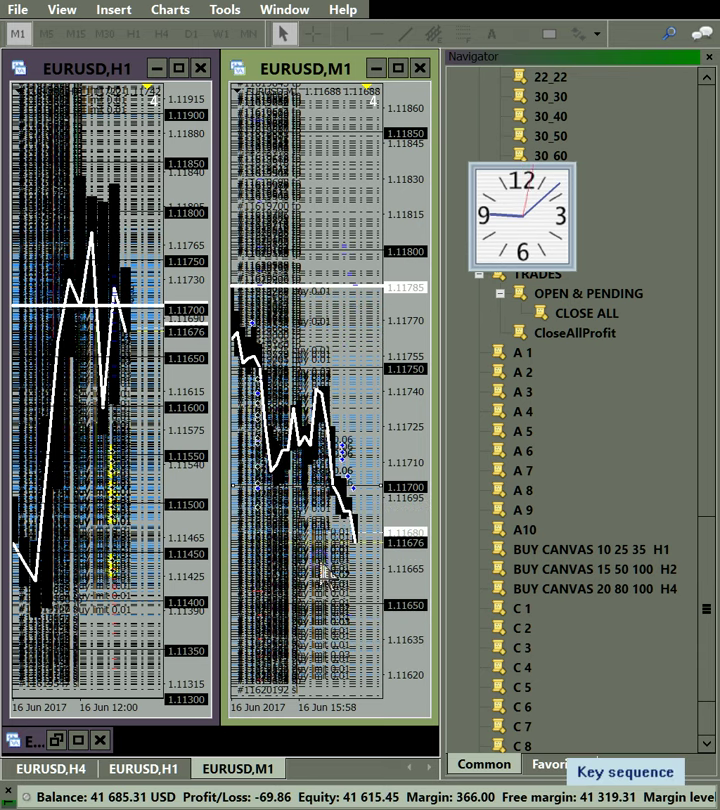
{"action": "scroll", "coordinate": [300, 530], "scroll_direction": "up", "scroll_amount": 1}
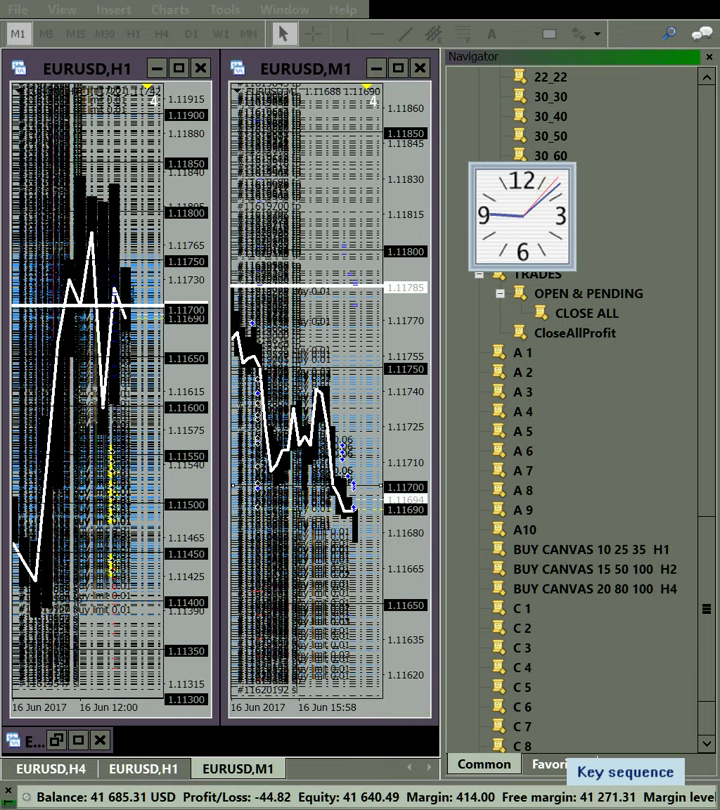
{"action": "left_click", "coordinate": [310, 600]}
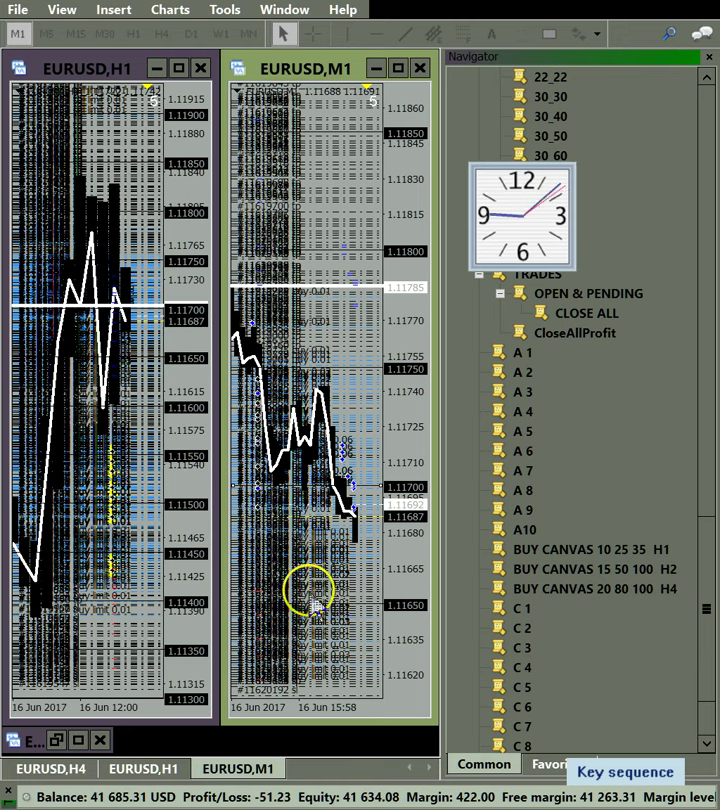
{"action": "left_click", "coordinate": [346, 446]}
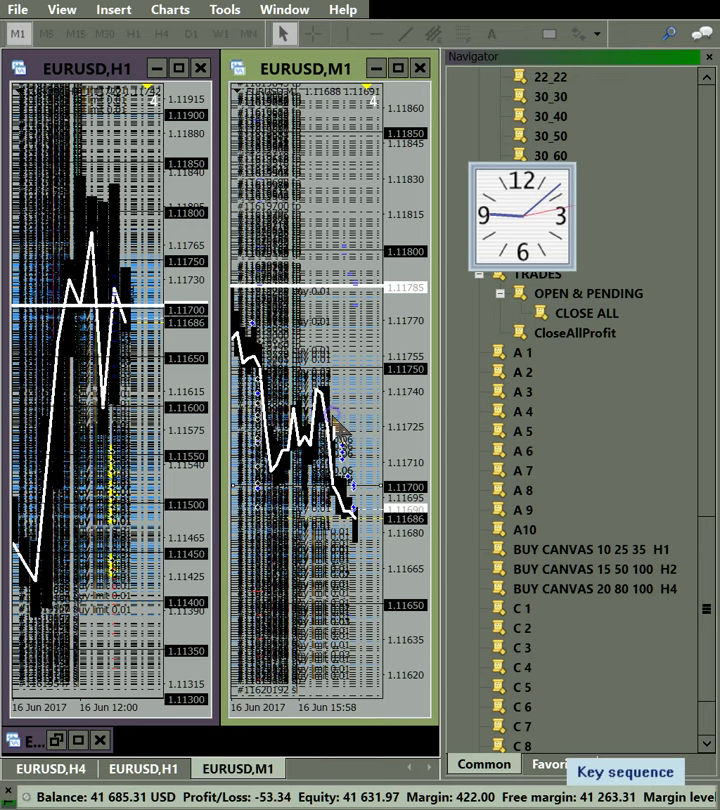
{"action": "left_click", "coordinate": [304, 684]}
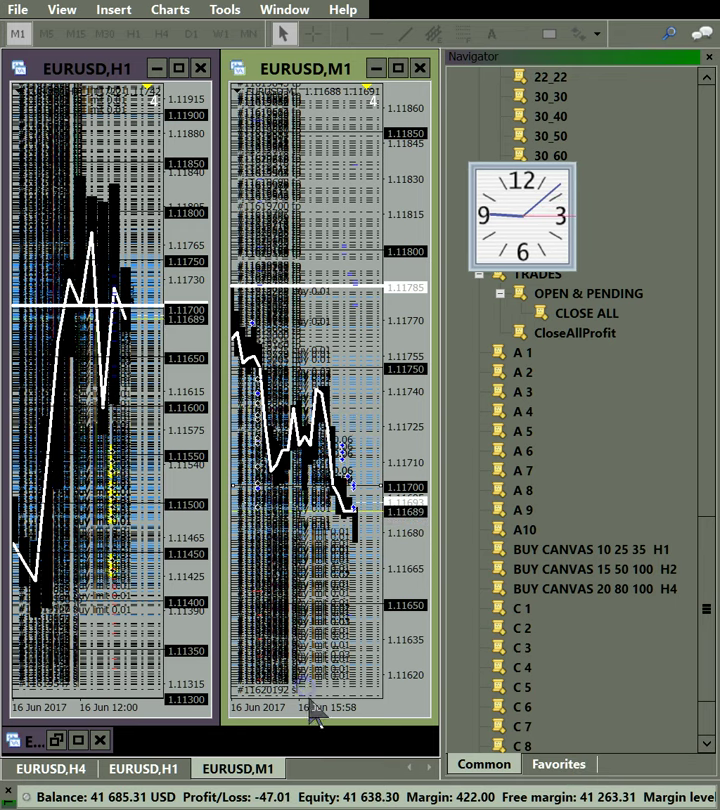
{"action": "left_click", "coordinate": [300, 660]}
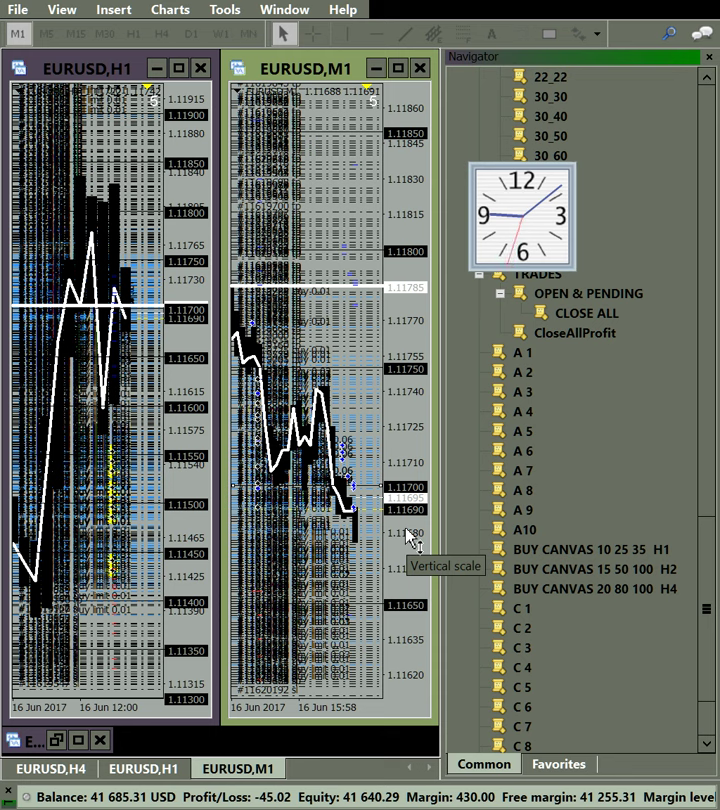
Compare recent price with the nearby orders on the M1 chart at several time and price scales, and stretch the H1 price scale.
{"action": "key", "text": "minus"}
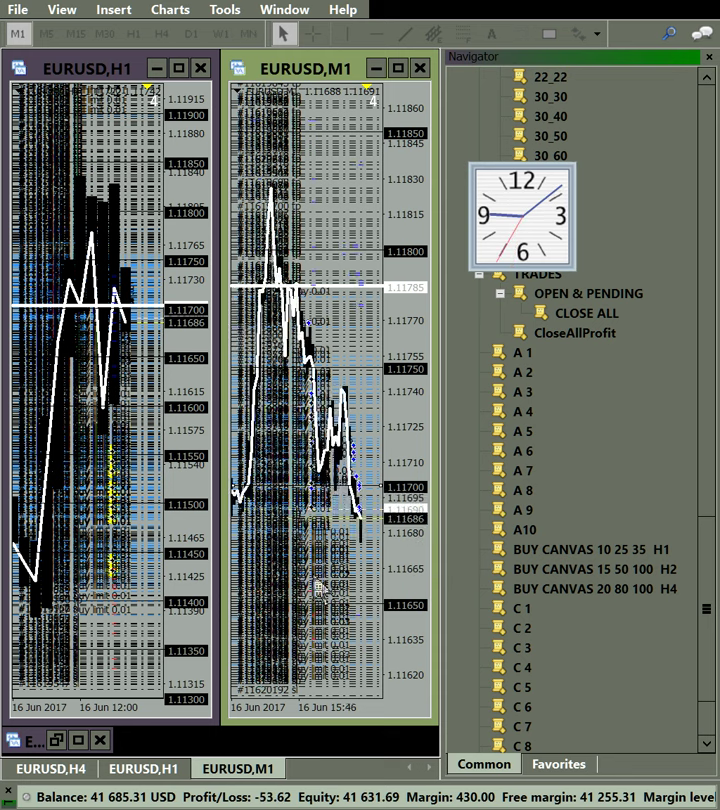
{"action": "key", "text": "minus"}
{"action": "key", "text": "plus"}
{"action": "key", "text": "plus"}
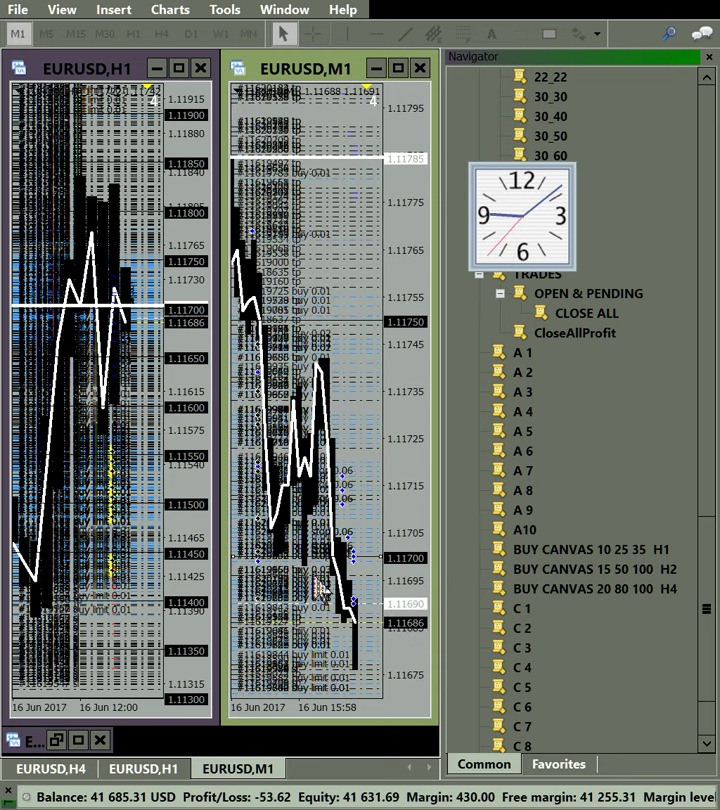
{"action": "key", "text": "plus"}
{"action": "key", "text": "plus"}
{"action": "scroll", "coordinate": [318, 589], "scroll_direction": "down", "scroll_amount": 2}
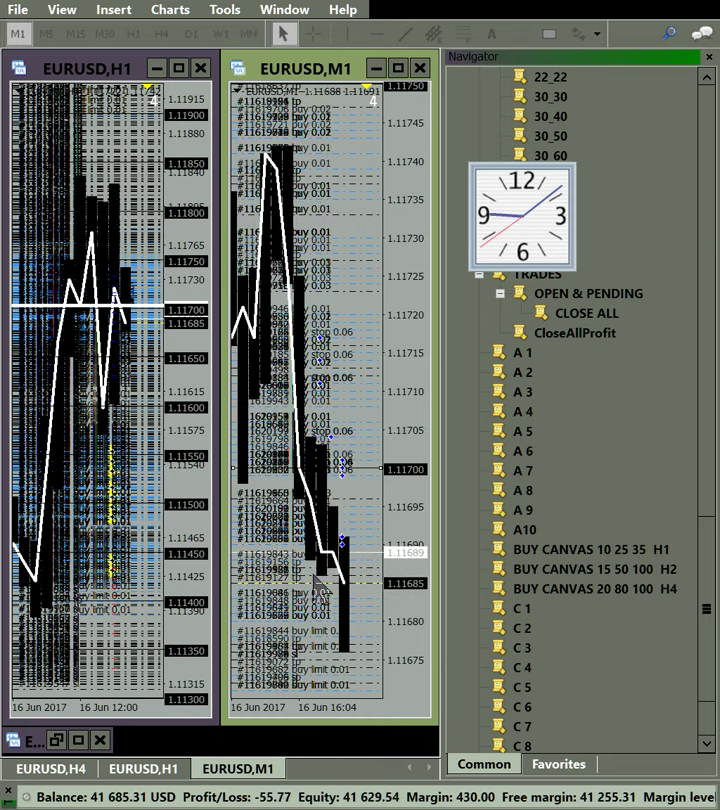
{"action": "left_click_drag", "start_coordinate": [403, 490], "coordinate": [414, 440]}
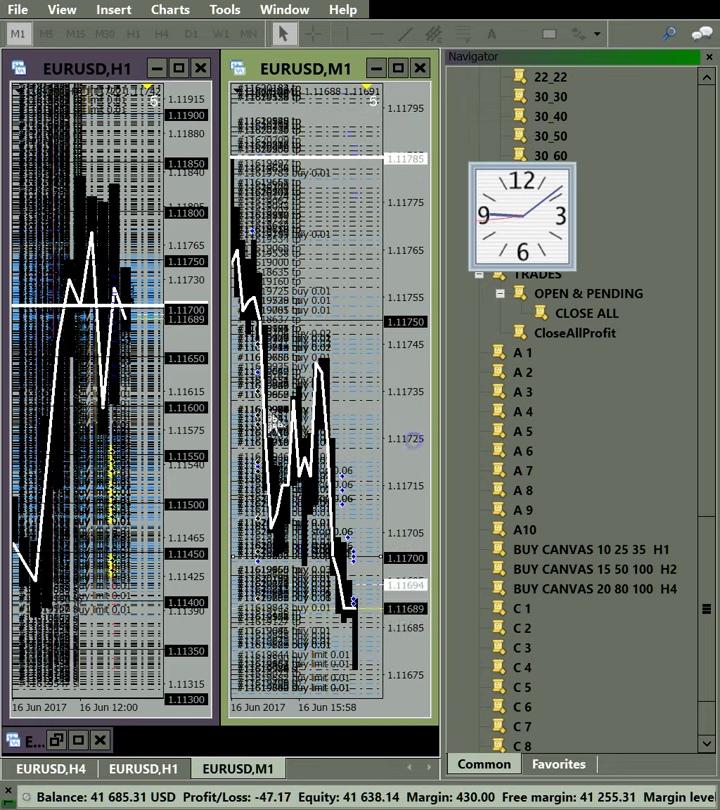
{"action": "left_click_drag", "start_coordinate": [208, 492], "coordinate": [204, 421]}
{"action": "left_click", "coordinate": [418, 458]}
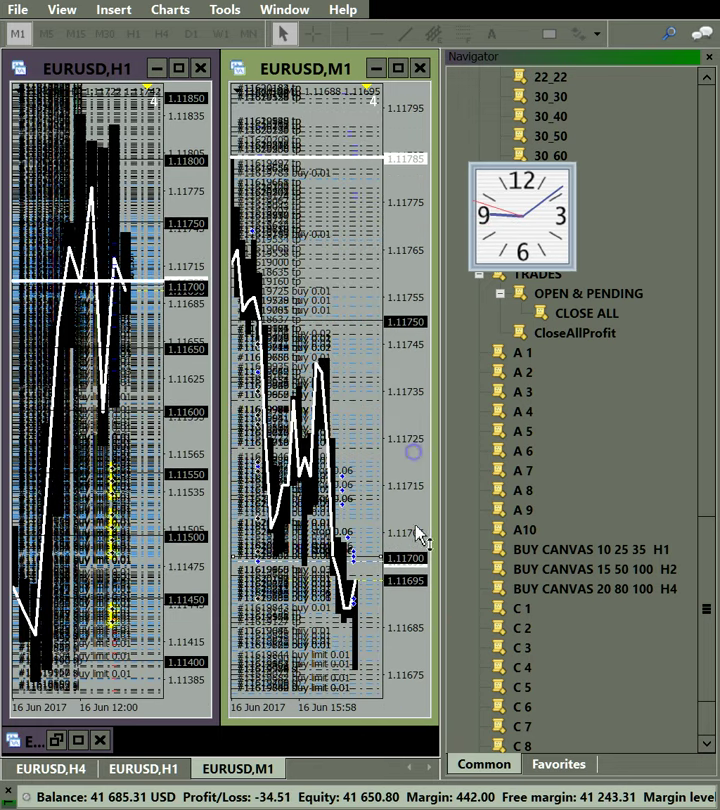
{"action": "left_click_drag", "start_coordinate": [421, 633], "coordinate": [423, 542]}
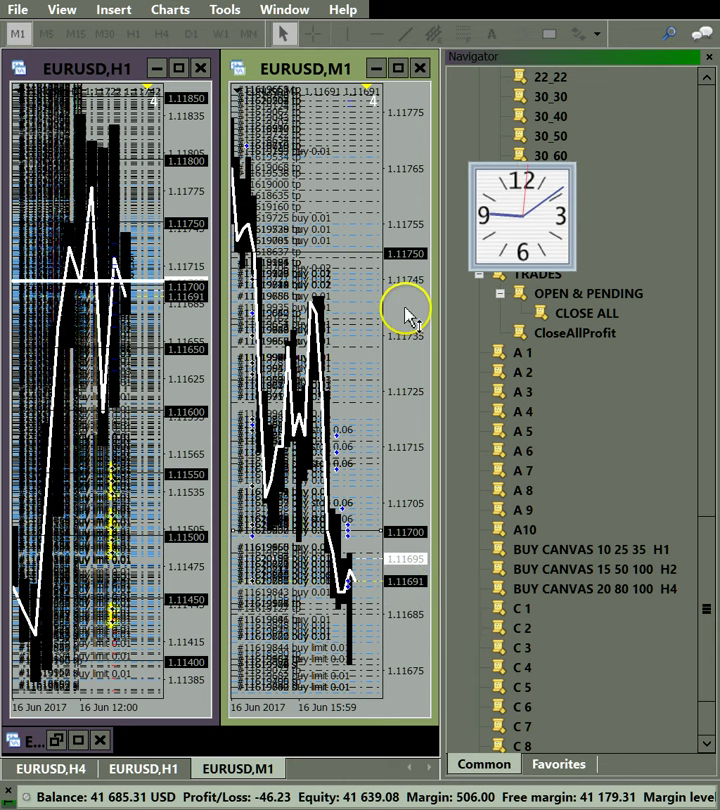
{"action": "left_click_drag", "start_coordinate": [405, 318], "coordinate": [412, 461]}
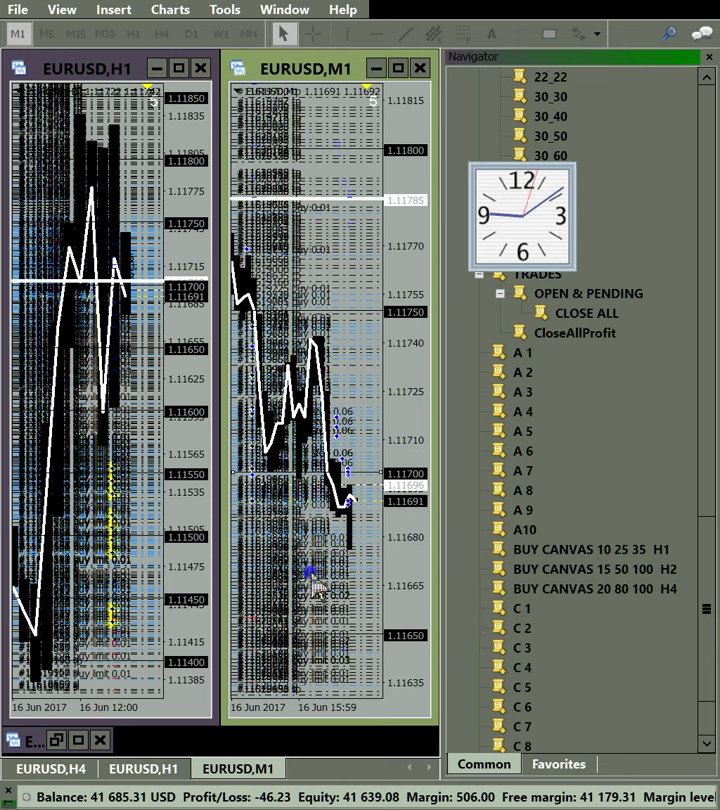
Expand the Terminal to show the full trade list and locate the pending 0.06 buy stop orders.
{"action": "left_click", "coordinate": [266, 786]}
{"action": "double_click", "coordinate": [259, 794]}
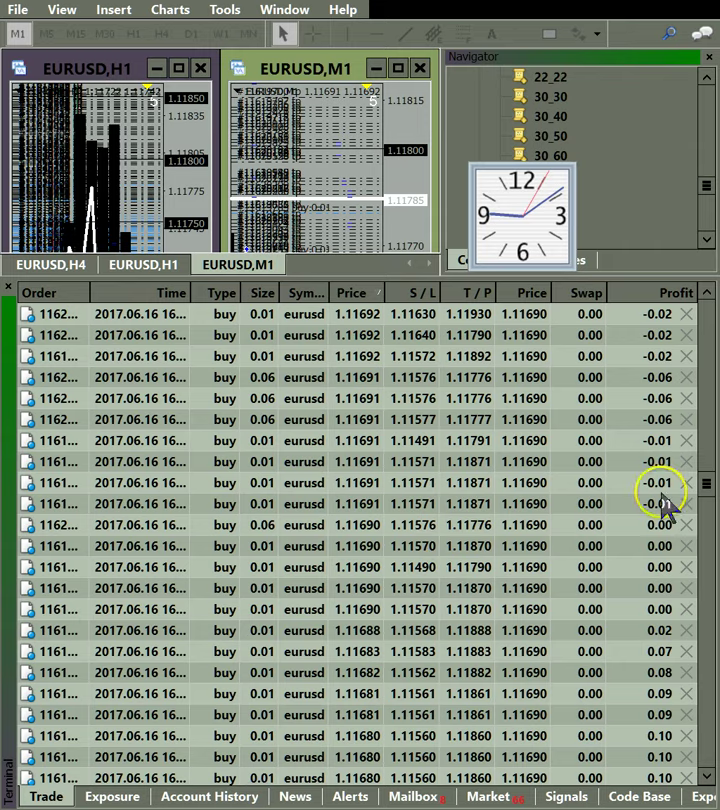
{"action": "left_click_drag", "start_coordinate": [705, 486], "coordinate": [713, 562]}
{"action": "double_click", "coordinate": [260, 620]}
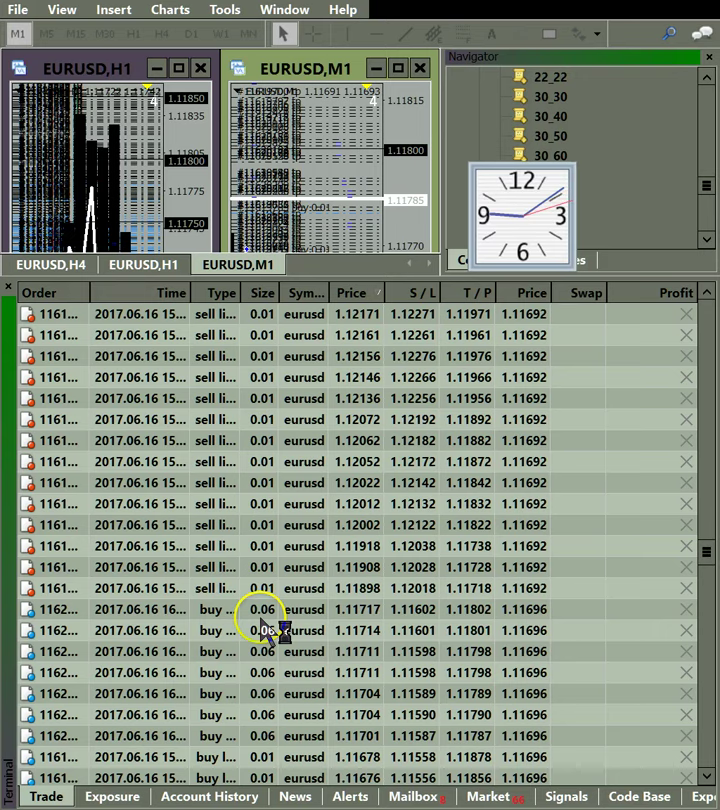
Delete the top five pending 0.06 buy stops, priced 1.11717 to 1.11704, and collapse the trade list to return to the M1 chart.
{"action": "left_click", "coordinate": [687, 609]}
{"action": "left_click", "coordinate": [687, 609]}
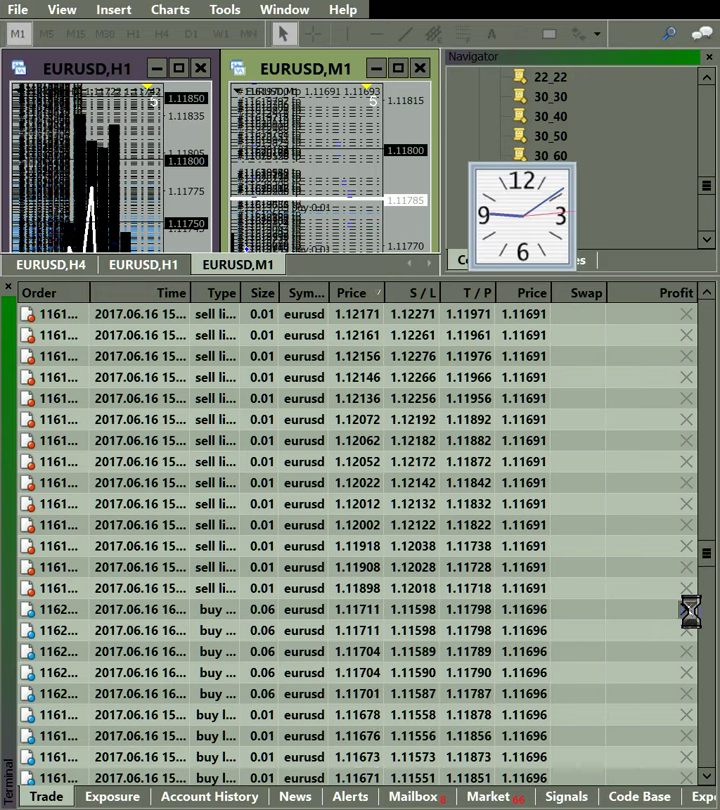
{"action": "left_click", "coordinate": [687, 609]}
{"action": "left_click", "coordinate": [687, 609]}
{"action": "left_click", "coordinate": [687, 609]}
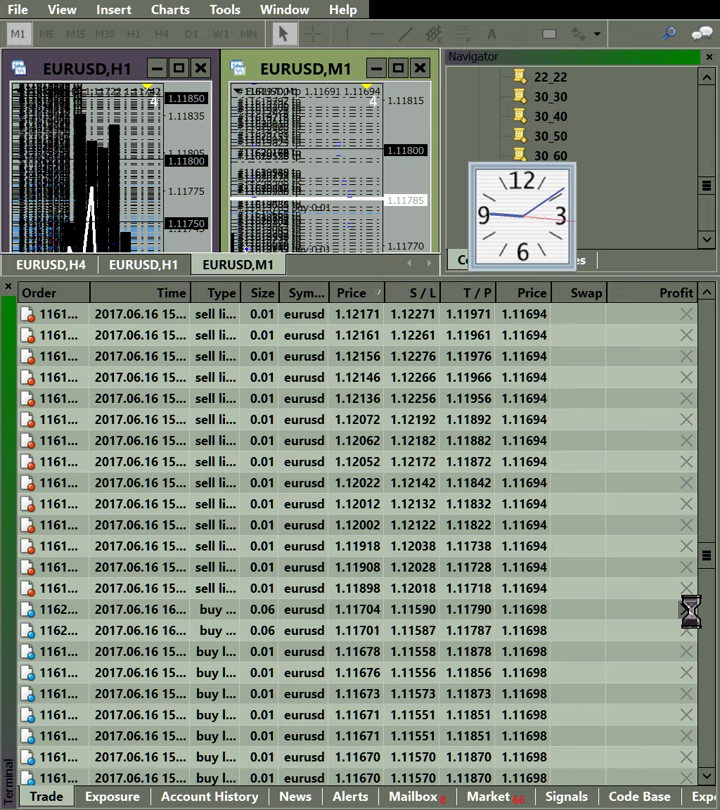
{"action": "left_click", "coordinate": [687, 609]}
{"action": "left_click", "coordinate": [270, 620]}
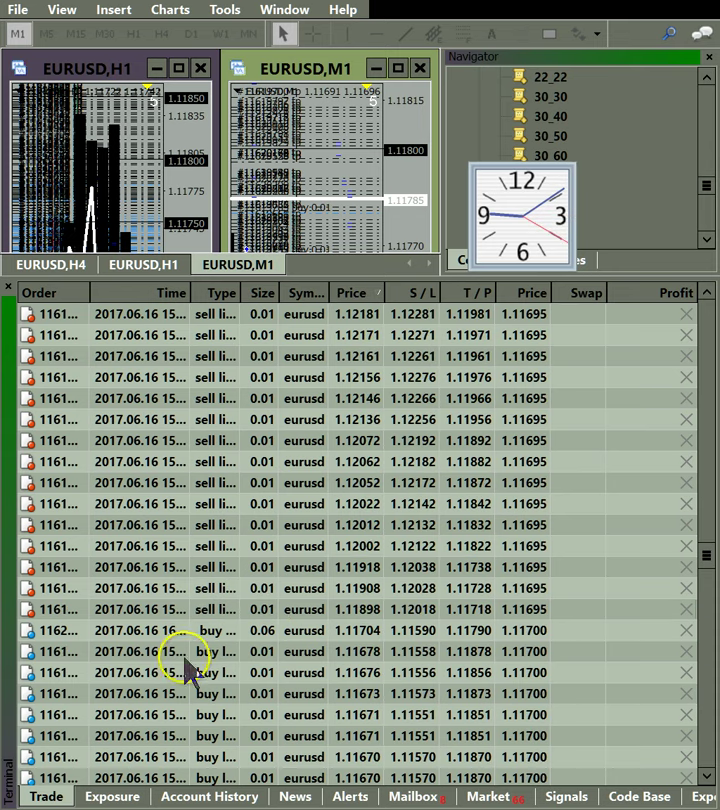
{"action": "left_click", "coordinate": [14, 480]}
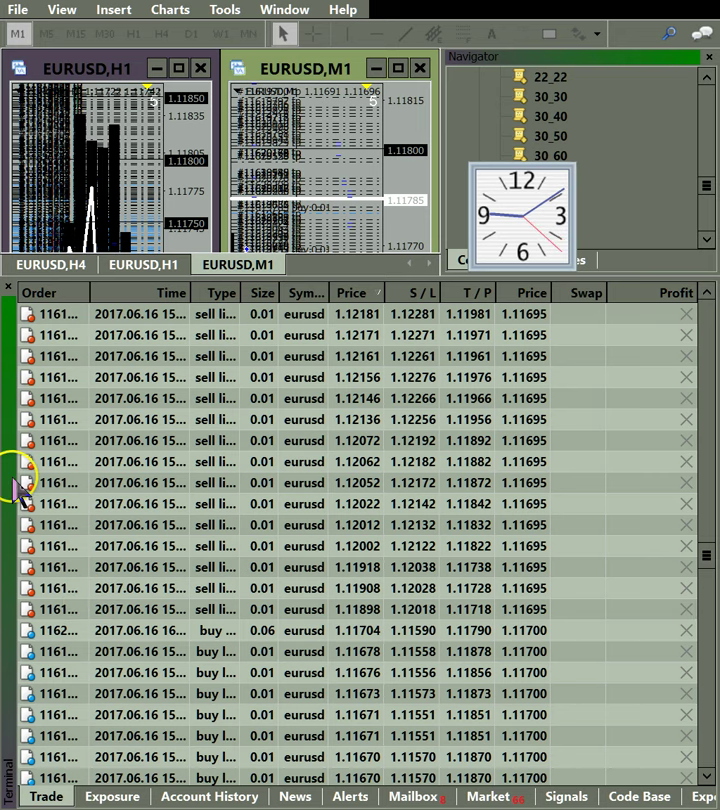
{"action": "double_click", "coordinate": [8, 478]}
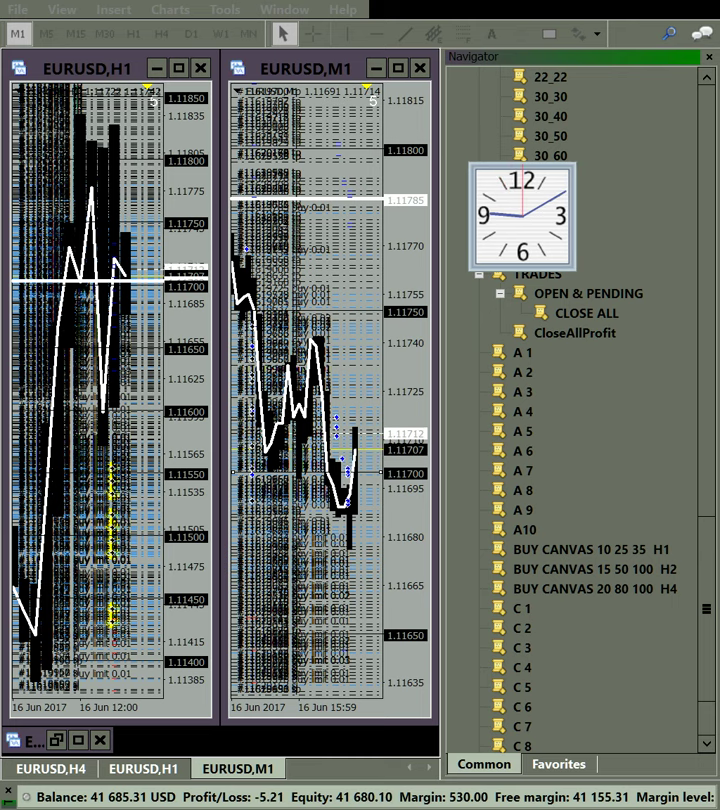
{"action": "left_click", "coordinate": [282, 480]}
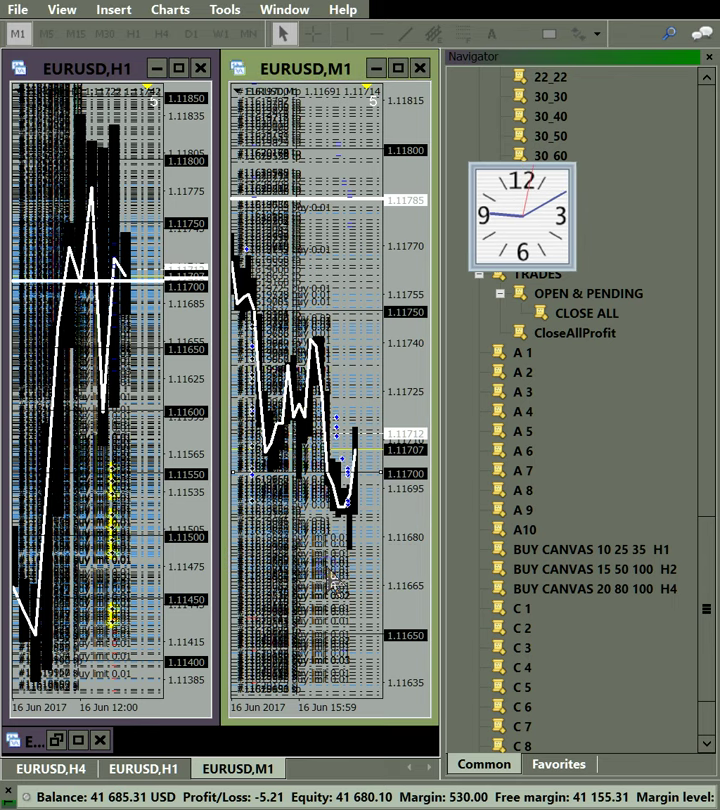
Zoom in on the EURUSD M1 chart and stretch its price scale around the current price.
{"action": "key", "text": "plus"}
{"action": "left_click", "coordinate": [322, 458]}
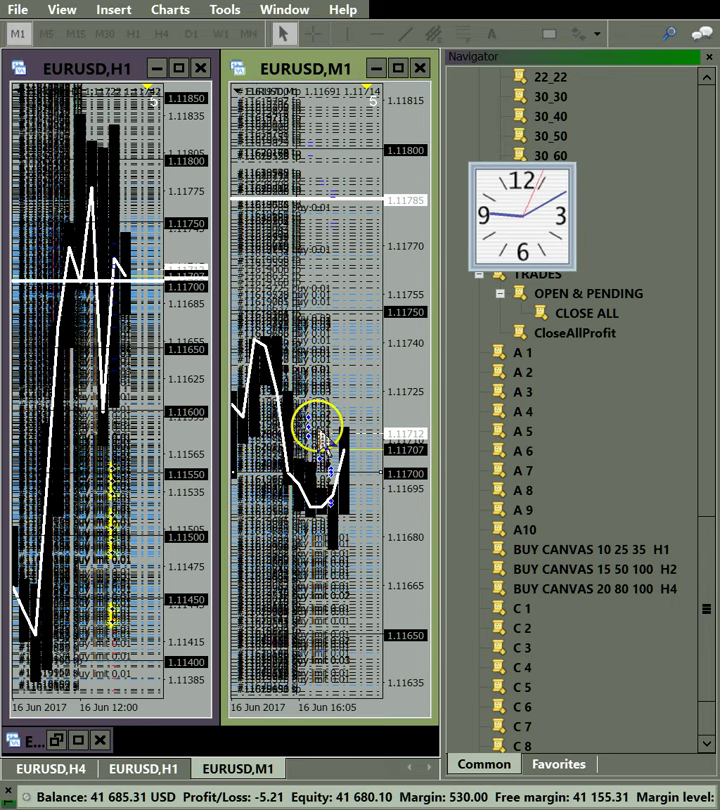
{"action": "left_click", "coordinate": [351, 557]}
{"action": "key", "text": "ctrl+Tab"}
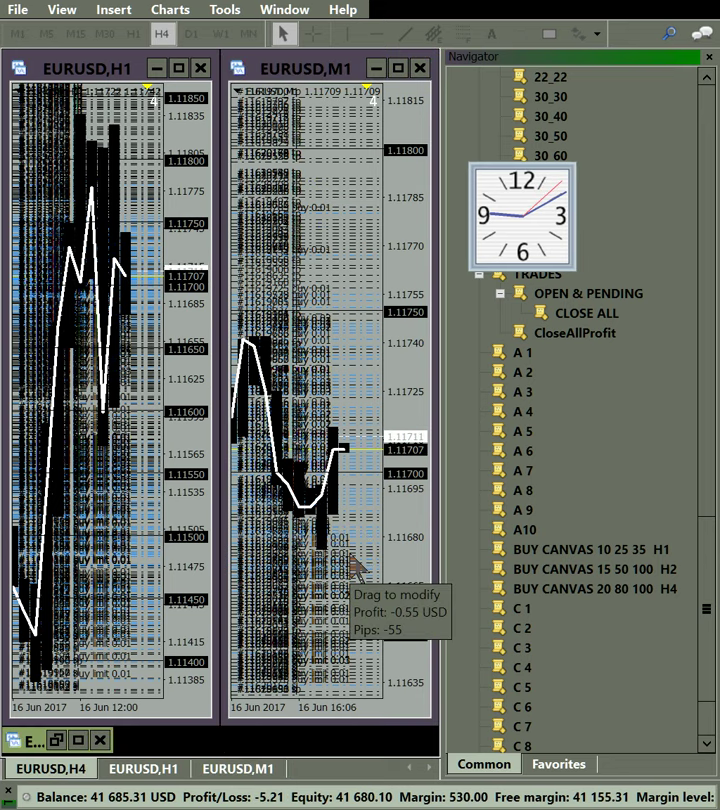
{"action": "left_click_drag", "start_coordinate": [403, 543], "coordinate": [405, 432]}
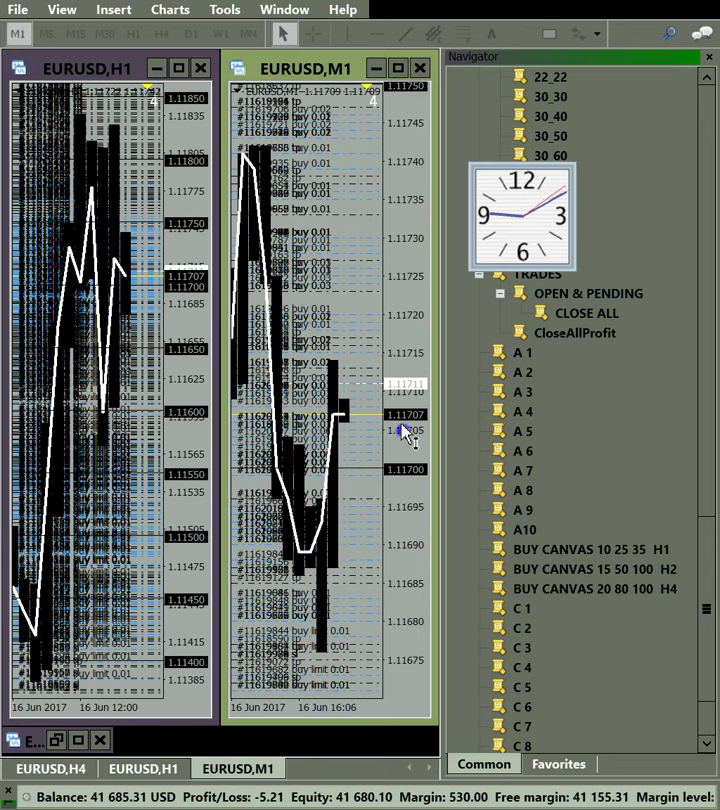
Readjust the price scales of the EURUSD H1 and M1 charts and move the clock down over the A-series scripts in the Navigator.
{"action": "left_click", "coordinate": [102, 450]}
{"action": "left_click_drag", "start_coordinate": [180, 394], "coordinate": [184, 450]}
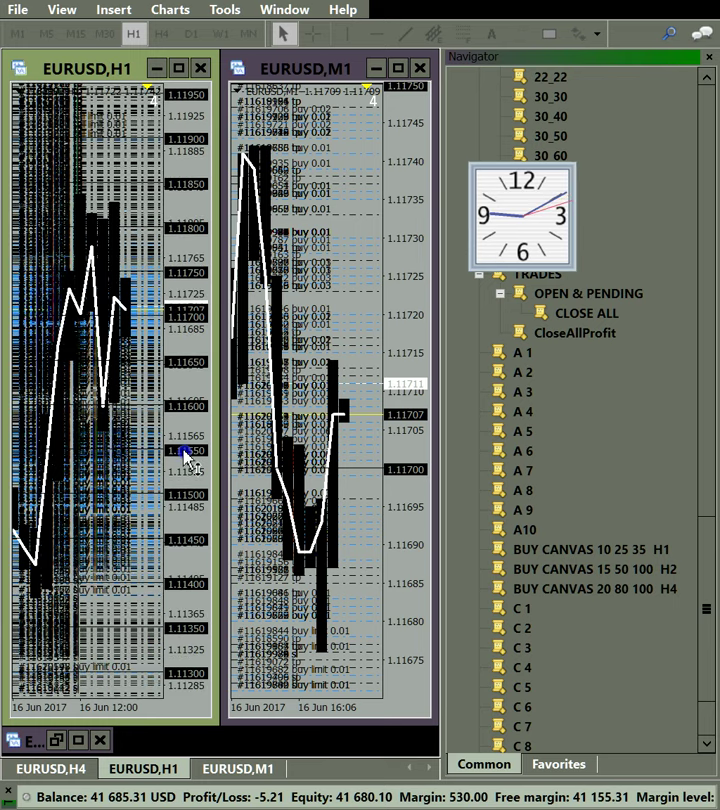
{"action": "left_click_drag", "start_coordinate": [409, 393], "coordinate": [415, 485]}
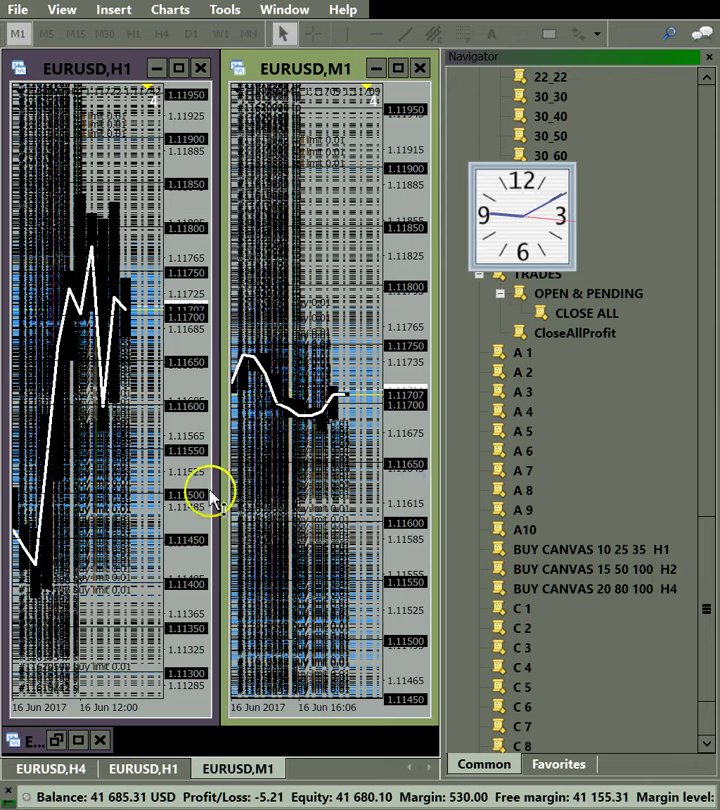
{"action": "left_click_drag", "start_coordinate": [208, 492], "coordinate": [190, 470]}
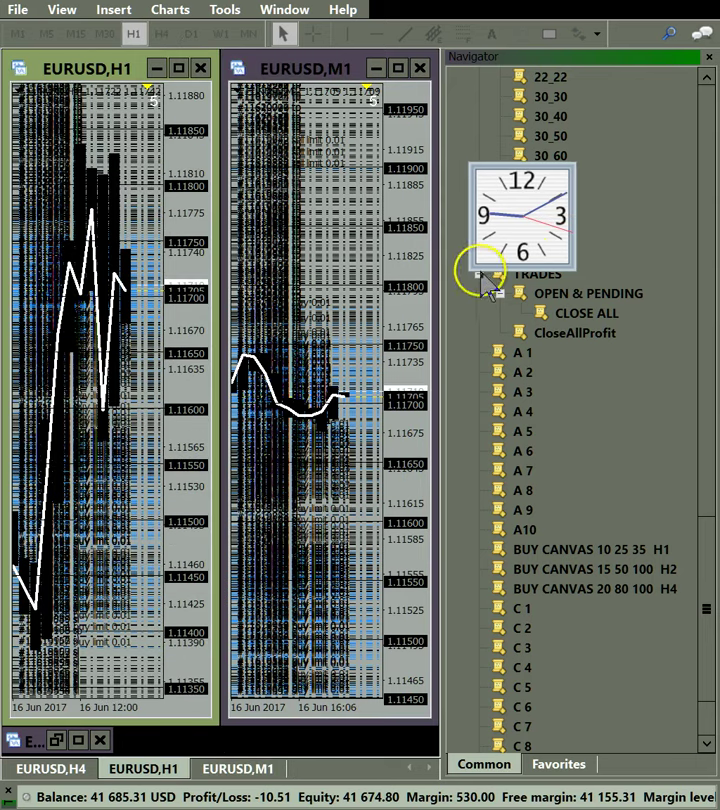
{"action": "left_click_drag", "start_coordinate": [506, 215], "coordinate": [580, 415]}
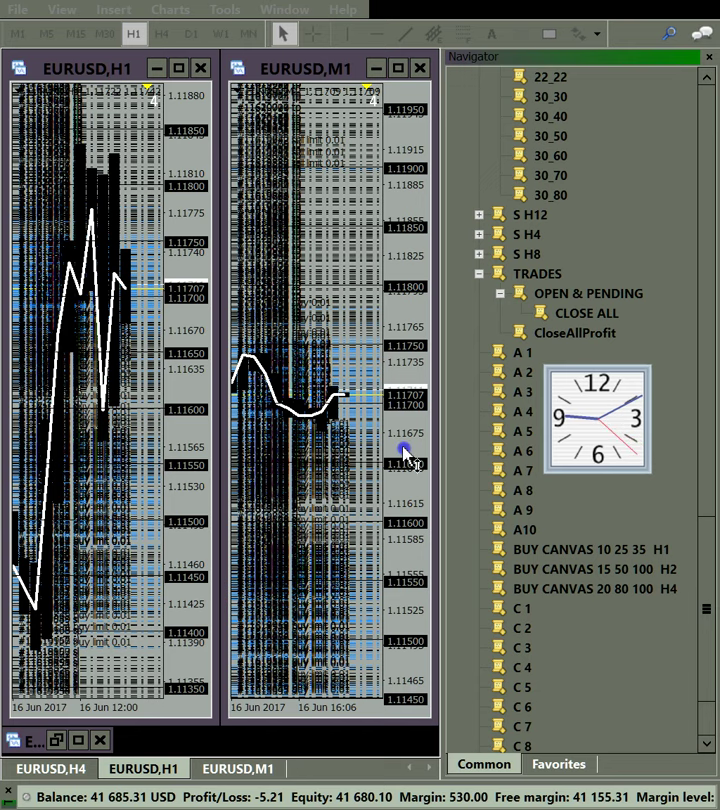
{"action": "left_click_drag", "start_coordinate": [410, 460], "coordinate": [407, 255]}
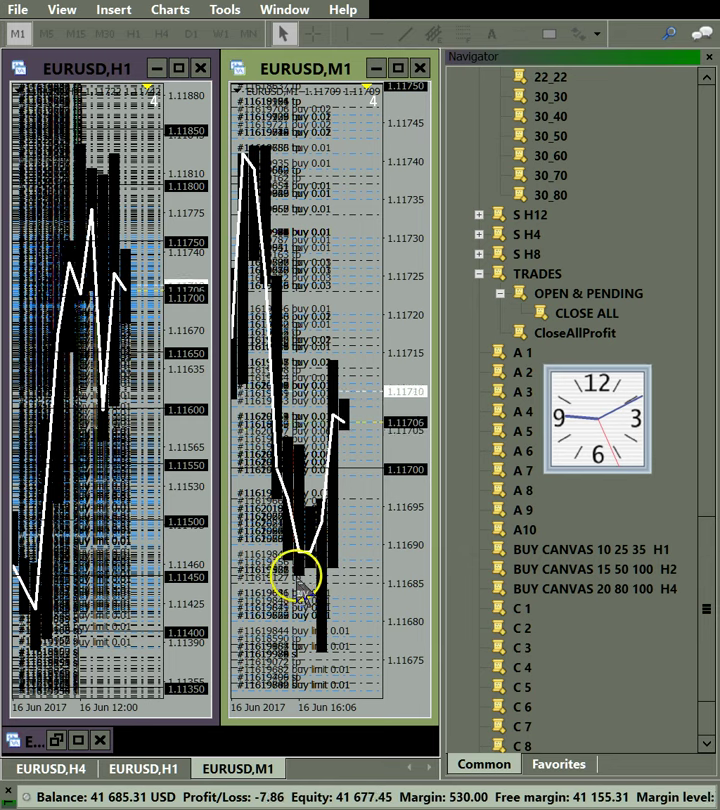
Mark the M1 chart's lowest line point and the candle range below it in yellow.
{"action": "mouse_move", "coordinate": [299, 561]}
{"action": "left_mouse_down"}
{"action": "mouse_move", "coordinate": [300, 613]}
{"action": "mouse_move", "coordinate": [340, 580]}
{"action": "mouse_move", "coordinate": [311, 567]}
{"action": "left_mouse_up"}
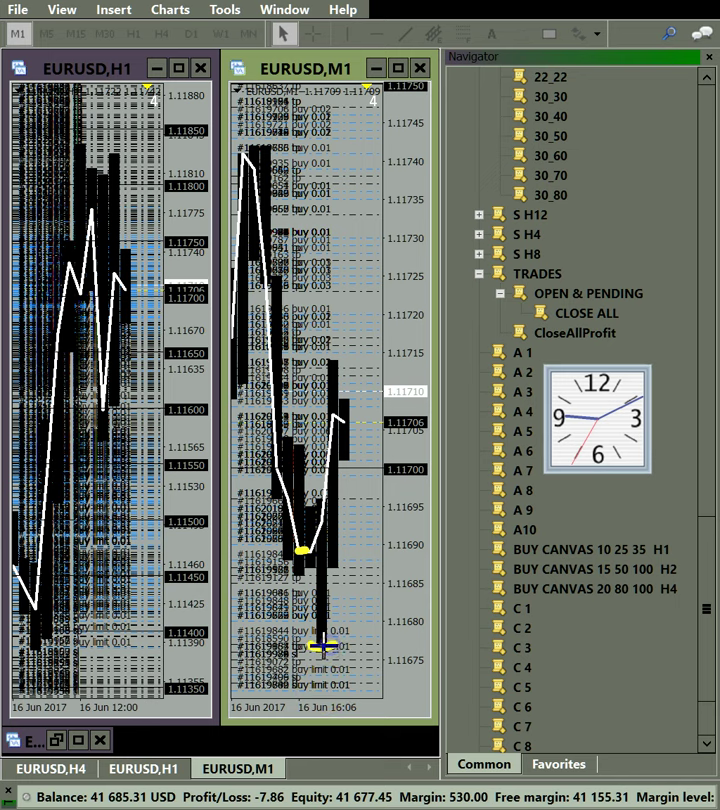
{"action": "left_click", "coordinate": [300, 550]}
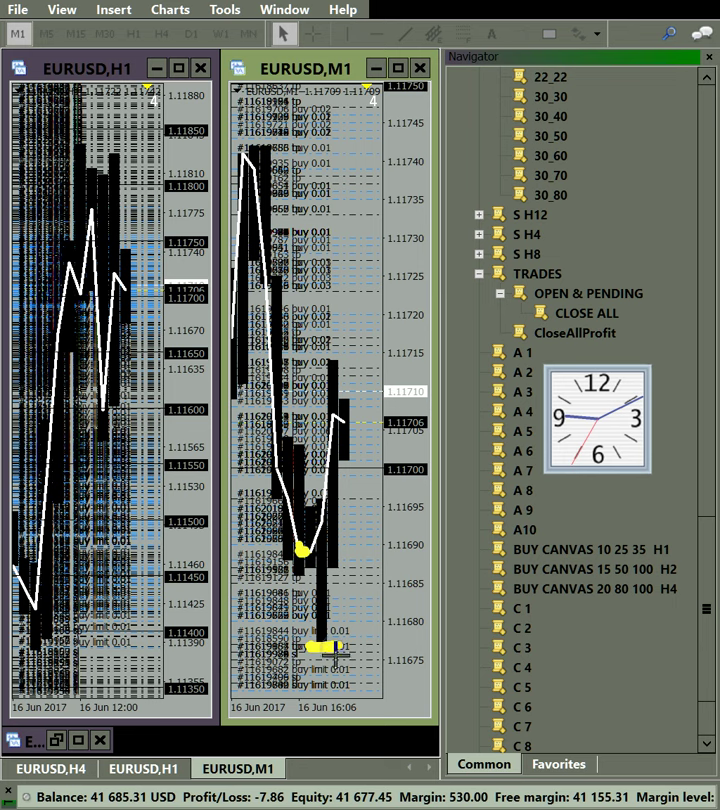
{"action": "left_click", "coordinate": [299, 584]}
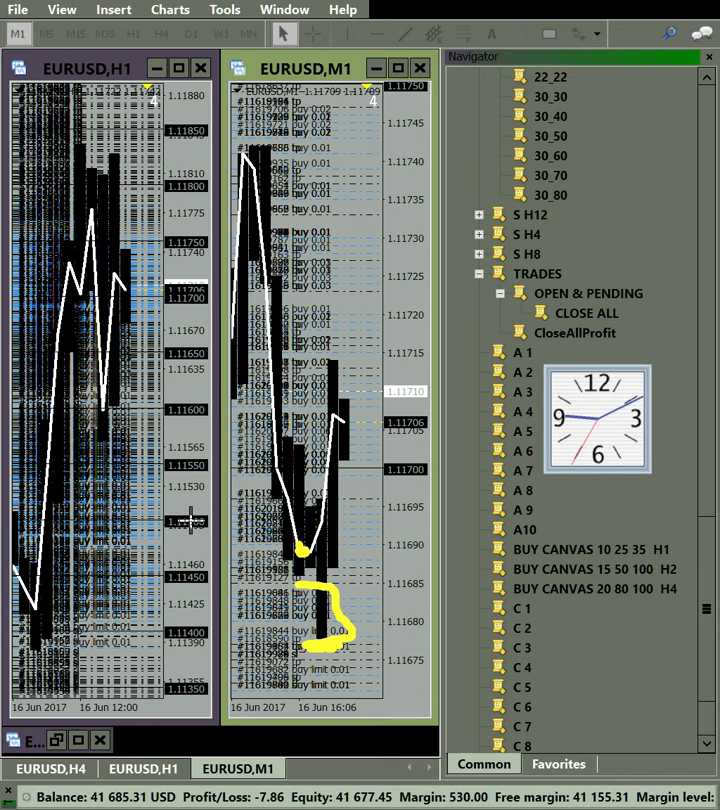
Mark the H1 chart's recent highs, low and current price area in yellow, and clear all the markings.
{"action": "left_click_drag", "start_coordinate": [90, 168], "coordinate": [133, 168]}
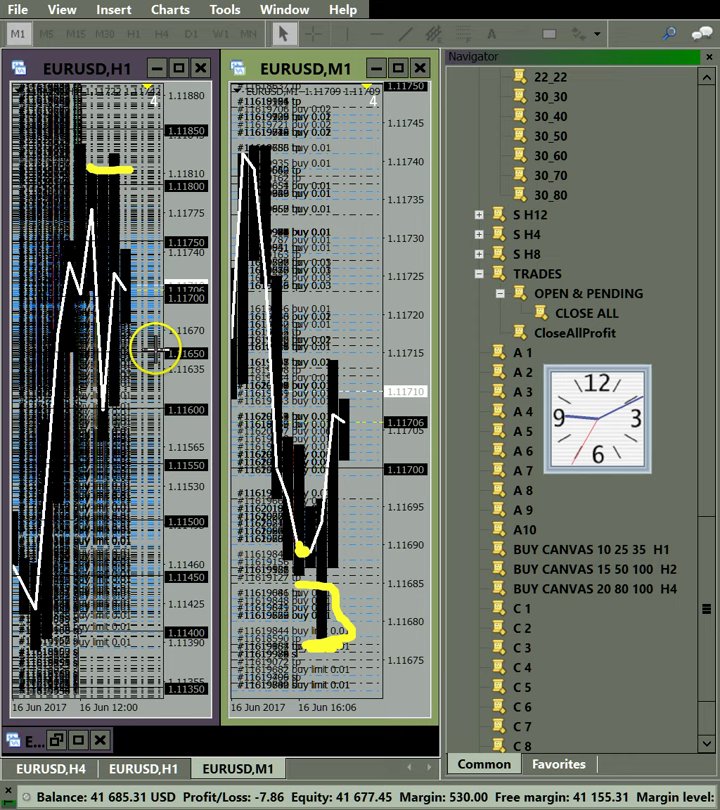
{"action": "left_click_drag", "start_coordinate": [117, 275], "coordinate": [146, 214]}
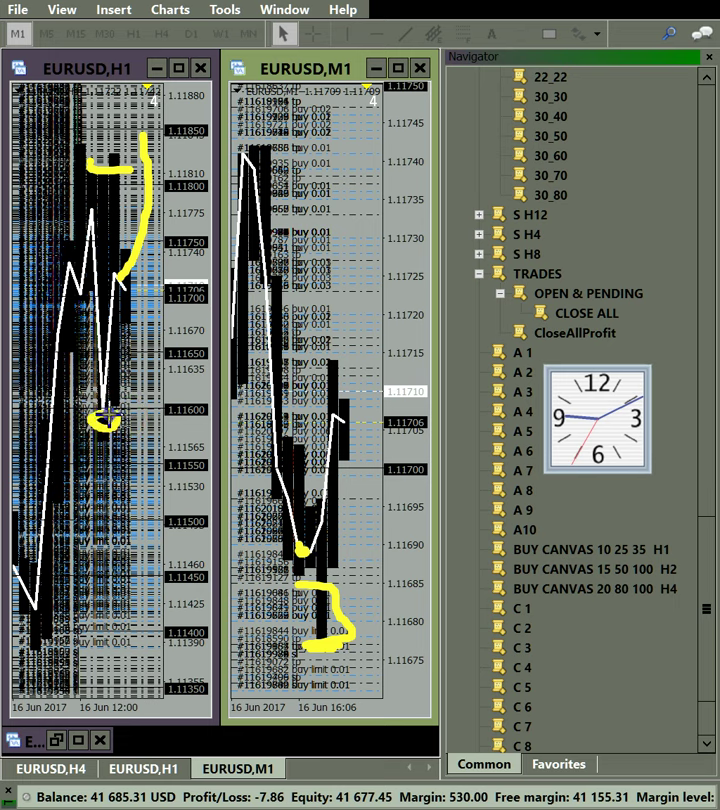
{"action": "mouse_move", "coordinate": [129, 170]}
{"action": "left_mouse_down"}
{"action": "mouse_move", "coordinate": [112, 156]}
{"action": "mouse_move", "coordinate": [129, 164]}
{"action": "left_mouse_up"}
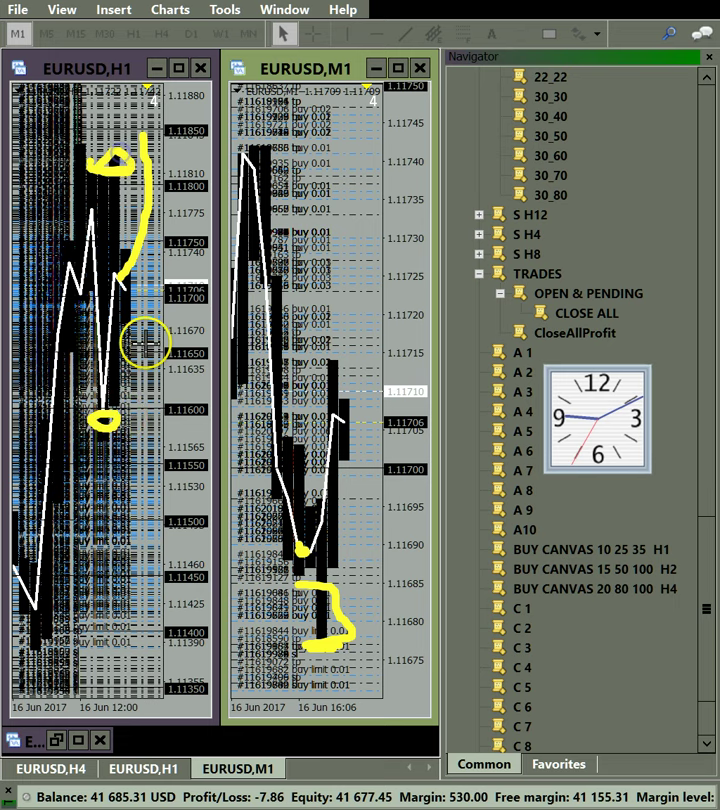
{"action": "left_click_drag", "start_coordinate": [118, 301], "coordinate": [145, 289]}
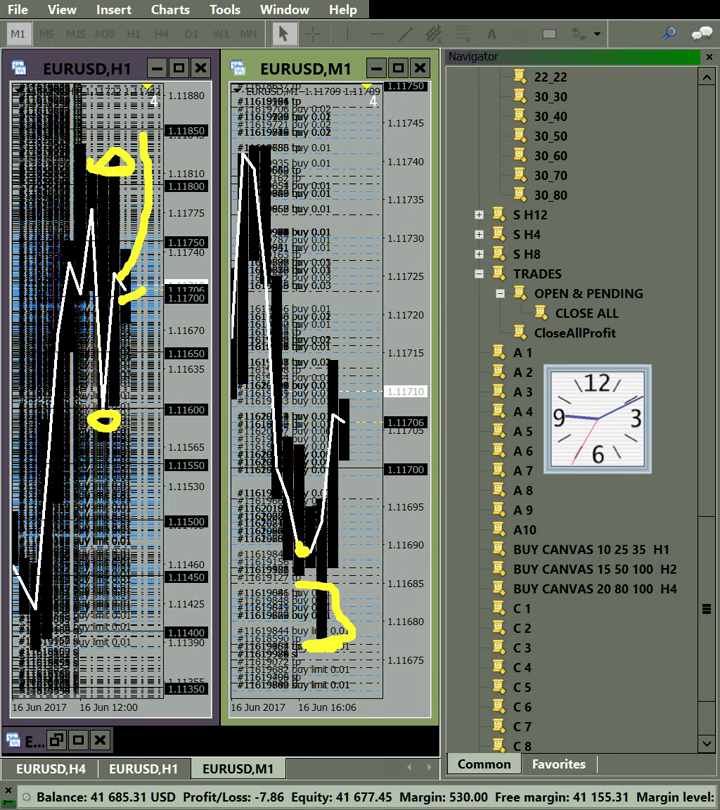
{"action": "key", "text": "Escape"}
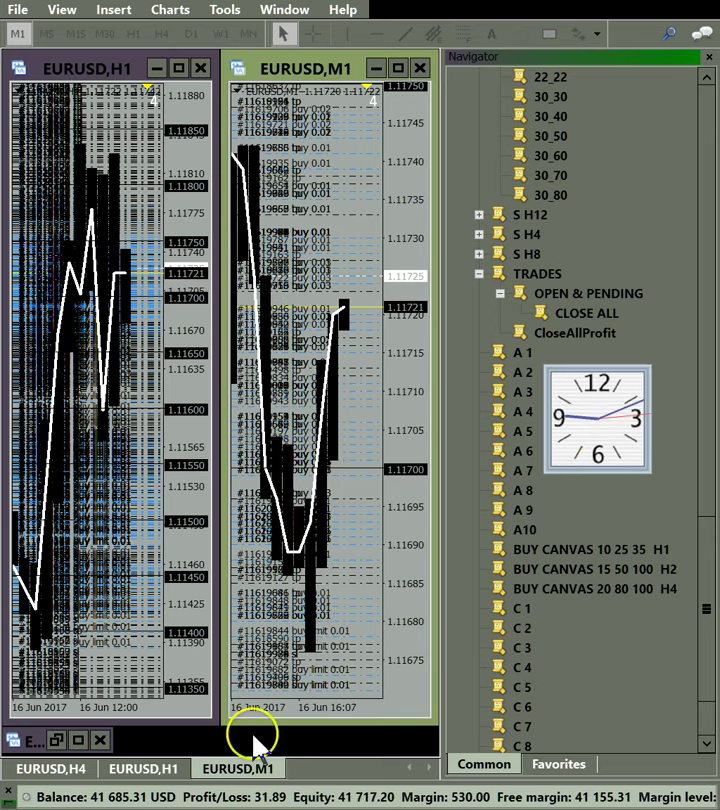
Rescale the M1 chart's prices to span about 1.11650 to 1.11765.
{"action": "mouse_move", "coordinate": [398, 443]}
{"action": "left_mouse_down"}
{"action": "mouse_move", "coordinate": [407, 495]}
{"action": "mouse_move", "coordinate": [403, 460]}
{"action": "left_mouse_up"}
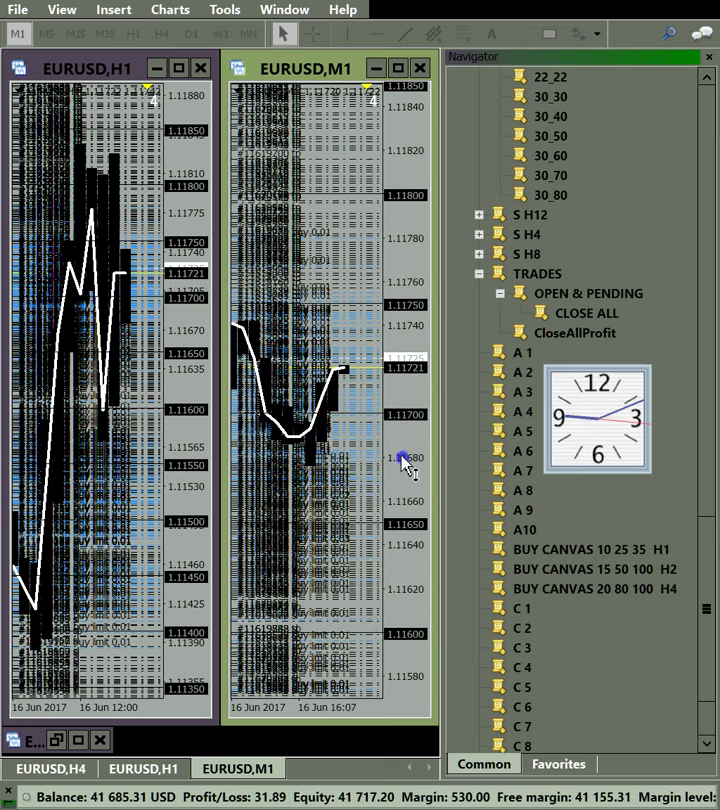
{"action": "left_click", "coordinate": [354, 485]}
{"action": "left_click_drag", "start_coordinate": [410, 515], "coordinate": [414, 458]}
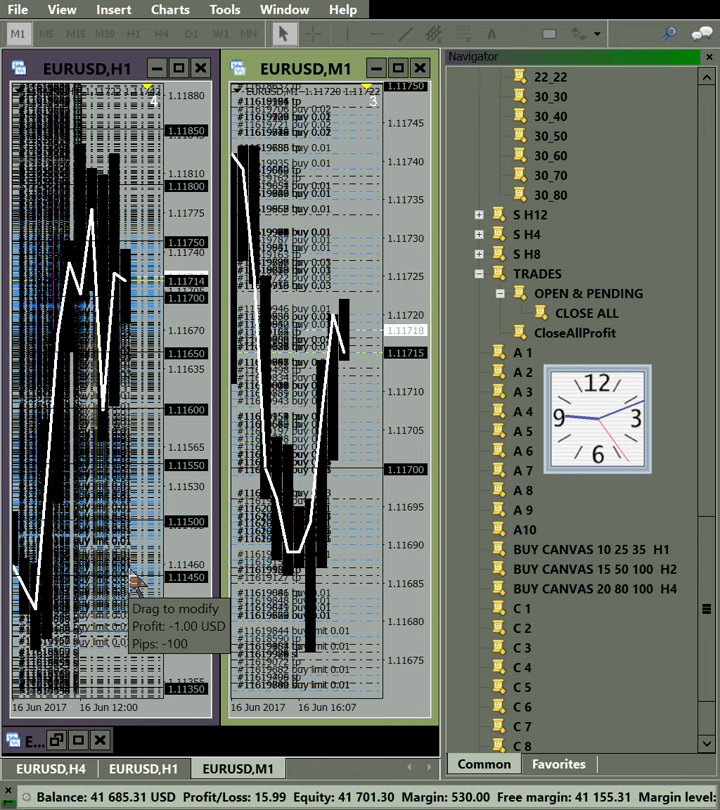
{"action": "left_click_drag", "start_coordinate": [395, 528], "coordinate": [399, 534]}
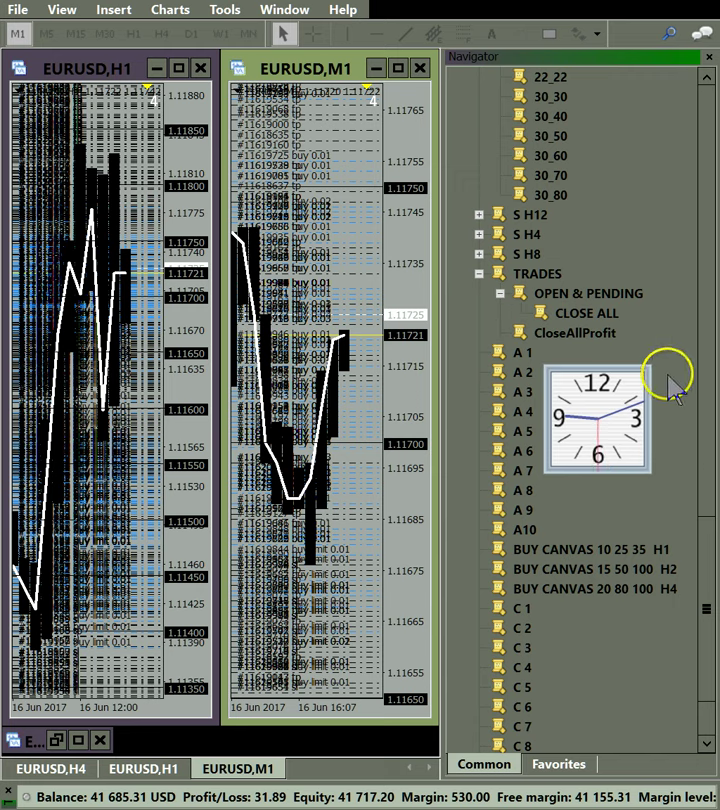
Apply the LIMIT DROP script 00 X 1 LIN H8 10-20~1-2 to the M1 chart repeatedly at levels just below the current price.
{"action": "left_click_drag", "start_coordinate": [714, 576], "coordinate": [702, 259]}
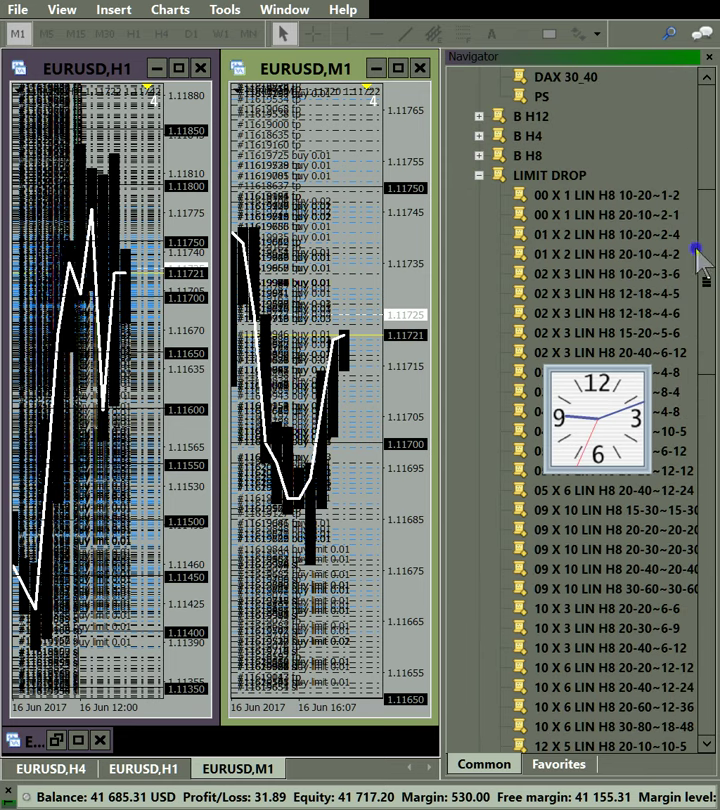
{"action": "left_click", "coordinate": [418, 372]}
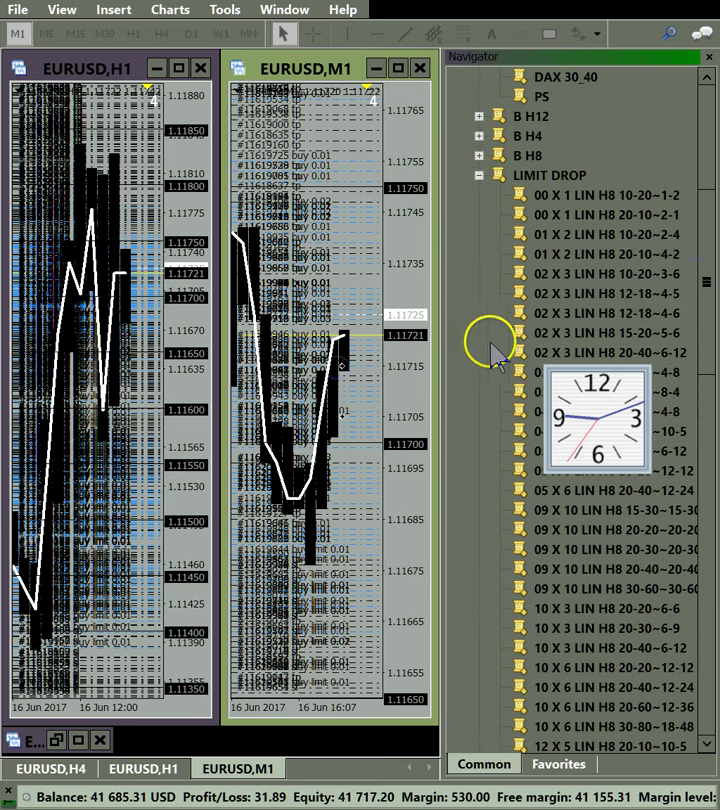
{"action": "left_click_drag", "start_coordinate": [557, 200], "coordinate": [479, 260]}
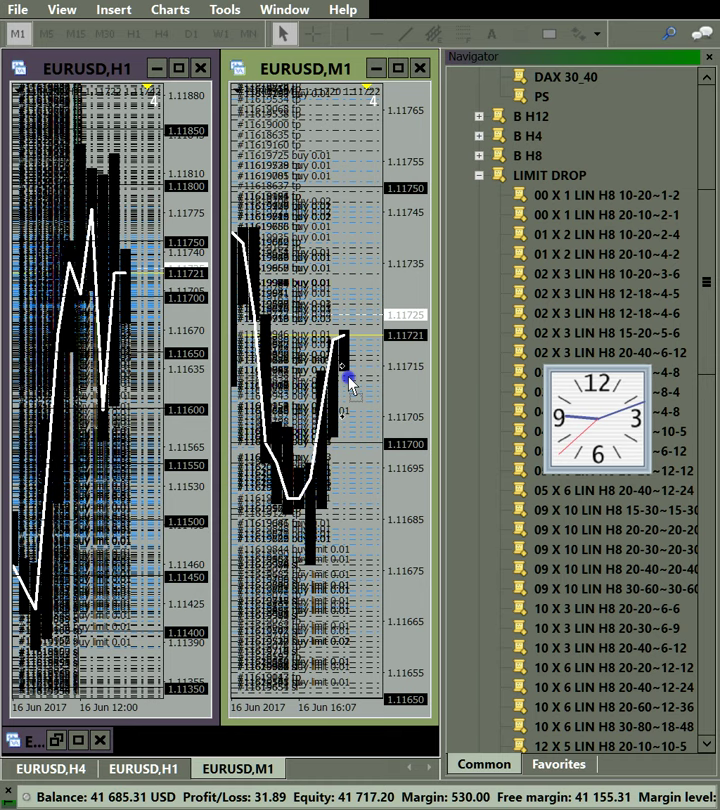
{"action": "left_click_drag", "start_coordinate": [348, 378], "coordinate": [348, 380]}
{"action": "left_click_drag", "start_coordinate": [534, 200], "coordinate": [342, 400]}
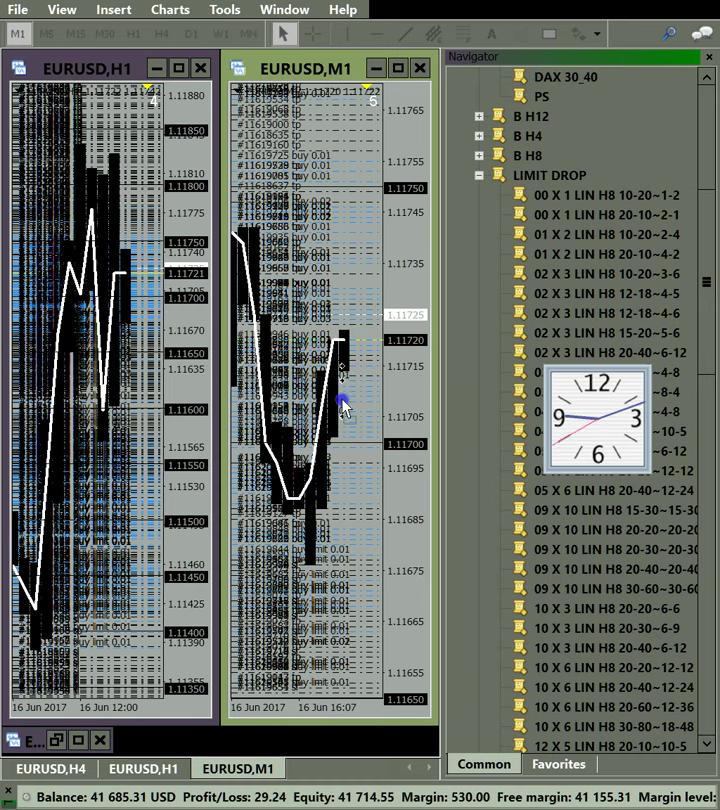
Apply further LIMIT DROP scripts lower on the M1 chart, near 1.11695 and 1.11690.
{"action": "left_click", "coordinate": [521, 222]}
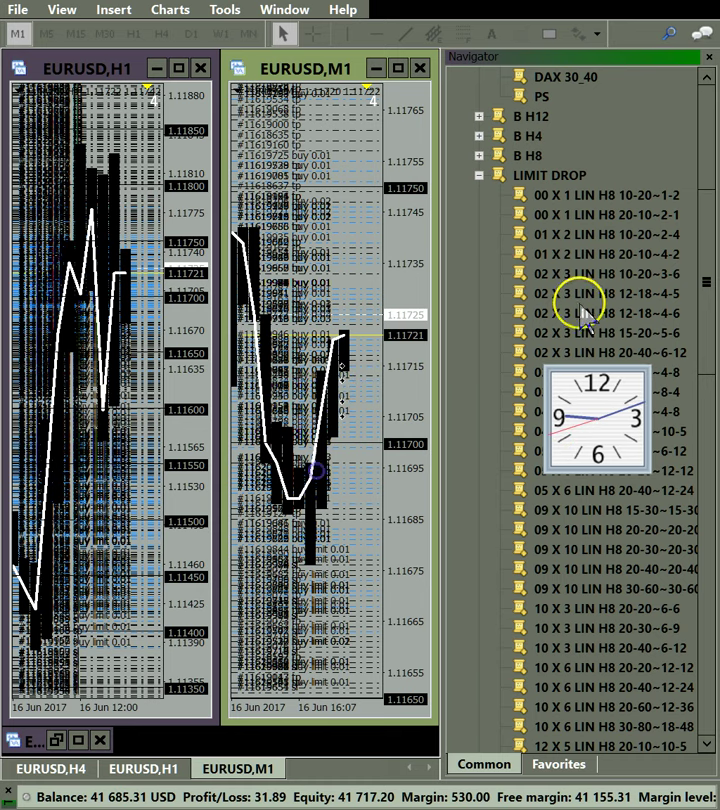
{"action": "left_click", "coordinate": [375, 450]}
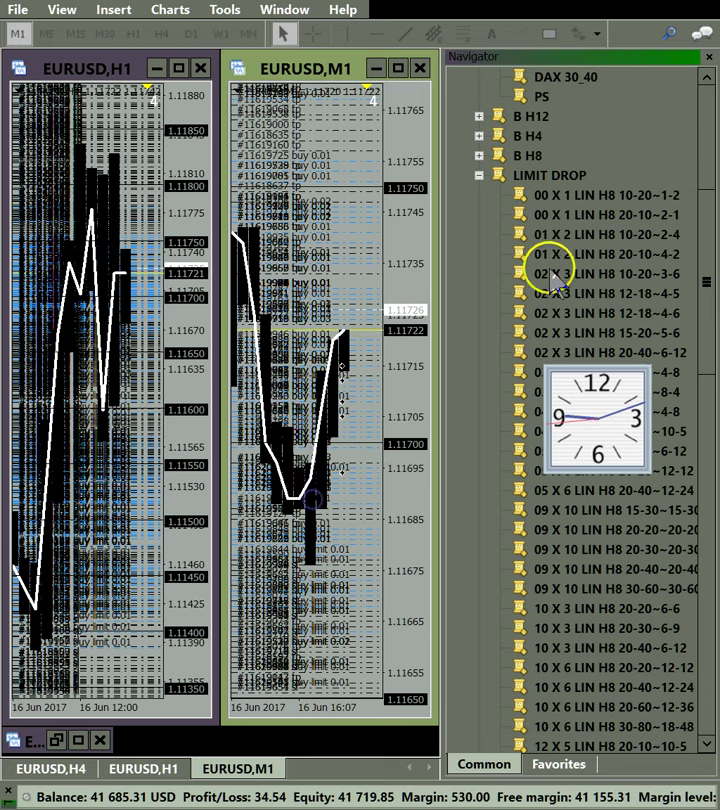
{"action": "left_click", "coordinate": [352, 470]}
{"action": "left_click", "coordinate": [291, 553]}
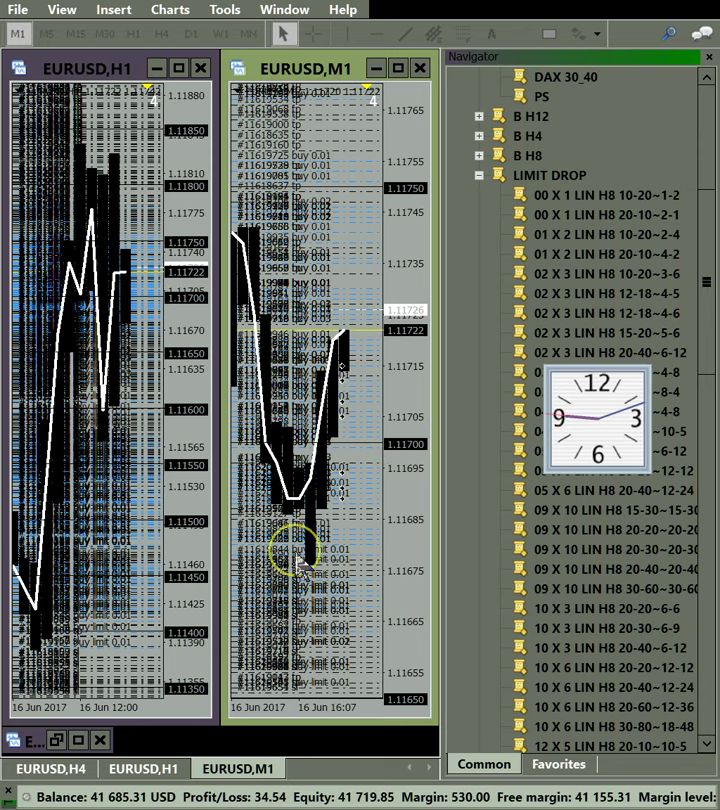
{"action": "left_click", "coordinate": [304, 506]}
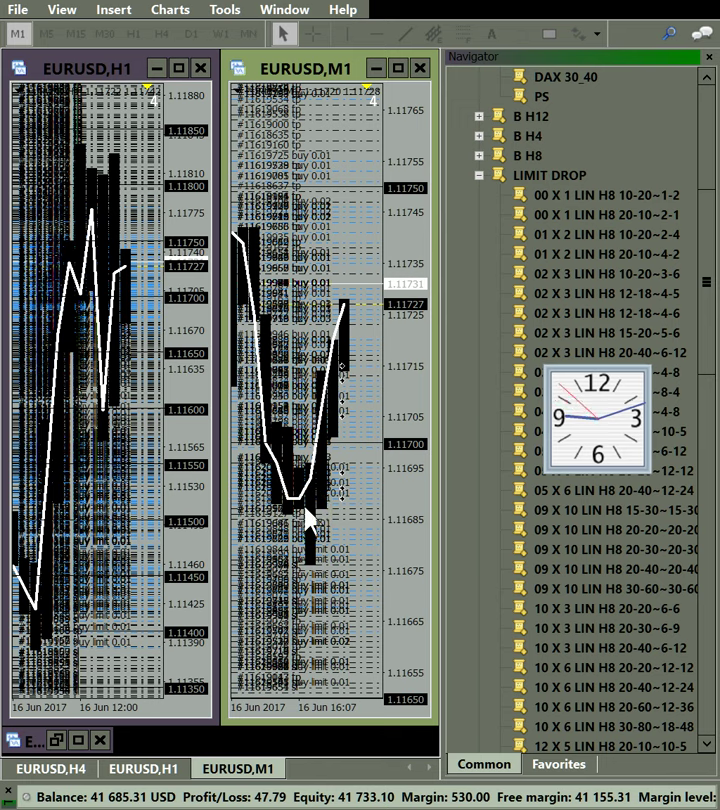
{"action": "left_click", "coordinate": [308, 630]}
{"action": "left_click", "coordinate": [360, 628]}
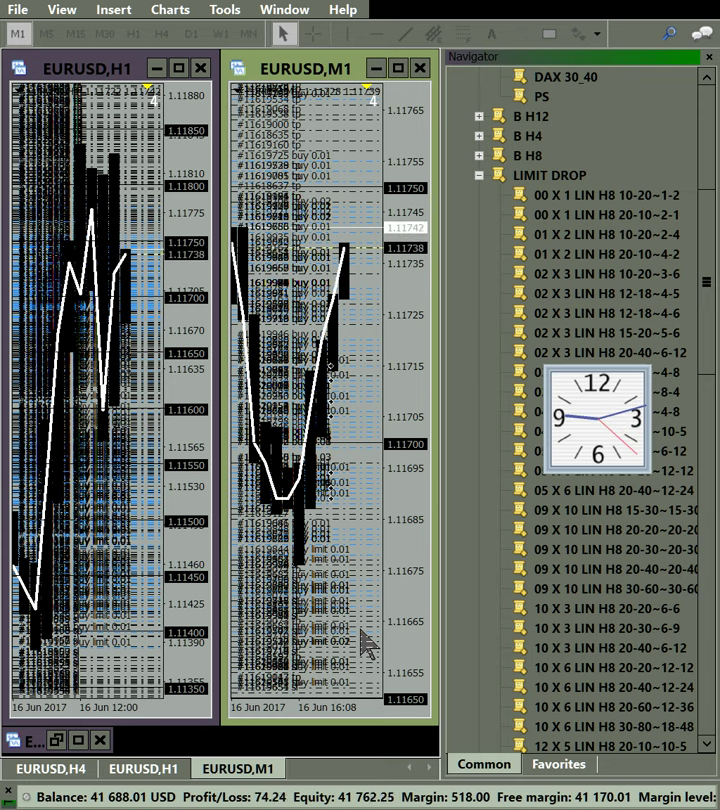
{"action": "left_click", "coordinate": [335, 616]}
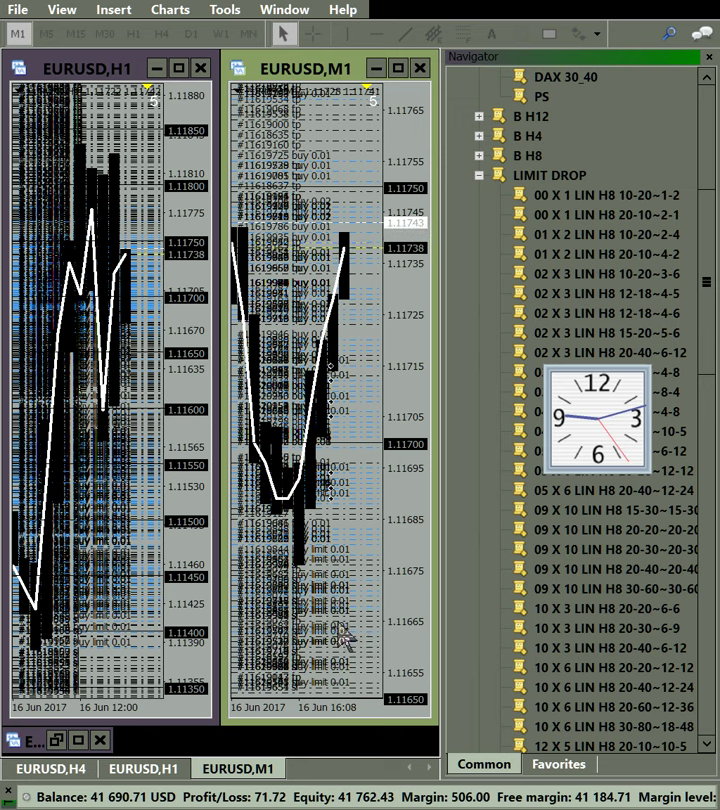
Zoom out the M1 chart and widen its price range to examine the orders above and below the recent price swing.
{"action": "key", "text": "minus"}
{"action": "left_click", "coordinate": [331, 612]}
{"action": "left_click_drag", "start_coordinate": [418, 487], "coordinate": [404, 518]}
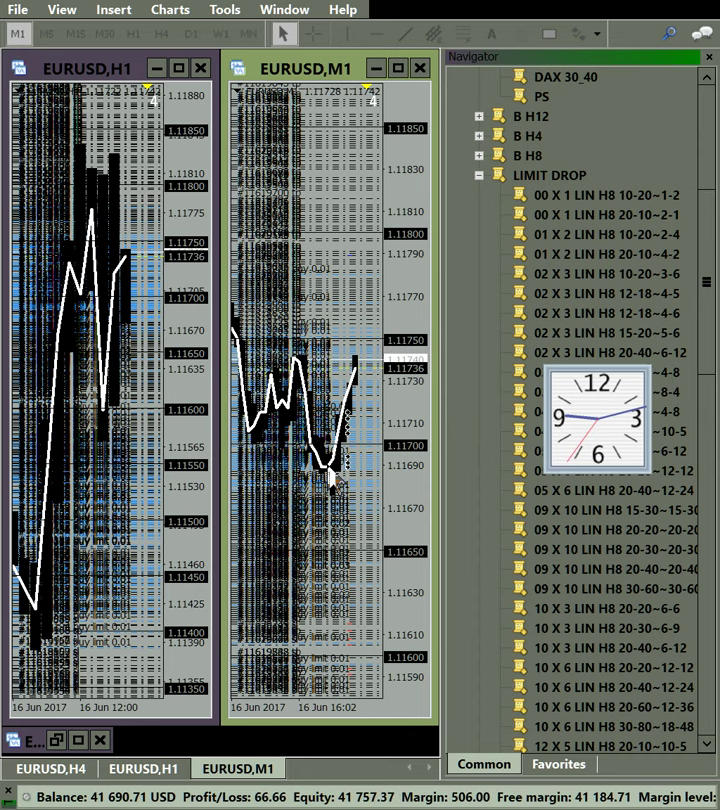
{"action": "left_click", "coordinate": [310, 372]}
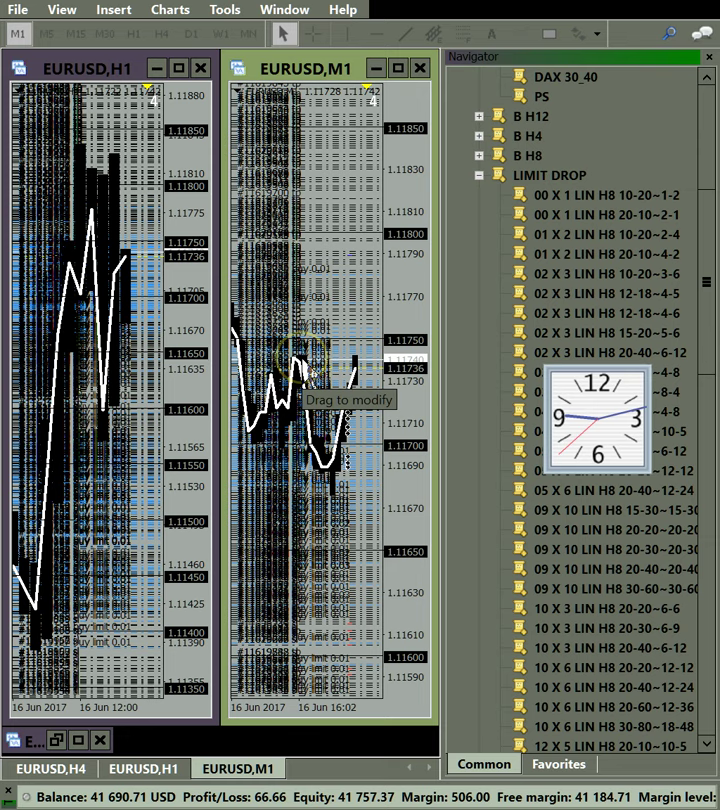
{"action": "left_click_drag", "start_coordinate": [310, 372], "coordinate": [323, 285]}
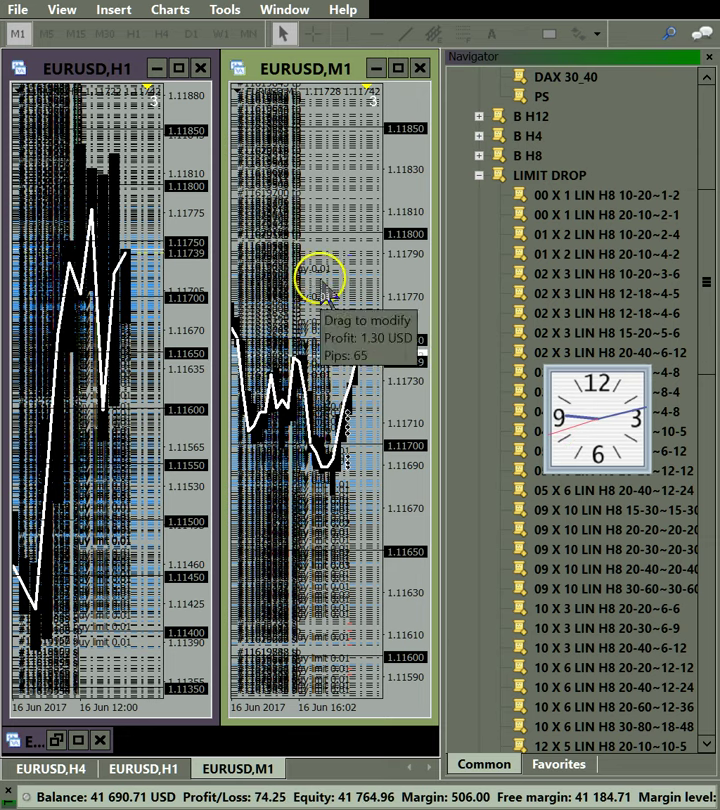
{"action": "left_click", "coordinate": [311, 283]}
{"action": "left_click_drag", "start_coordinate": [312, 459], "coordinate": [307, 457]}
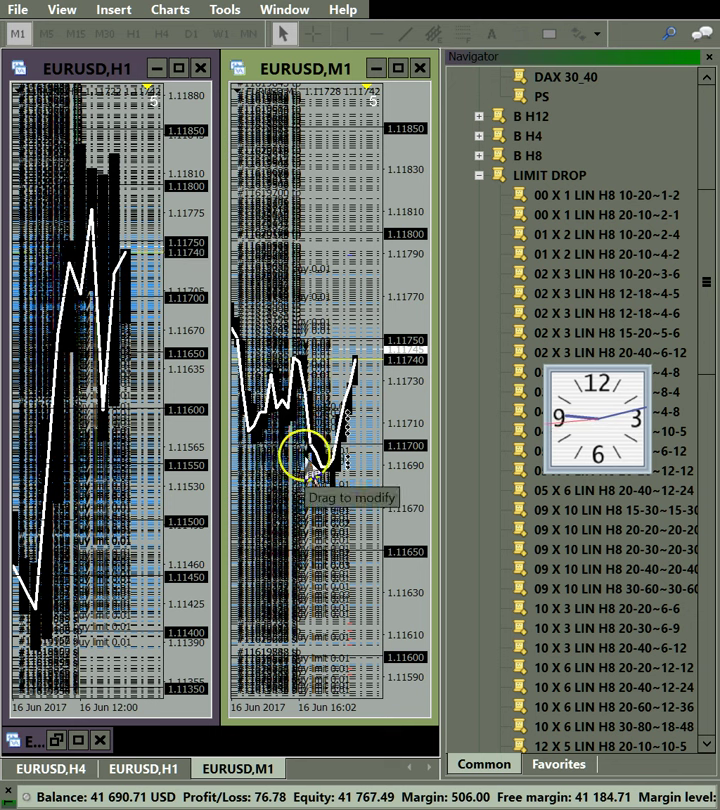
Widen the H1 chart's price range to about 1.11250 to 1.11980 and reposition the clock over the LIMIT DROP scripts.
{"action": "left_click_drag", "start_coordinate": [190, 242], "coordinate": [173, 94]}
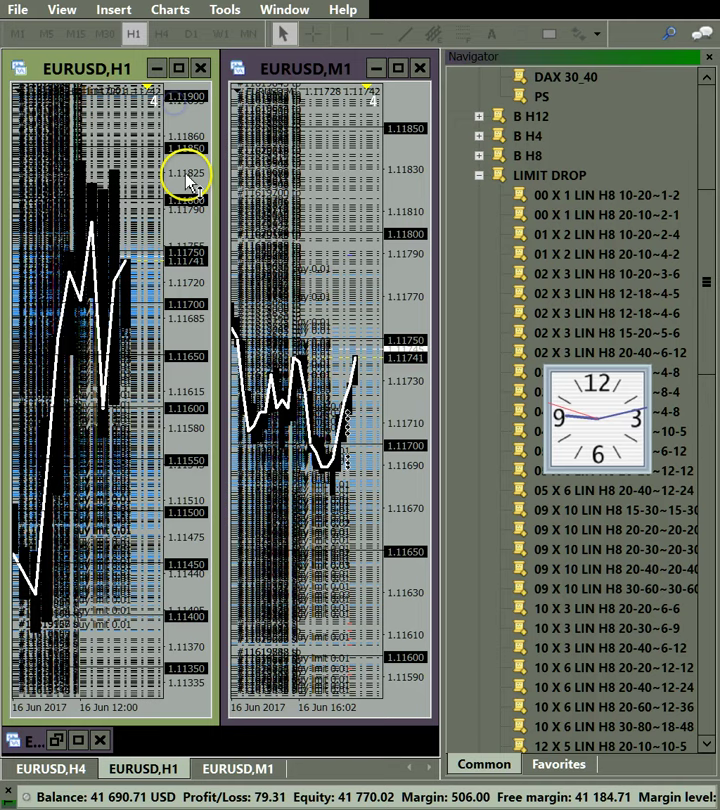
{"action": "left_click_drag", "start_coordinate": [186, 177], "coordinate": [186, 222]}
{"action": "left_click_drag", "start_coordinate": [596, 432], "coordinate": [529, 483]}
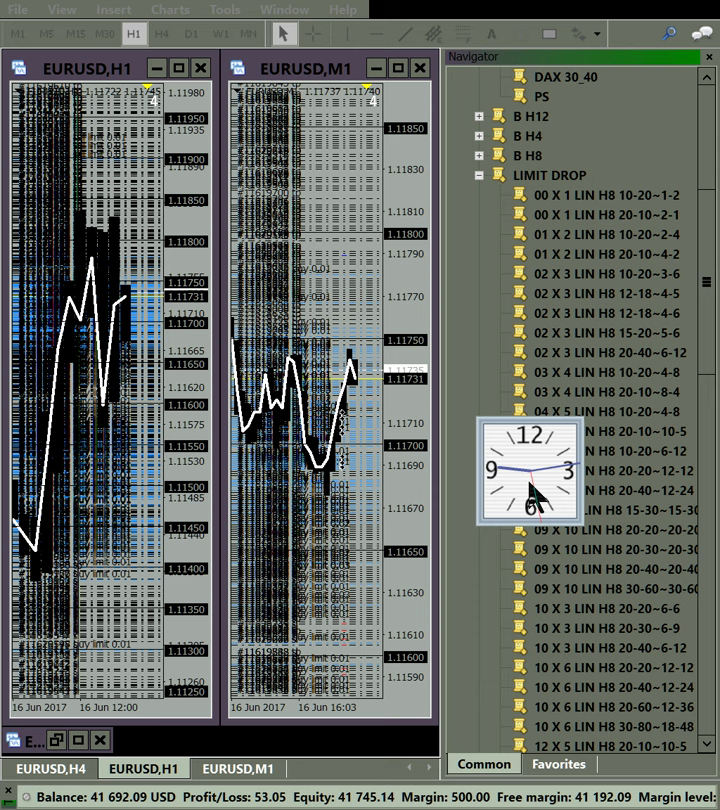
Widen the M1 chart's price range to about 1.11550–1.11900 and narrow the H1 range to about 1.11300–1.11915.
{"action": "left_click_drag", "start_coordinate": [528, 483], "coordinate": [621, 182]}
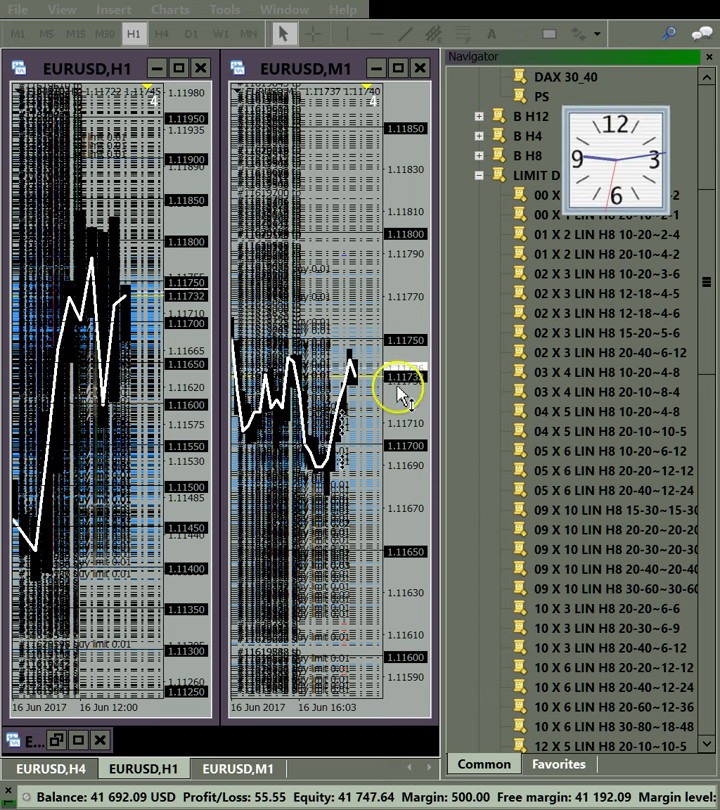
{"action": "left_click_drag", "start_coordinate": [400, 395], "coordinate": [253, 428]}
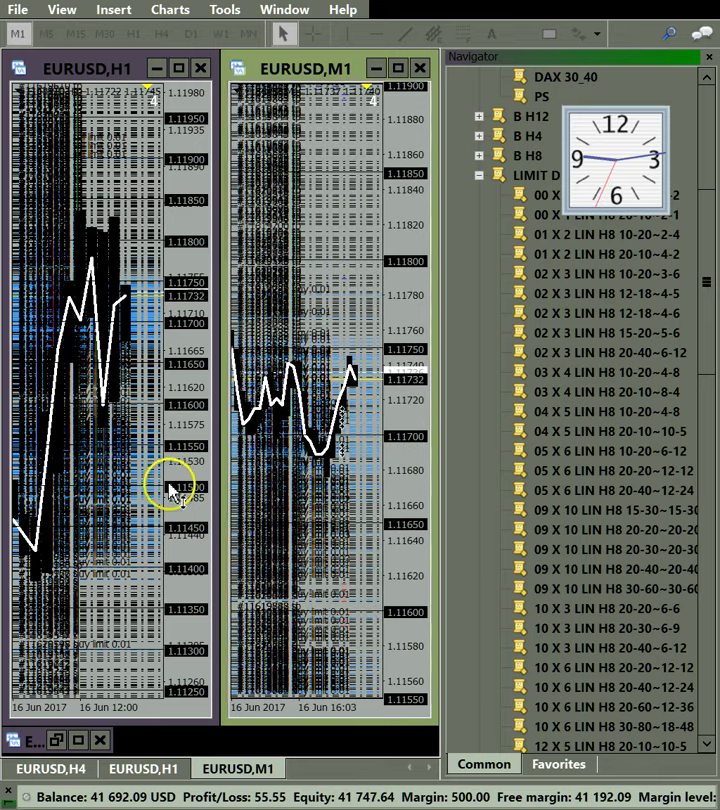
{"action": "left_click_drag", "start_coordinate": [170, 490], "coordinate": [183, 449]}
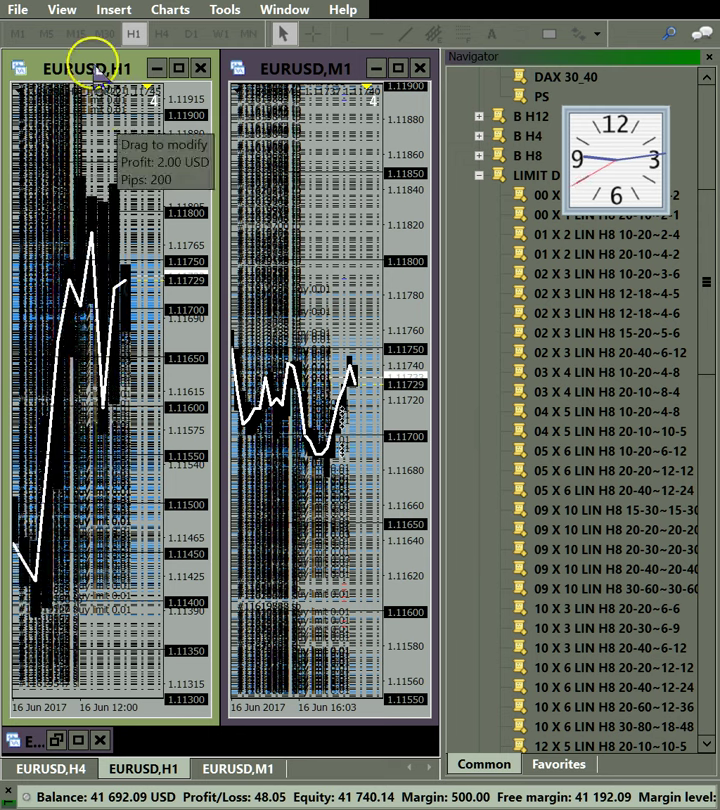
Switch the H1 chart to the M15 timeframe and narrow its price range to about 1.11475–1.11950.
{"action": "left_click", "coordinate": [76, 33]}
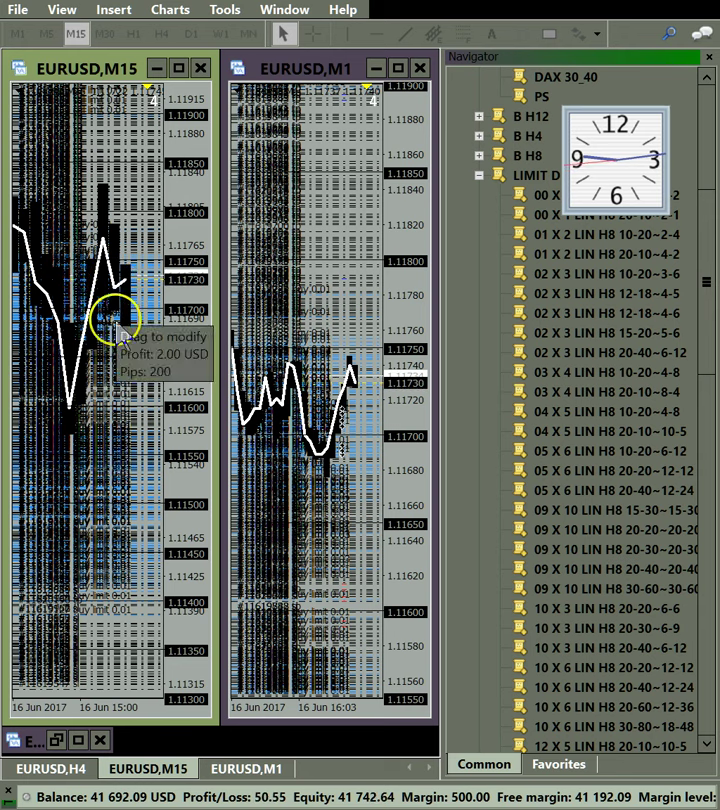
{"action": "left_click_drag", "start_coordinate": [188, 349], "coordinate": [173, 312]}
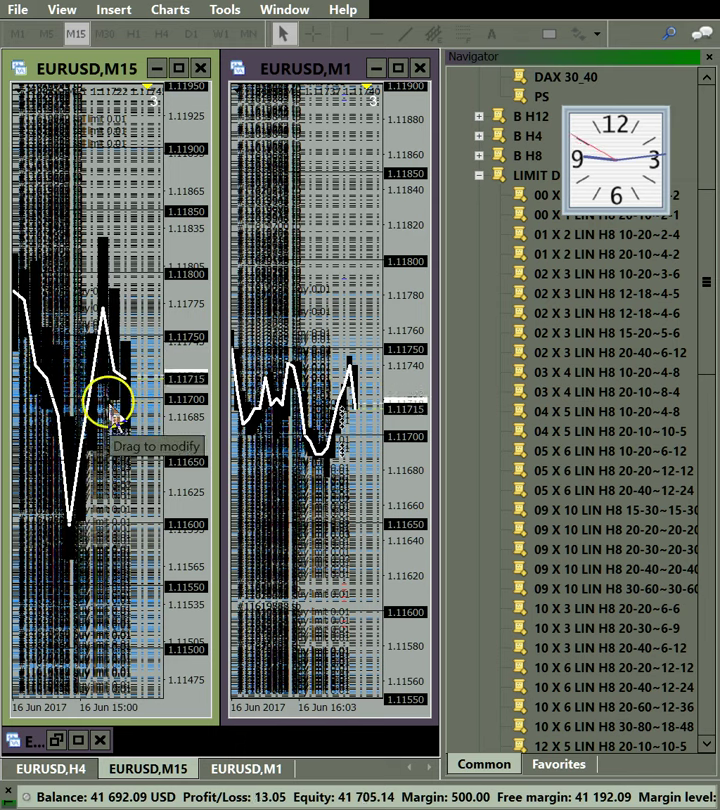
{"action": "left_click", "coordinate": [403, 466]}
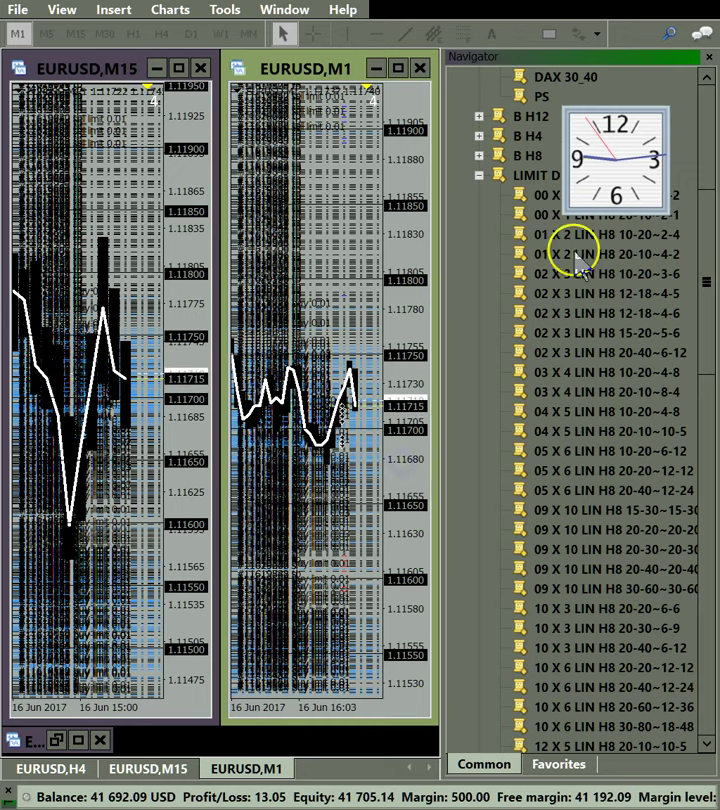
Narrow the M1 chart's price range to about 1.11600–1.11850 and widen the M15 range to about 1.11350–1.12050.
{"action": "left_click_drag", "start_coordinate": [586, 198], "coordinate": [568, 296]}
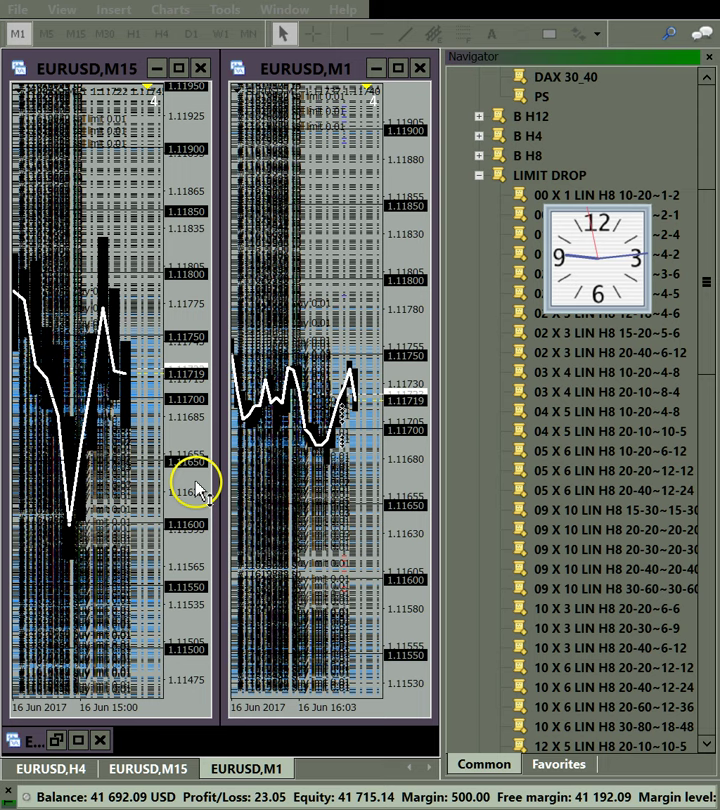
{"action": "left_click_drag", "start_coordinate": [416, 487], "coordinate": [414, 456]}
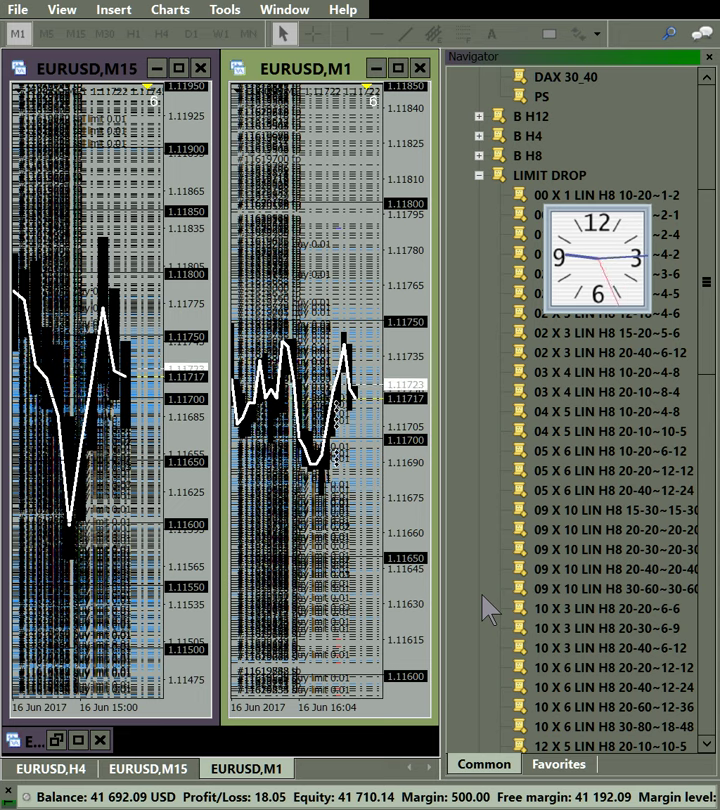
{"action": "left_click", "coordinate": [418, 605]}
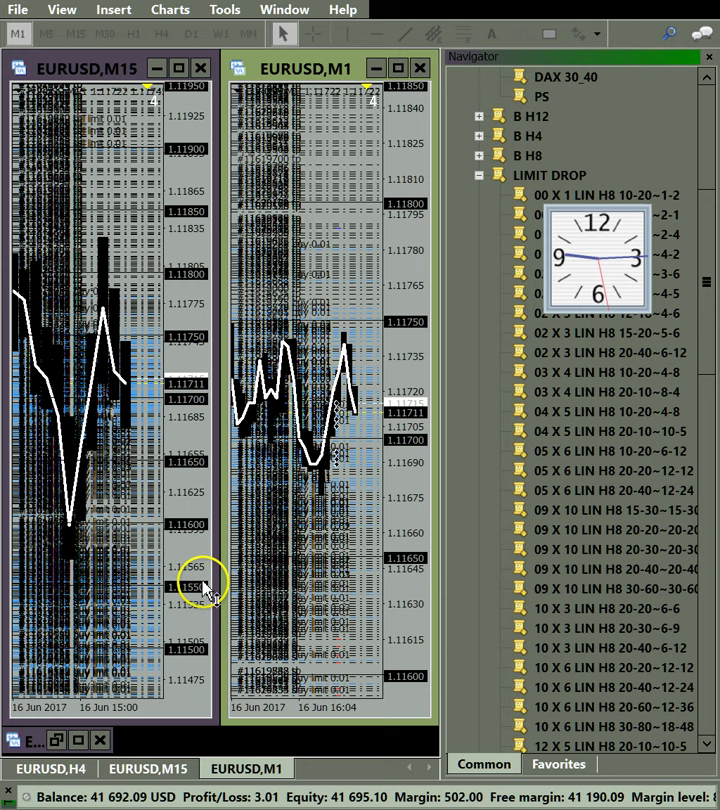
{"action": "left_click_drag", "start_coordinate": [190, 482], "coordinate": [175, 512]}
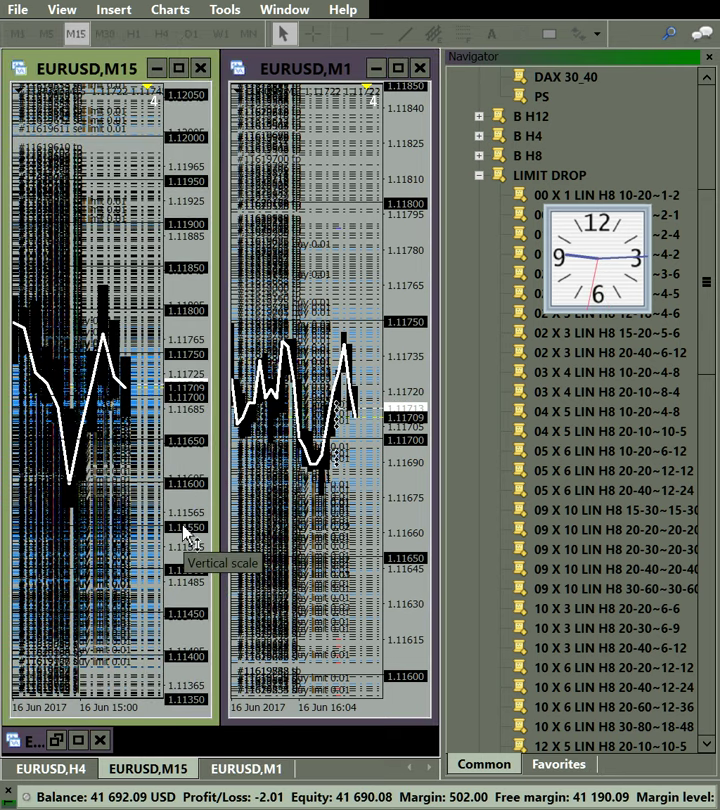
Maximize the M1 chart and draw horizontal lines on it at 1.11747, 1.11697, 1.11675 and 1.11600.
{"action": "double_click", "coordinate": [289, 69]}
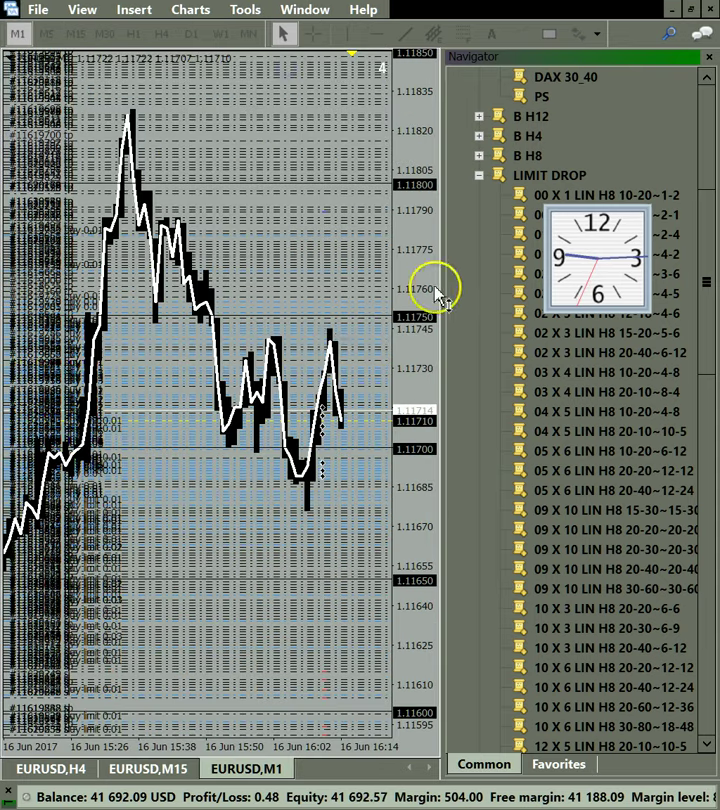
{"action": "left_click", "coordinate": [371, 38]}
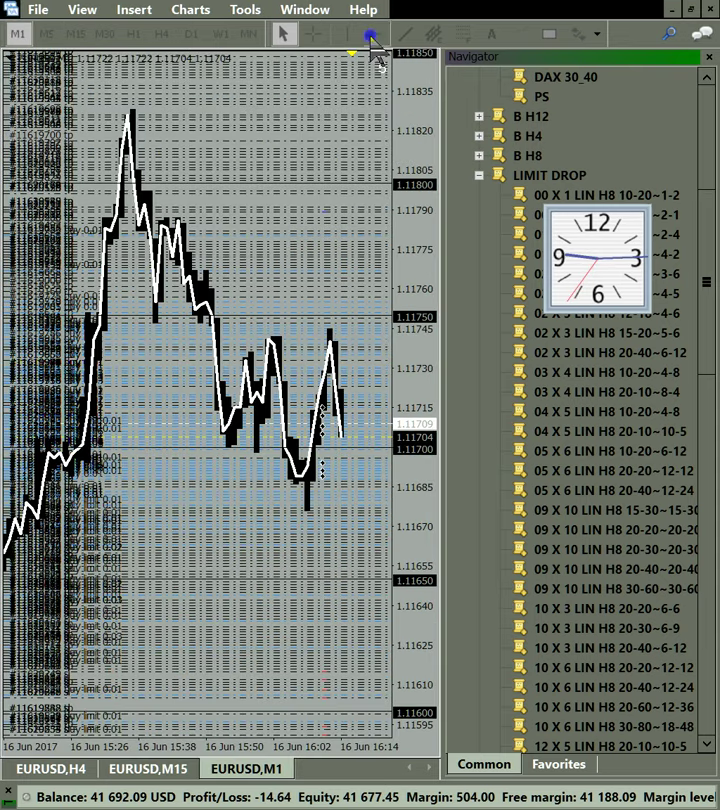
{"action": "left_click", "coordinate": [186, 322]}
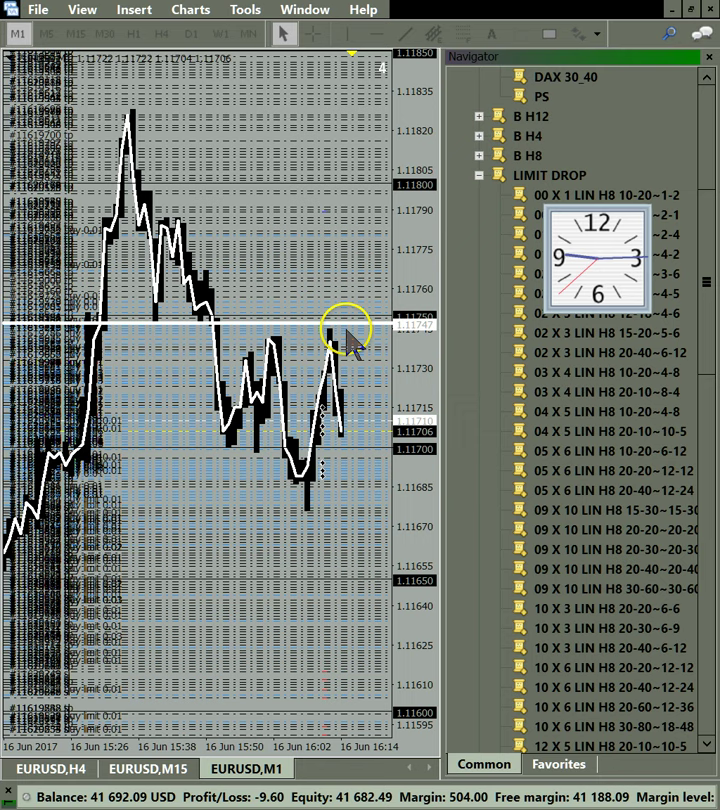
{"action": "left_click", "coordinate": [375, 35]}
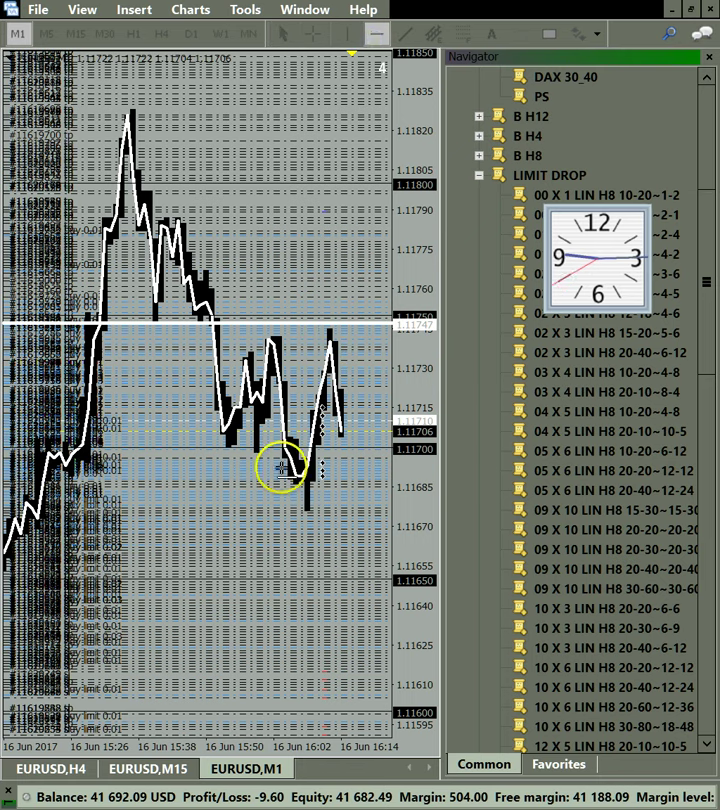
{"action": "left_click", "coordinate": [281, 457]}
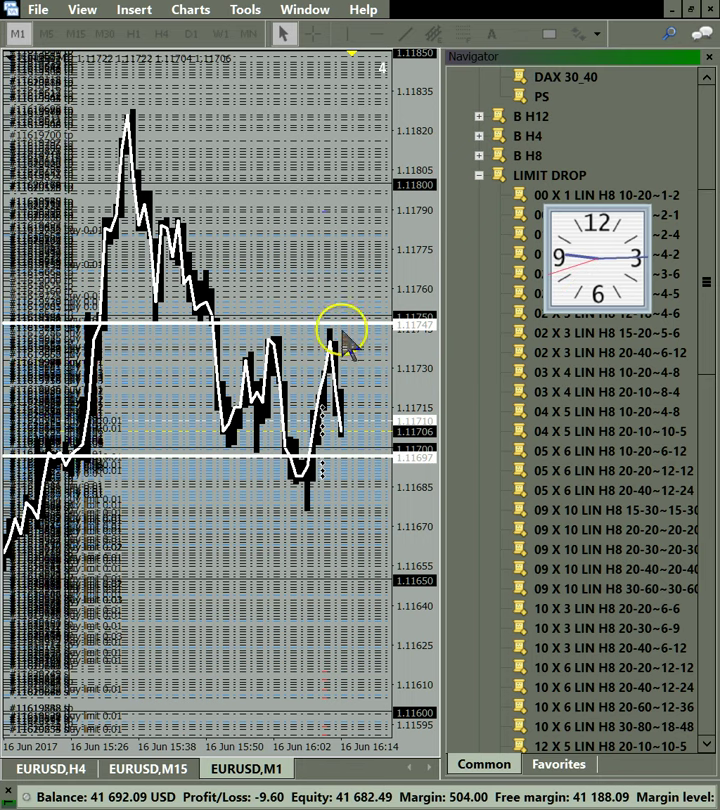
{"action": "left_click", "coordinate": [376, 34]}
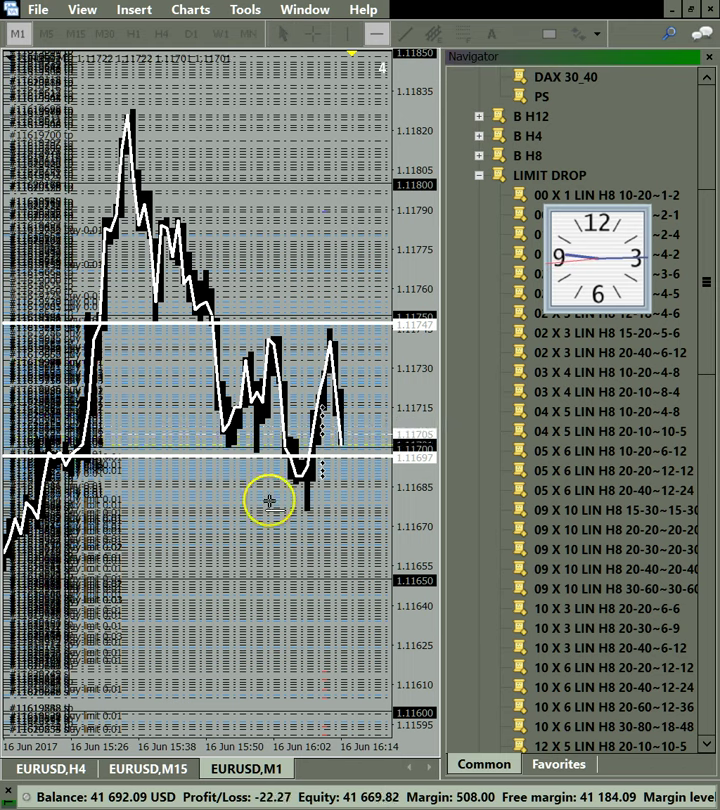
{"action": "left_click", "coordinate": [304, 513]}
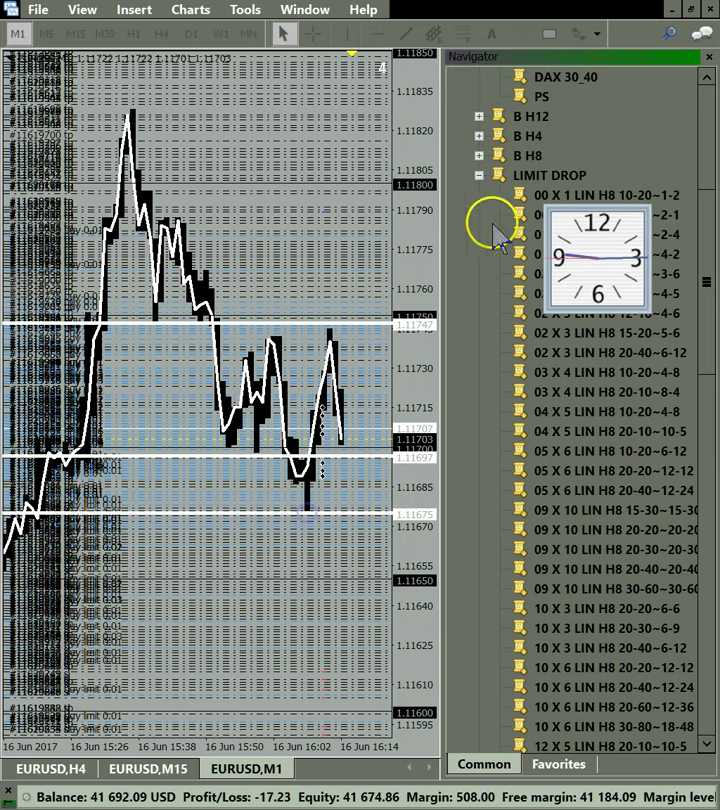
{"action": "left_click", "coordinate": [372, 40]}
{"action": "left_click", "coordinate": [286, 711]}
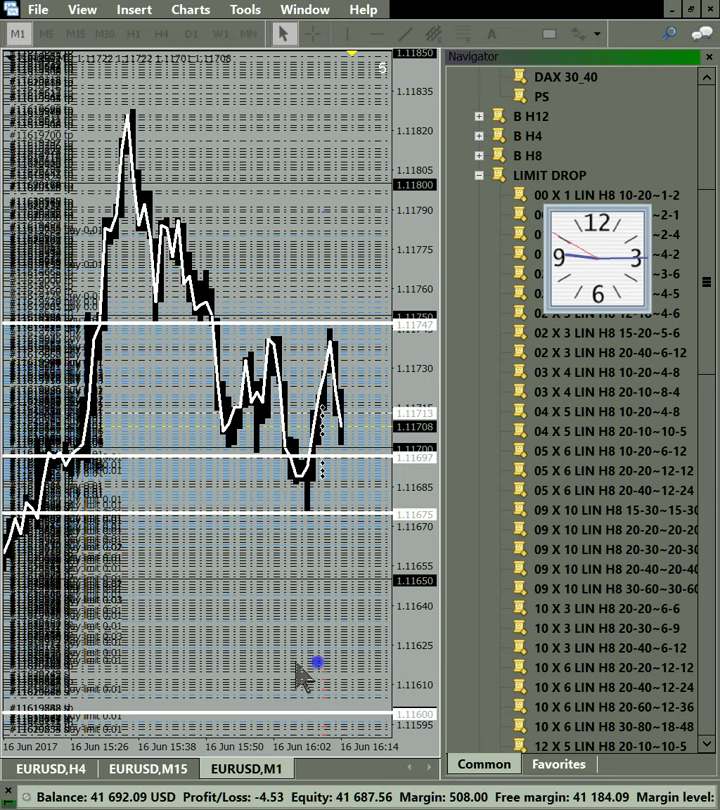
Apply the LIMIT DROP script 04 X 5 LIN H8 10-20~4-8 between the two lowest horizontal lines, and restore the side-by-side chart layout.
{"action": "left_click_drag", "start_coordinate": [575, 418], "coordinate": [327, 626]}
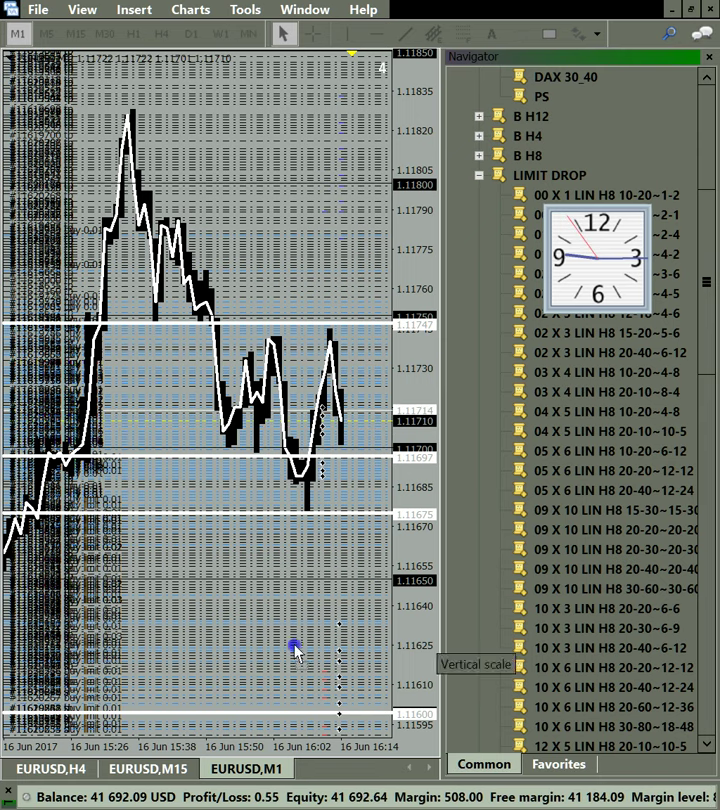
{"action": "left_click", "coordinate": [313, 618]}
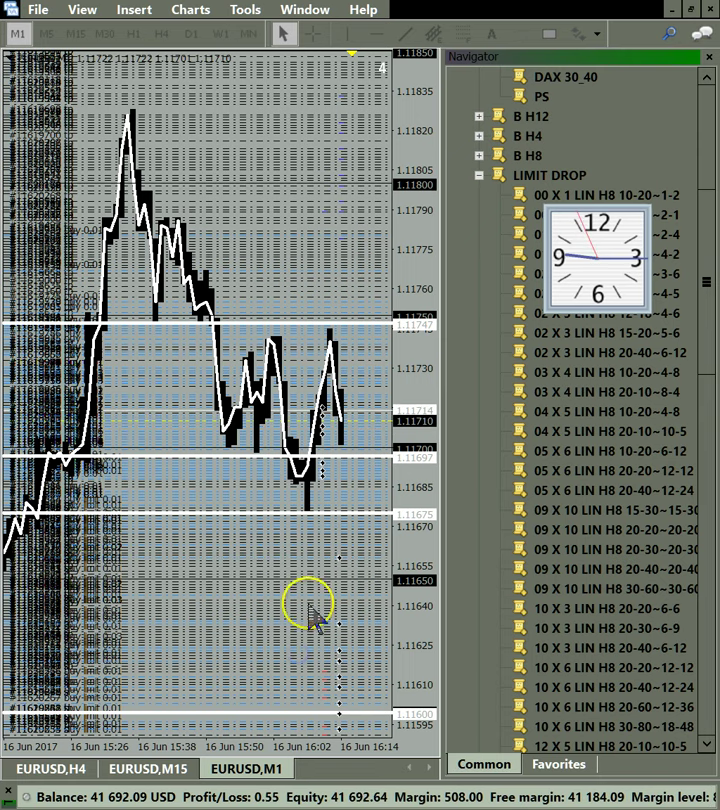
{"action": "left_click_drag", "start_coordinate": [309, 605], "coordinate": [250, 606]}
{"action": "left_click", "coordinate": [262, 578]}
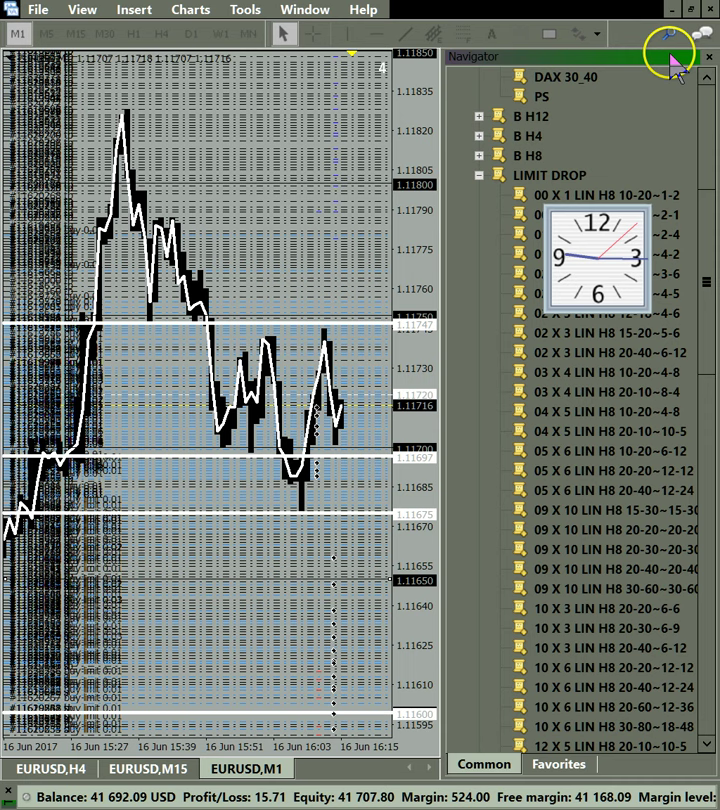
{"action": "left_click", "coordinate": [690, 10]}
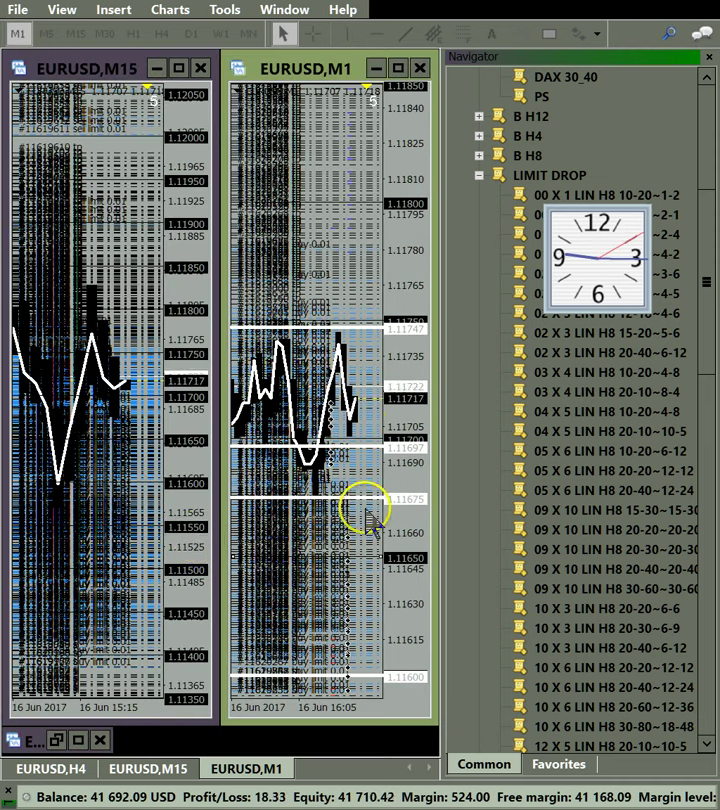
Examine the chart beside M1 on the M30, H1, H4 and M15 timeframes.
{"action": "left_click", "coordinate": [148, 553]}
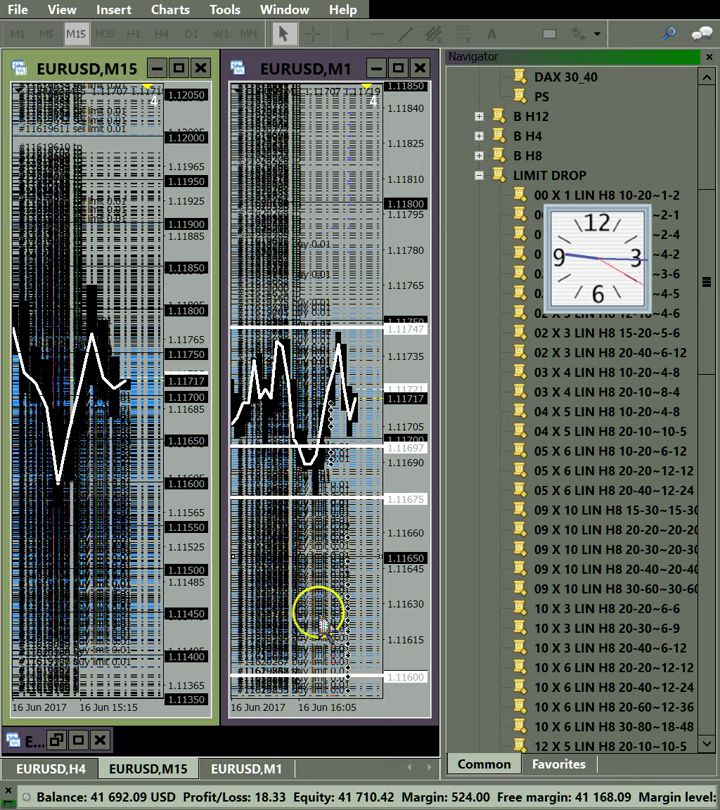
{"action": "left_click", "coordinate": [103, 35]}
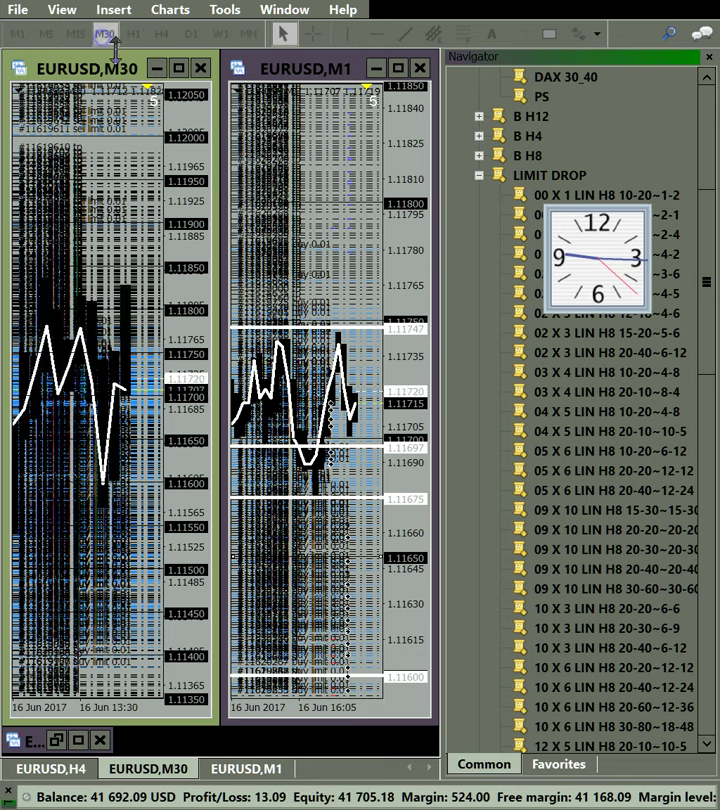
{"action": "left_click", "coordinate": [132, 36]}
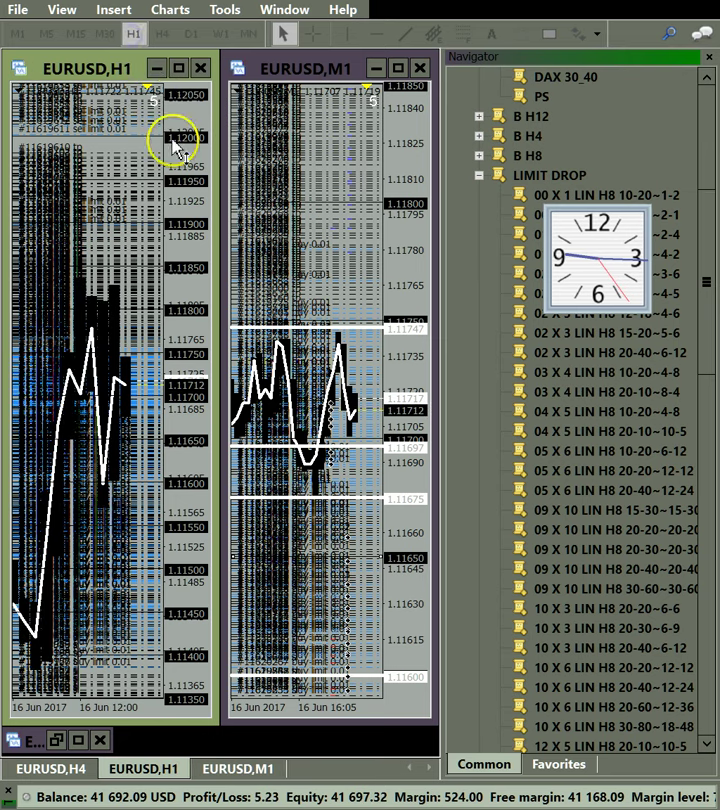
{"action": "left_click", "coordinate": [160, 35]}
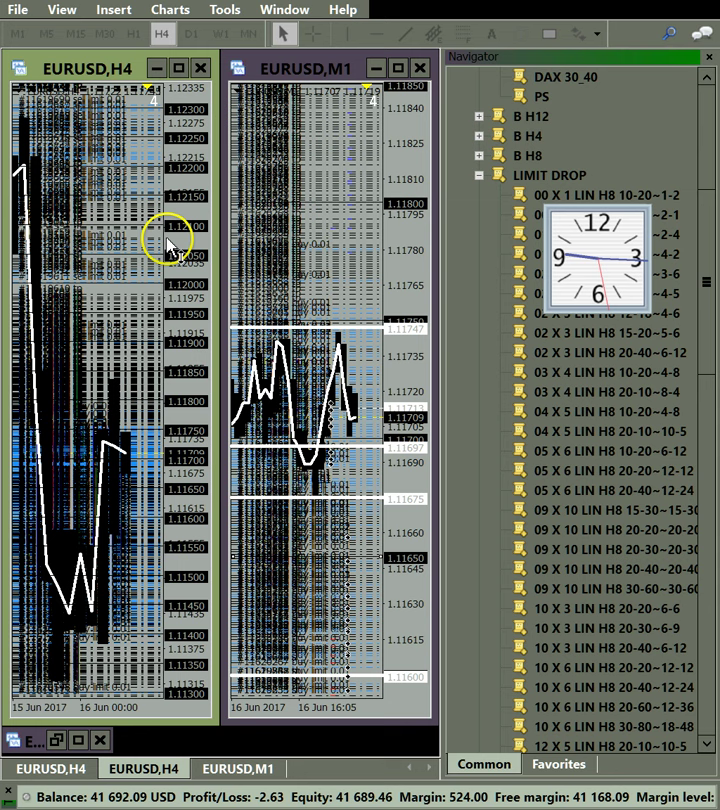
{"action": "left_click", "coordinate": [77, 34]}
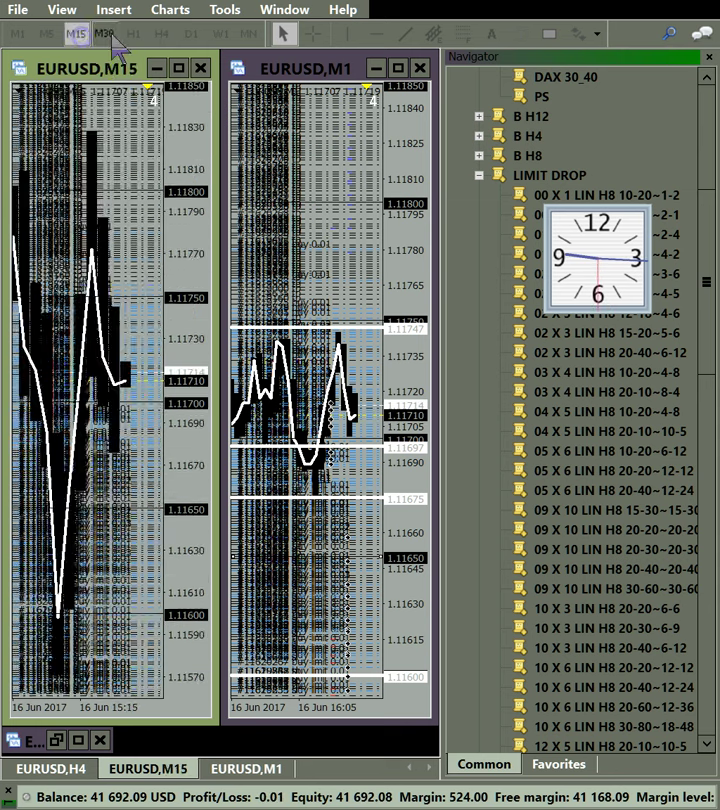
Switch the M15 chart to H1 and widen its price range to about 1.11200–1.12010.
{"action": "left_click", "coordinate": [133, 35]}
{"action": "left_click_drag", "start_coordinate": [201, 188], "coordinate": [178, 488]}
{"action": "left_click", "coordinate": [309, 609]}
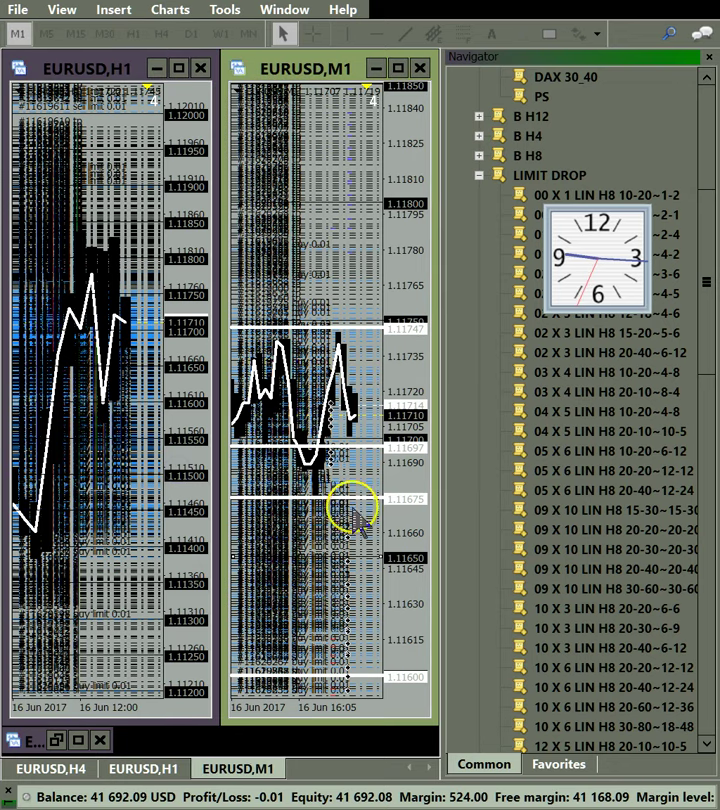
{"action": "left_click", "coordinate": [130, 378]}
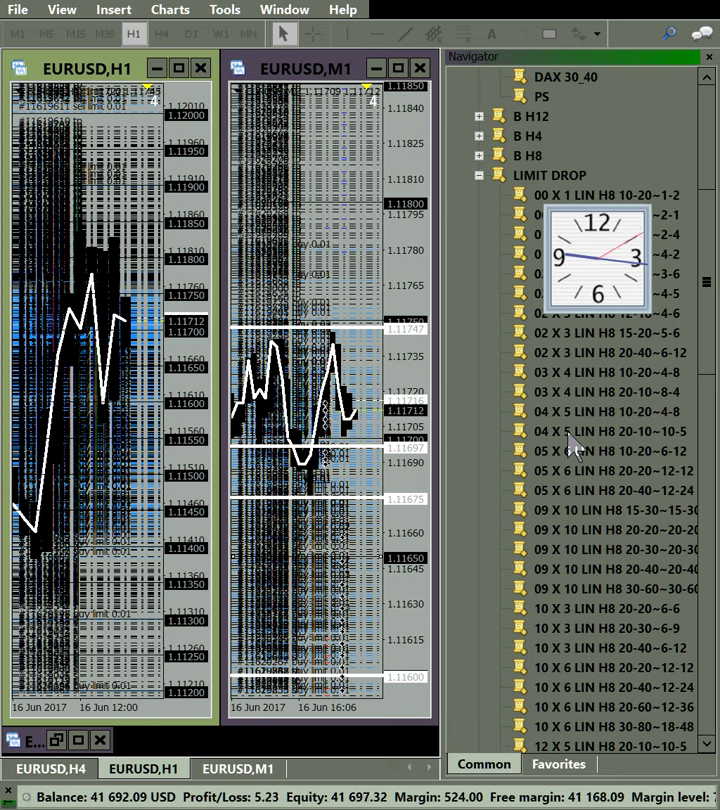
Expand the Trade order list and move the clock off its columns.
{"action": "left_click", "coordinate": [386, 792]}
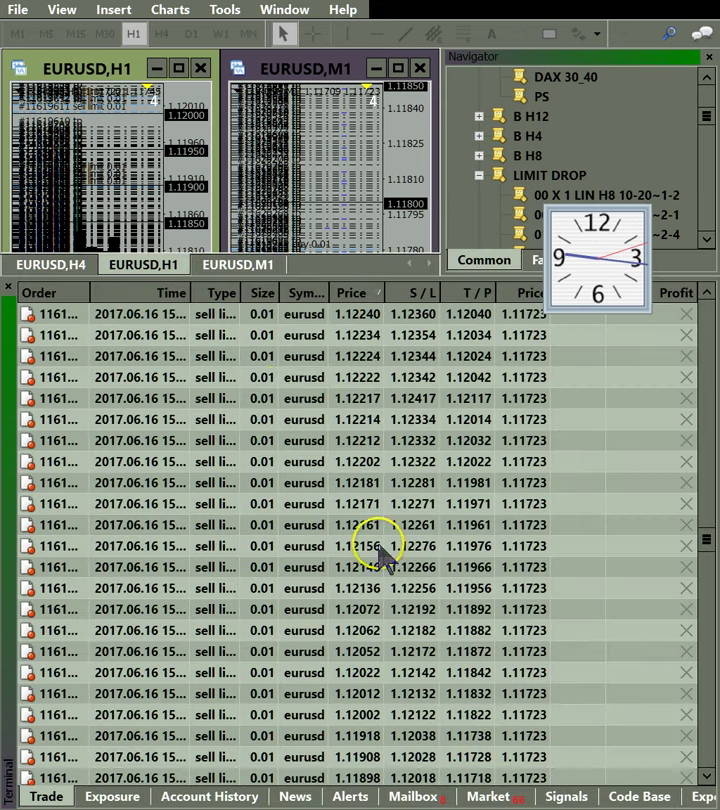
{"action": "left_click_drag", "start_coordinate": [573, 276], "coordinate": [567, 163]}
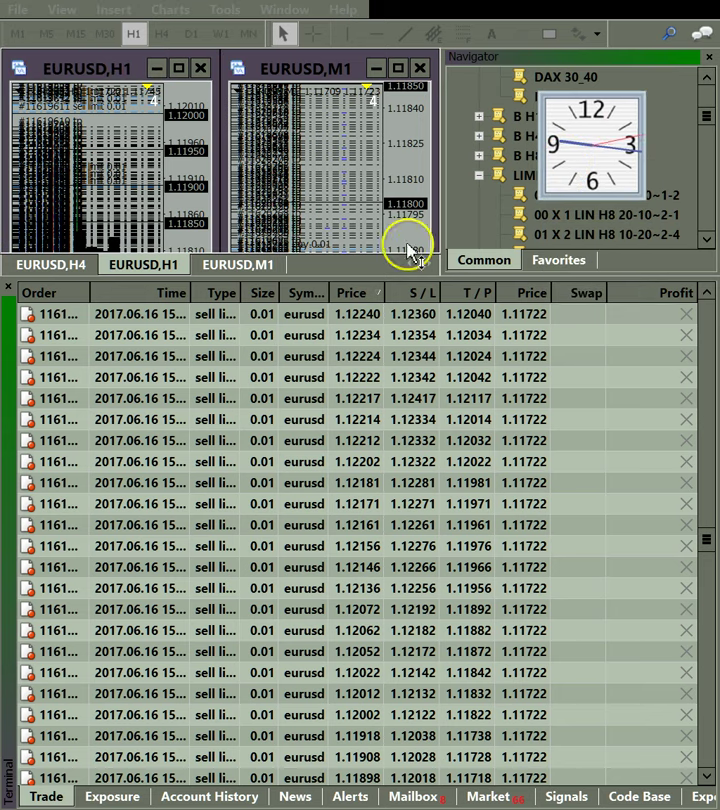
Add the Commissions column to the Trade order list and hide it again.
{"action": "right_click", "coordinate": [230, 345]}
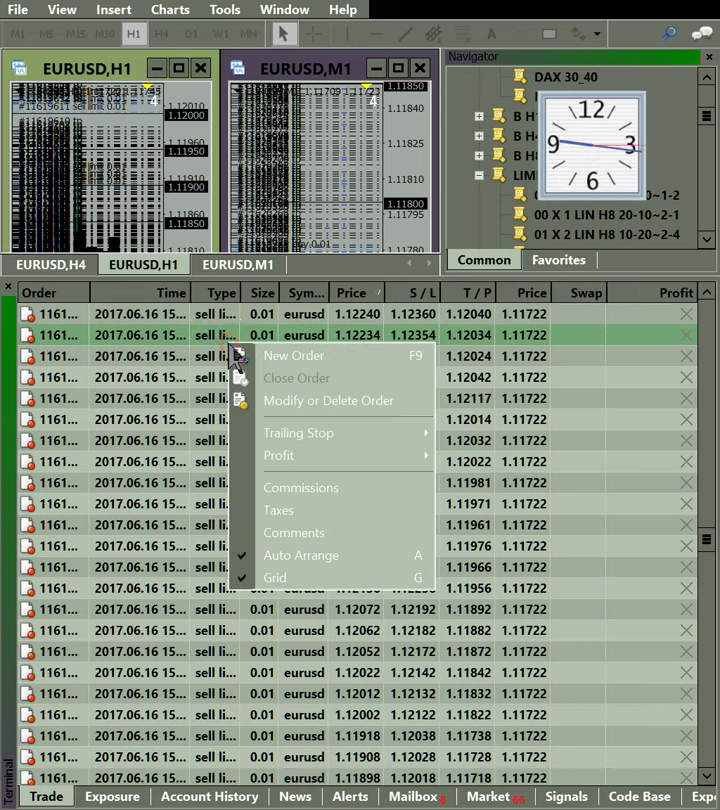
{"action": "right_click", "coordinate": [216, 287]}
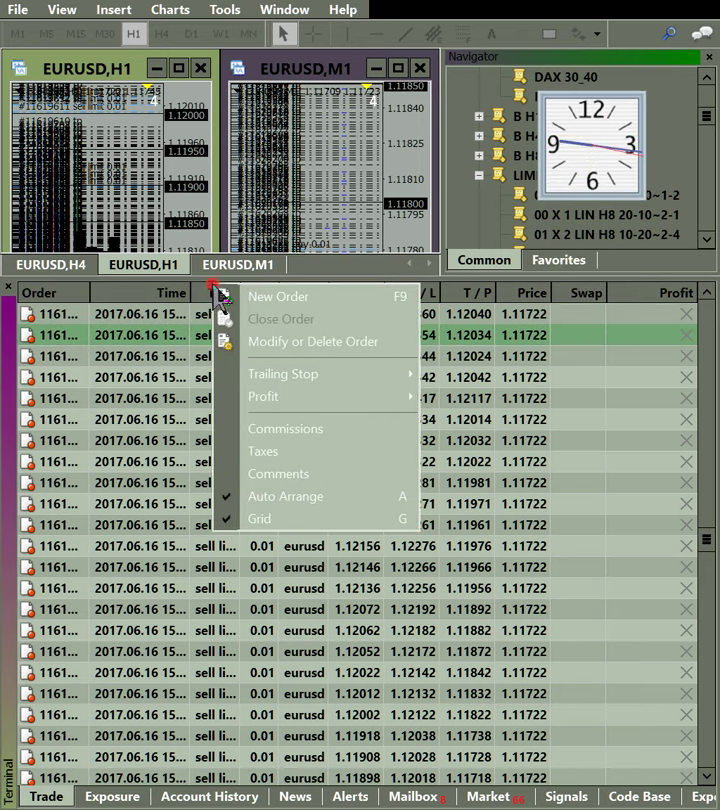
{"action": "left_click", "coordinate": [316, 430]}
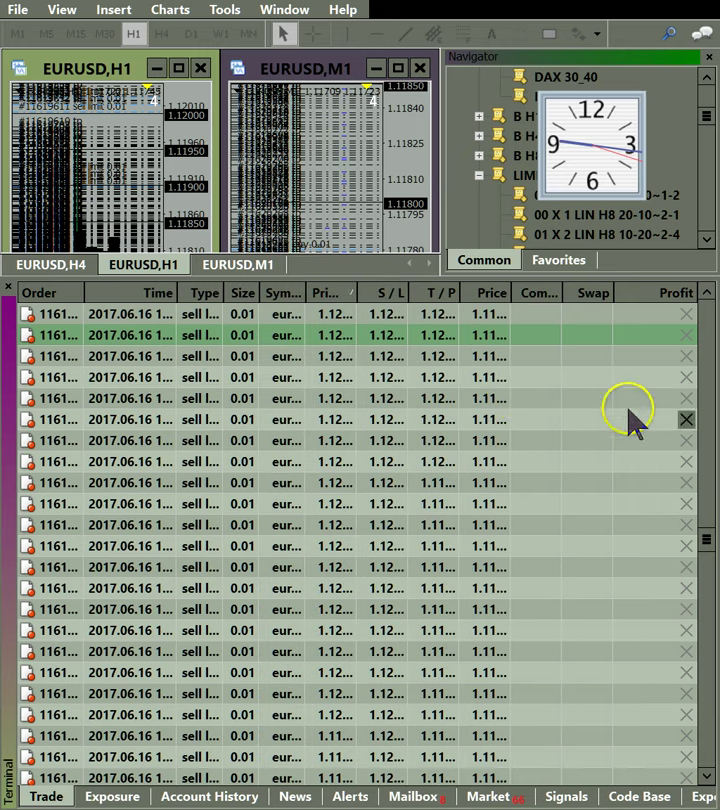
{"action": "right_click", "coordinate": [350, 294]}
{"action": "left_click", "coordinate": [443, 440]}
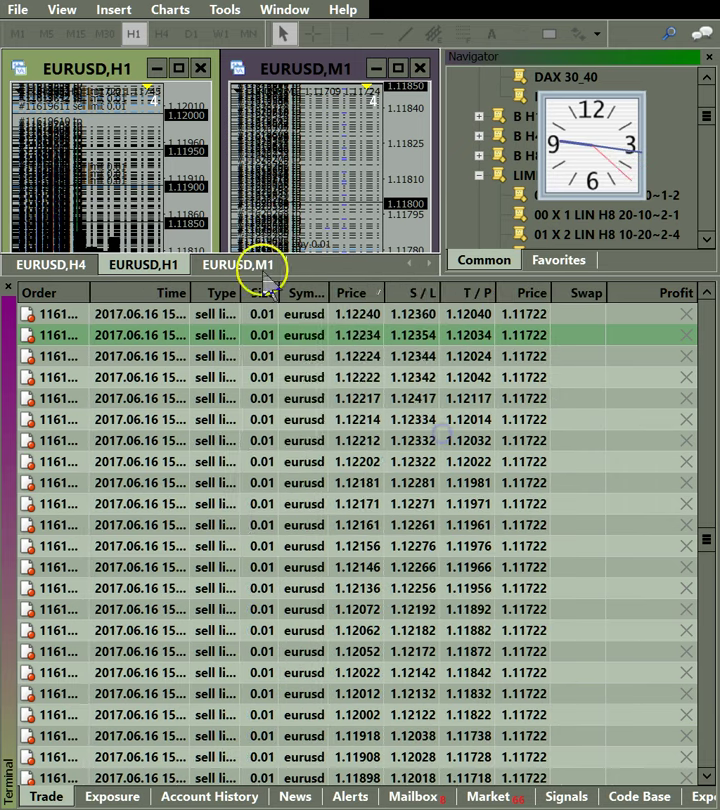
Show the Comments column in the Trade order list and sort the orders by comment in ascending order.
{"action": "right_click", "coordinate": [252, 290]}
{"action": "left_click", "coordinate": [335, 476]}
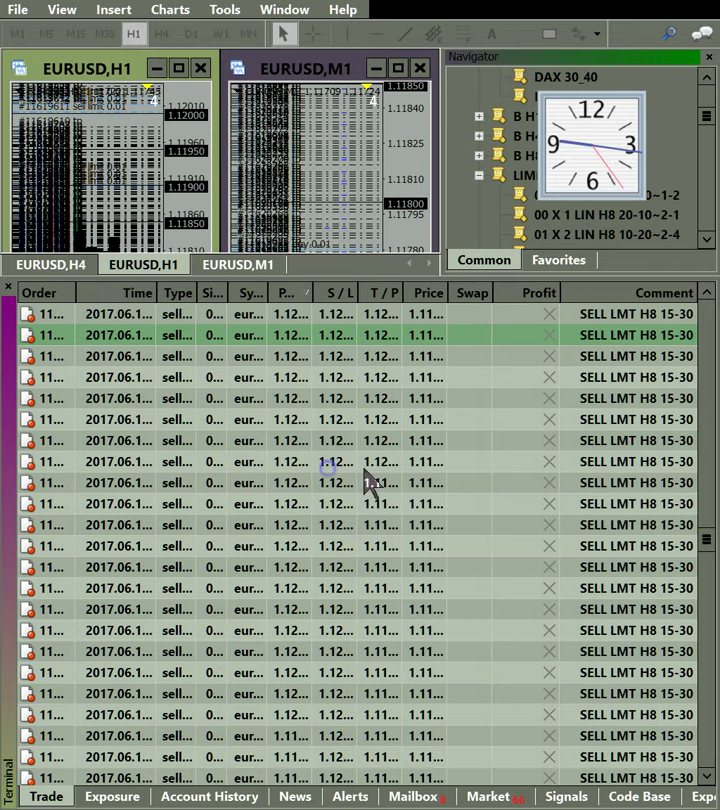
{"action": "left_click_drag", "start_coordinate": [705, 548], "coordinate": [707, 295]}
{"action": "left_click", "coordinate": [646, 290]}
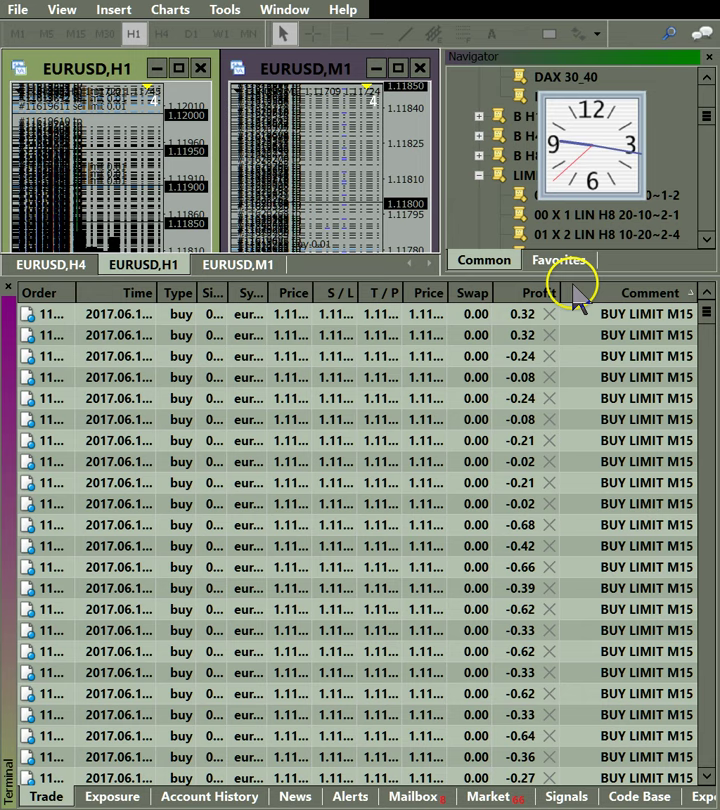
Sort the order list by highest profit, and switch back to comment sorting in both descending and ascending order.
{"action": "left_click", "coordinate": [515, 294]}
{"action": "left_click", "coordinate": [510, 294]}
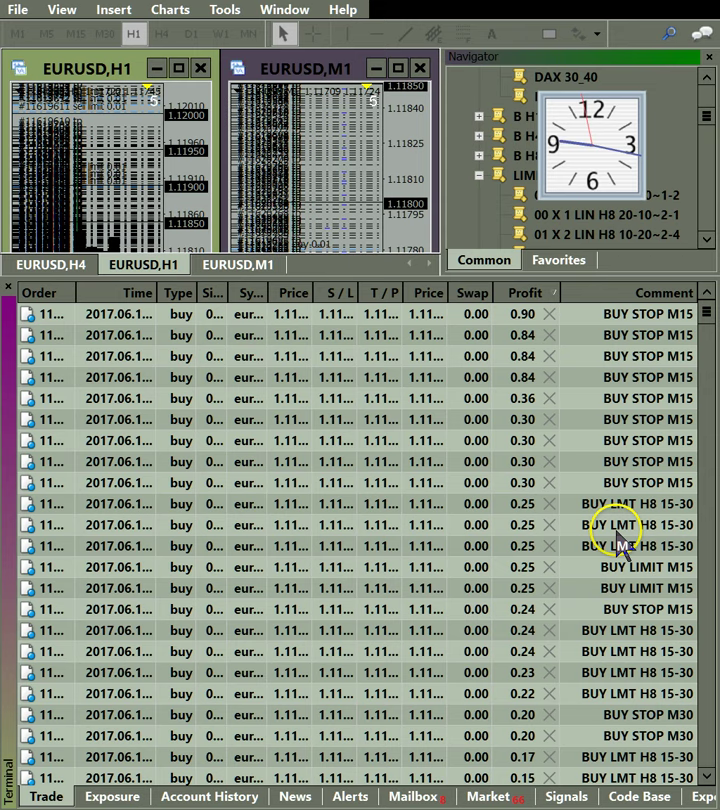
{"action": "left_click", "coordinate": [622, 298]}
{"action": "left_click", "coordinate": [615, 296]}
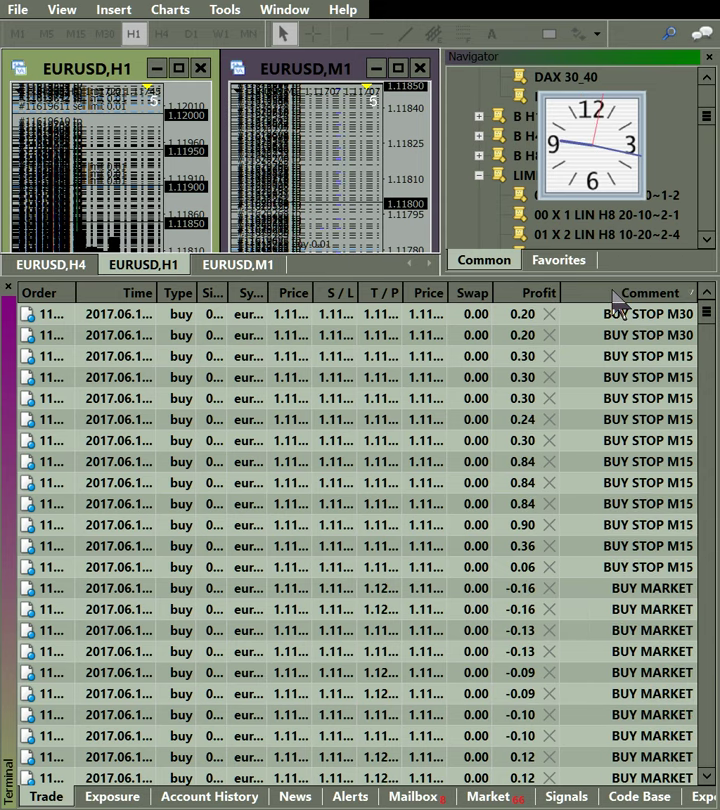
{"action": "left_click", "coordinate": [613, 294]}
{"action": "left_click", "coordinate": [613, 294]}
{"action": "left_click", "coordinate": [614, 295]}
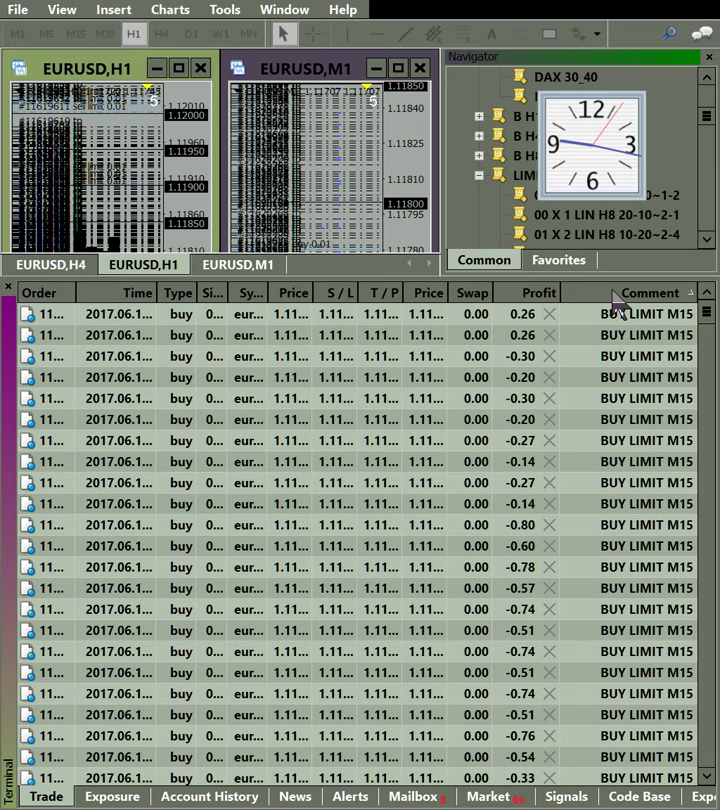
Sort the order list by profit with the highest values first.
{"action": "left_click", "coordinate": [519, 291]}
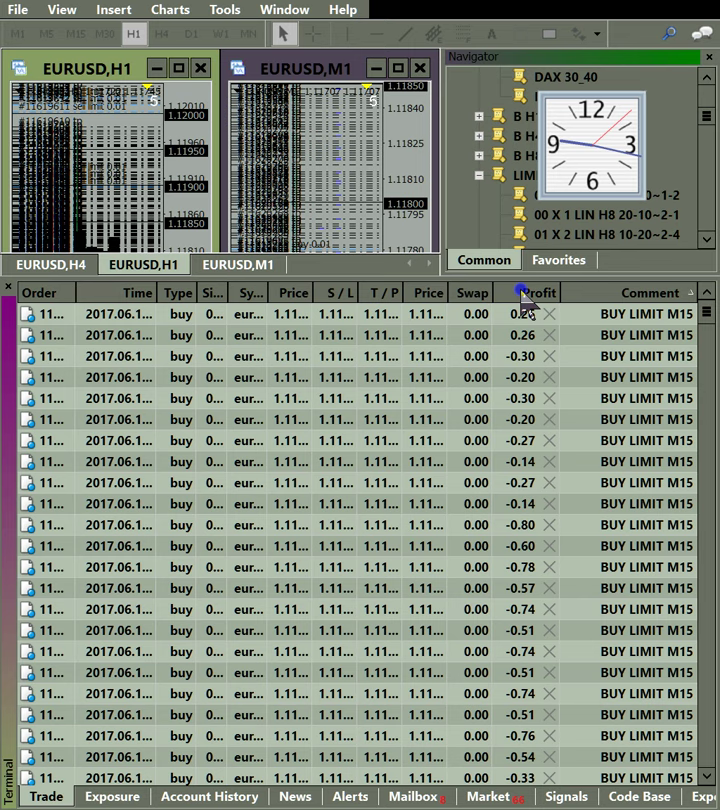
{"action": "left_click", "coordinate": [522, 300]}
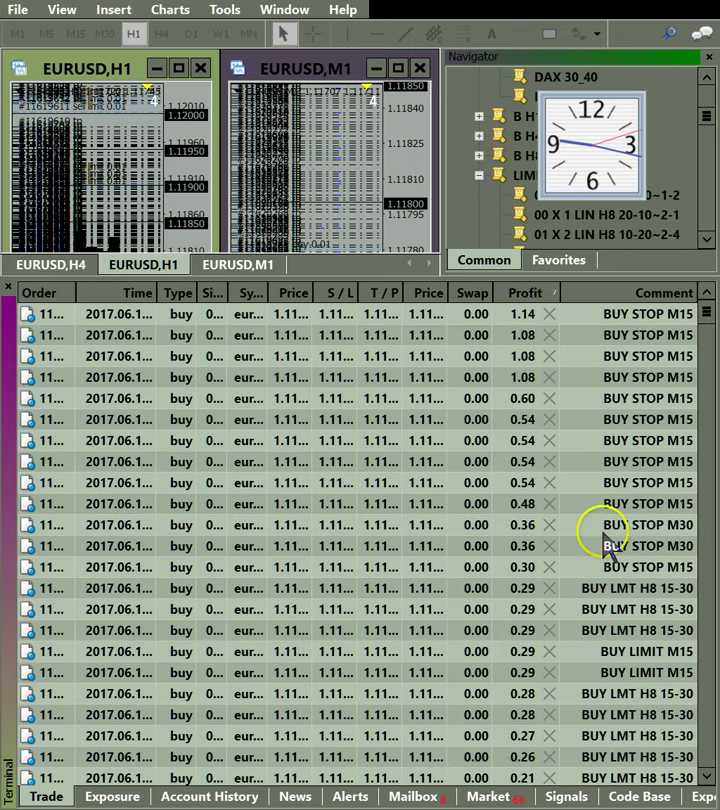
{"action": "left_click", "coordinate": [524, 326]}
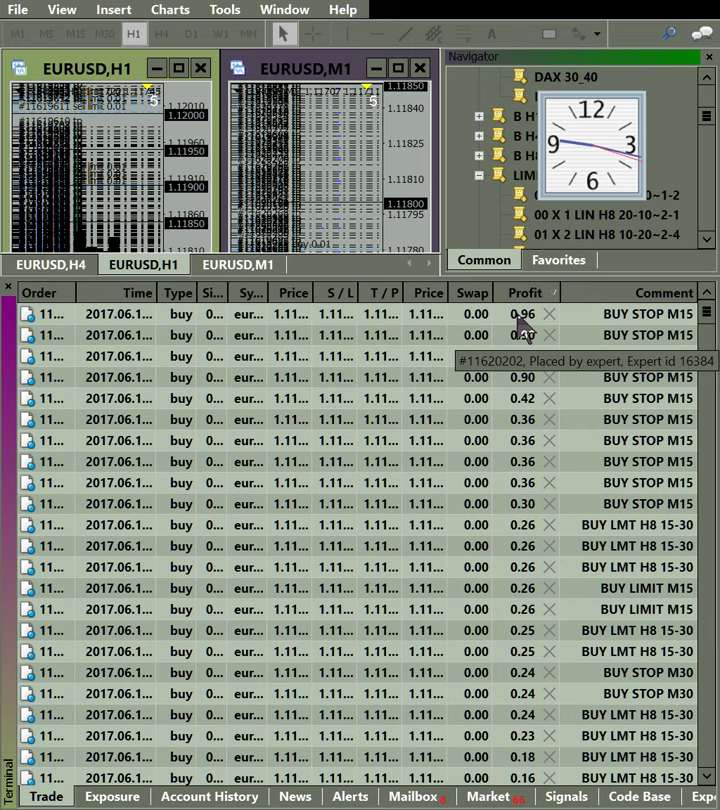
Turn off Auto Arrange for the order list and widen the Size column until the lot values are readable.
{"action": "left_click", "coordinate": [228, 293]}
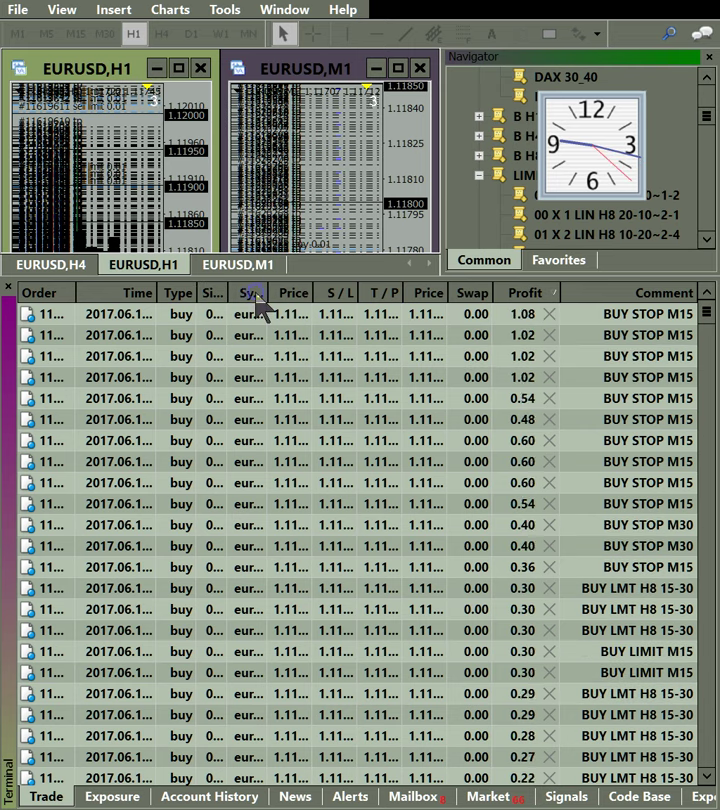
{"action": "right_click", "coordinate": [311, 293]}
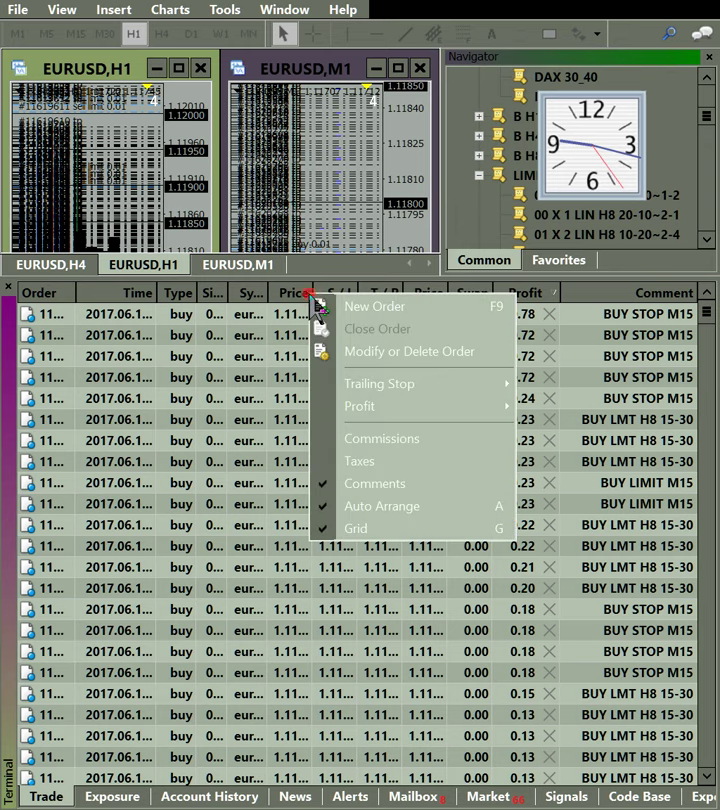
{"action": "left_click", "coordinate": [393, 525]}
{"action": "left_click_drag", "start_coordinate": [250, 286], "coordinate": [263, 286]}
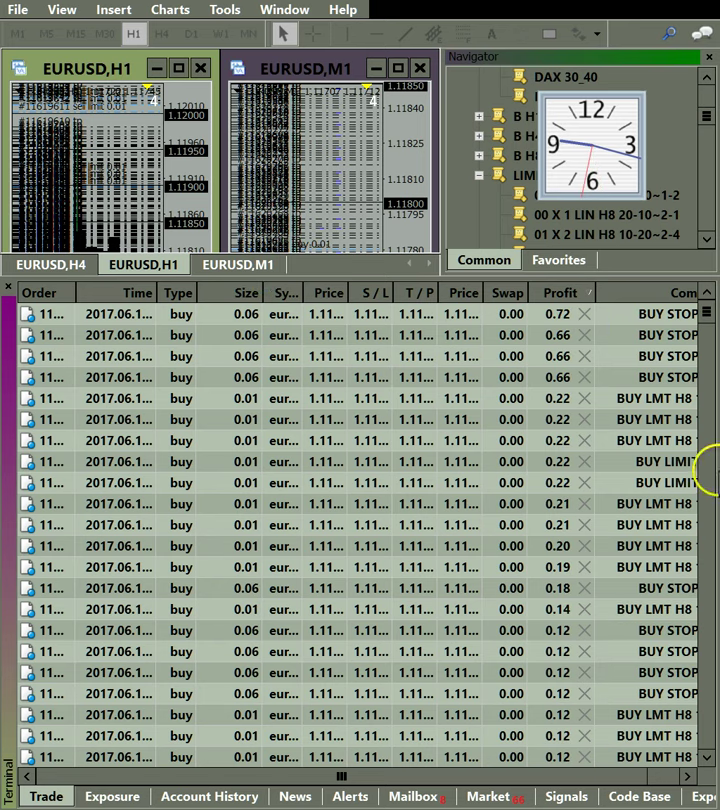
Collapse the current Price and Swap columns and widen the Profit column so its values are readable beside the comments.
{"action": "left_click_drag", "start_coordinate": [595, 293], "coordinate": [503, 289]}
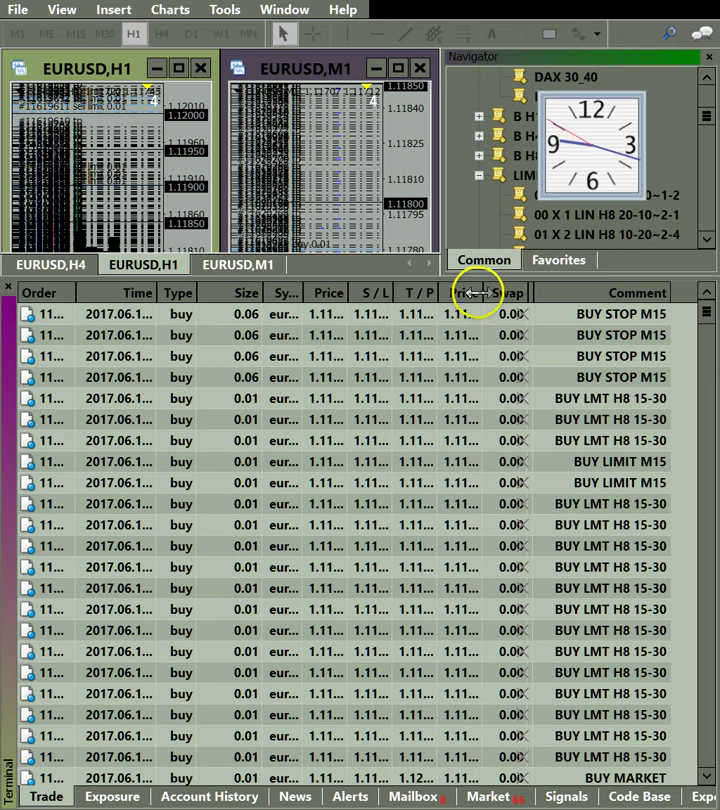
{"action": "left_click_drag", "start_coordinate": [482, 291], "coordinate": [406, 290]}
{"action": "left_click_drag", "start_coordinate": [488, 290], "coordinate": [533, 295]}
{"action": "left_click_drag", "start_coordinate": [412, 290], "coordinate": [408, 290]}
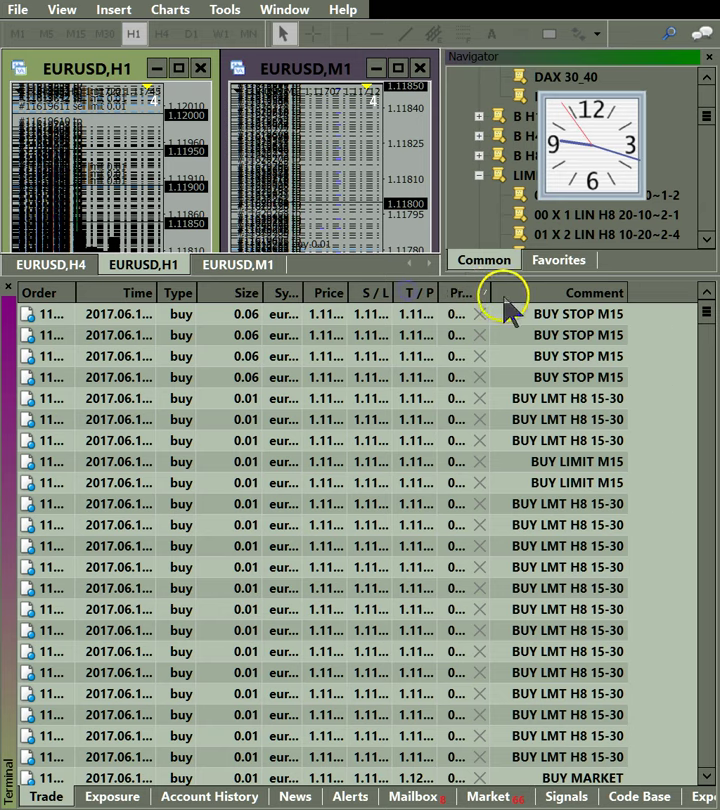
{"action": "left_click_drag", "start_coordinate": [487, 292], "coordinate": [537, 290]}
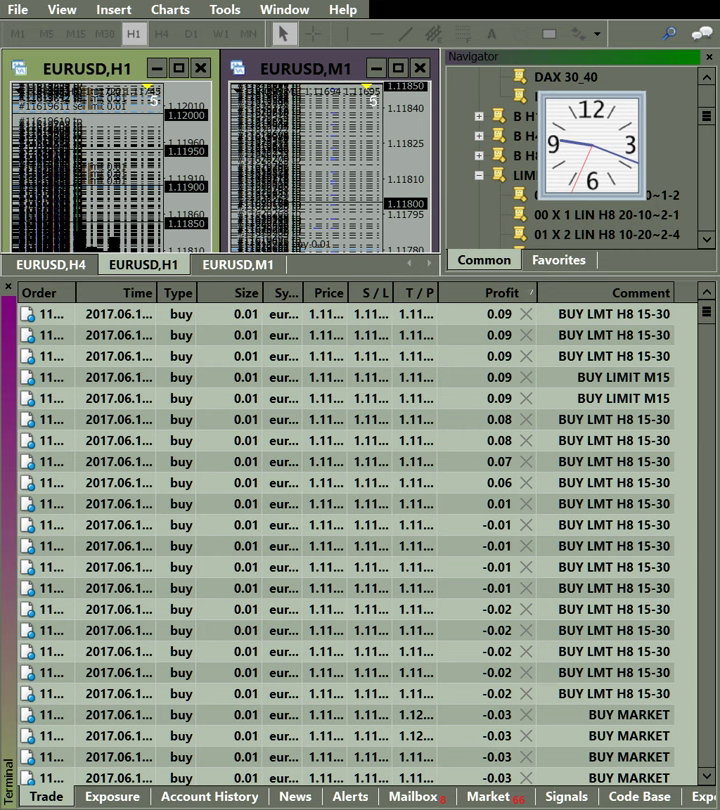
Collapse the order list and rescale the M1 chart's price range to about 1.11500–1.11900.
{"action": "double_click", "coordinate": [8, 719]}
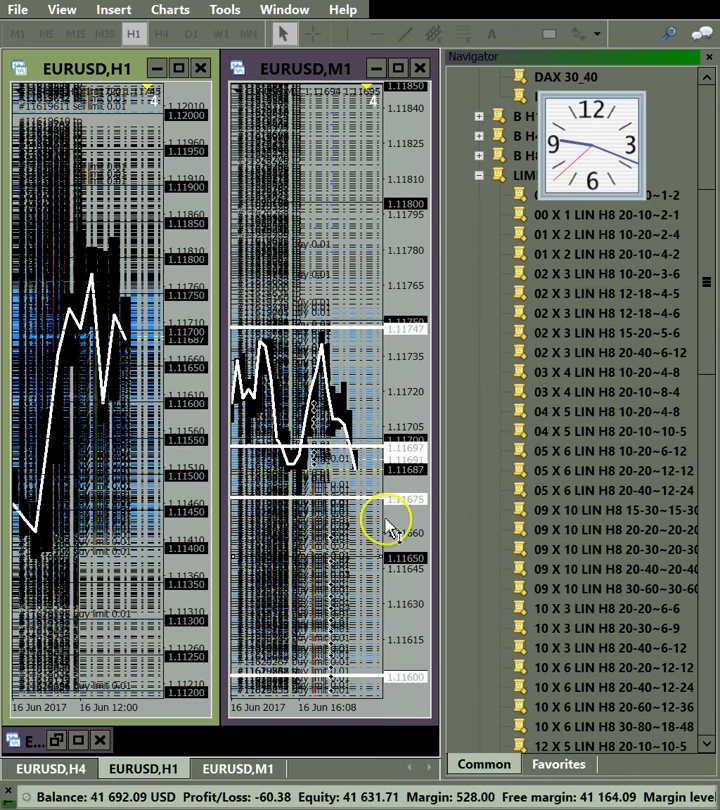
{"action": "left_click_drag", "start_coordinate": [407, 507], "coordinate": [405, 528]}
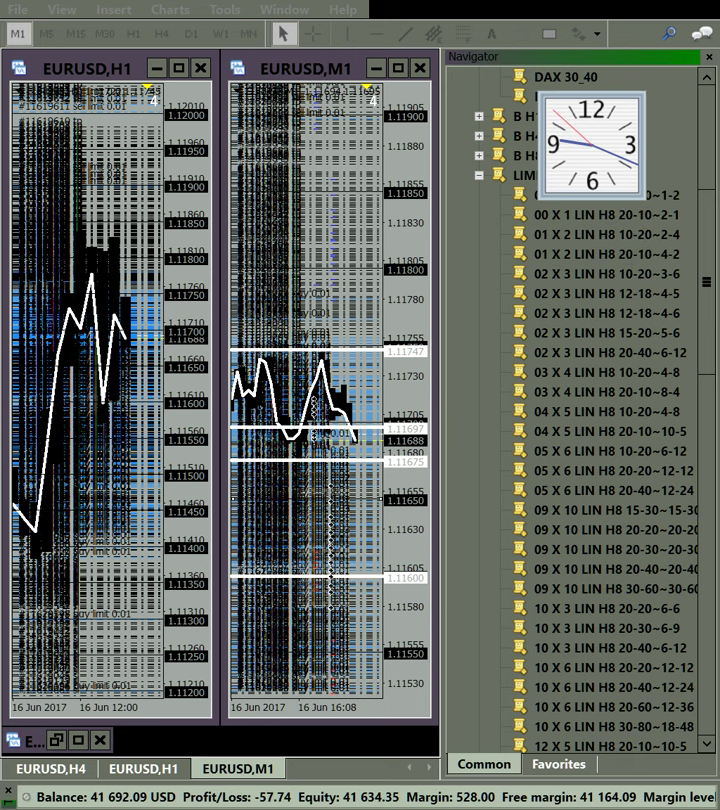
{"action": "left_click_drag", "start_coordinate": [409, 405], "coordinate": [409, 286]}
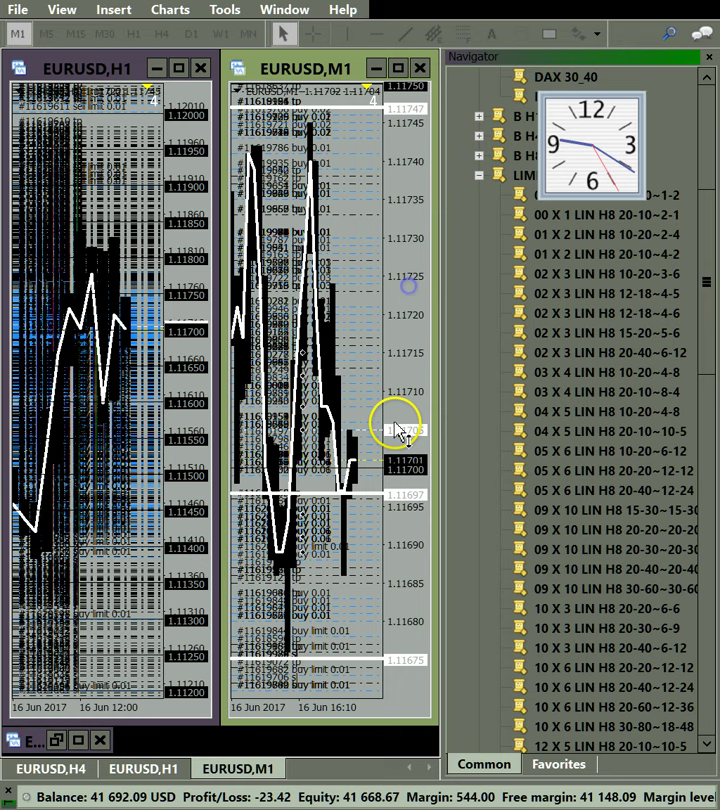
{"action": "left_click_drag", "start_coordinate": [407, 479], "coordinate": [407, 560]}
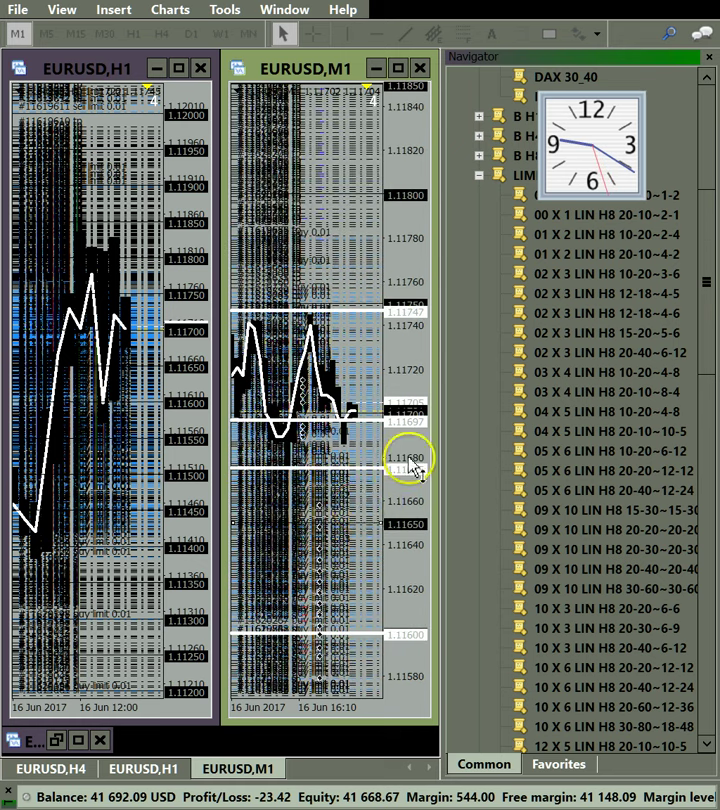
{"action": "left_click_drag", "start_coordinate": [409, 464], "coordinate": [404, 450]}
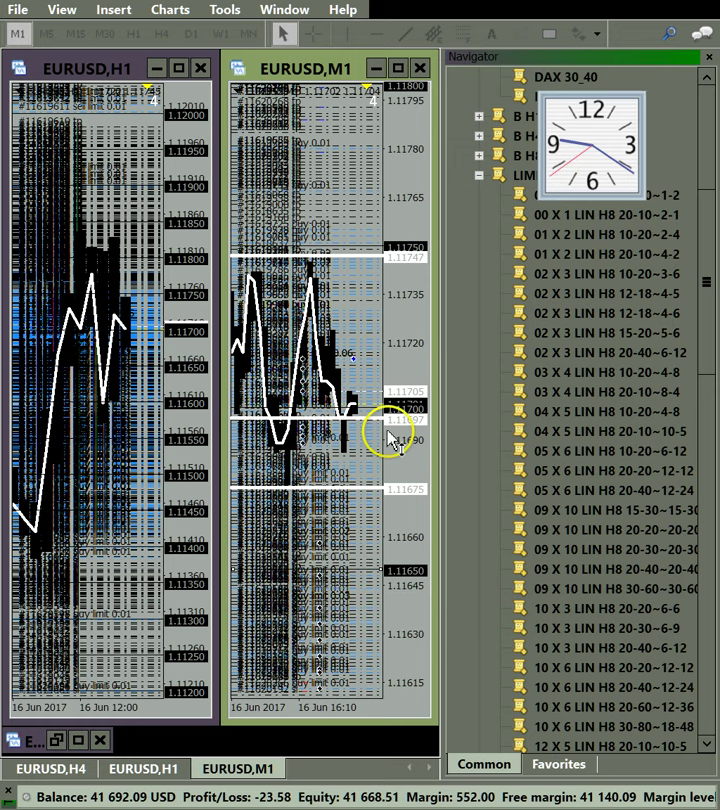
{"action": "left_click_drag", "start_coordinate": [394, 456], "coordinate": [410, 466]}
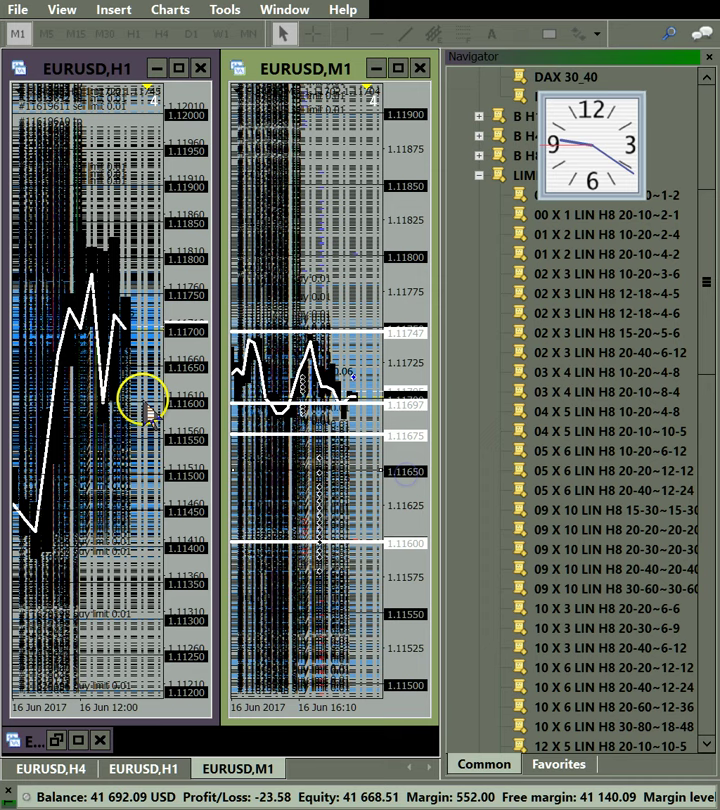
Switch the H1 chart through M15 to M30 and add a horizontal line at 1.11703.
{"action": "left_click_drag", "start_coordinate": [163, 474], "coordinate": [125, 410]}
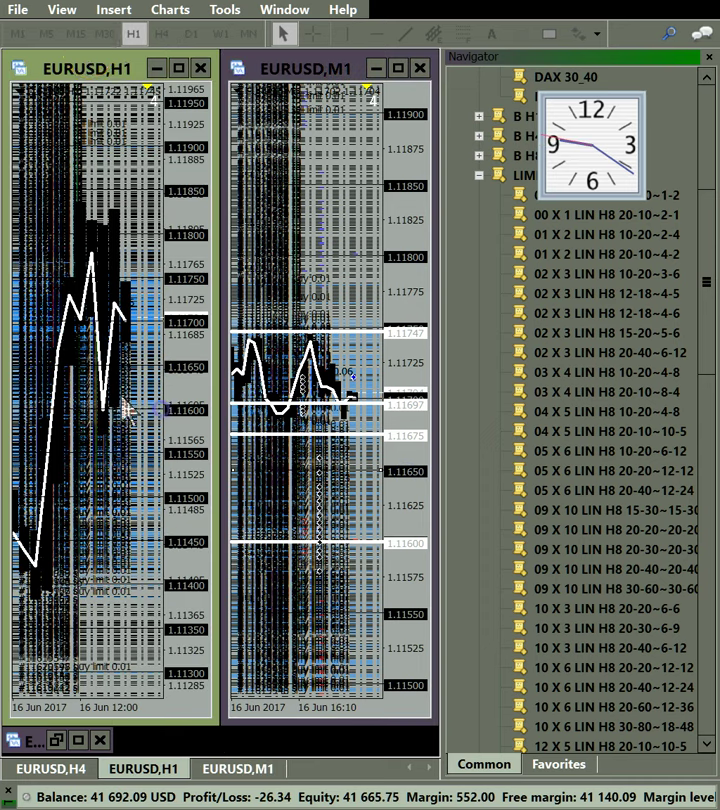
{"action": "left_click", "coordinate": [76, 33]}
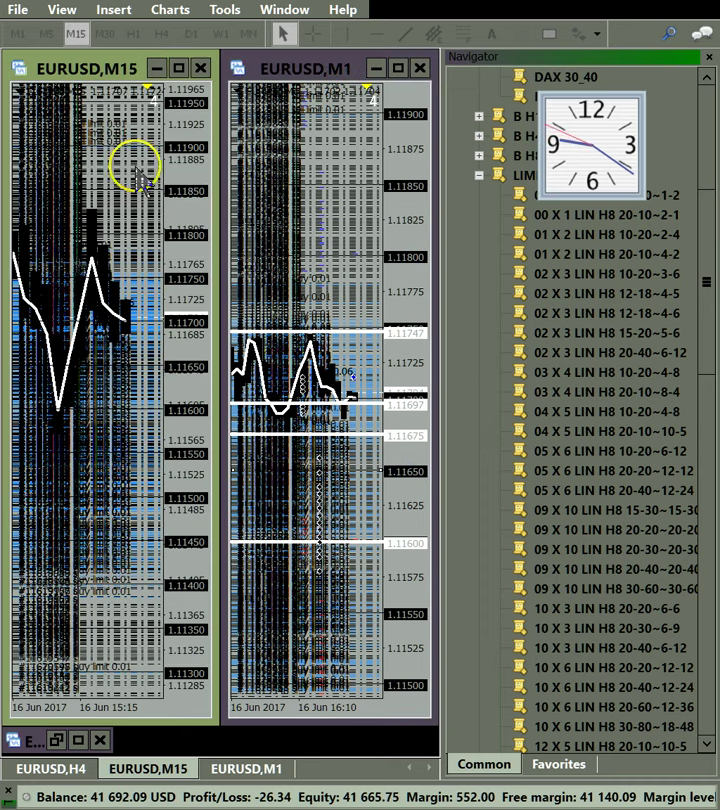
{"action": "left_click", "coordinate": [104, 33]}
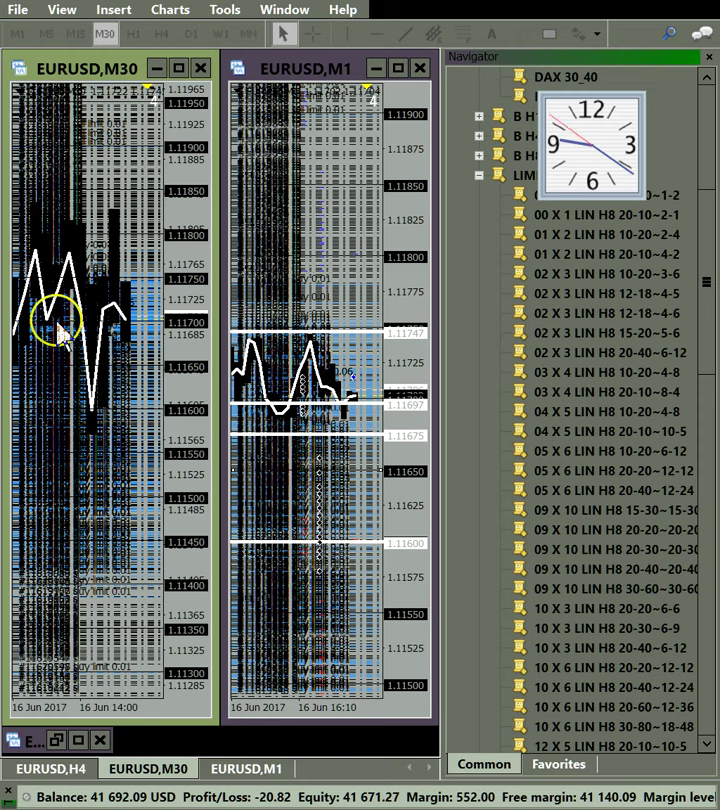
{"action": "left_click", "coordinate": [372, 35]}
{"action": "left_click", "coordinate": [118, 317]}
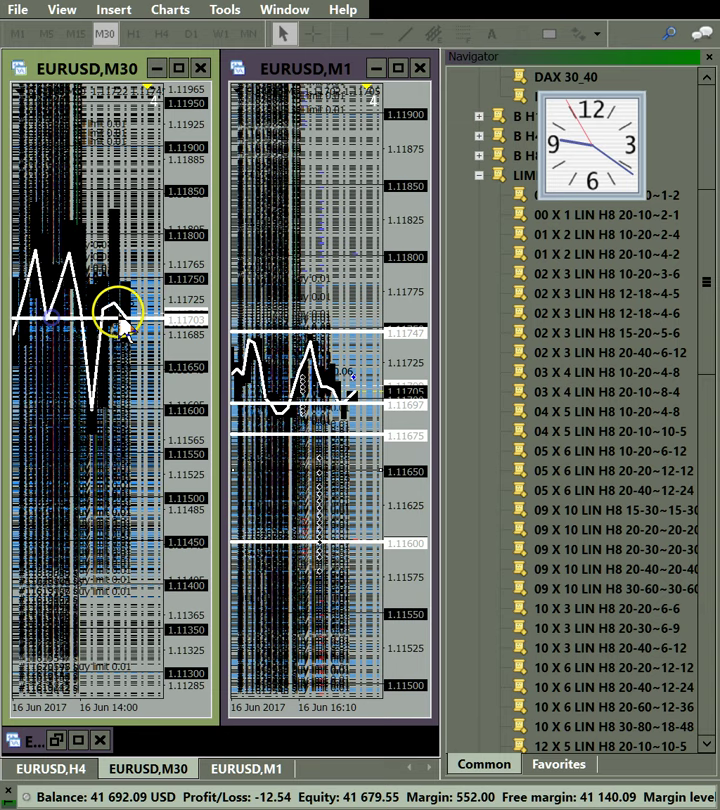
{"action": "mouse_move", "coordinate": [188, 308]}
{"action": "left_mouse_down"}
{"action": "mouse_move", "coordinate": [186, 240]}
{"action": "mouse_move", "coordinate": [195, 286]}
{"action": "left_mouse_up"}
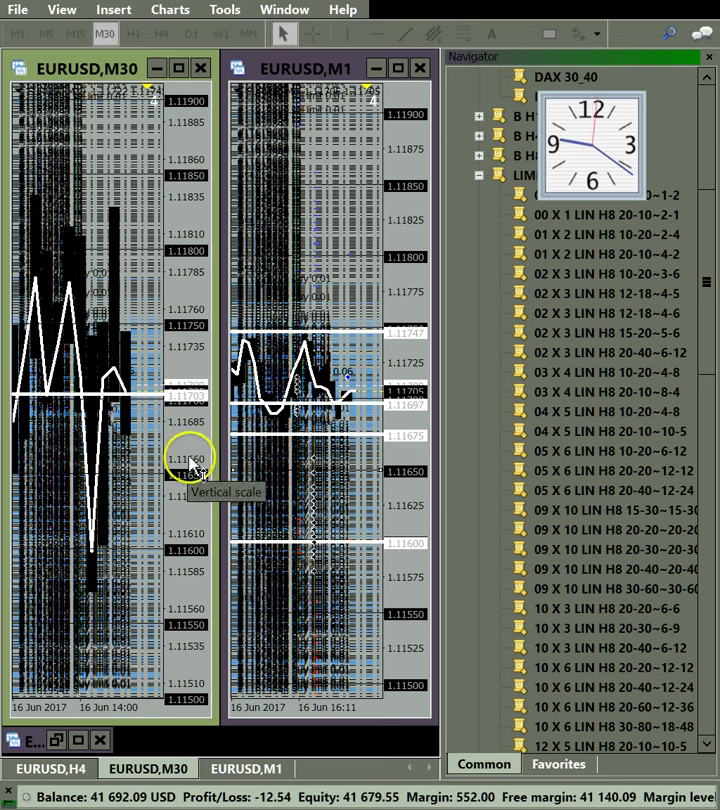
Compare the M15 and M30 timeframes, and return the chart to H1 with a price range of about 1.11200–1.12010.
{"action": "left_click", "coordinate": [76, 33]}
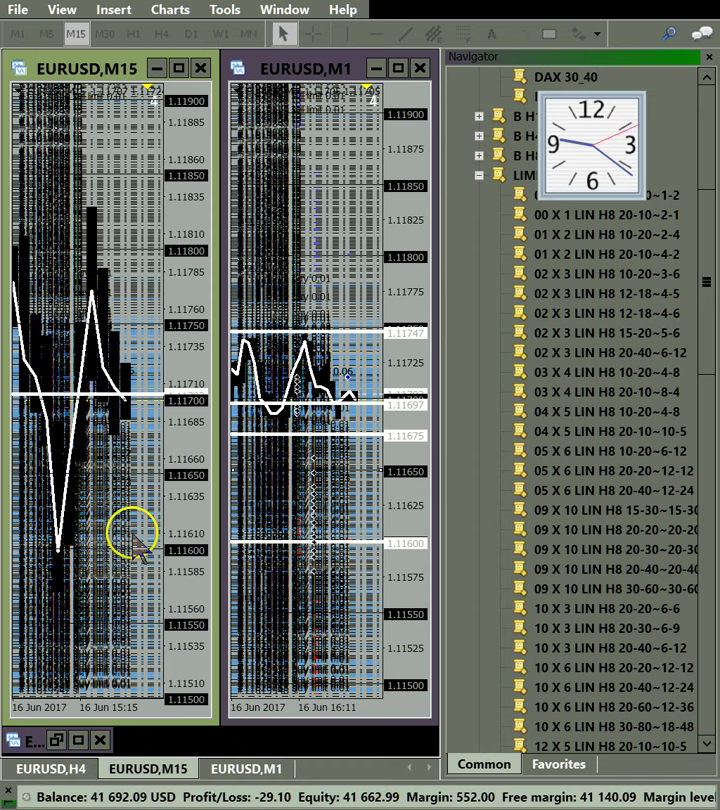
{"action": "left_click_drag", "start_coordinate": [183, 465], "coordinate": [183, 495]}
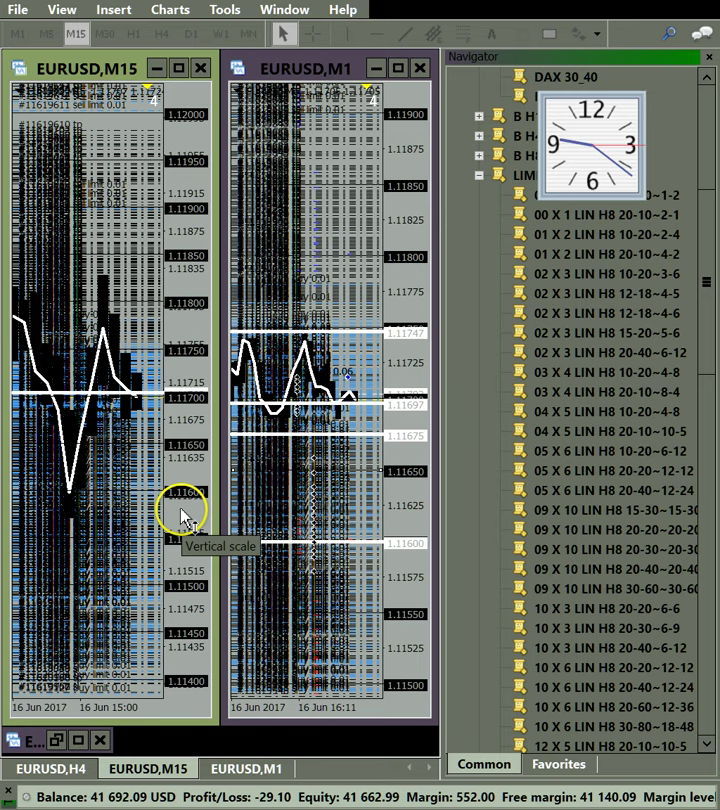
{"action": "left_click", "coordinate": [105, 33]}
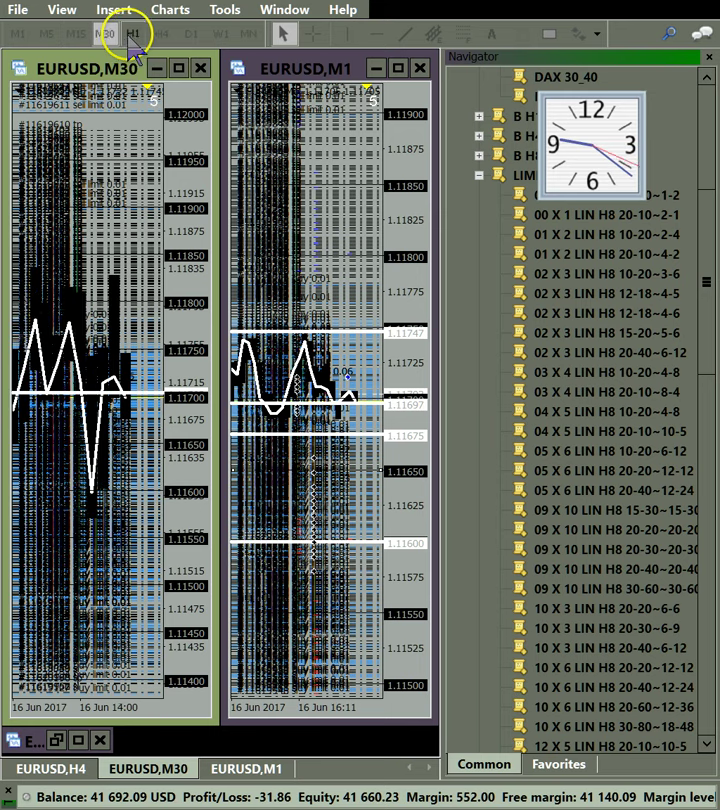
{"action": "left_click", "coordinate": [133, 33]}
{"action": "left_click_drag", "start_coordinate": [175, 220], "coordinate": [172, 429]}
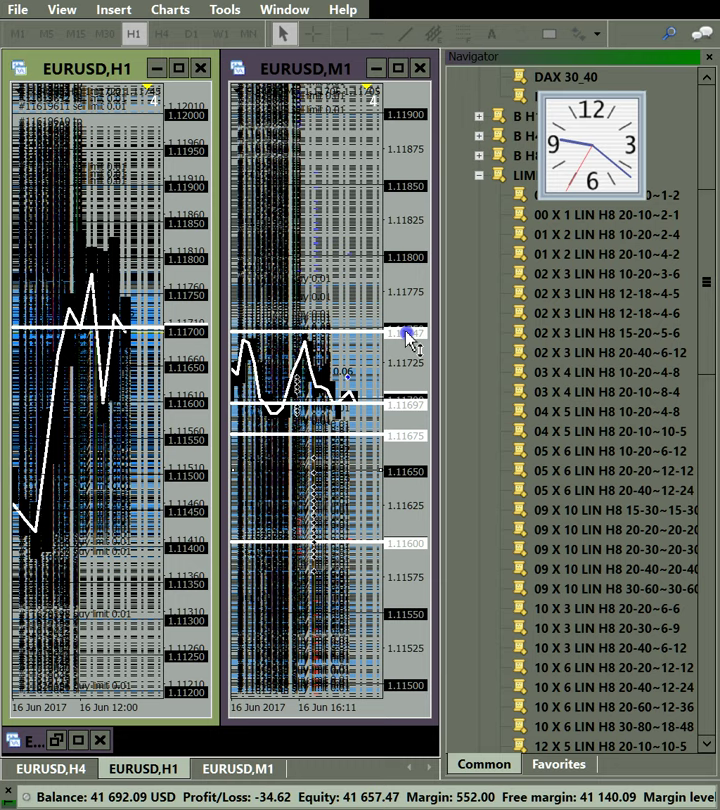
Maximize the M1 chart and add a horizontal line at 1.11742 near the recent highs.
{"action": "mouse_move", "coordinate": [412, 335]}
{"action": "left_mouse_down"}
{"action": "mouse_move", "coordinate": [413, 196]}
{"action": "mouse_move", "coordinate": [408, 360]}
{"action": "left_mouse_up"}
{"action": "double_click", "coordinate": [310, 66]}
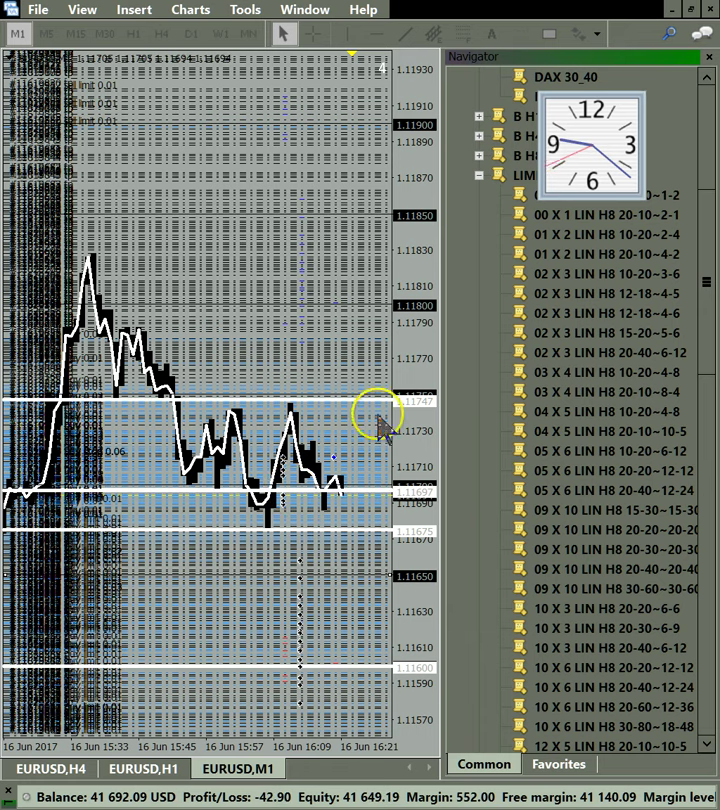
{"action": "left_click_drag", "start_coordinate": [413, 421], "coordinate": [415, 385]}
{"action": "left_click", "coordinate": [376, 33]}
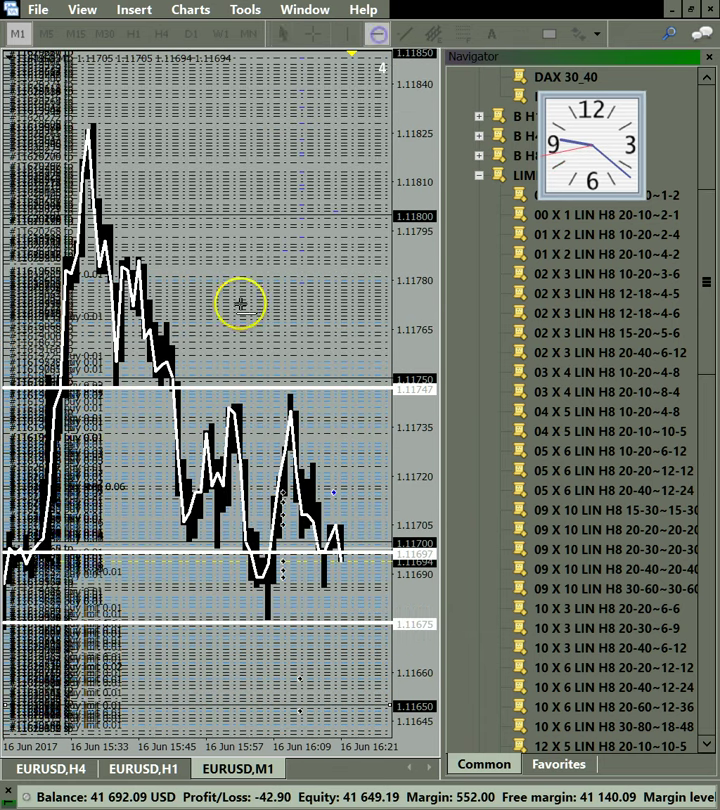
{"action": "left_click", "coordinate": [237, 404]}
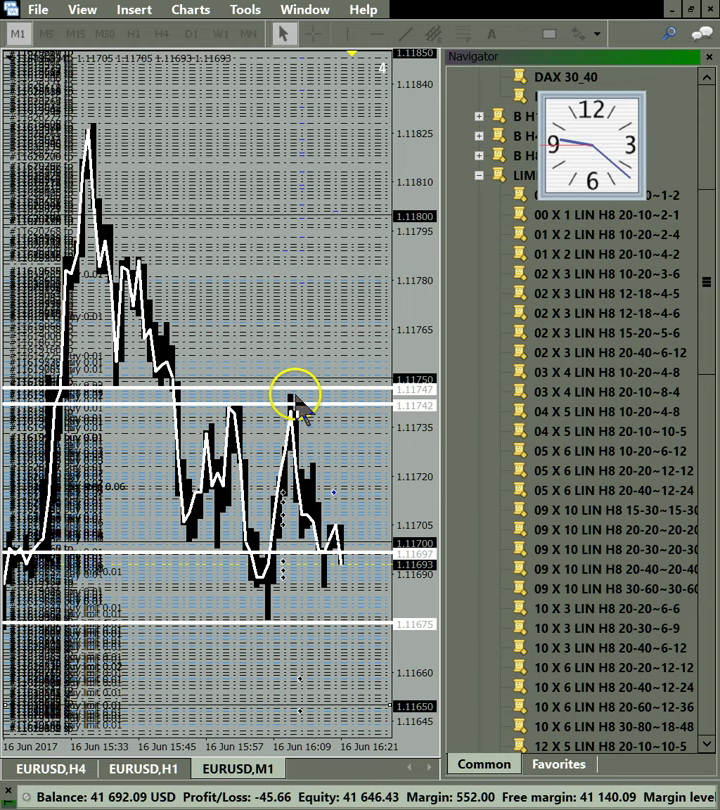
Draw a descending equidistant channel on the M1 chart from about 1.11833 through the recent peak, with its parallel line along the lows.
{"action": "mouse_move", "coordinate": [396, 450]}
{"action": "left_mouse_down"}
{"action": "mouse_move", "coordinate": [403, 425]}
{"action": "mouse_move", "coordinate": [407, 431]}
{"action": "mouse_move", "coordinate": [384, 449]}
{"action": "left_mouse_up"}
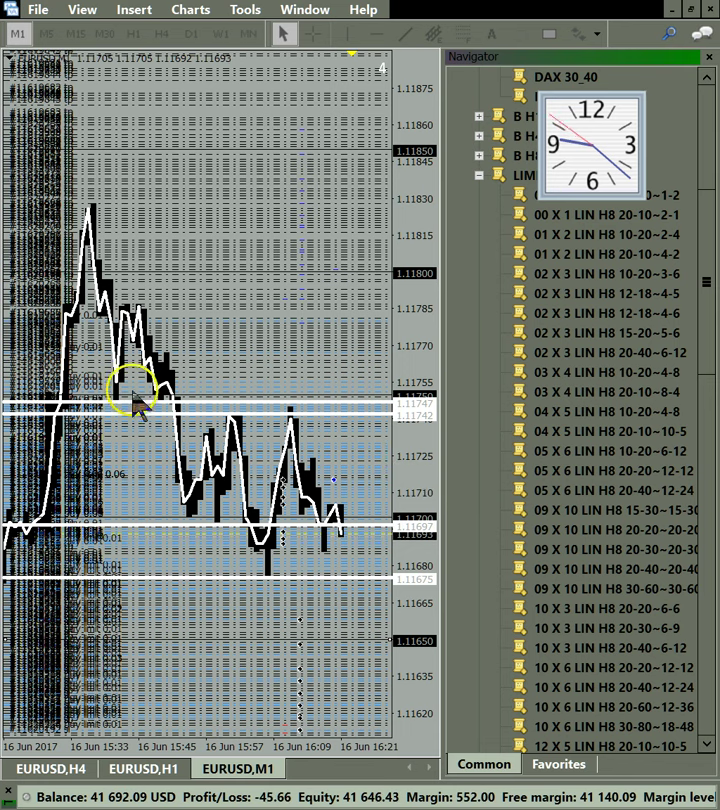
{"action": "left_click_drag", "start_coordinate": [405, 530], "coordinate": [410, 540]}
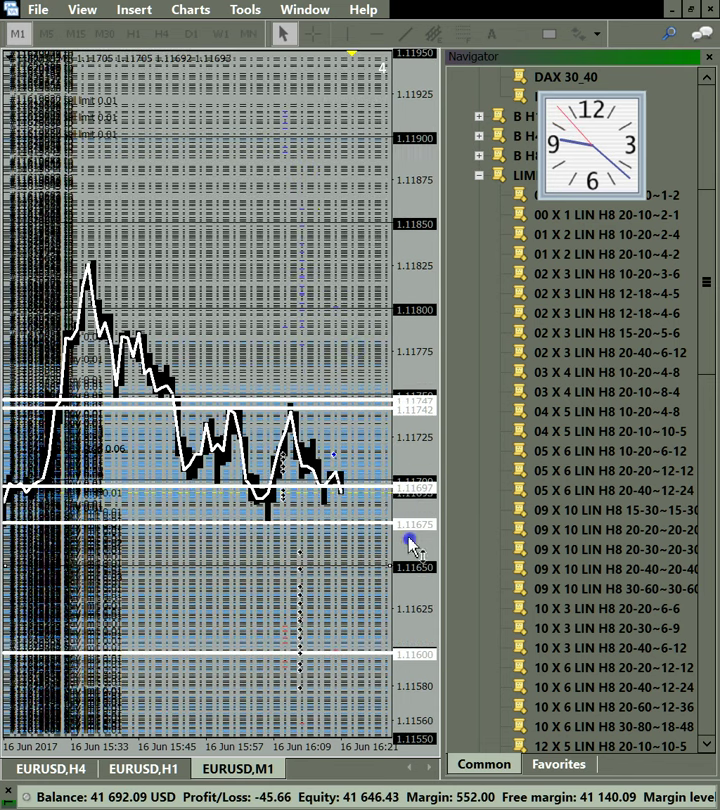
{"action": "left_click", "coordinate": [433, 33]}
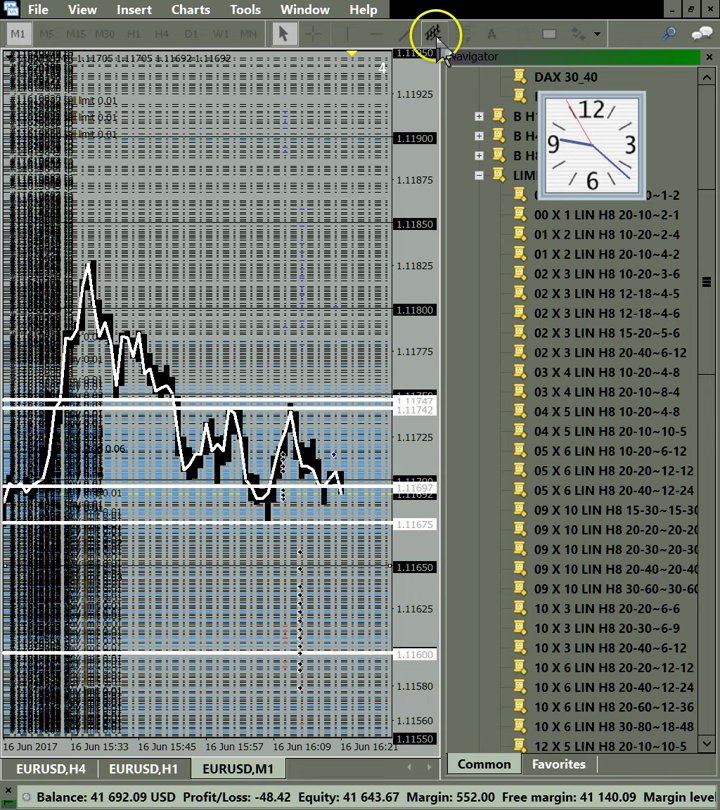
{"action": "mouse_move", "coordinate": [90, 252]}
{"action": "left_mouse_down"}
{"action": "mouse_move", "coordinate": [178, 354]}
{"action": "mouse_move", "coordinate": [283, 407]}
{"action": "left_mouse_up"}
{"action": "left_click_drag", "start_coordinate": [108, 136], "coordinate": [93, 403]}
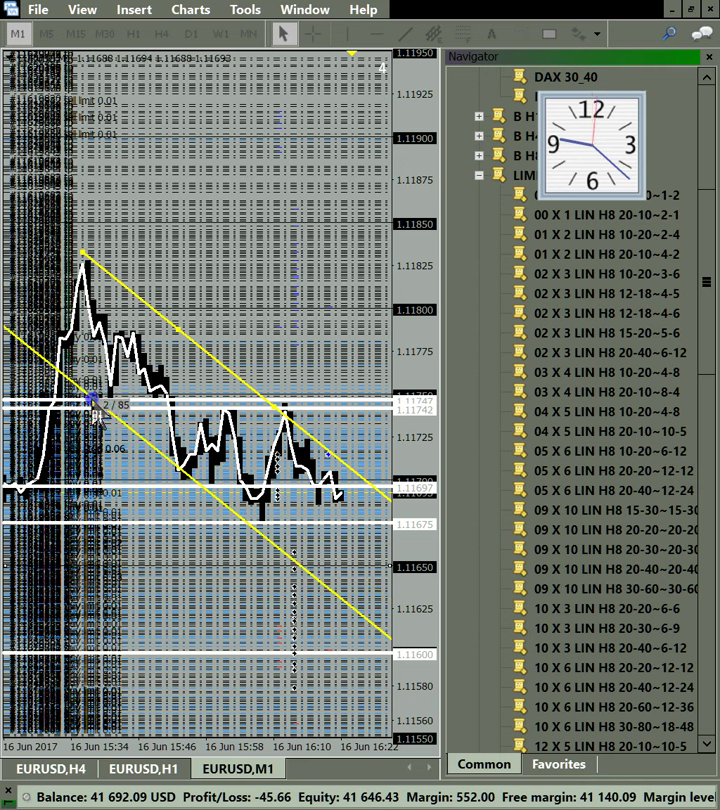
Add a horizontal line at 1.11786 on the M1 chart, along the secondary peaks after the main high.
{"action": "left_click_drag", "start_coordinate": [418, 590], "coordinate": [419, 543]}
{"action": "double_click", "coordinate": [420, 534]}
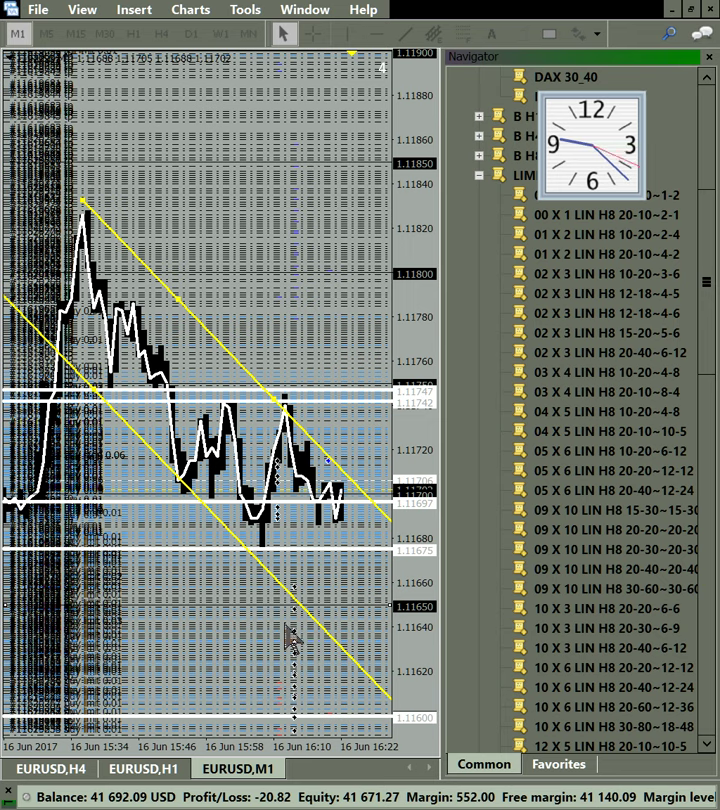
{"action": "left_click", "coordinate": [372, 33]}
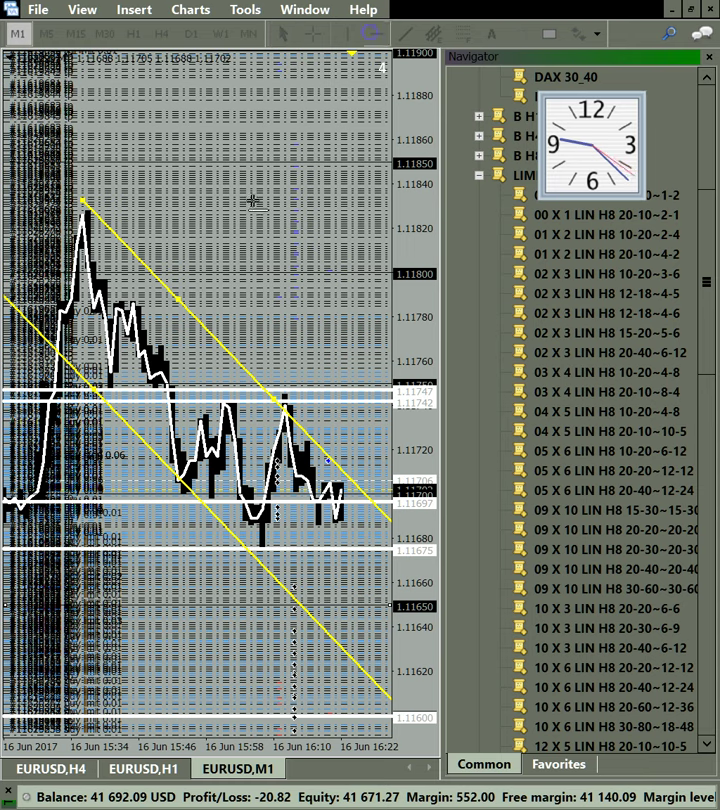
{"action": "left_click", "coordinate": [160, 301]}
{"action": "left_click", "coordinate": [279, 596]}
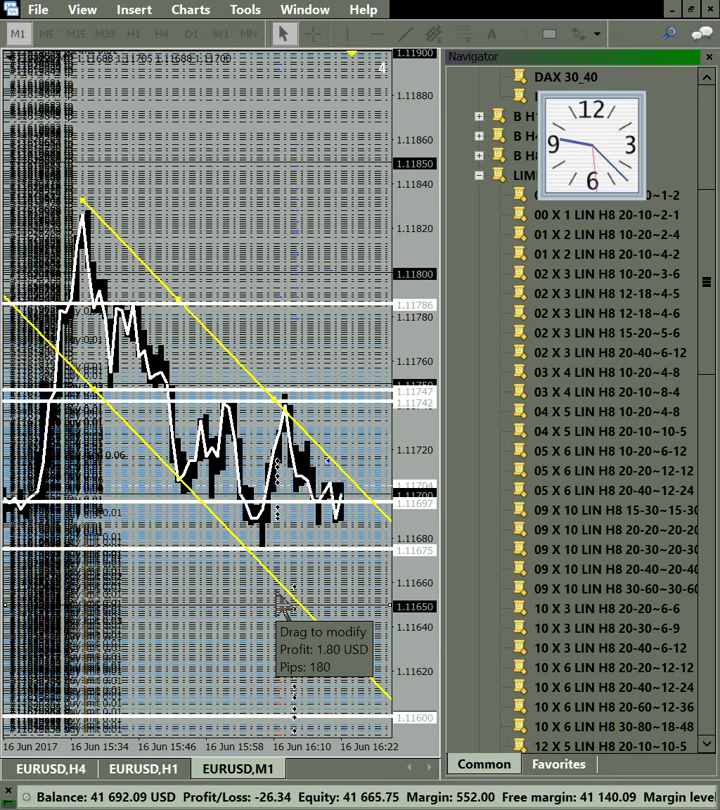
{"action": "left_click", "coordinate": [183, 620]}
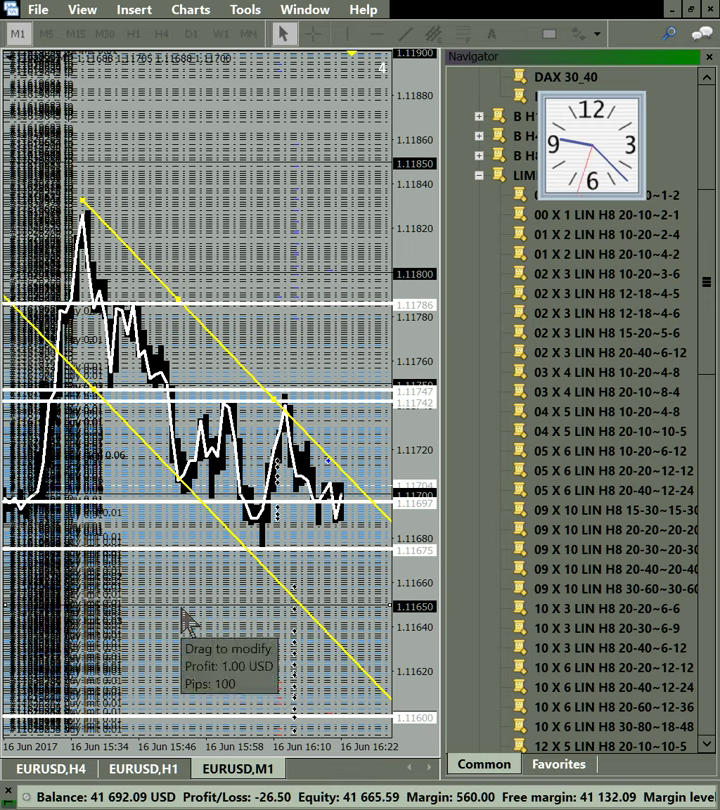
{"action": "left_click", "coordinate": [238, 618]}
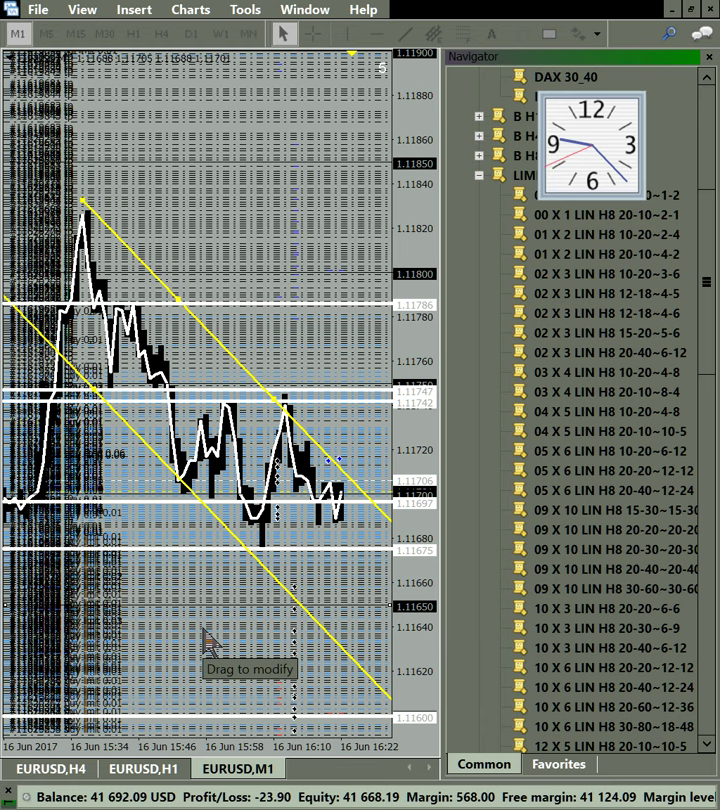
Restore the side-by-side charts, switch H1 to M30 and set its price range to about 1.11500–1.11910.
{"action": "left_click", "coordinate": [688, 9]}
{"action": "left_click", "coordinate": [145, 380]}
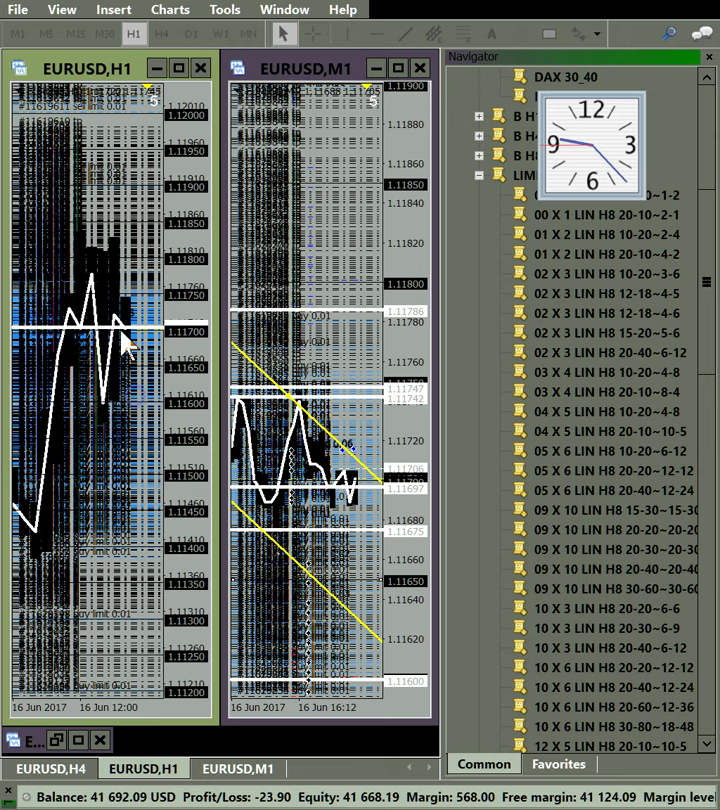
{"action": "left_click_drag", "start_coordinate": [183, 300], "coordinate": [181, 67]}
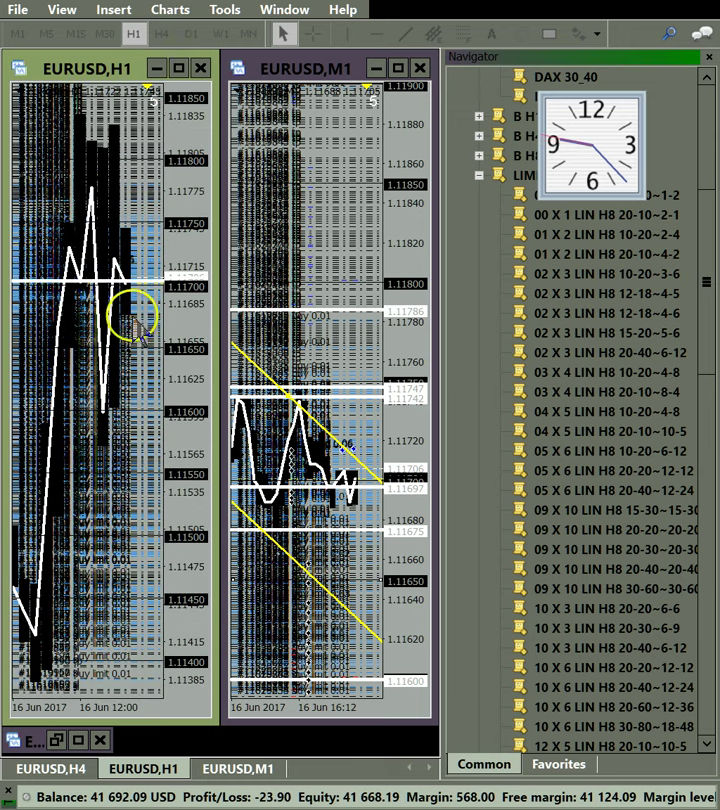
{"action": "left_click", "coordinate": [104, 34]}
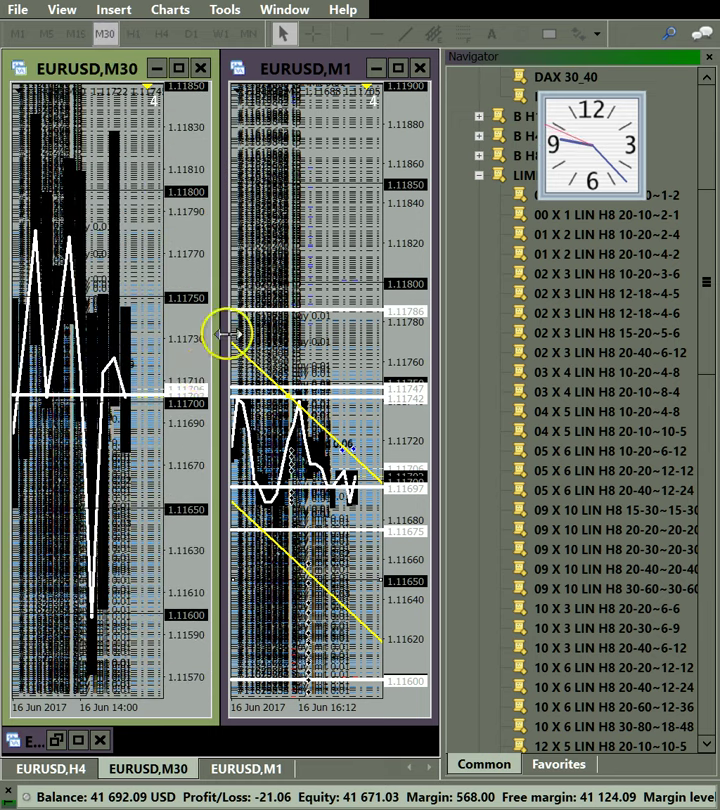
{"action": "left_click_drag", "start_coordinate": [201, 376], "coordinate": [180, 490]}
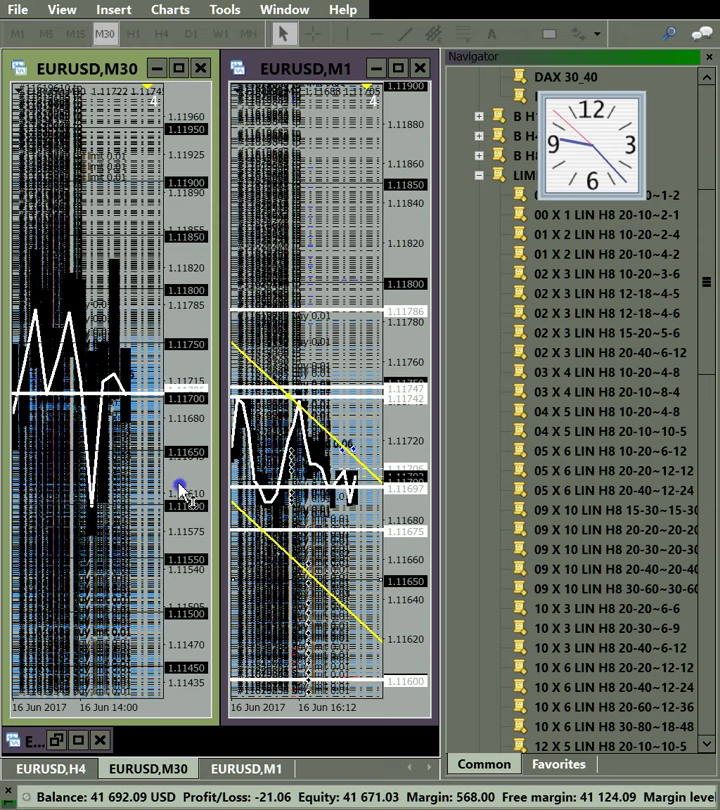
{"action": "left_click", "coordinate": [115, 565]}
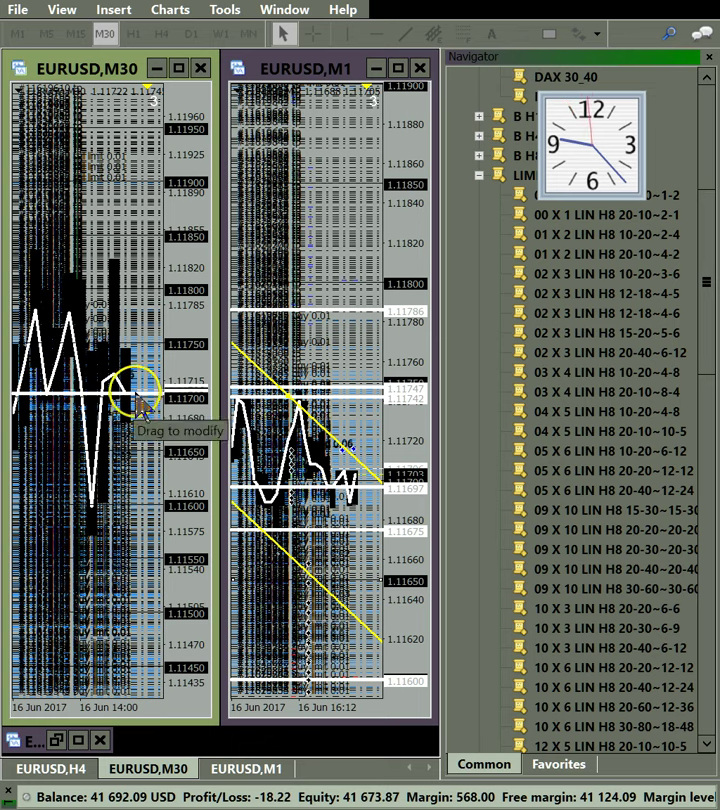
{"action": "left_click_drag", "start_coordinate": [177, 440], "coordinate": [188, 244]}
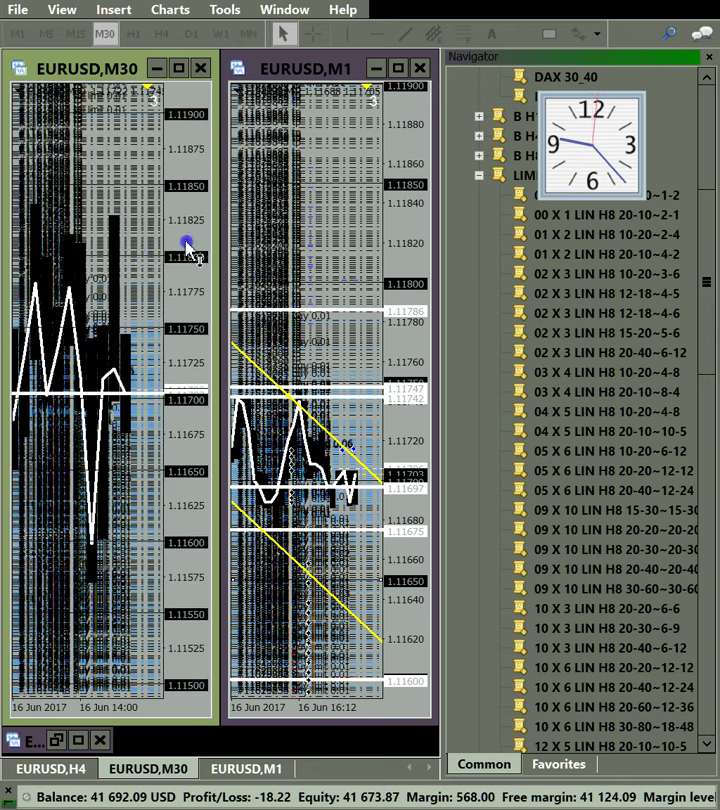
Maximize the M30 chart and draw a rectangle over the latest bars from about 1.11697 down to 1.11666.
{"action": "left_click", "coordinate": [105, 68]}
{"action": "double_click", "coordinate": [105, 68]}
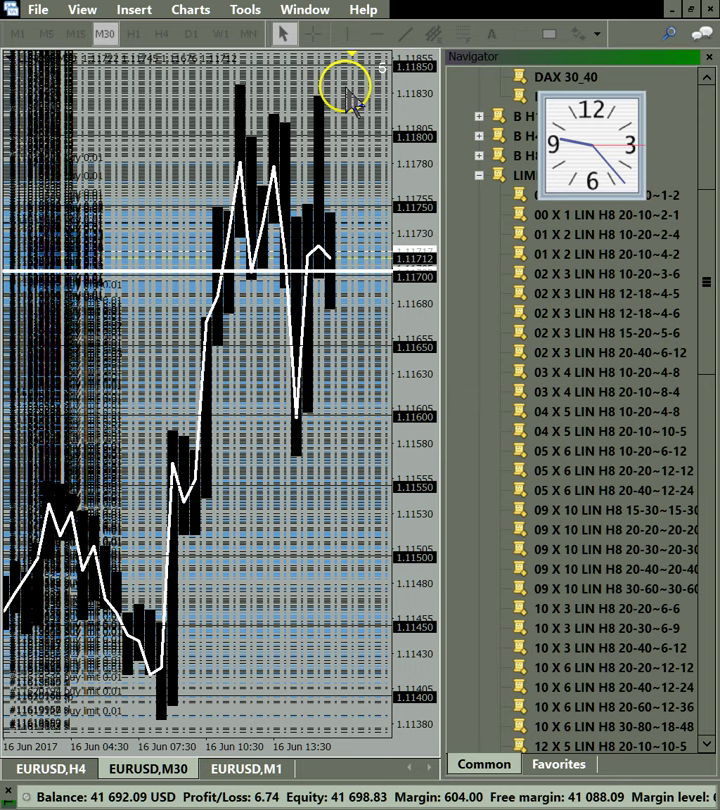
{"action": "left_click", "coordinate": [549, 33]}
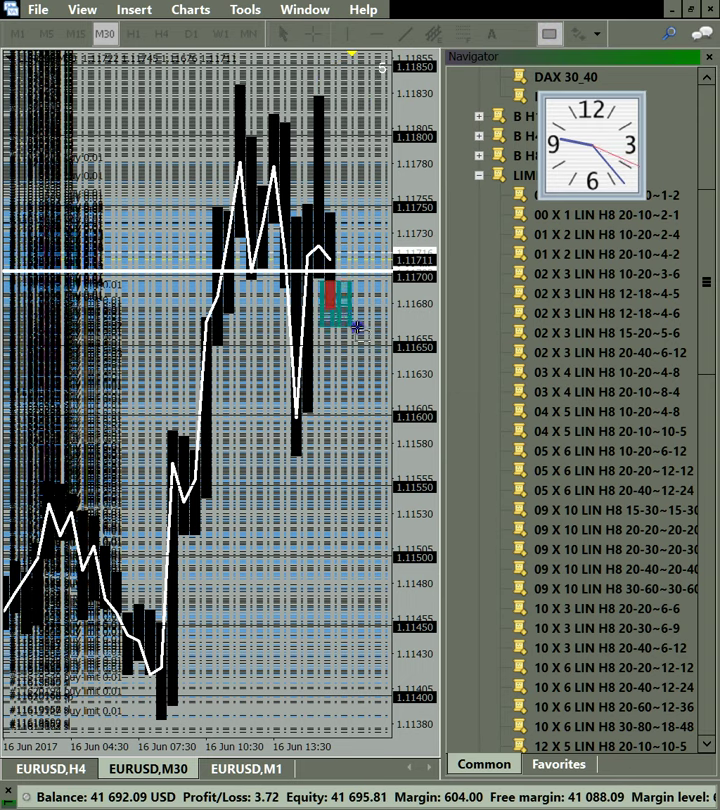
{"action": "left_click_drag", "start_coordinate": [357, 327], "coordinate": [352, 325]}
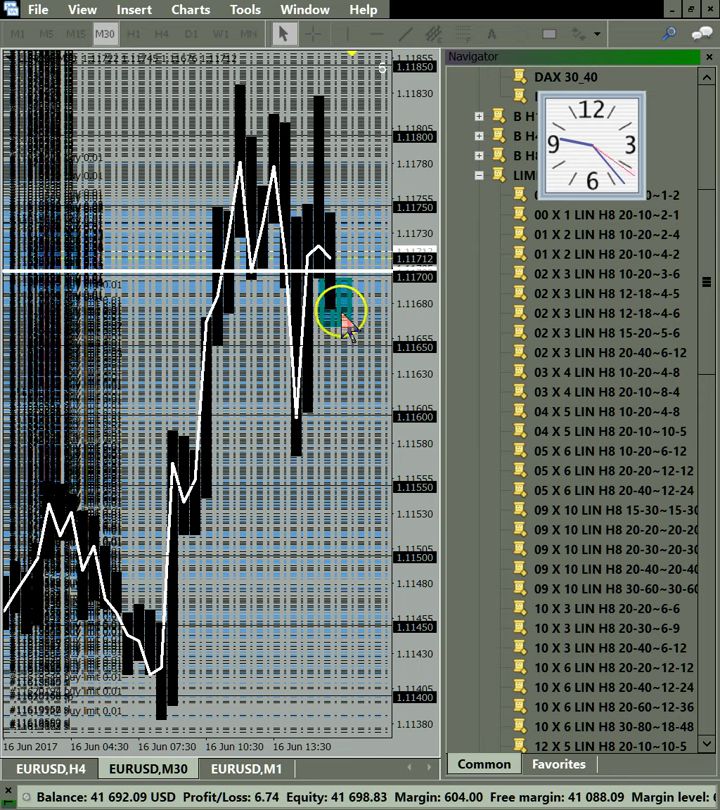
Restore the side-by-side charts and rescale prices to about 1.11480–1.11950 on M30 and 1.11585–1.11910 on M1.
{"action": "left_click", "coordinate": [697, 12]}
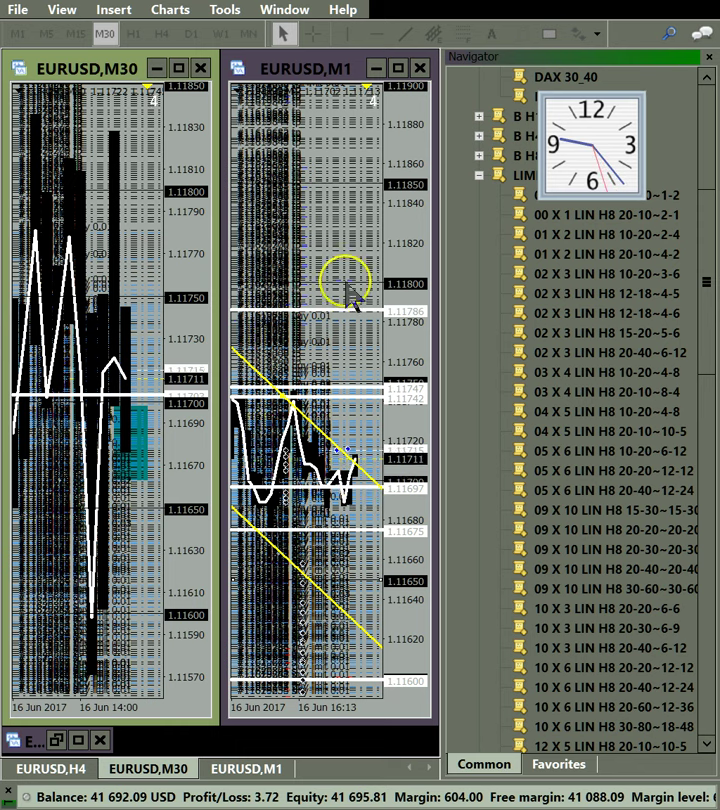
{"action": "left_click_drag", "start_coordinate": [186, 398], "coordinate": [208, 492]}
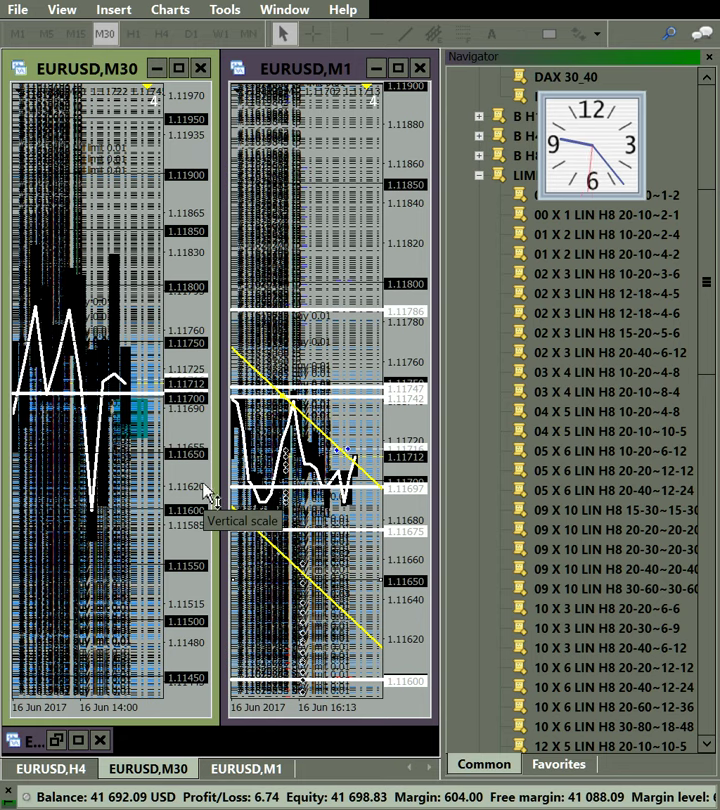
{"action": "left_click", "coordinate": [203, 447]}
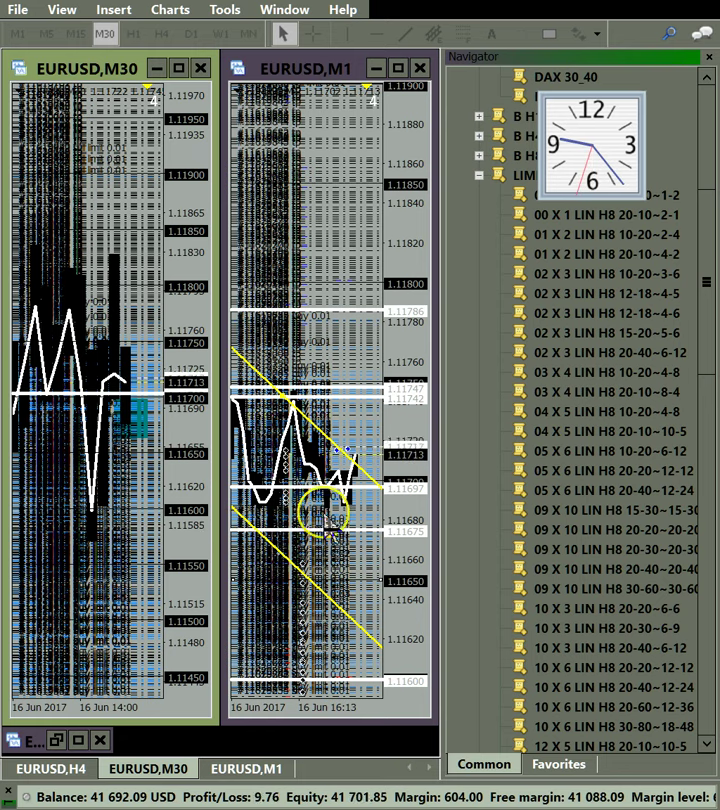
{"action": "left_click", "coordinate": [418, 350]}
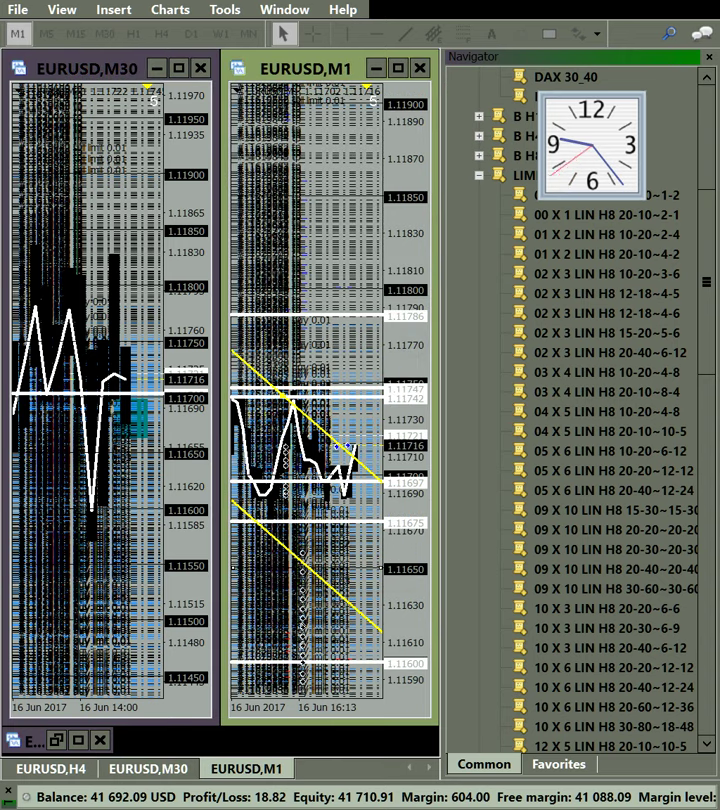
{"action": "left_click", "coordinate": [187, 237]}
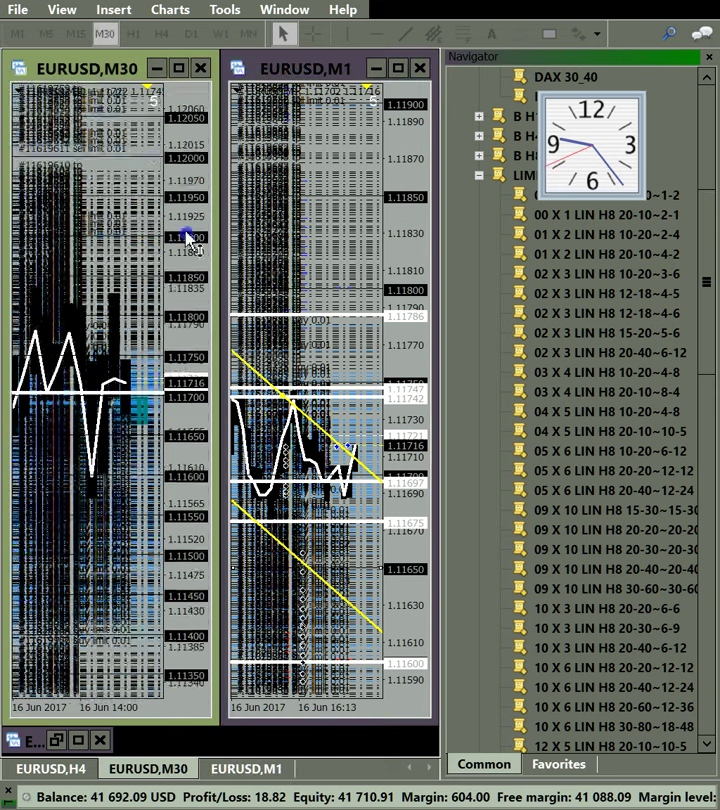
{"action": "left_click_drag", "start_coordinate": [187, 237], "coordinate": [190, 385]}
Switch the M30 chart to M15, zoom out to cover a longer time span, and return it to M30.
{"action": "left_click_drag", "start_coordinate": [603, 164], "coordinate": [565, 290]}
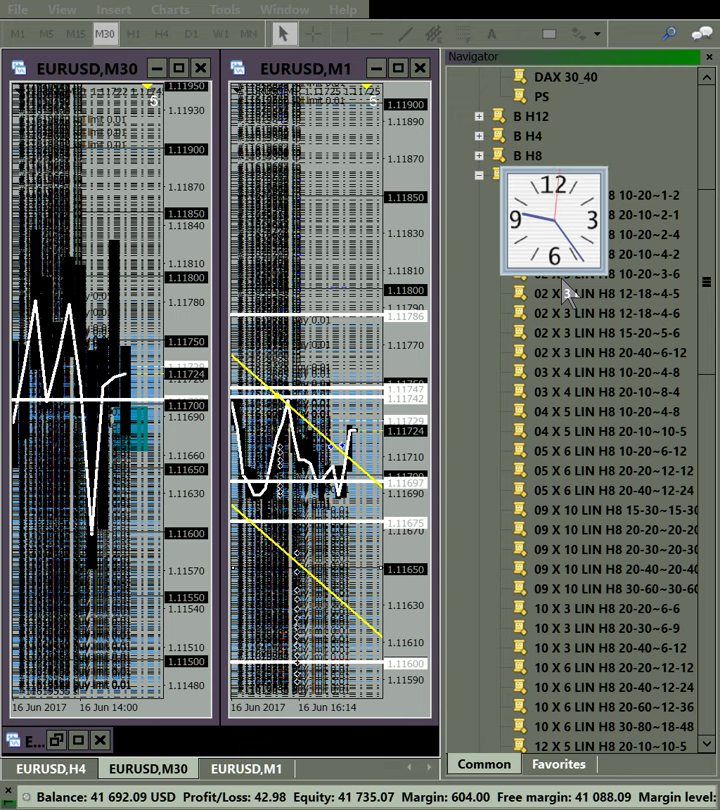
{"action": "left_click", "coordinate": [128, 76]}
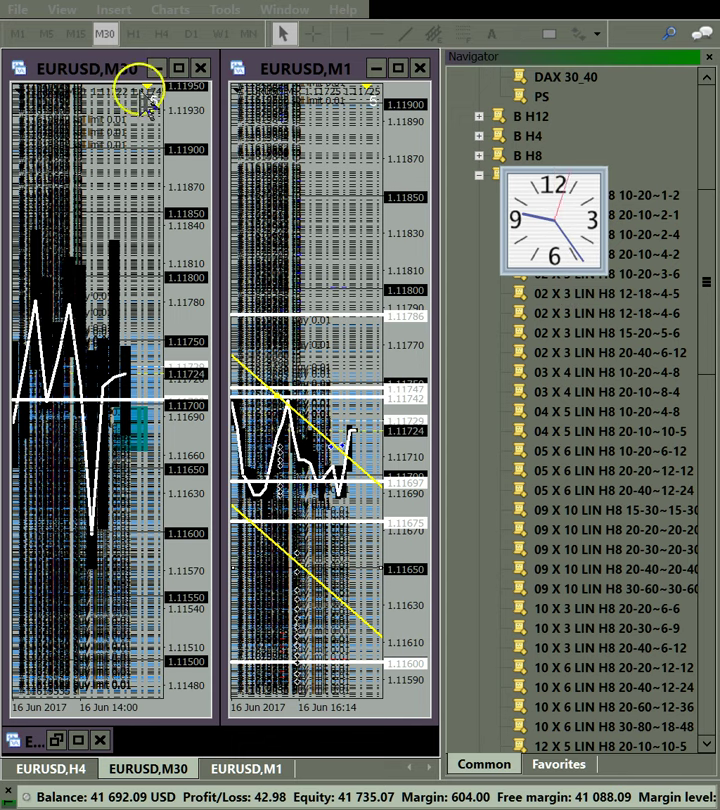
{"action": "left_click", "coordinate": [72, 33]}
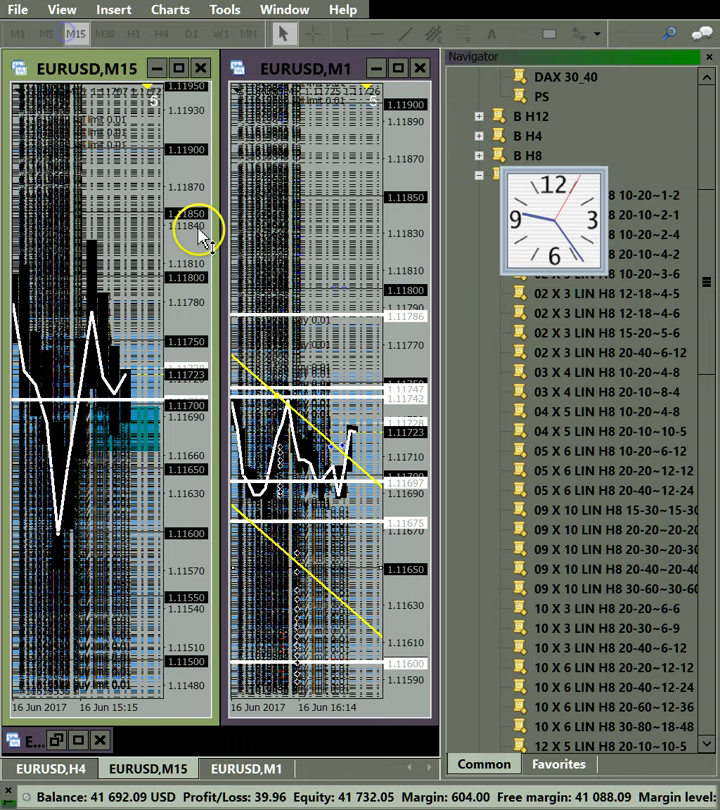
{"action": "left_click_drag", "start_coordinate": [116, 382], "coordinate": [83, 563]}
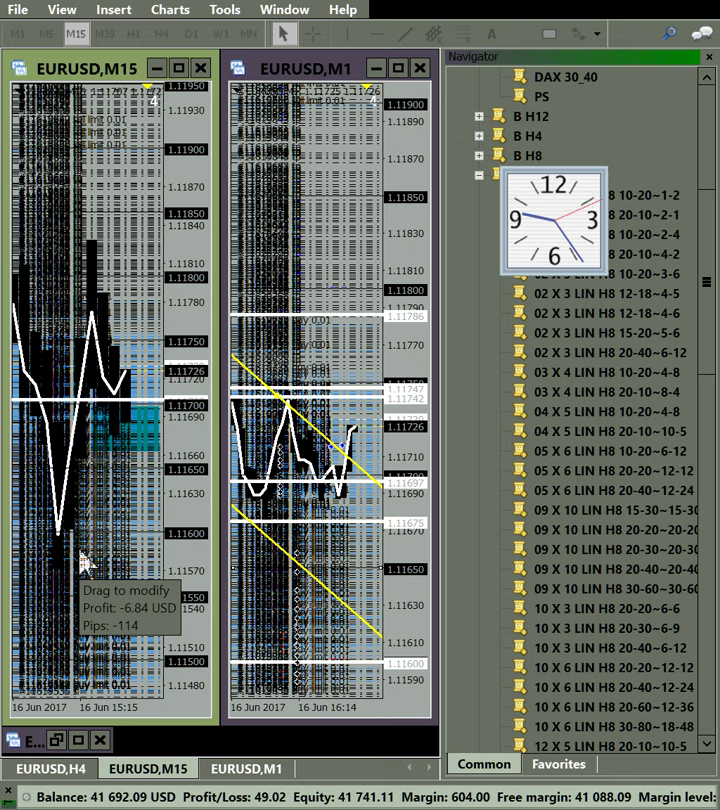
{"action": "key", "text": "minus"}
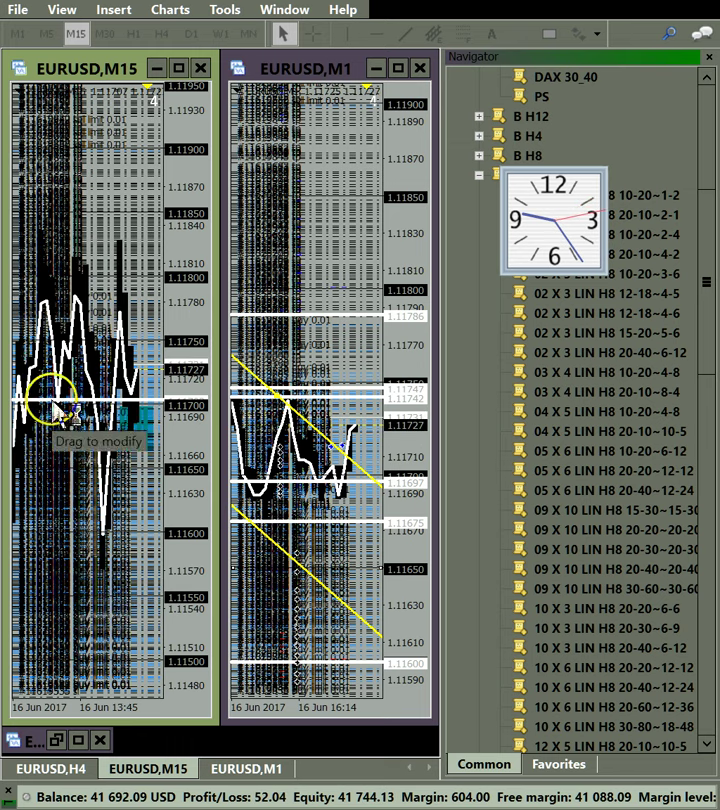
{"action": "left_click", "coordinate": [104, 34]}
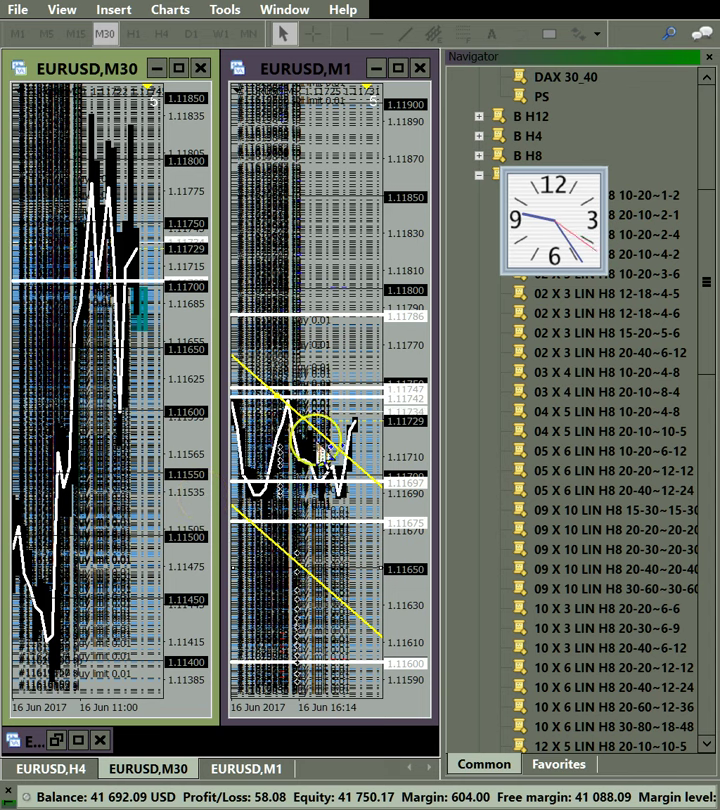
Maximize the M1 chart and draw a descending trendline from the main high near 1.11830 to about 1.11675.
{"action": "double_click", "coordinate": [328, 64]}
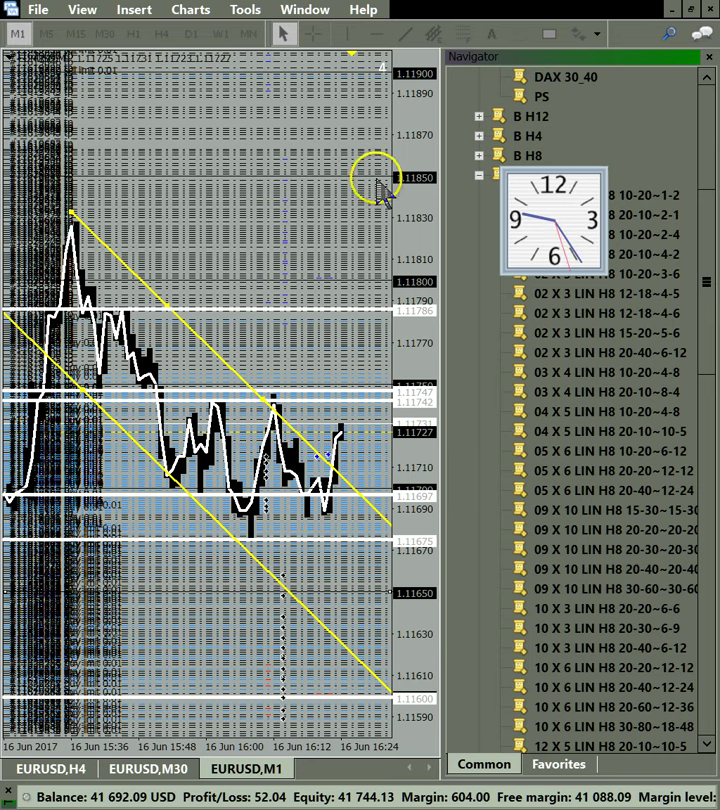
{"action": "left_click", "coordinate": [405, 34]}
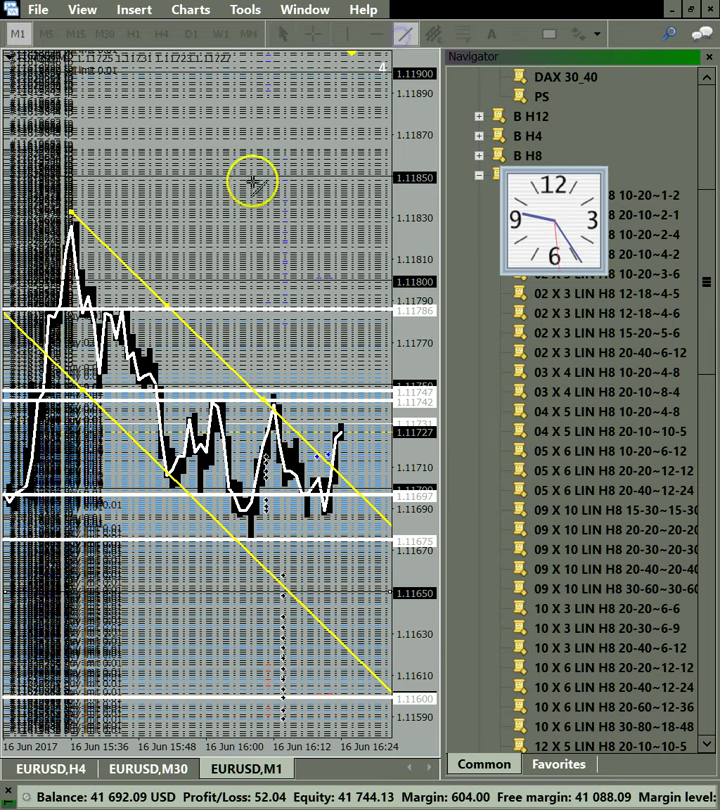
{"action": "left_click_drag", "start_coordinate": [75, 213], "coordinate": [318, 515]}
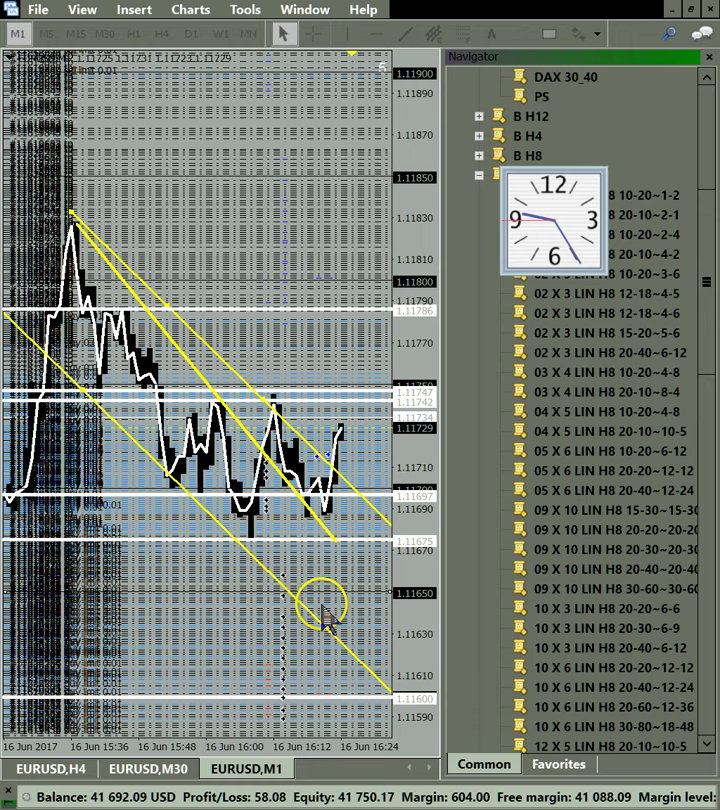
Mark the latest M1 swing with freehand yellow strokes at about 1.11728 and 1.11686 and a stroke connecting them.
{"action": "left_click_drag", "start_coordinate": [321, 607], "coordinate": [316, 617]}
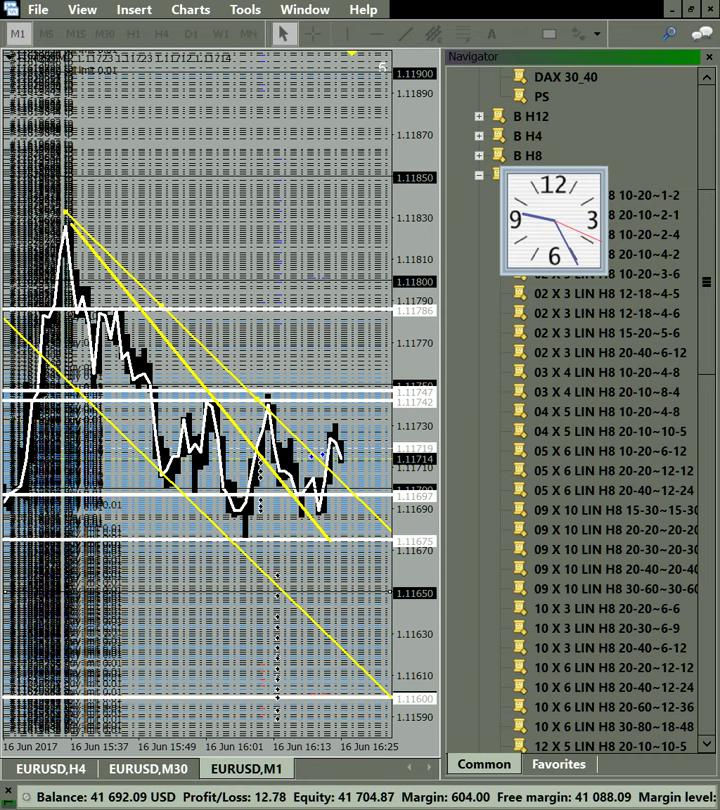
{"action": "left_click_drag", "start_coordinate": [230, 512], "coordinate": [337, 519]}
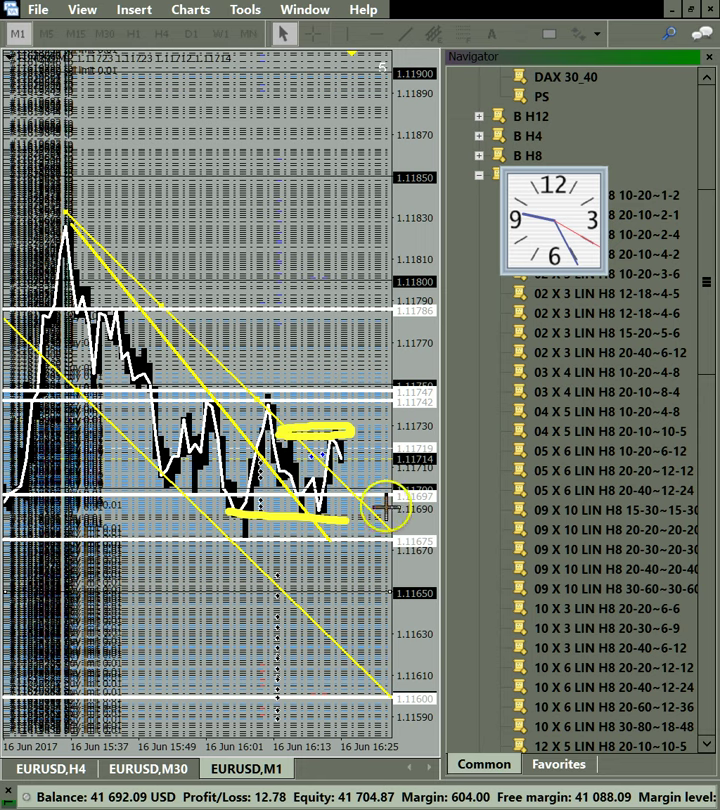
{"action": "left_click_drag", "start_coordinate": [332, 455], "coordinate": [317, 516]}
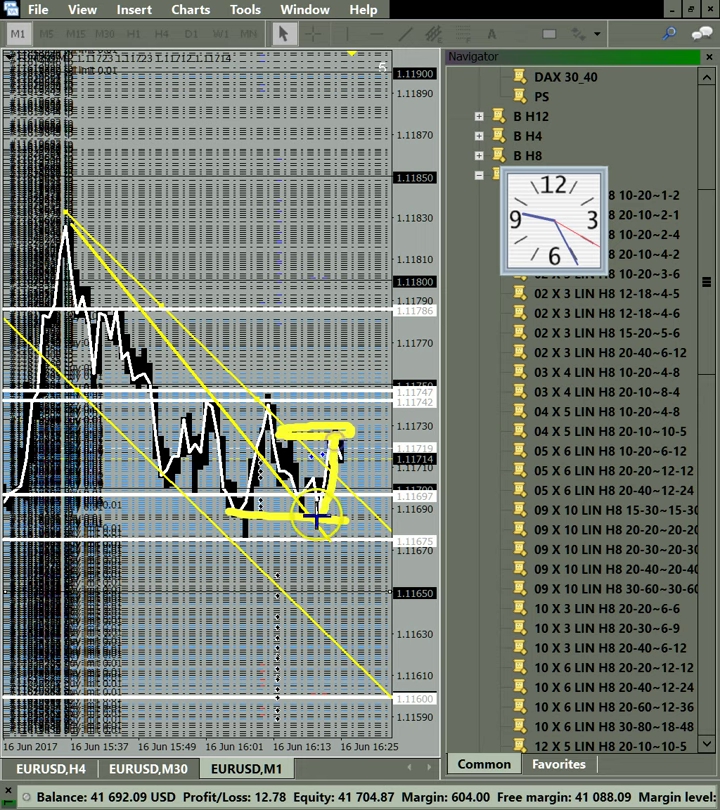
Mark the M1 swings with freehand yellow strokes, including levels near 1.11786, 1.11753 and 1.11742 and strokes connecting the lows to the highs.
{"action": "mouse_move", "coordinate": [336, 432]}
{"action": "left_mouse_down"}
{"action": "mouse_move", "coordinate": [305, 515]}
{"action": "mouse_move", "coordinate": [336, 439]}
{"action": "left_mouse_up"}
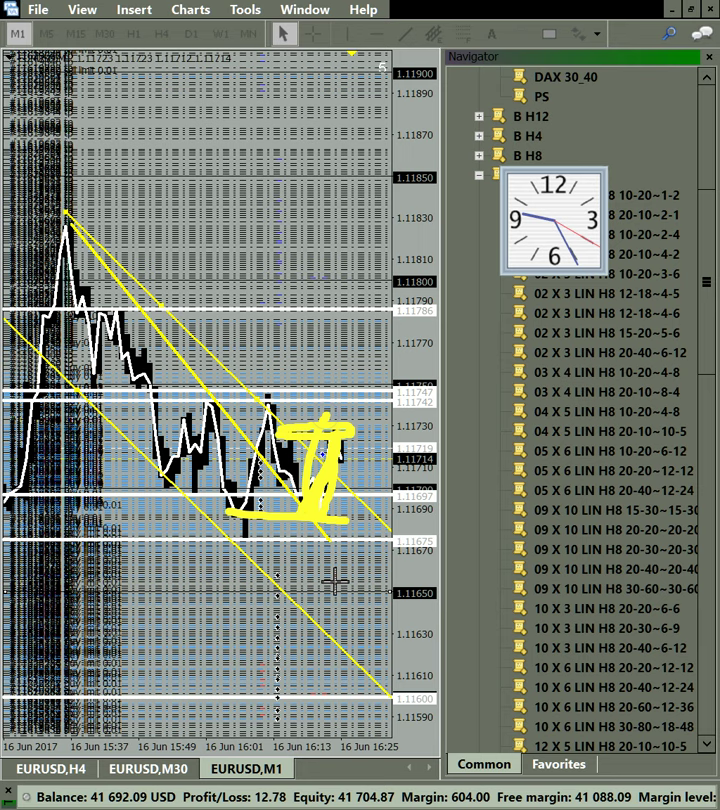
{"action": "left_click_drag", "start_coordinate": [267, 510], "coordinate": [280, 425]}
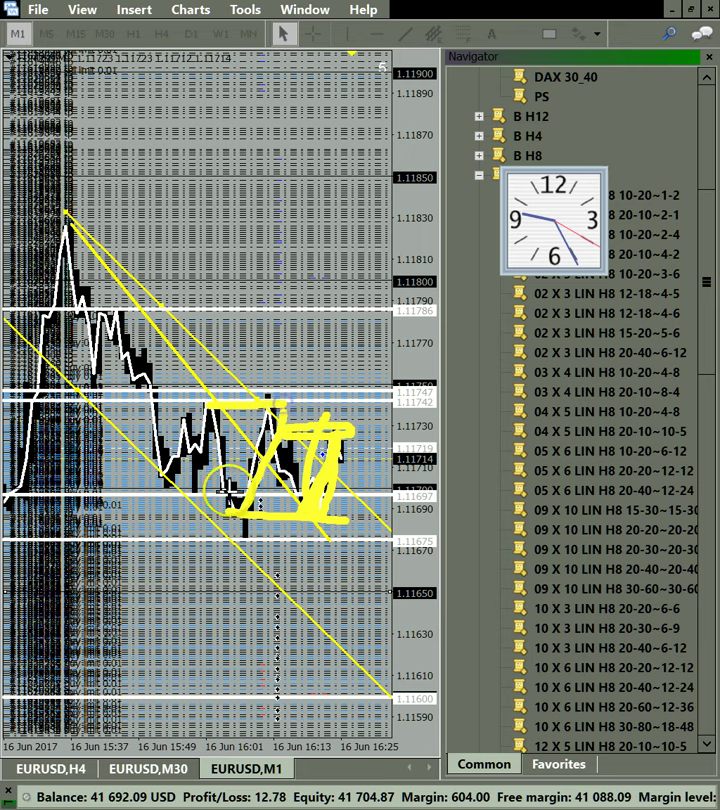
{"action": "left_click_drag", "start_coordinate": [64, 313], "coordinate": [92, 313]}
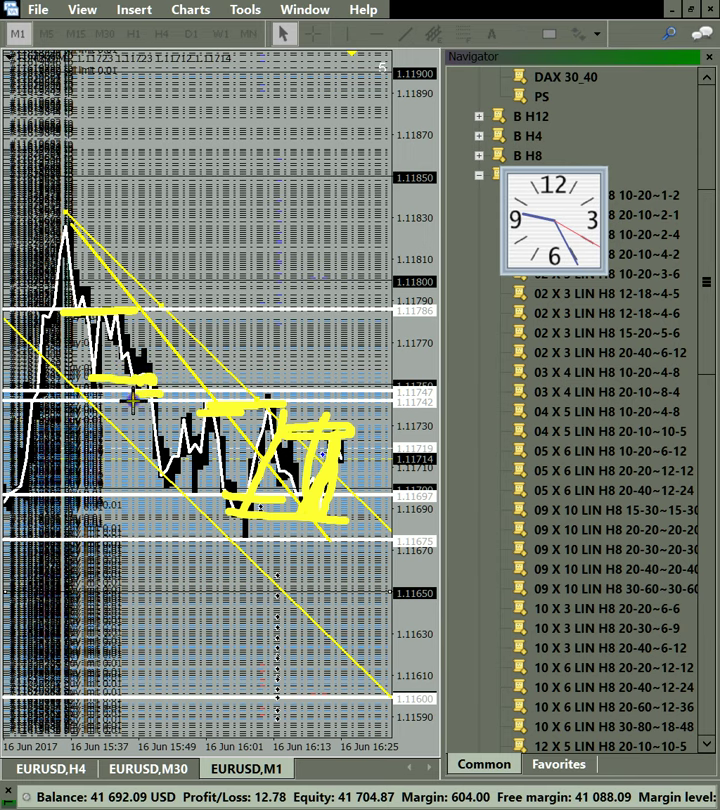
{"action": "left_click_drag", "start_coordinate": [145, 481], "coordinate": [207, 424]}
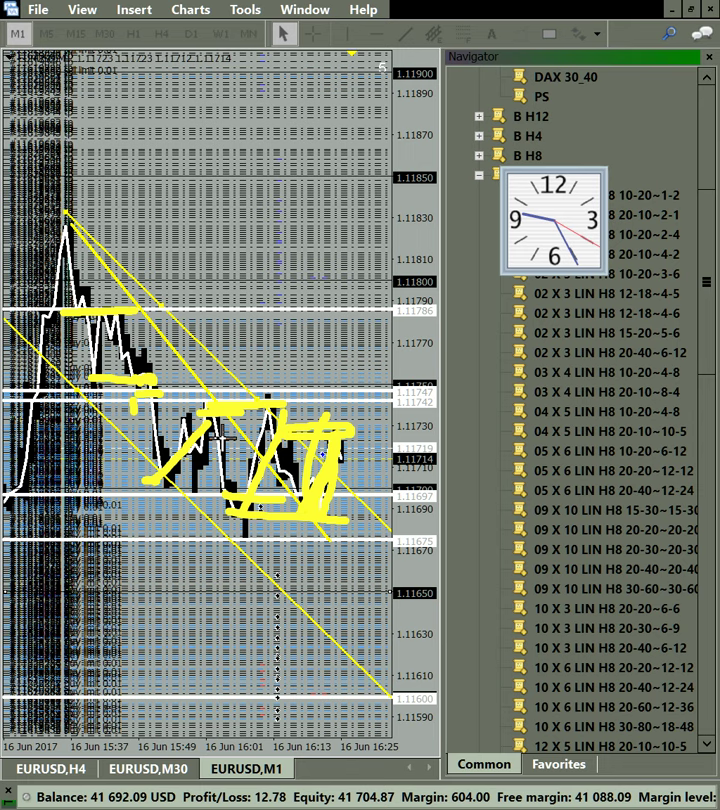
Clear all freehand yellow strokes from the M1 chart.
{"action": "left_click", "coordinate": [320, 561]}
{"action": "left_click", "coordinate": [246, 782]}
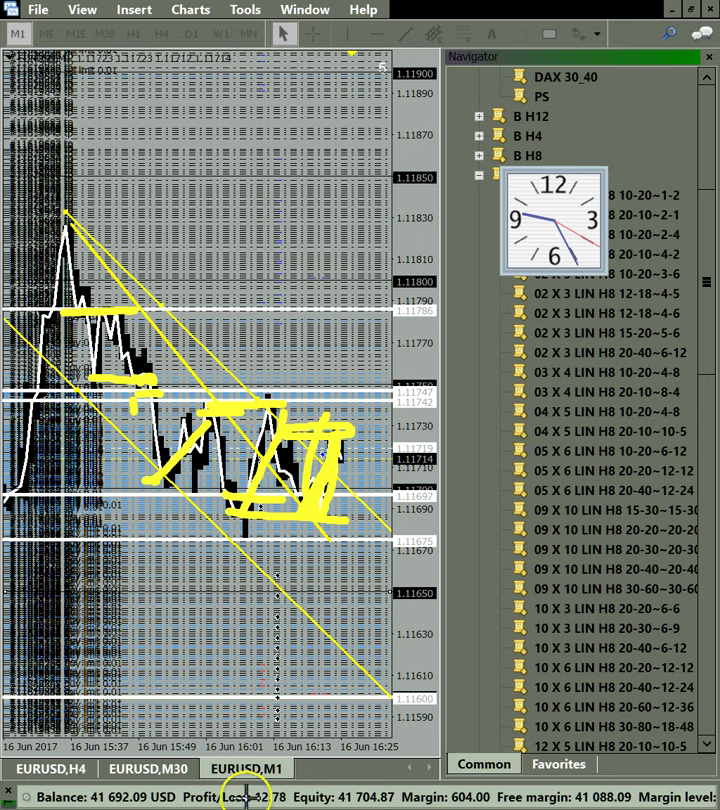
{"action": "key", "text": "Escape"}
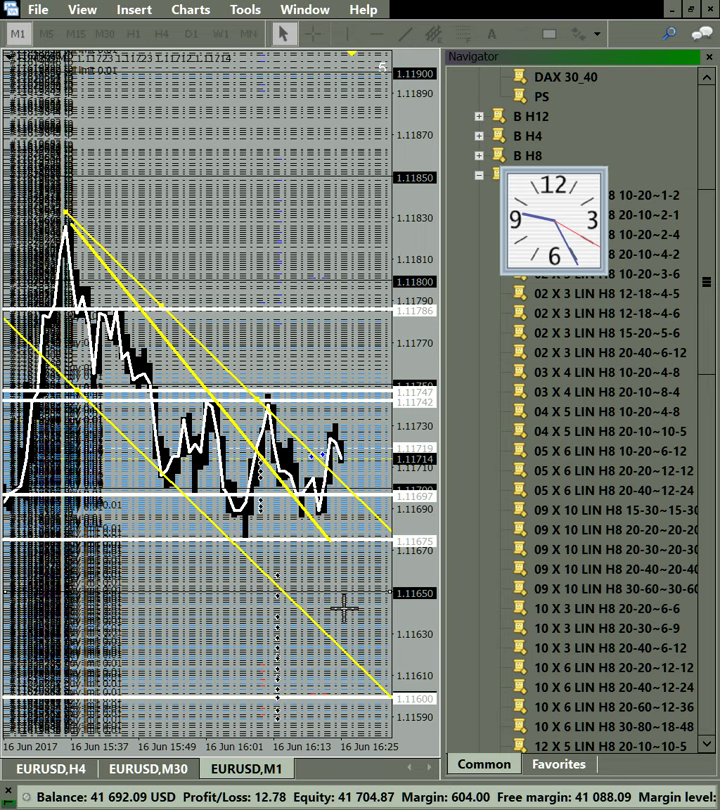
{"action": "left_click", "coordinate": [336, 774]}
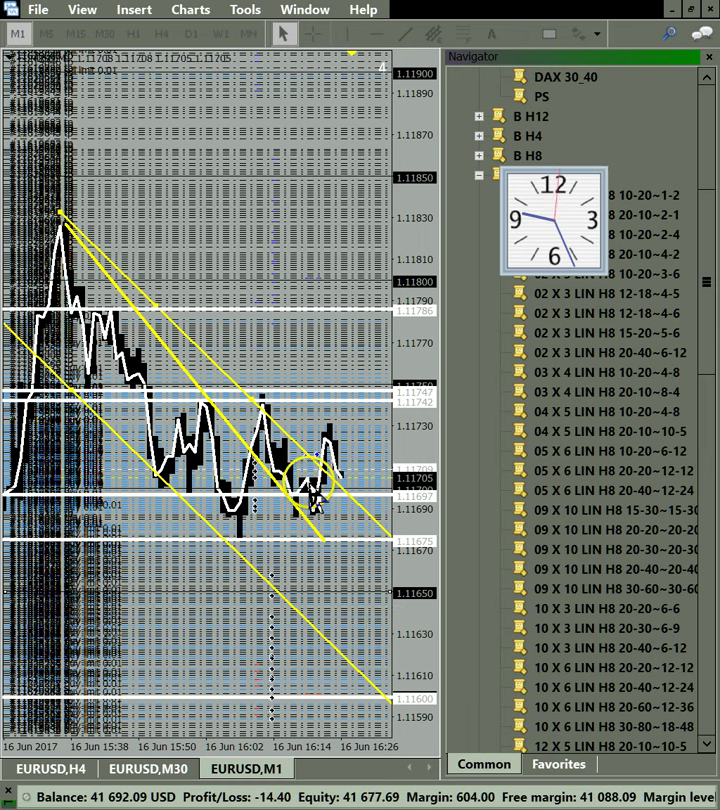
Compress the M1 price scale to about 1.11550–1.11930 and restore the side-by-side M30 and M1 charts.
{"action": "left_click_drag", "start_coordinate": [412, 531], "coordinate": [420, 521]}
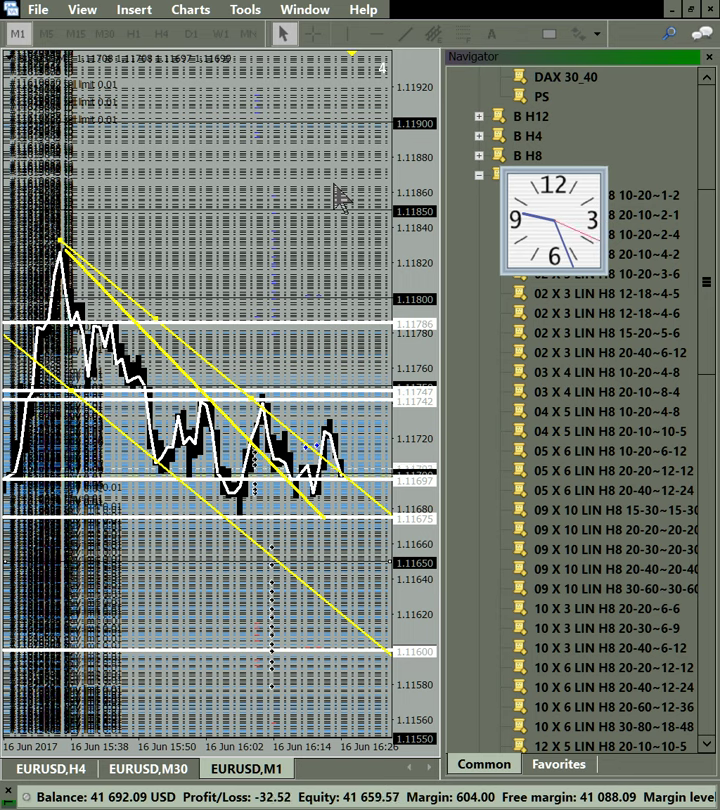
{"action": "left_click", "coordinate": [335, 186]}
{"action": "left_click", "coordinate": [686, 42]}
{"action": "left_click", "coordinate": [690, 8]}
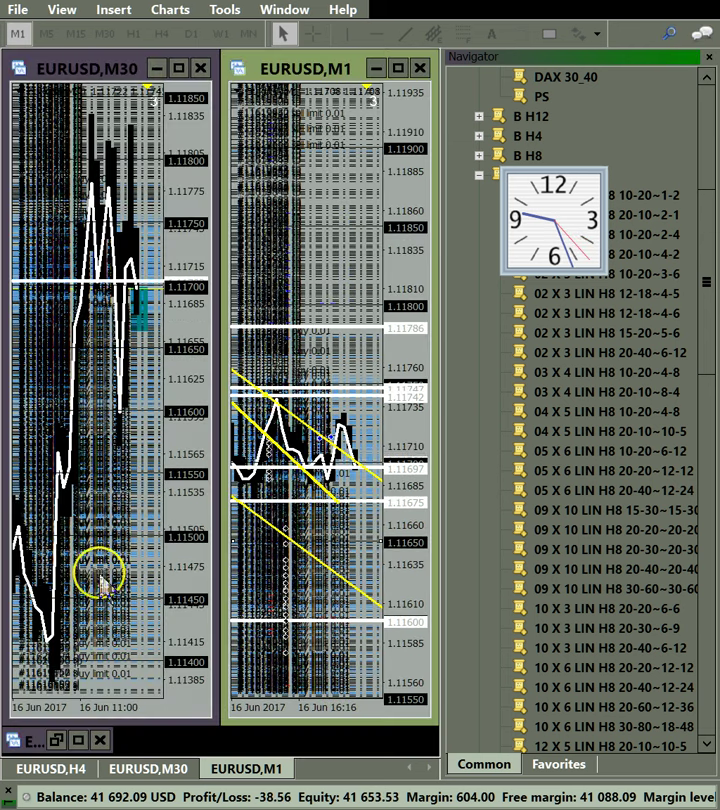
Rescale the M30 prices to about 1.11250–1.11970 and keep the original time zoom.
{"action": "left_click", "coordinate": [193, 405]}
{"action": "left_click_drag", "start_coordinate": [191, 399], "coordinate": [180, 448]}
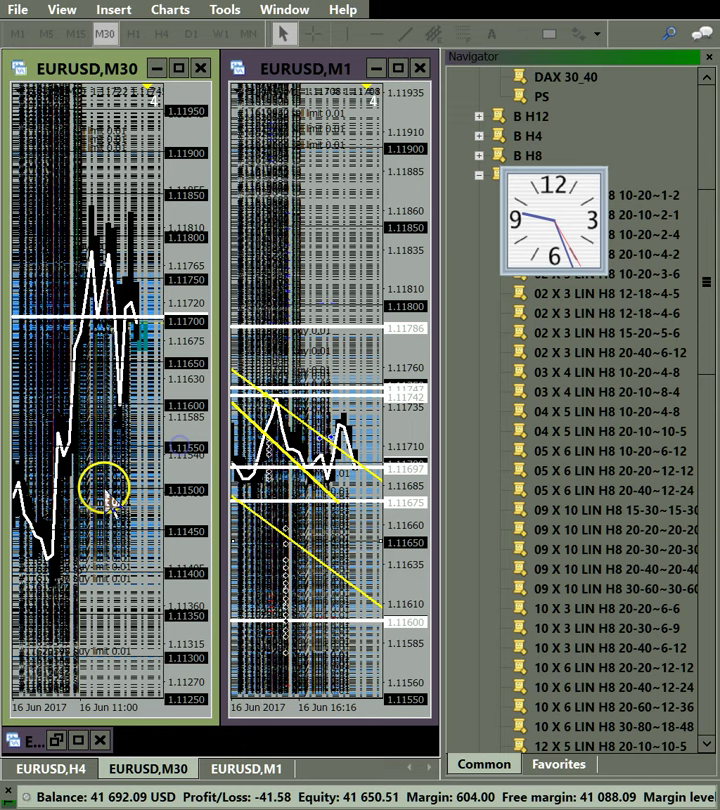
{"action": "scroll", "coordinate": [106, 490], "scroll_direction": "up", "scroll_amount": 1}
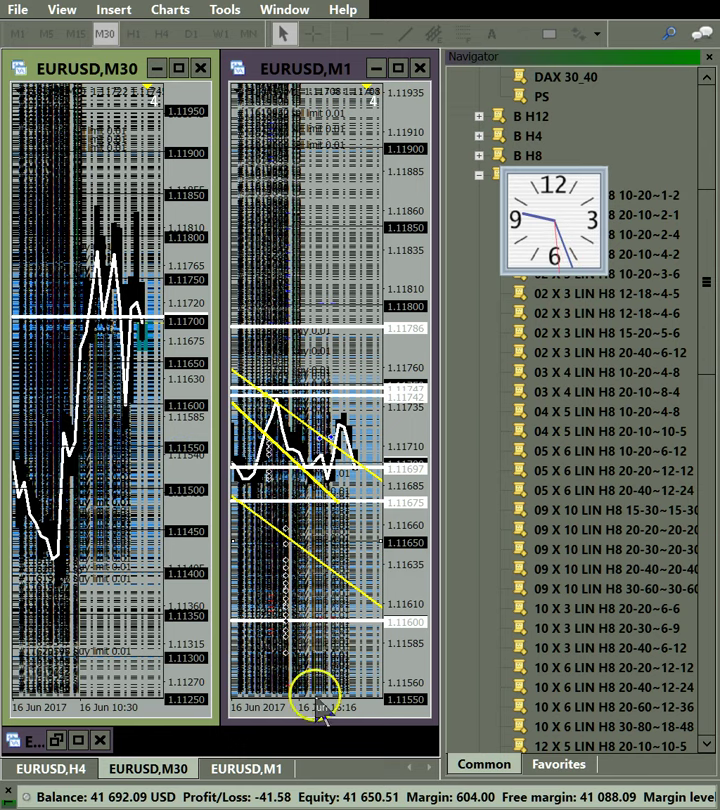
{"action": "left_click", "coordinate": [94, 669]}
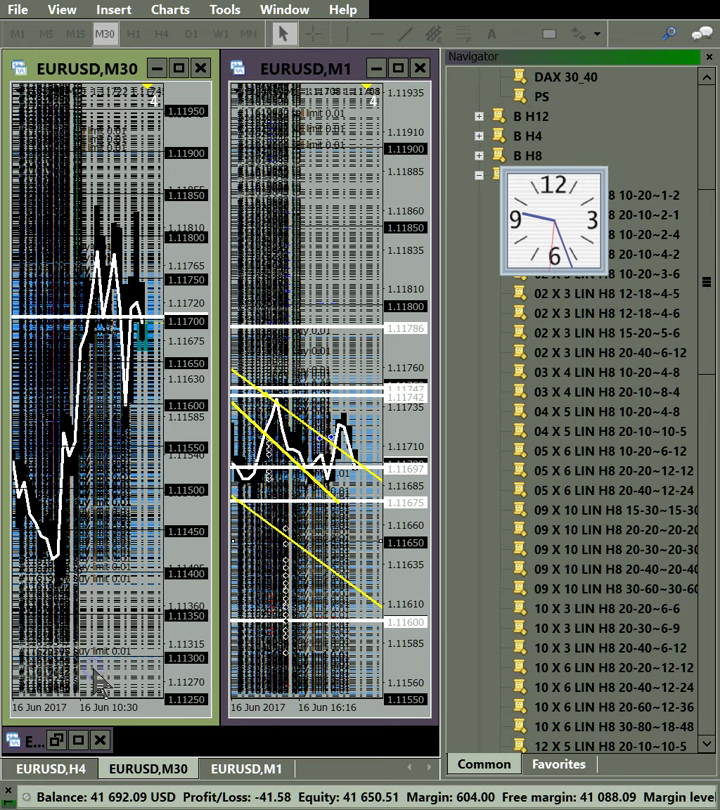
{"action": "scroll", "coordinate": [94, 670], "scroll_direction": "down", "scroll_amount": 1}
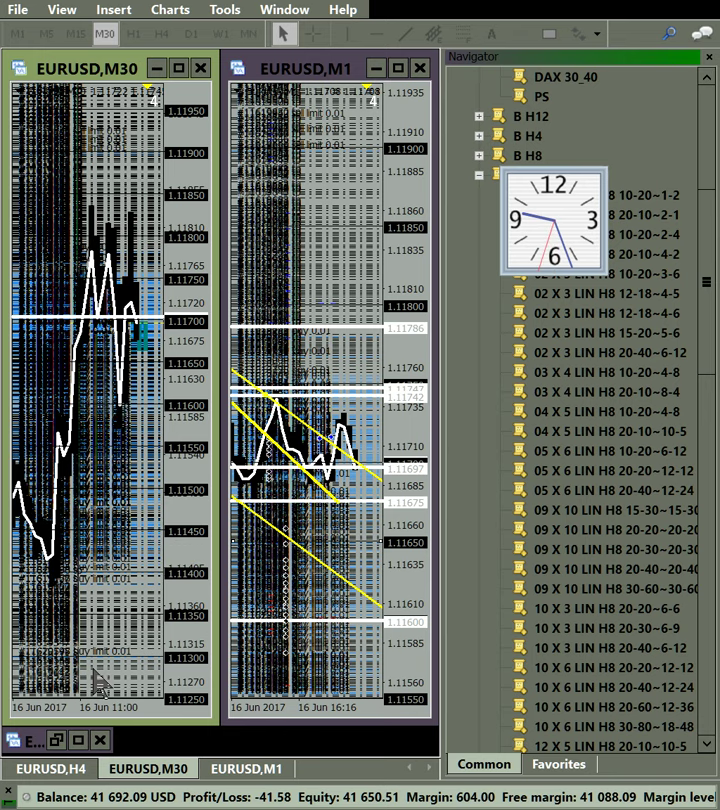
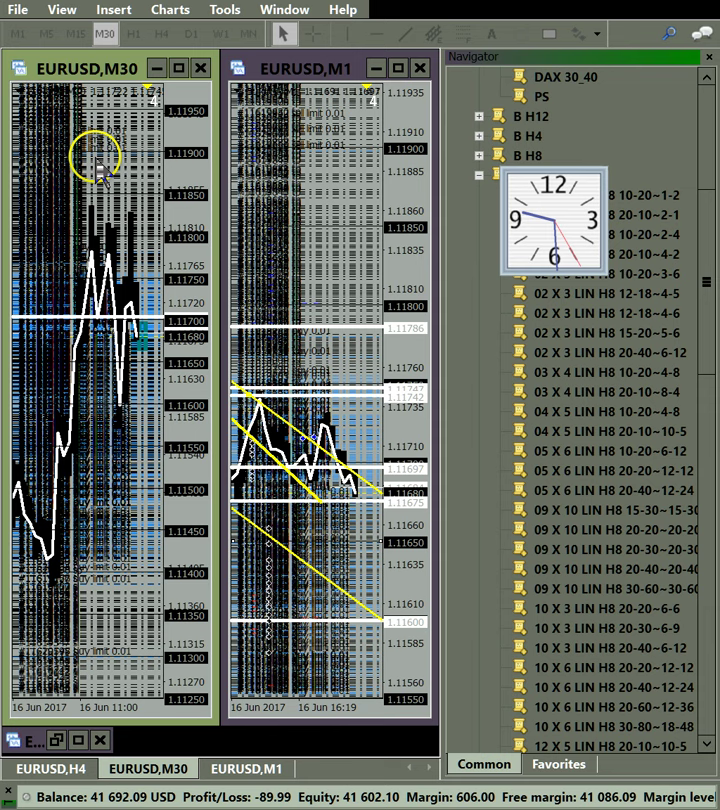
{"action": "left_click", "coordinate": [270, 175]}
{"action": "left_click", "coordinate": [134, 170]}
{"action": "left_click", "coordinate": [264, 172]}
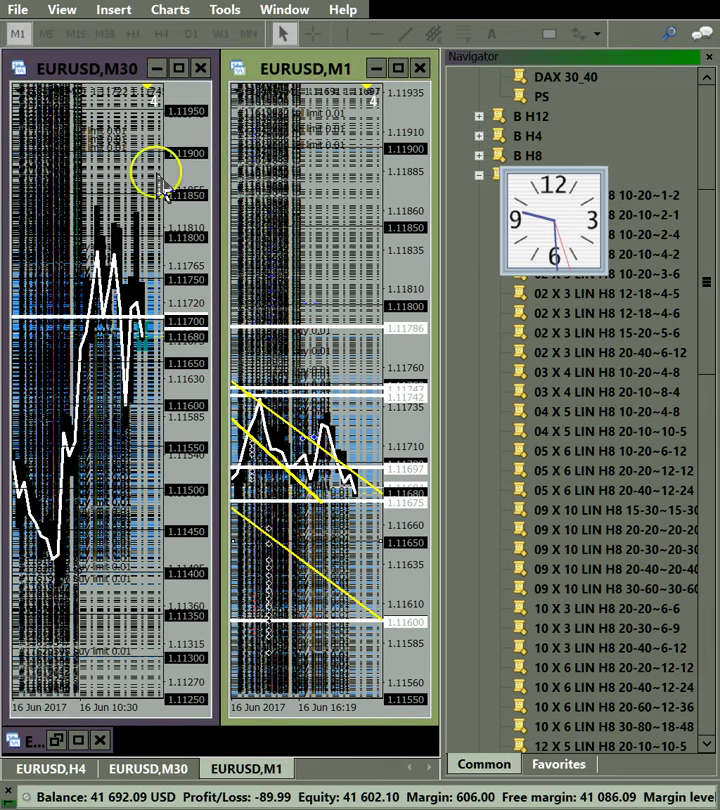
{"action": "left_click", "coordinate": [158, 174]}
{"action": "left_click", "coordinate": [252, 170]}
{"action": "left_click", "coordinate": [163, 173]}
{"action": "left_click", "coordinate": [253, 173]}
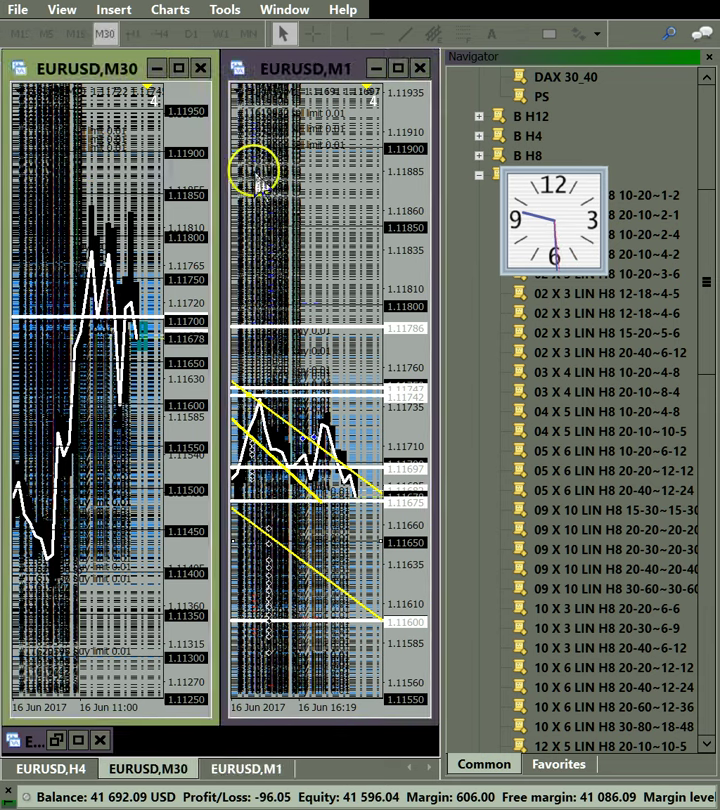
{"action": "left_click", "coordinate": [145, 172]}
{"action": "left_click", "coordinate": [145, 262]}
{"action": "left_click", "coordinate": [676, 384]}
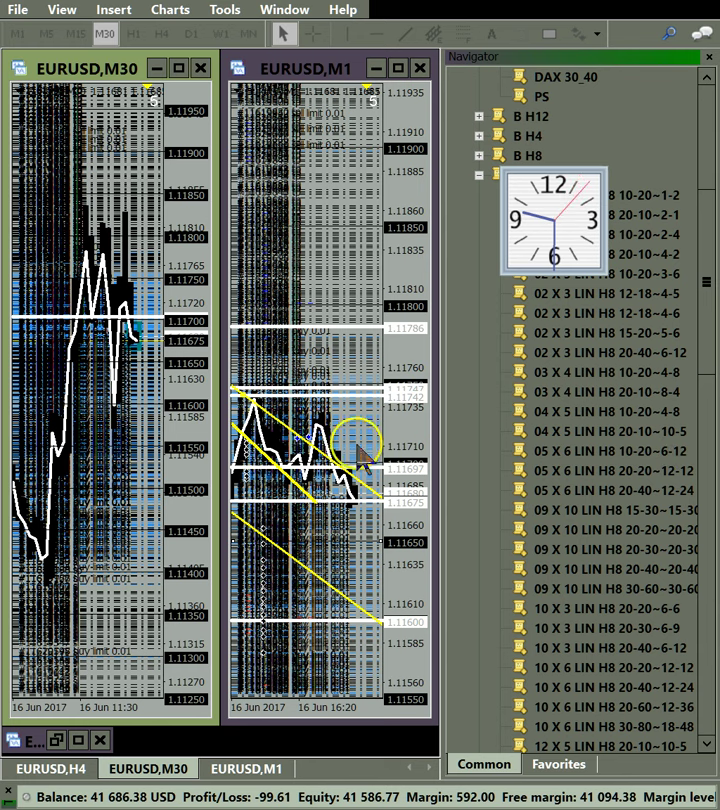
Adjust the M1 price scale to span about 1.11545–1.11930.
{"action": "left_click_drag", "start_coordinate": [416, 389], "coordinate": [411, 434]}
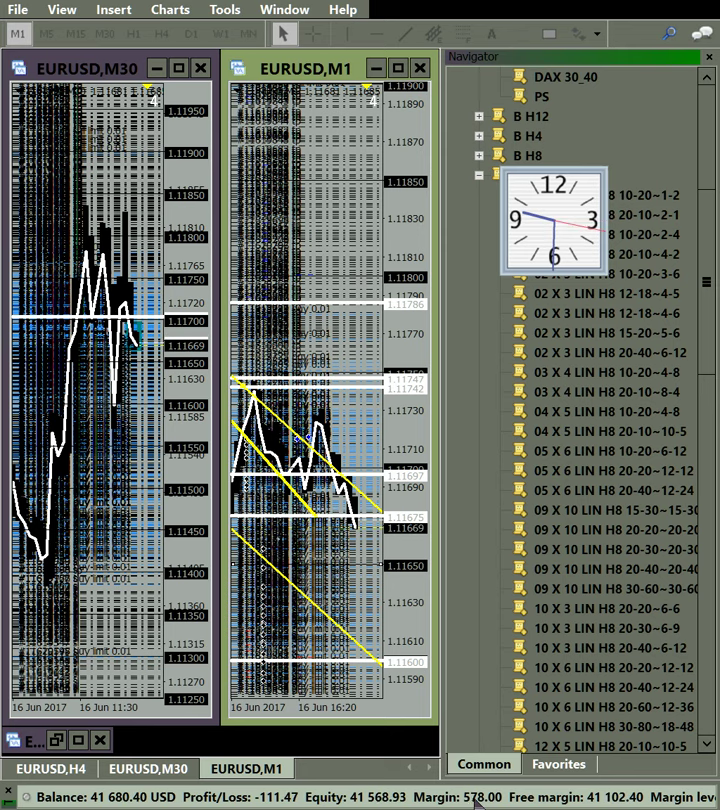
{"action": "left_click", "coordinate": [602, 646]}
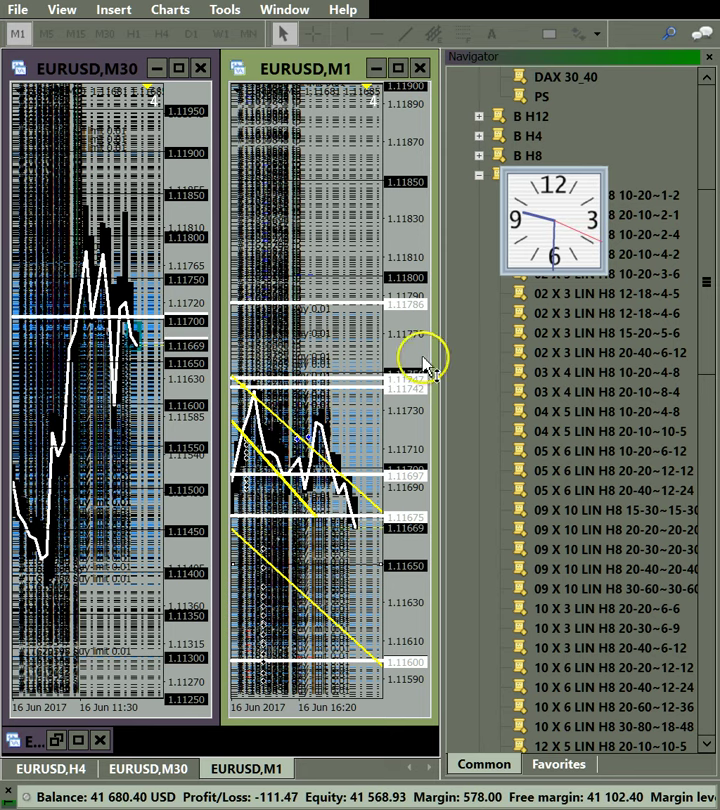
{"action": "left_click_drag", "start_coordinate": [421, 356], "coordinate": [415, 372]}
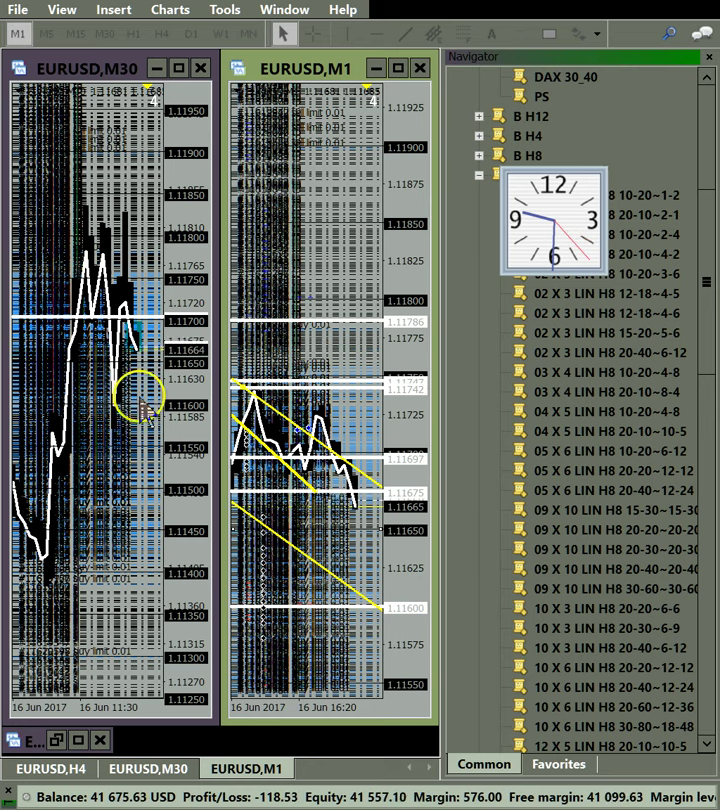
{"action": "left_click_drag", "start_coordinate": [146, 408], "coordinate": [131, 577]}
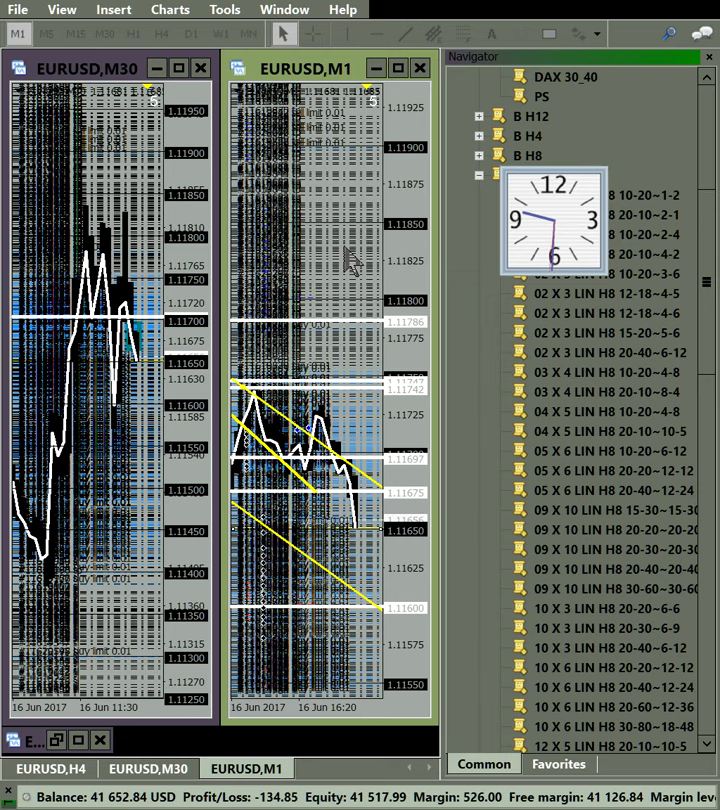
Place a ladder of limit orders on the M30 chart from about 1.11600 down to 1.11500.
{"action": "left_click", "coordinate": [172, 268]}
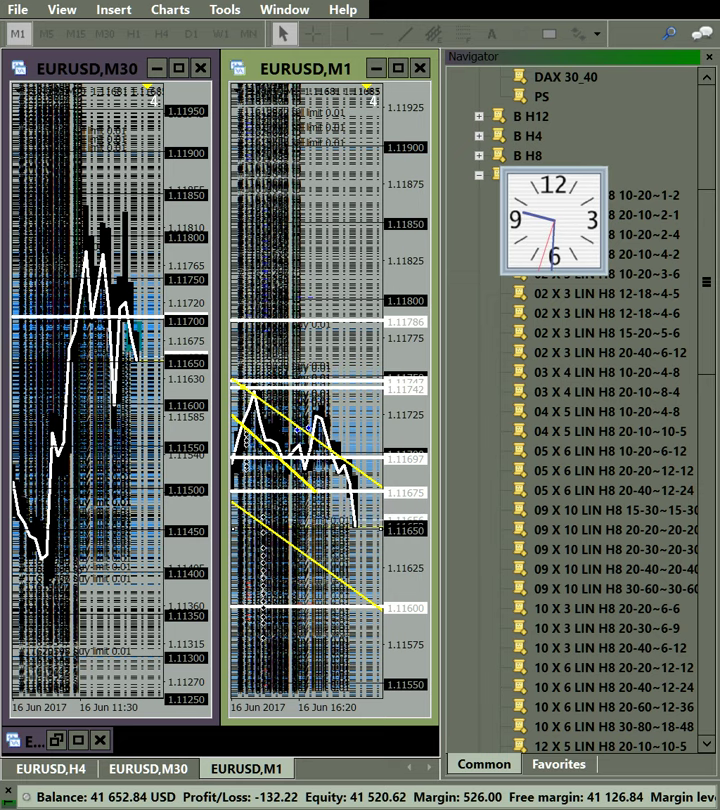
{"action": "left_click", "coordinate": [119, 289]}
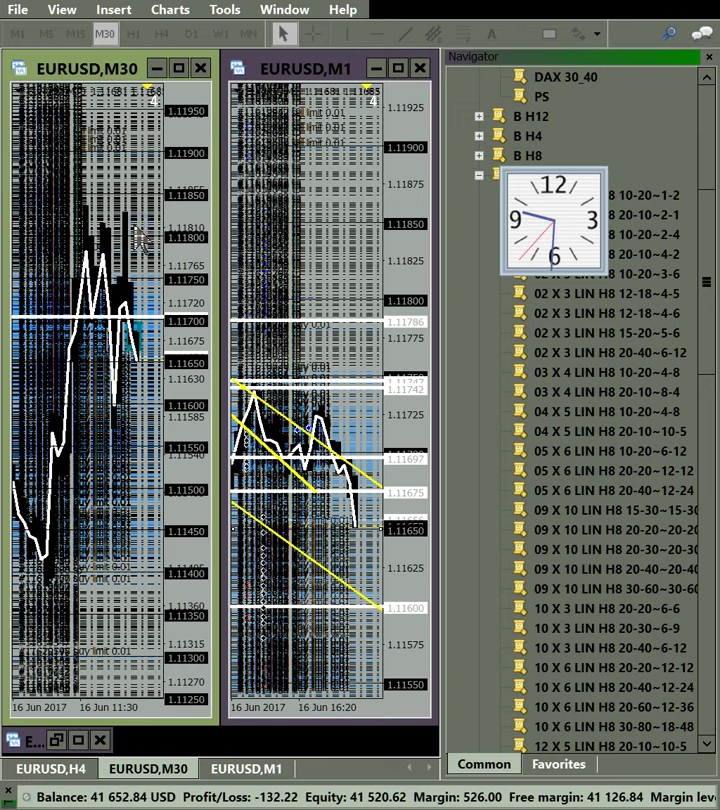
{"action": "left_click", "coordinate": [137, 198]}
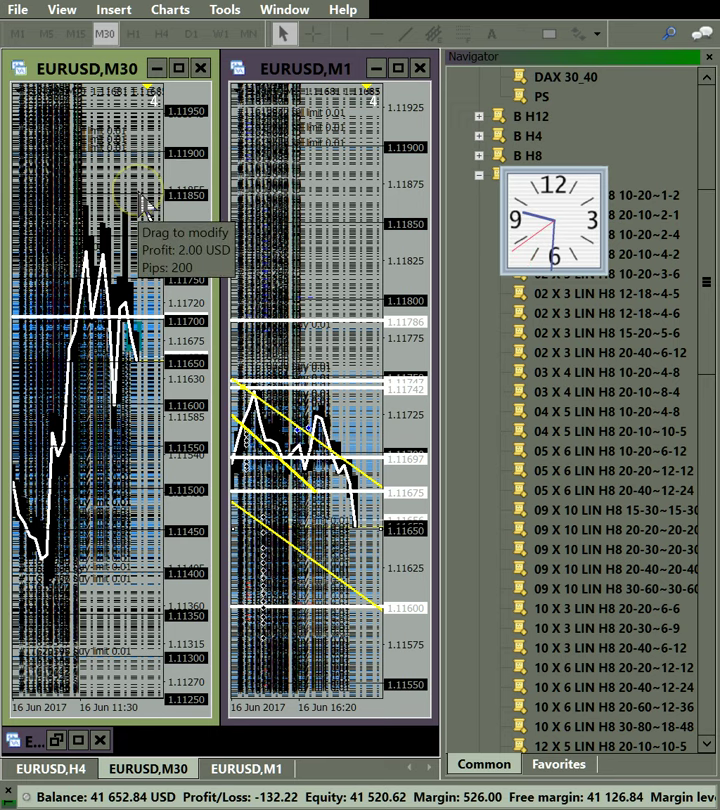
{"action": "mouse_move", "coordinate": [148, 197]}
{"action": "left_mouse_down"}
{"action": "mouse_move", "coordinate": [154, 195]}
{"action": "mouse_move", "coordinate": [97, 195]}
{"action": "left_mouse_up"}
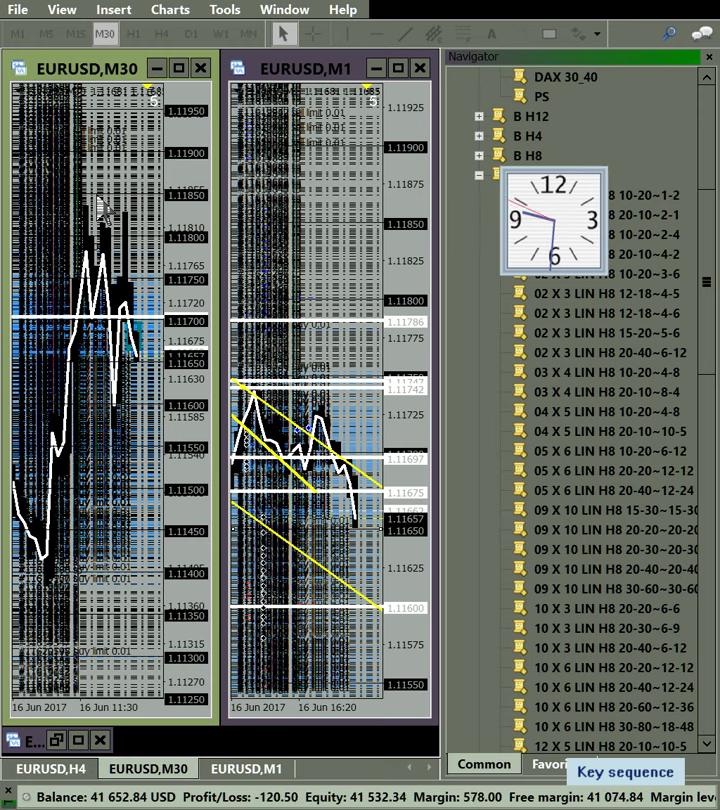
{"action": "left_click", "coordinate": [237, 404]}
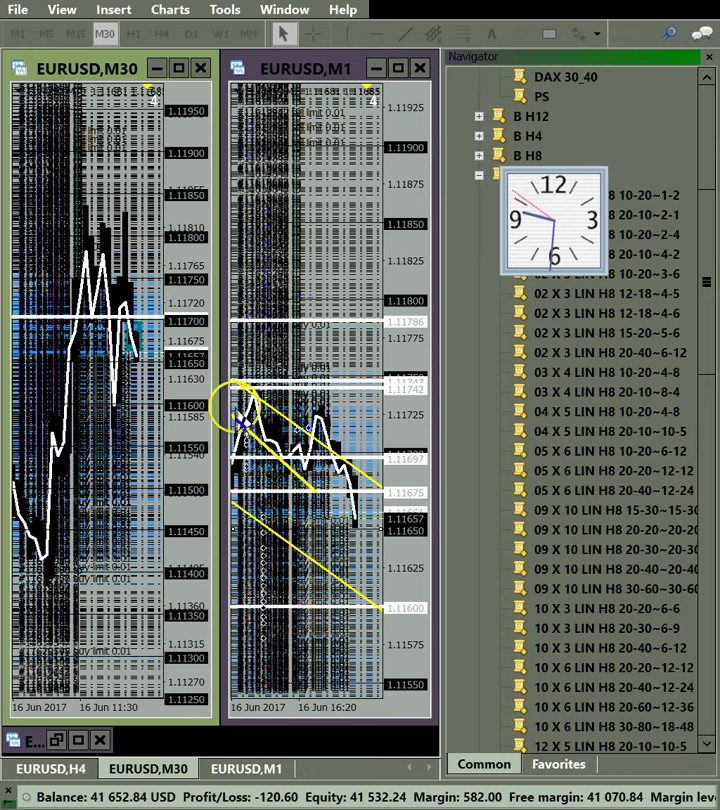
{"action": "left_click", "coordinate": [364, 530]}
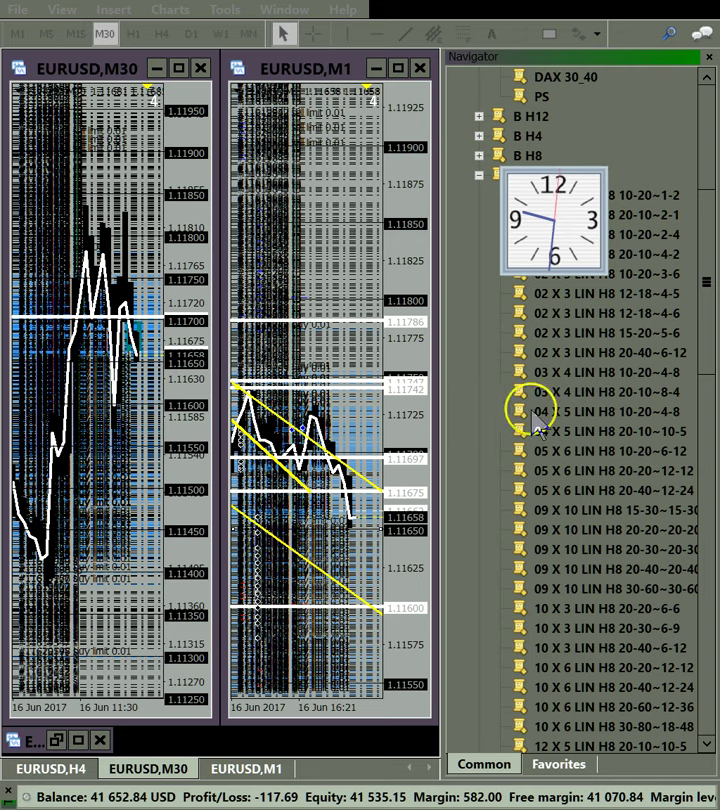
{"action": "left_click", "coordinate": [159, 409]}
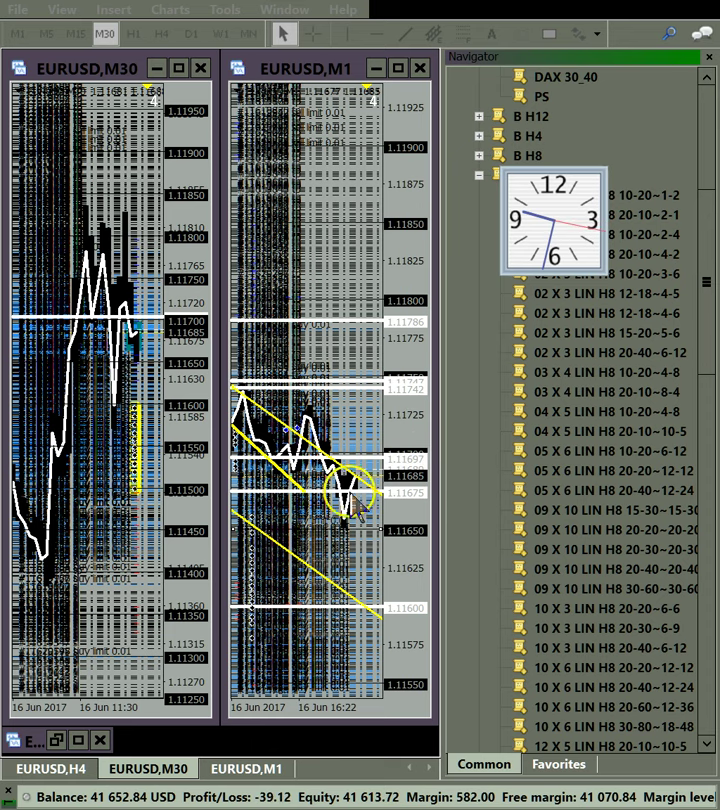
Run the C 7 script on the EURUSD M1 chart and decline stopping it for a second execution.
{"action": "left_click", "coordinate": [337, 675]}
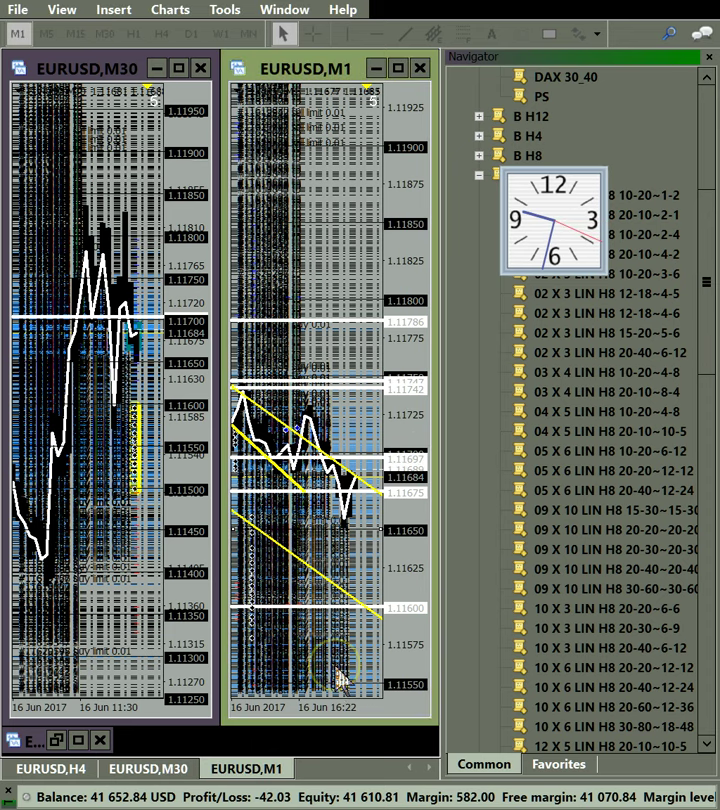
{"action": "left_click", "coordinate": [336, 668]}
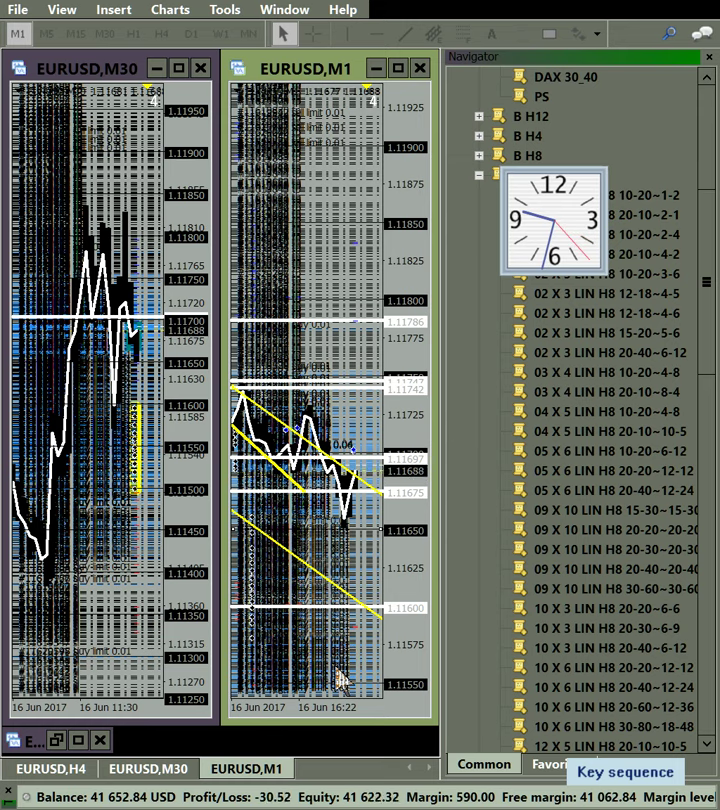
{"action": "key", "text": "ctrl+7"}
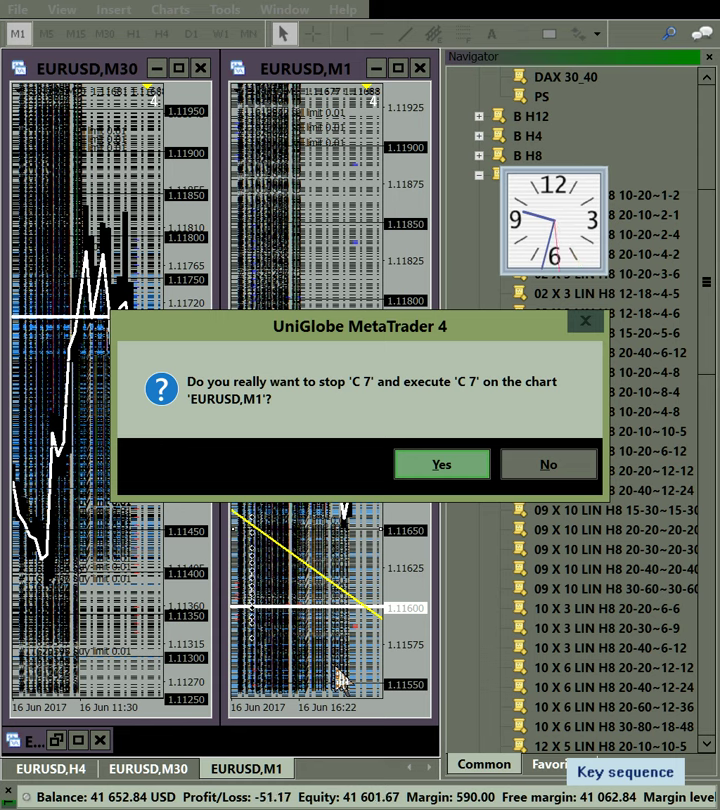
{"action": "left_click", "coordinate": [546, 465]}
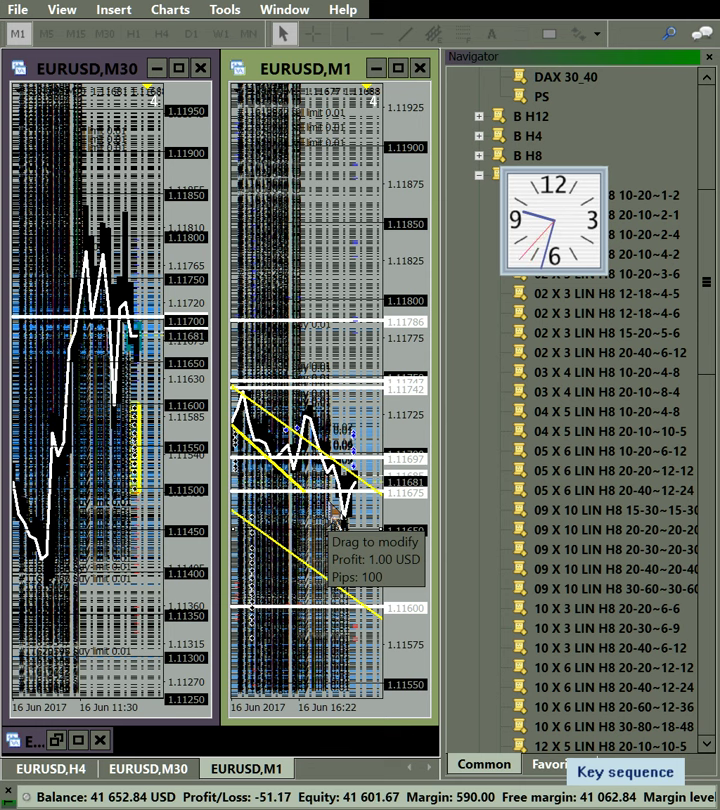
Stretch the M1 price scale to about 1.11565–1.11830 around the latest bars.
{"action": "left_click_drag", "start_coordinate": [397, 497], "coordinate": [391, 465]}
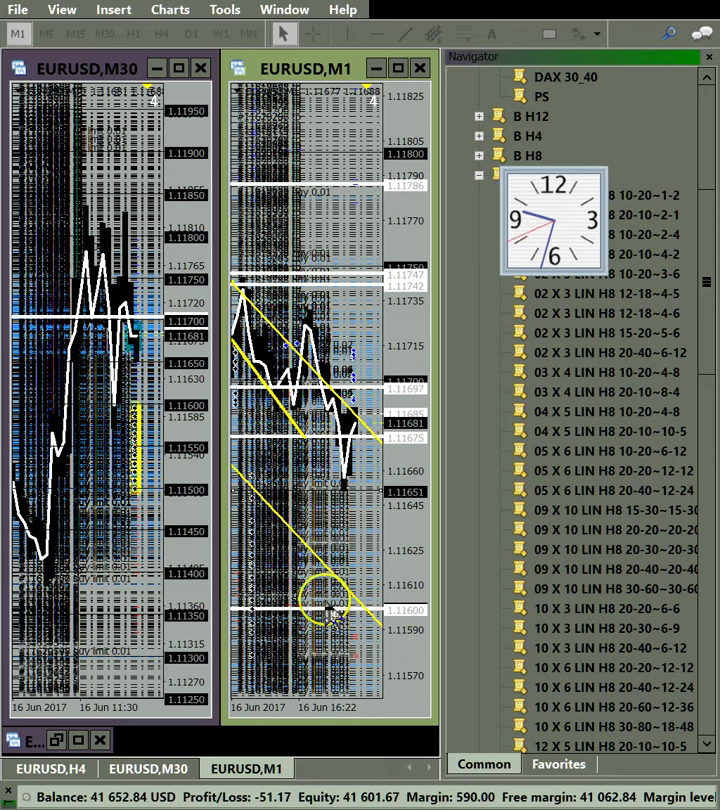
{"action": "mouse_move", "coordinate": [352, 410]}
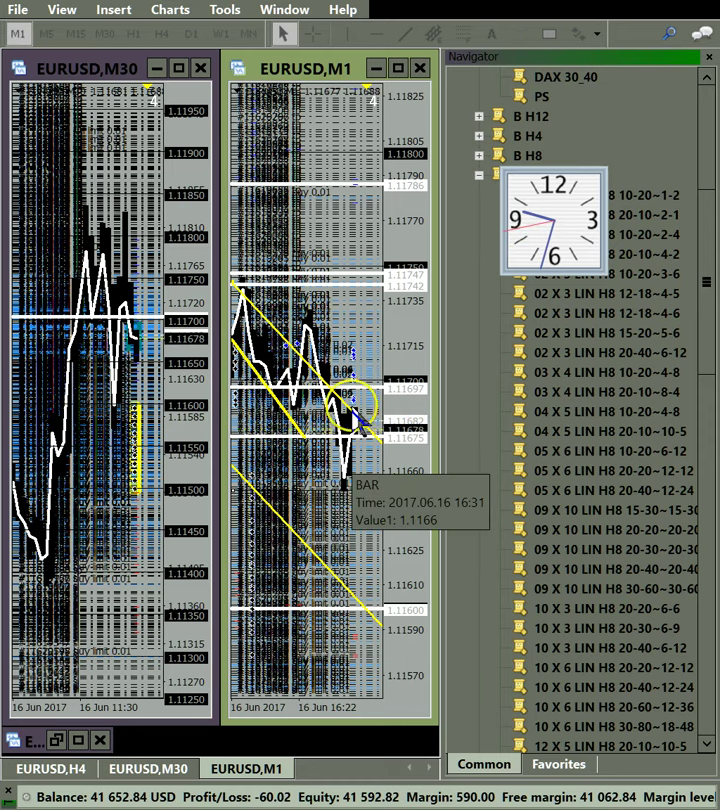
{"action": "mouse_move", "coordinate": [358, 555]}
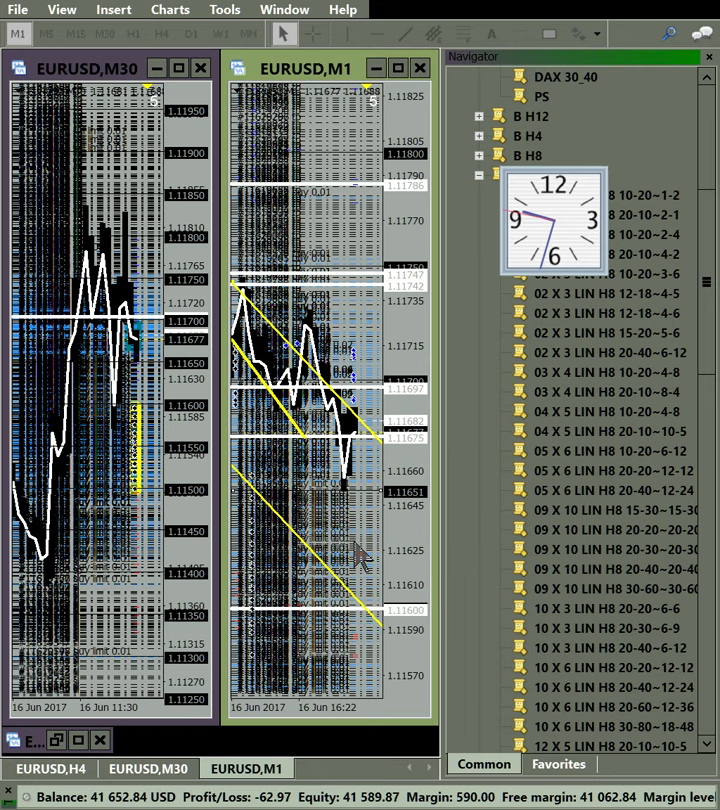
{"action": "left_click", "coordinate": [331, 532]}
{"action": "left_click", "coordinate": [356, 512]}
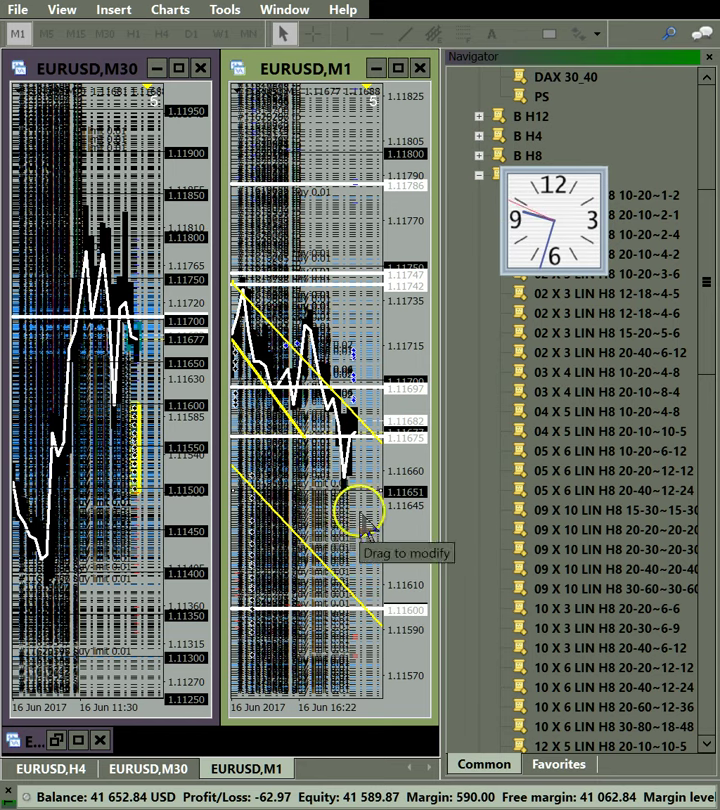
{"action": "left_click", "coordinate": [183, 562]}
{"action": "left_click", "coordinate": [135, 554]}
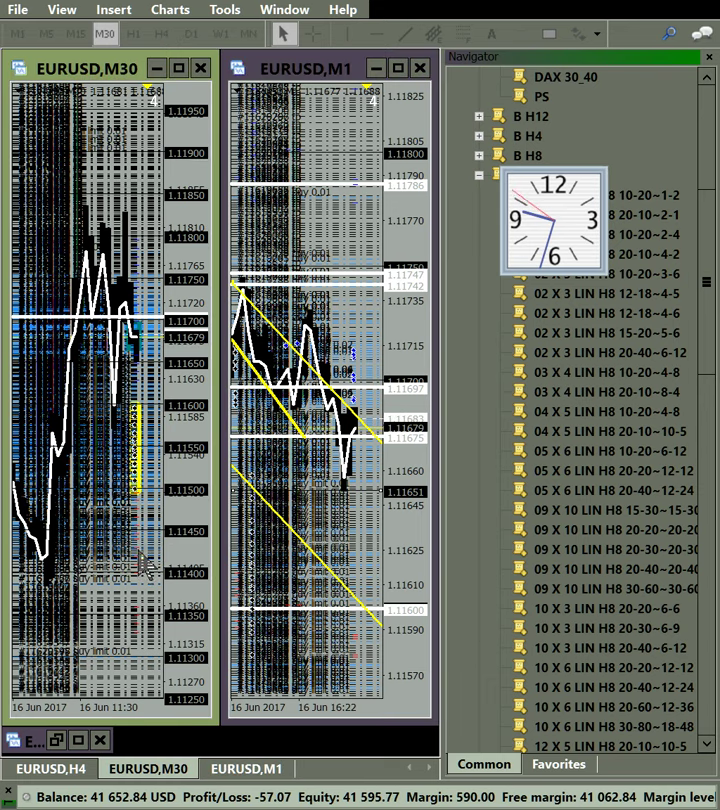
{"action": "left_click", "coordinate": [144, 666]}
{"action": "left_click", "coordinate": [484, 744]}
{"action": "left_click", "coordinate": [472, 798]}
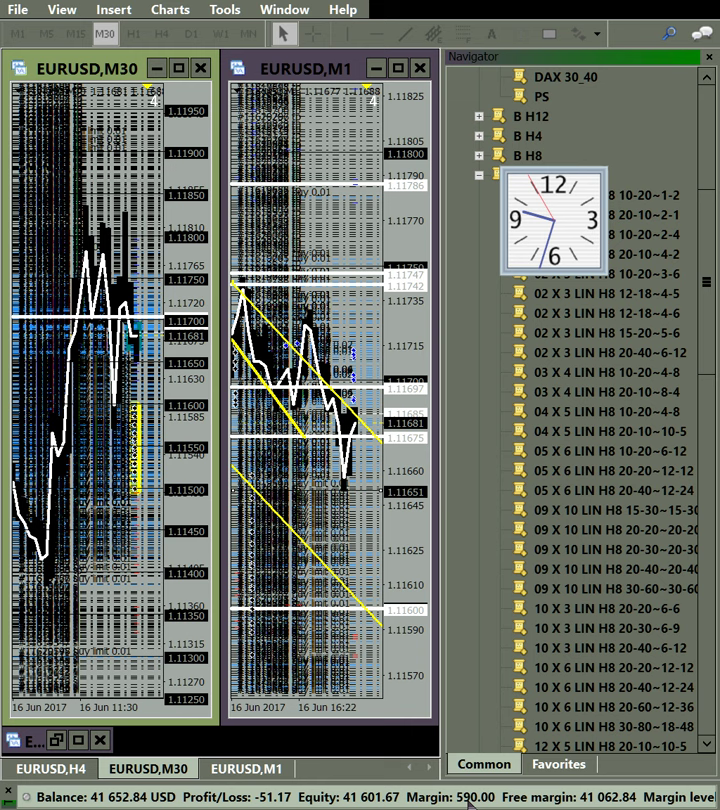
Compress the M1 price scale to about 1.11500–1.11885 and the M30 price scale to about 1.11200–1.12020.
{"action": "left_click_drag", "start_coordinate": [402, 496], "coordinate": [425, 342]}
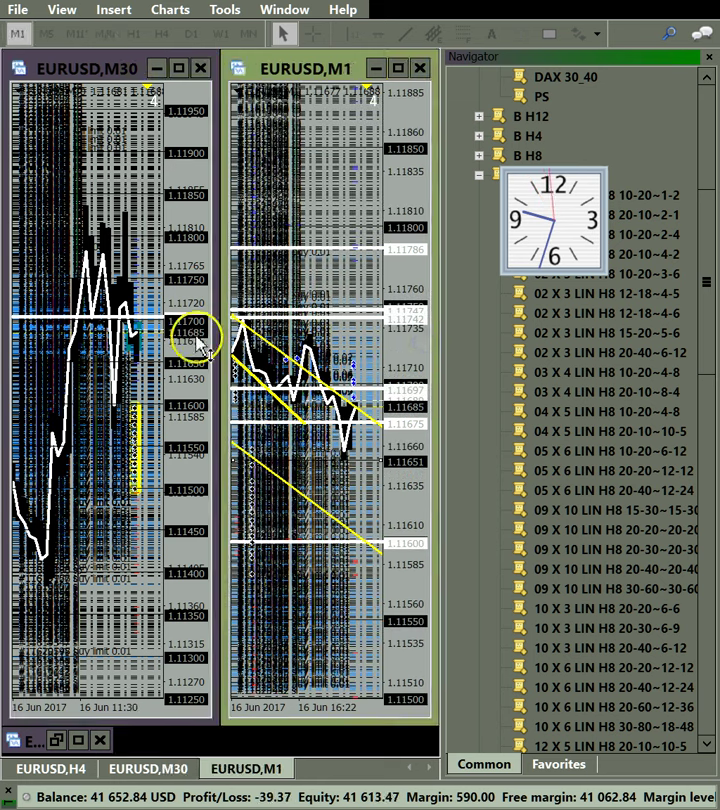
{"action": "left_click_drag", "start_coordinate": [196, 339], "coordinate": [182, 378]}
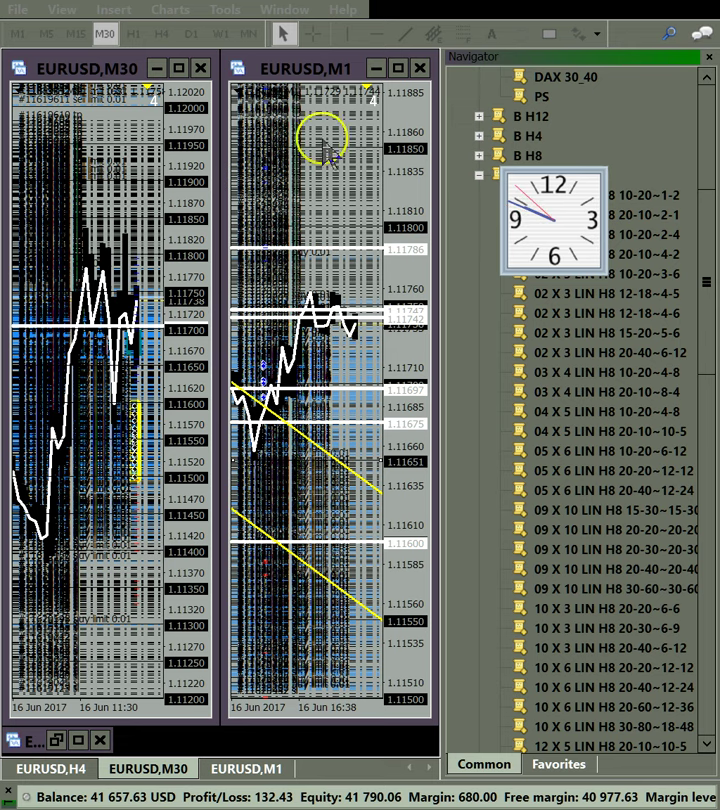
Add a horizontal line at 1.11725 on the maximized, vertically stretched M1 chart, and restore the side-by-side chart windows.
{"action": "double_click", "coordinate": [310, 66]}
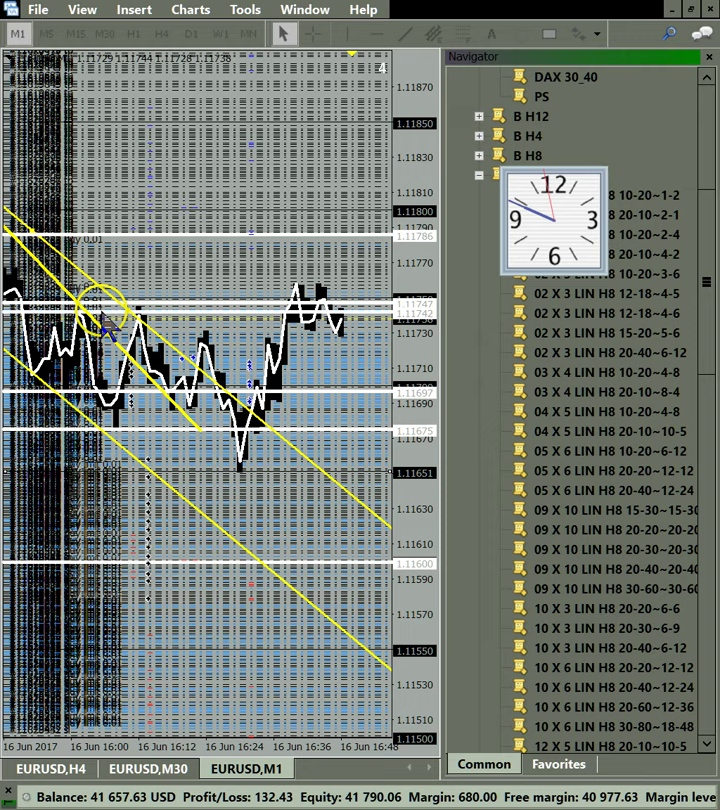
{"action": "left_click_drag", "start_coordinate": [423, 371], "coordinate": [415, 321]}
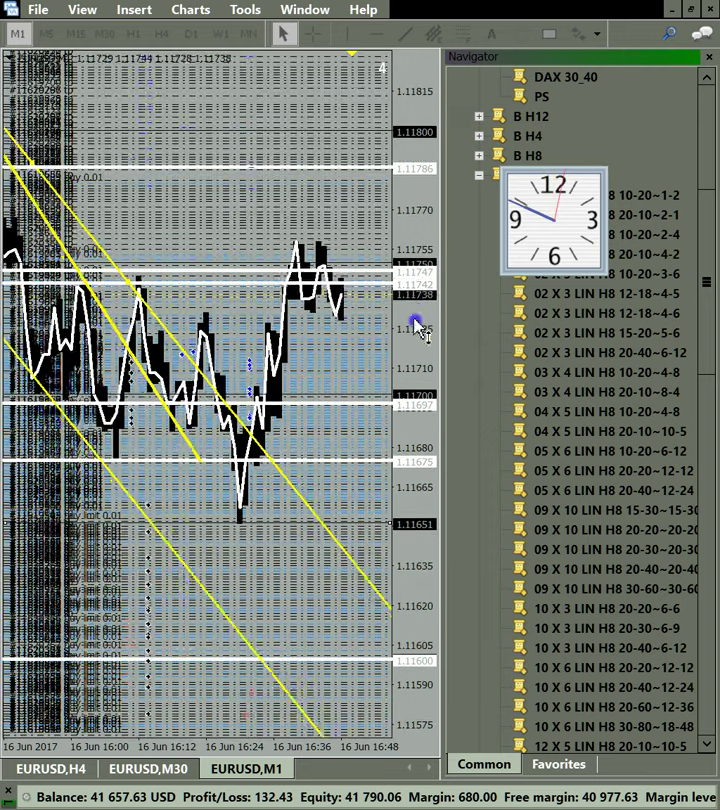
{"action": "left_click", "coordinate": [317, 341]}
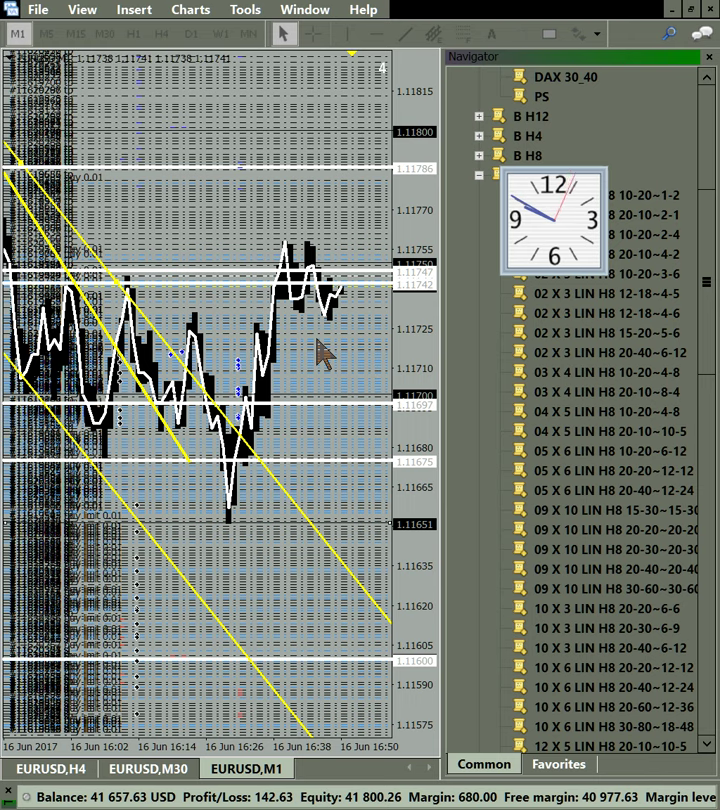
{"action": "left_click", "coordinate": [378, 36]}
{"action": "left_click", "coordinate": [212, 328]}
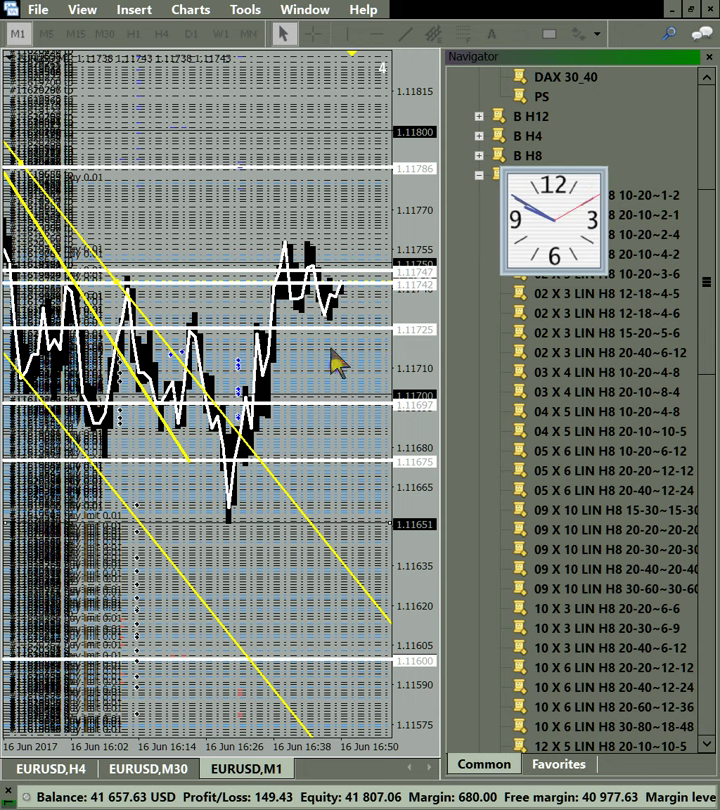
{"action": "left_click", "coordinate": [686, 8]}
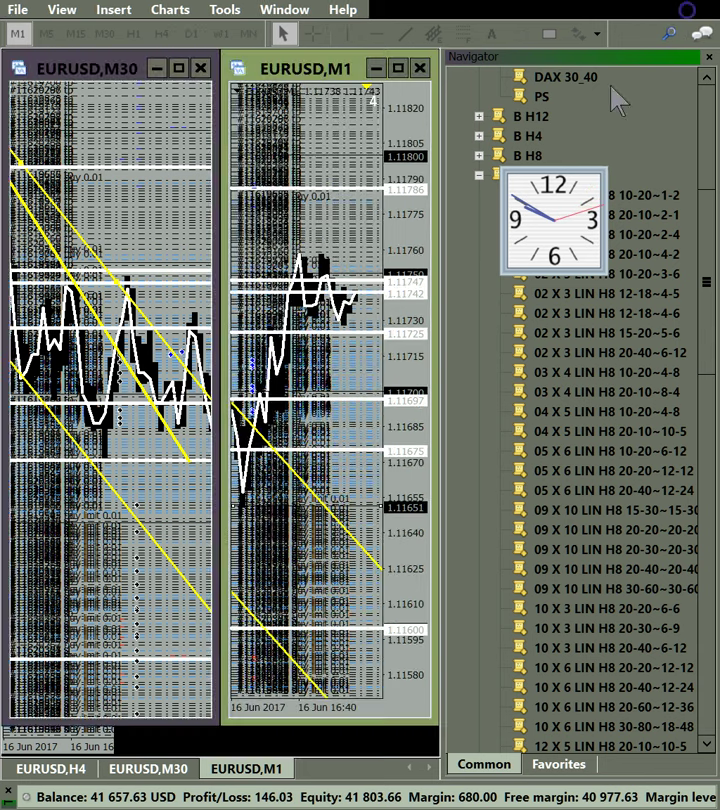
Stretch the M30 price scale to about 1.11250–1.12000 and examine the recent swing highs and latest bars.
{"action": "left_click", "coordinate": [167, 343]}
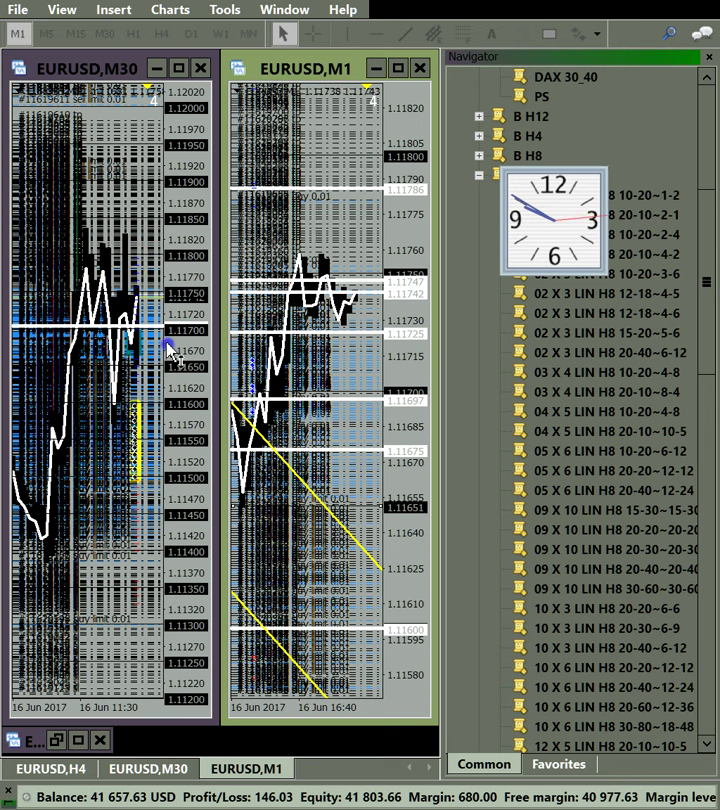
{"action": "left_click_drag", "start_coordinate": [167, 343], "coordinate": [178, 445]}
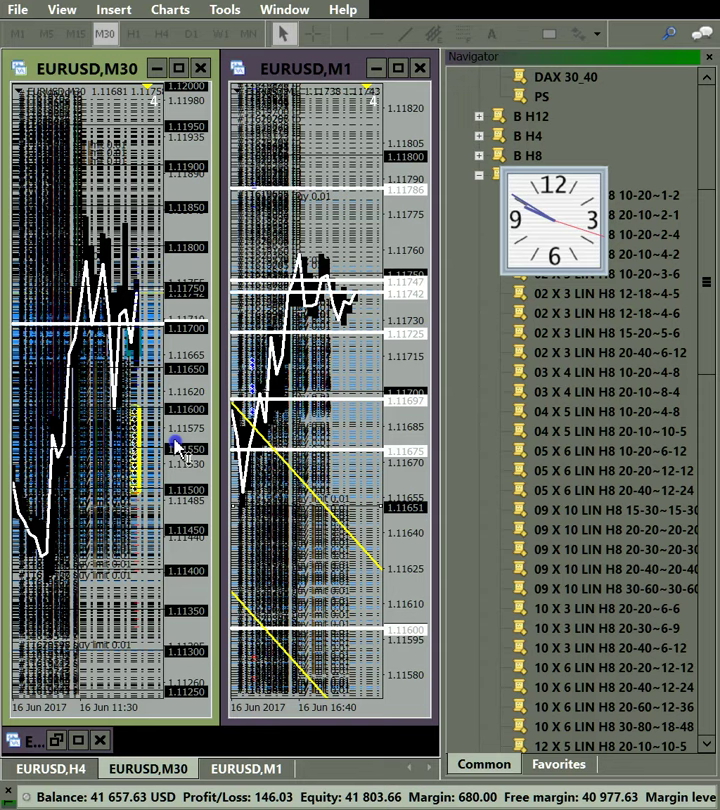
{"action": "left_click", "coordinate": [138, 553]}
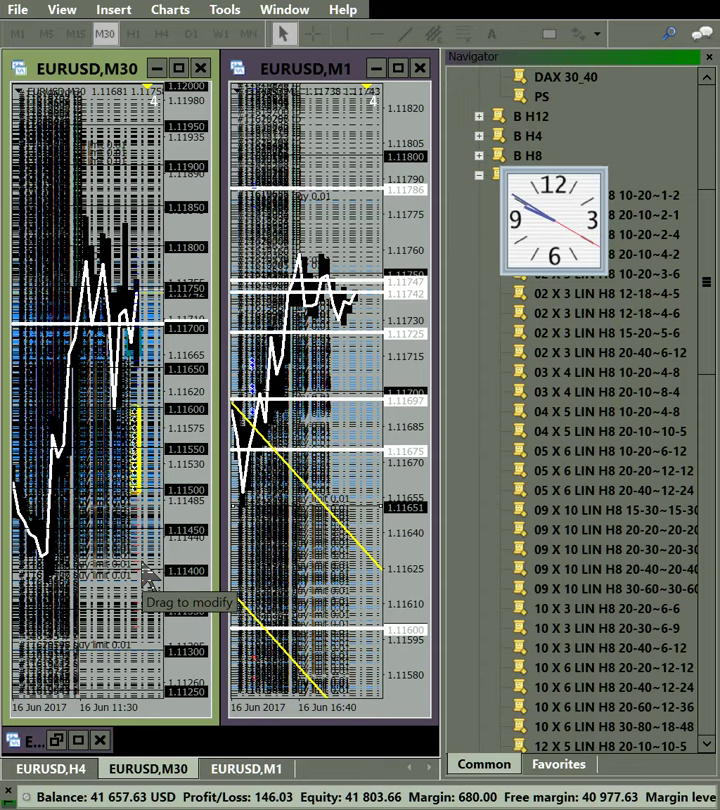
{"action": "left_click", "coordinate": [136, 421]}
{"action": "left_click", "coordinate": [112, 268]}
{"action": "left_click", "coordinate": [154, 385]}
{"action": "left_click", "coordinate": [140, 288]}
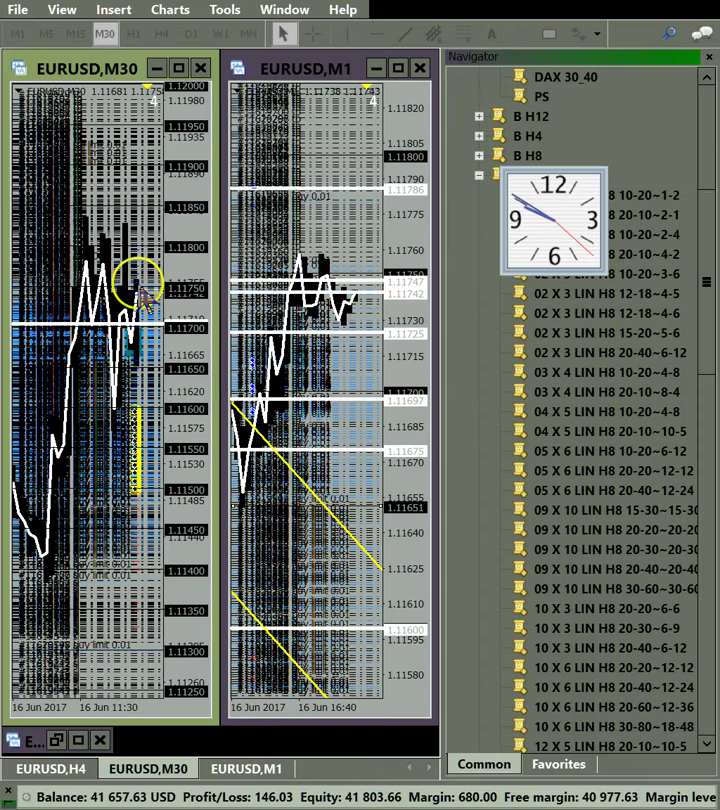
{"action": "left_click", "coordinate": [121, 250]}
{"action": "left_click", "coordinate": [113, 244]}
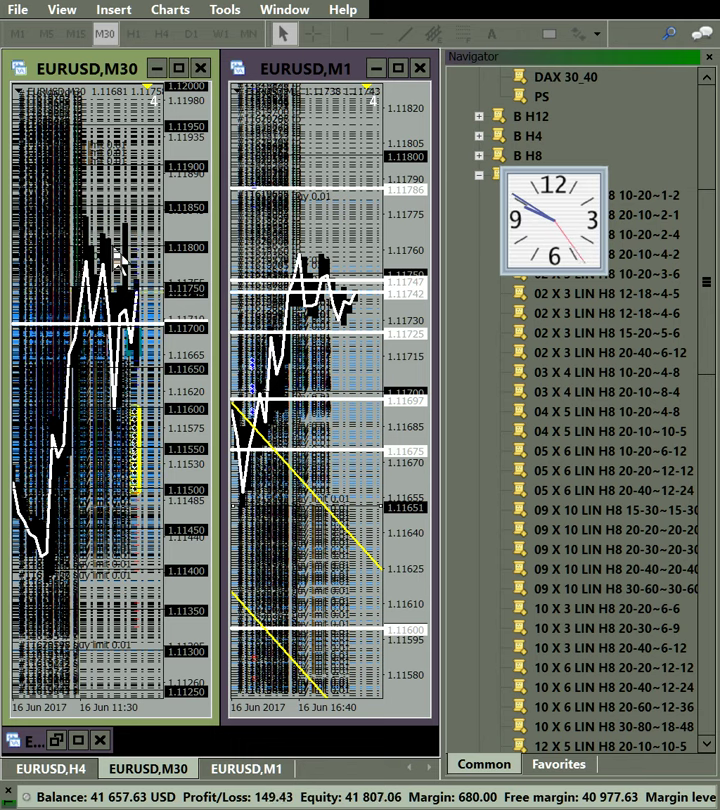
Enlarge the M30 chart's bars, switch that chart to H1 and compare it with the latest M1 swings.
{"action": "key", "text": "plus"}
{"action": "left_click", "coordinate": [133, 33]}
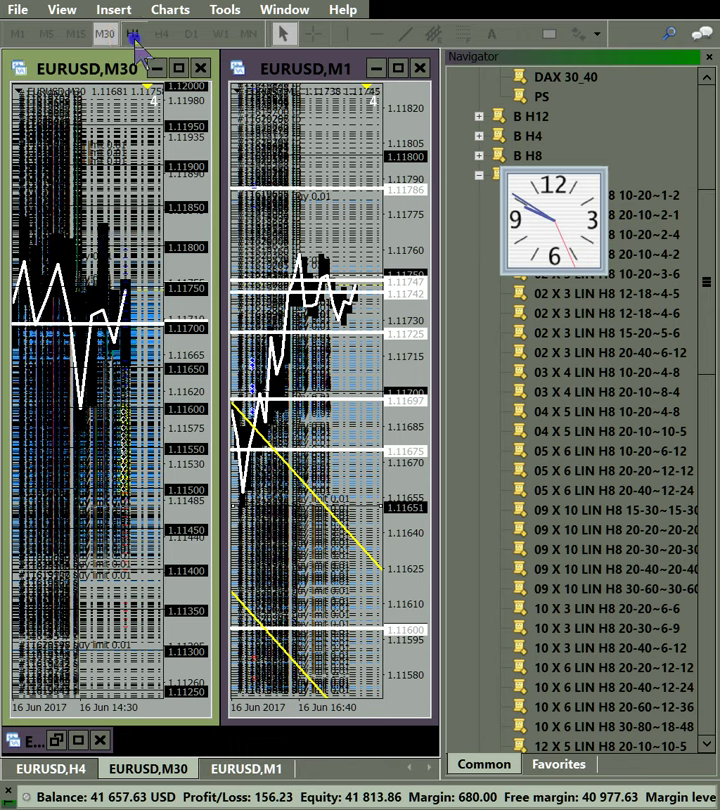
{"action": "left_click", "coordinate": [130, 252]}
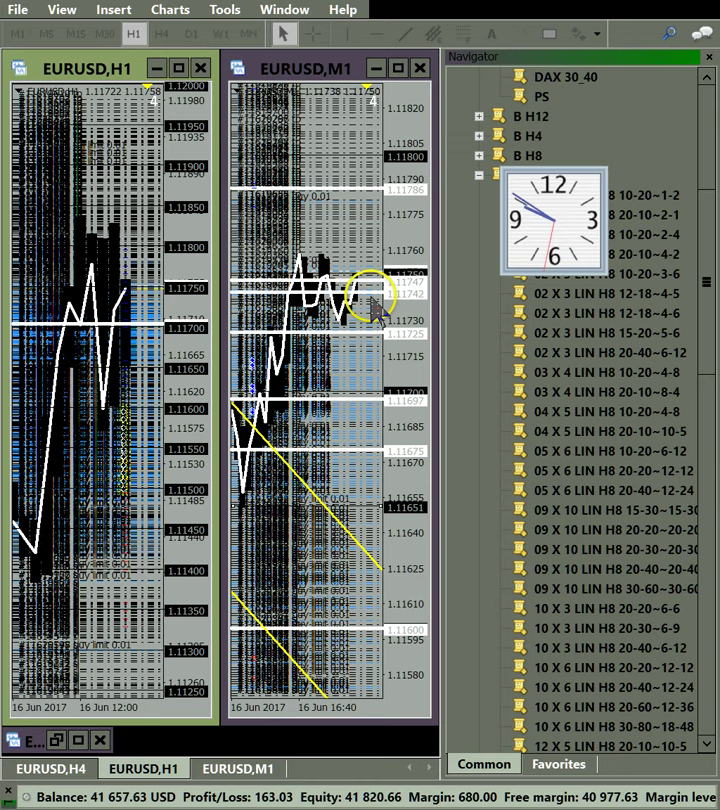
{"action": "left_click", "coordinate": [314, 316]}
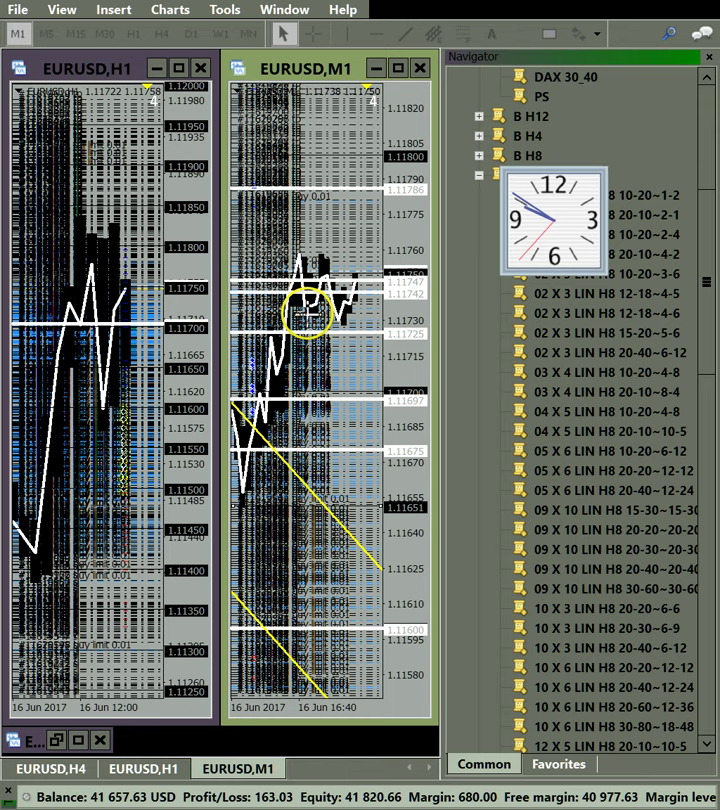
{"action": "left_click", "coordinate": [339, 322]}
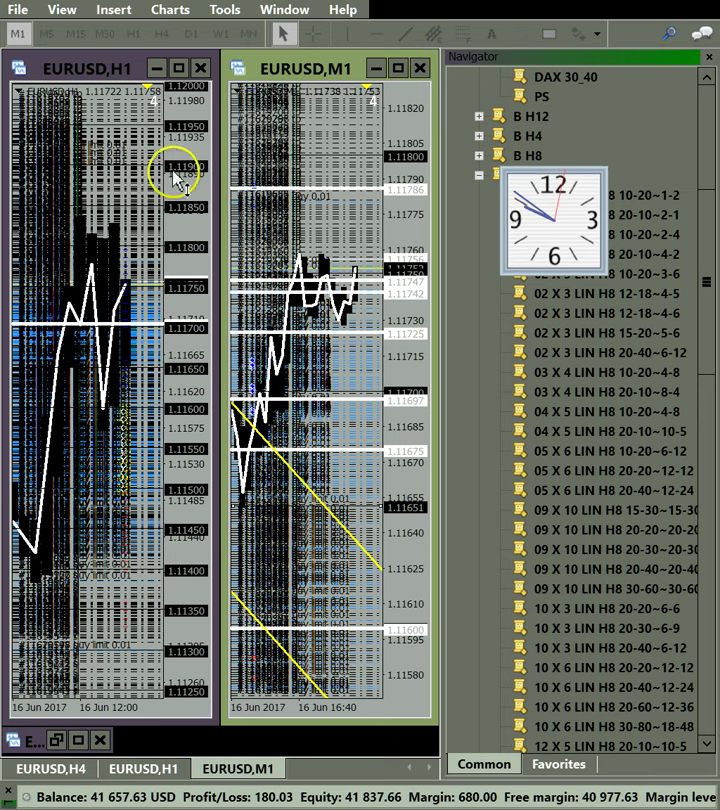
Adjust the H1 price scale to span about 1.11150–1.12070 for reviewing the recent highs.
{"action": "left_click_drag", "start_coordinate": [175, 175], "coordinate": [188, 394]}
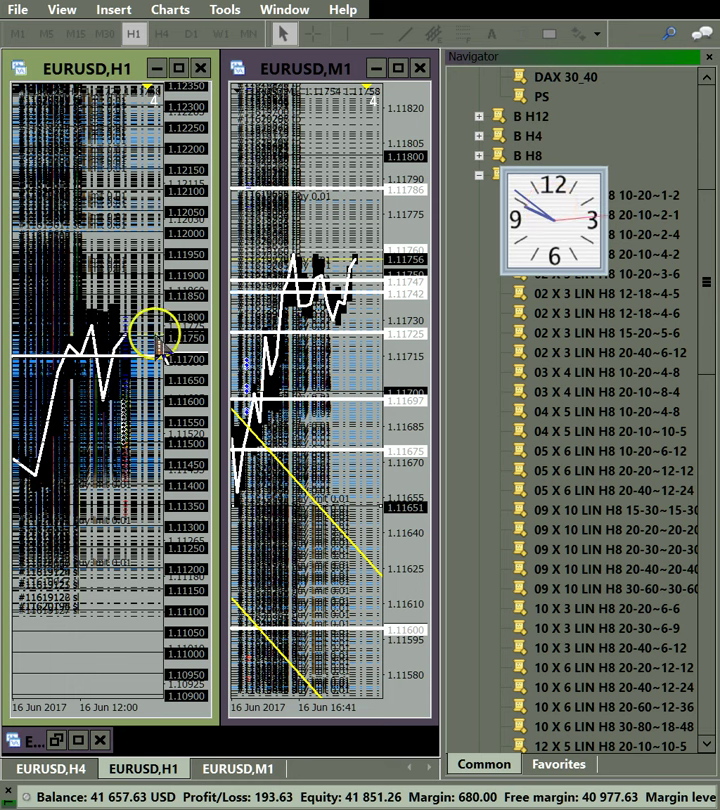
{"action": "left_click_drag", "start_coordinate": [160, 345], "coordinate": [194, 588]}
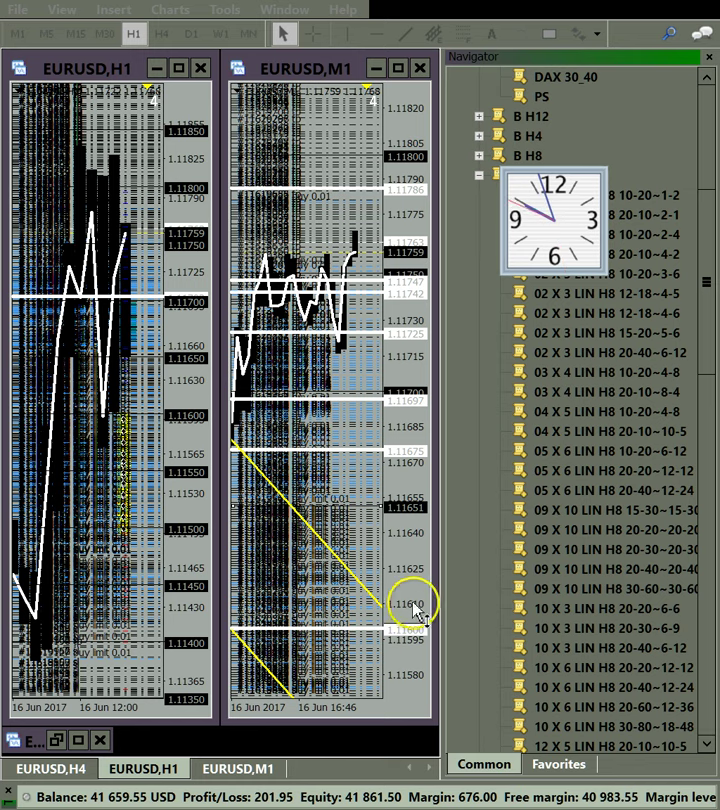
{"action": "left_click_drag", "start_coordinate": [178, 183], "coordinate": [57, 411]}
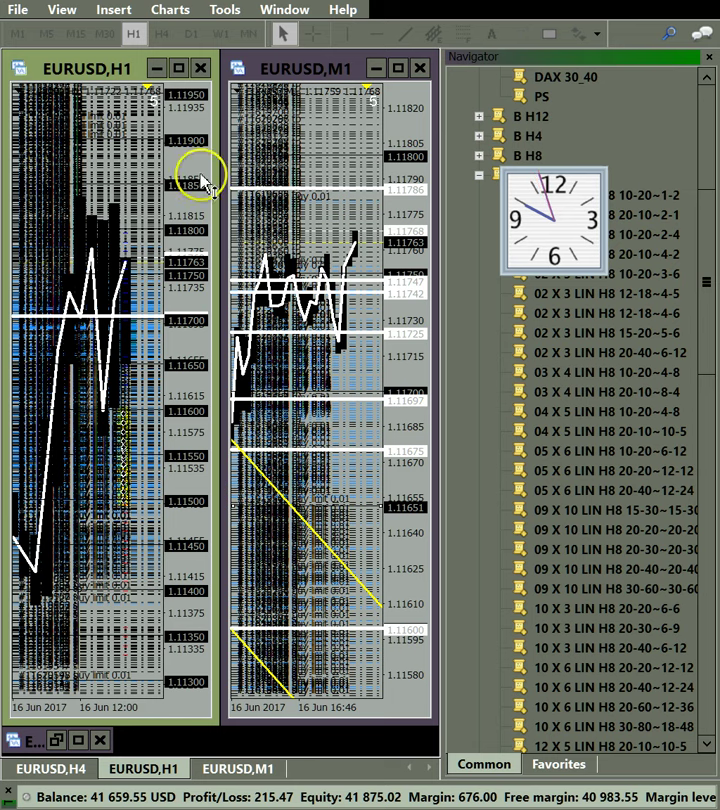
{"action": "left_click_drag", "start_coordinate": [205, 183], "coordinate": [180, 275]}
{"action": "left_click", "coordinate": [121, 218]}
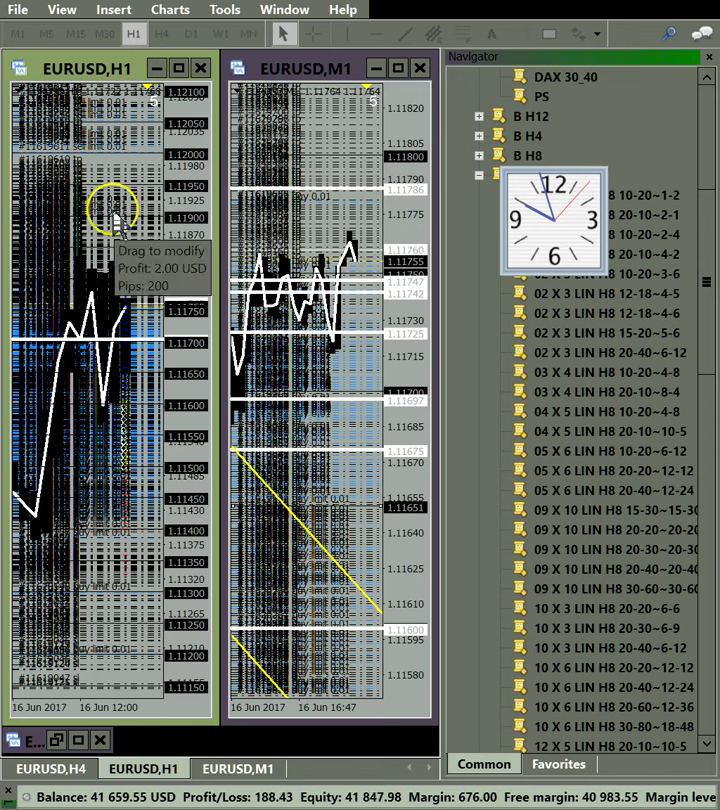
{"action": "left_click_drag", "start_coordinate": [167, 194], "coordinate": [175, 160]}
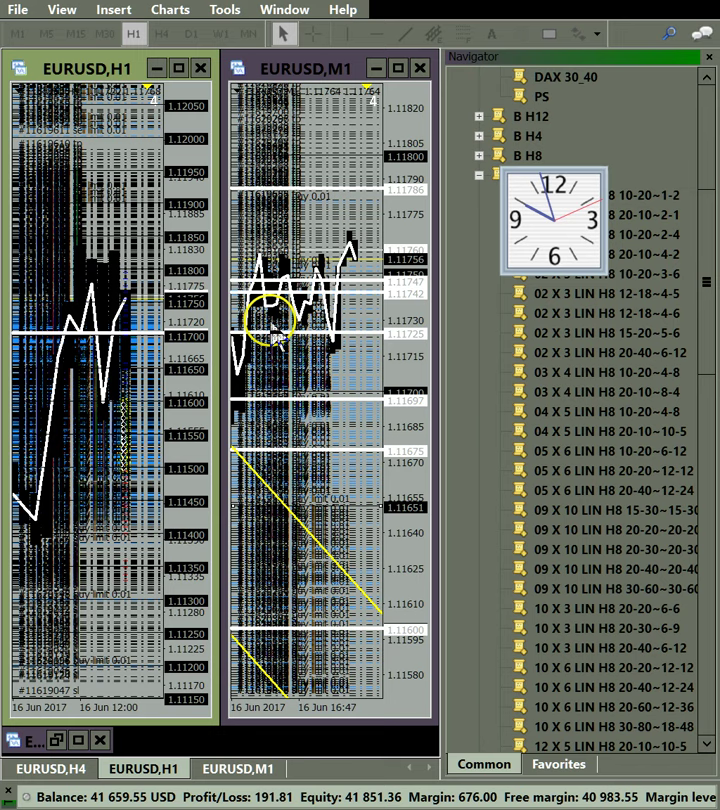
Stretch the M1 price scale to about 1.11685–1.11775 and switch the H1 chart to M5, scaled to about 1.11645–1.11775.
{"action": "left_click_drag", "start_coordinate": [394, 335], "coordinate": [418, 314]}
{"action": "left_click", "coordinate": [72, 148]}
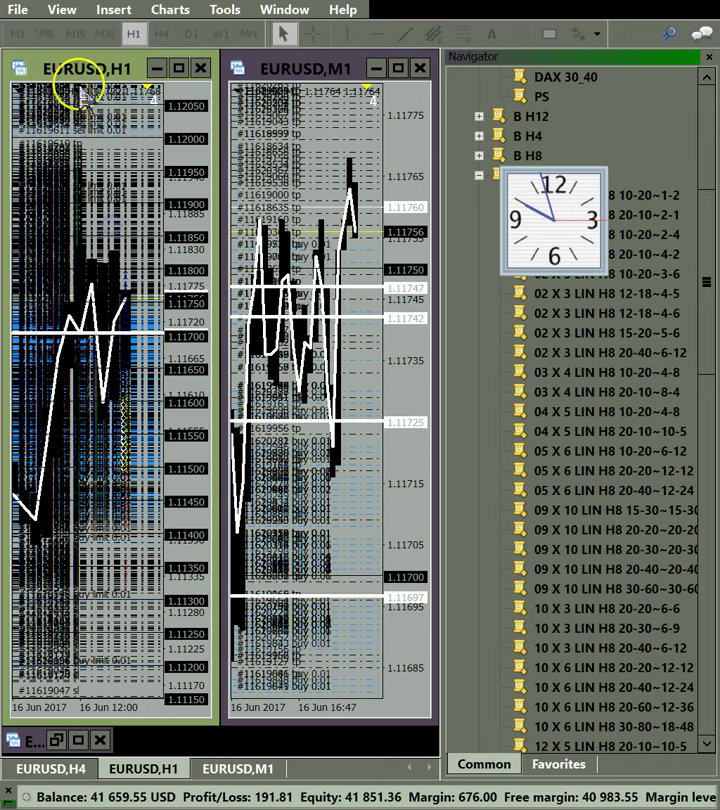
{"action": "left_click", "coordinate": [47, 33]}
{"action": "left_click_drag", "start_coordinate": [183, 335], "coordinate": [166, 112]}
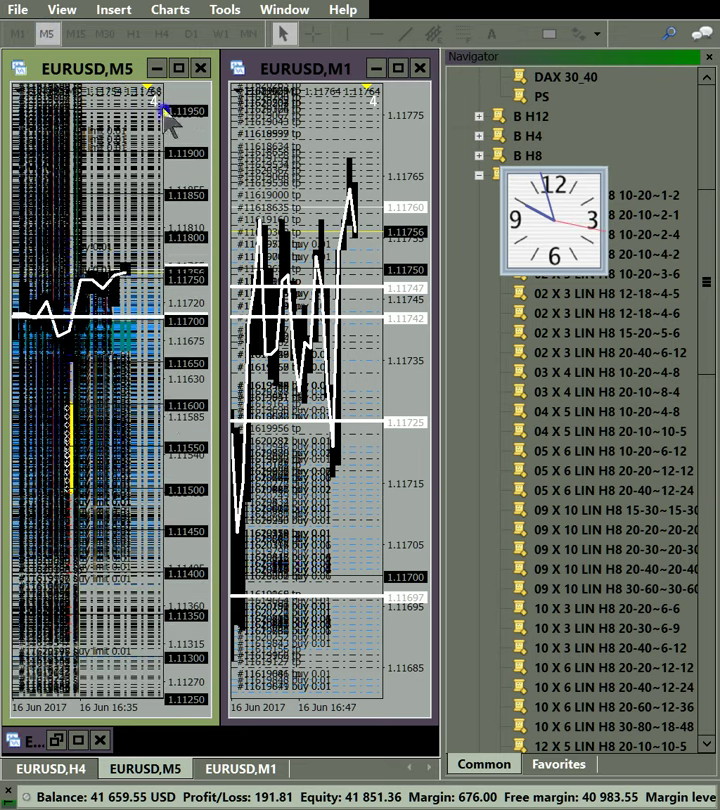
{"action": "left_click_drag", "start_coordinate": [170, 300], "coordinate": [194, 199]}
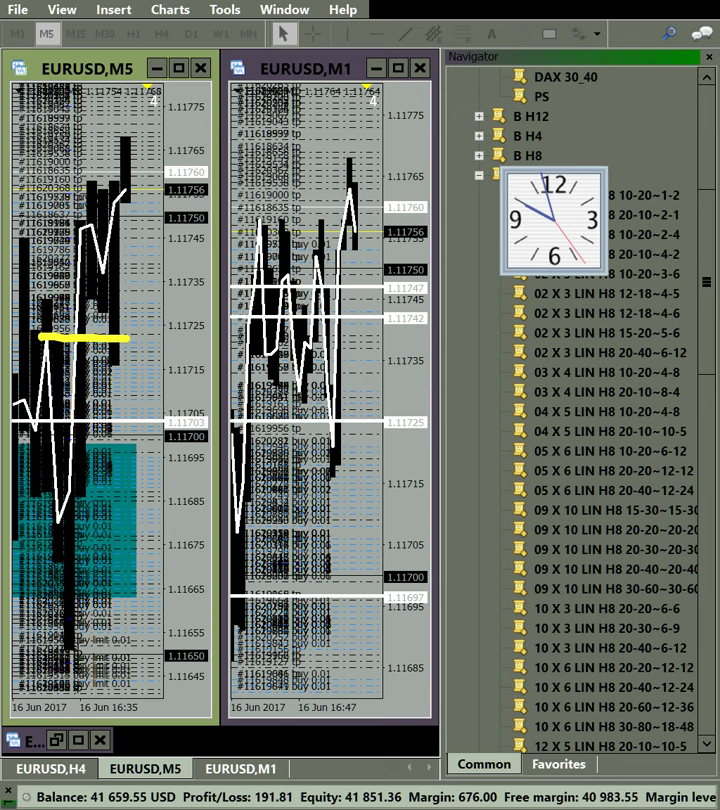
Switch the M5 chart back to H1 and compress the M1 price scale to about 1.11600–1.11855.
{"action": "left_click", "coordinate": [133, 33]}
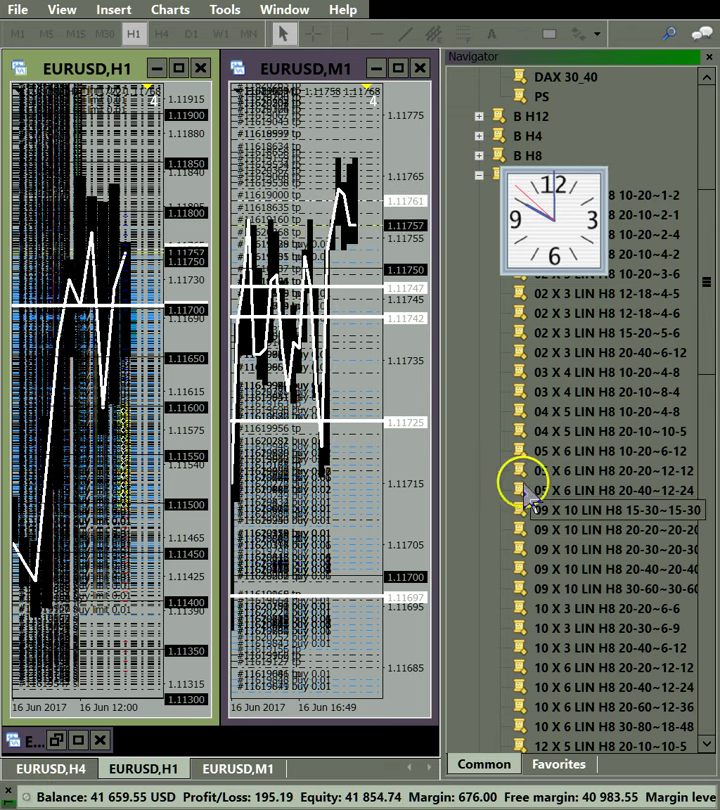
{"action": "left_click", "coordinate": [413, 327]}
{"action": "left_click_drag", "start_coordinate": [413, 328], "coordinate": [413, 322]}
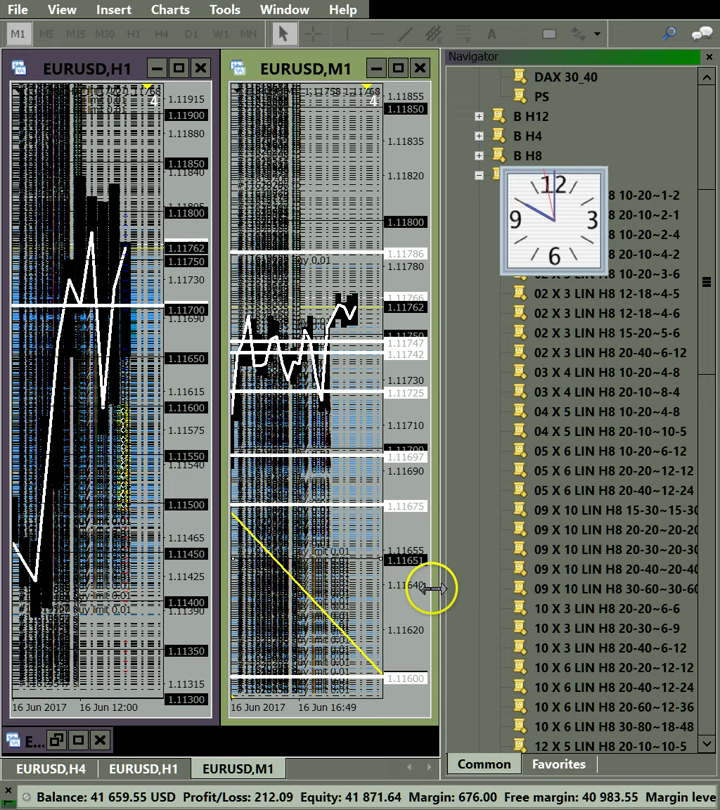
{"action": "left_click", "coordinate": [592, 521]}
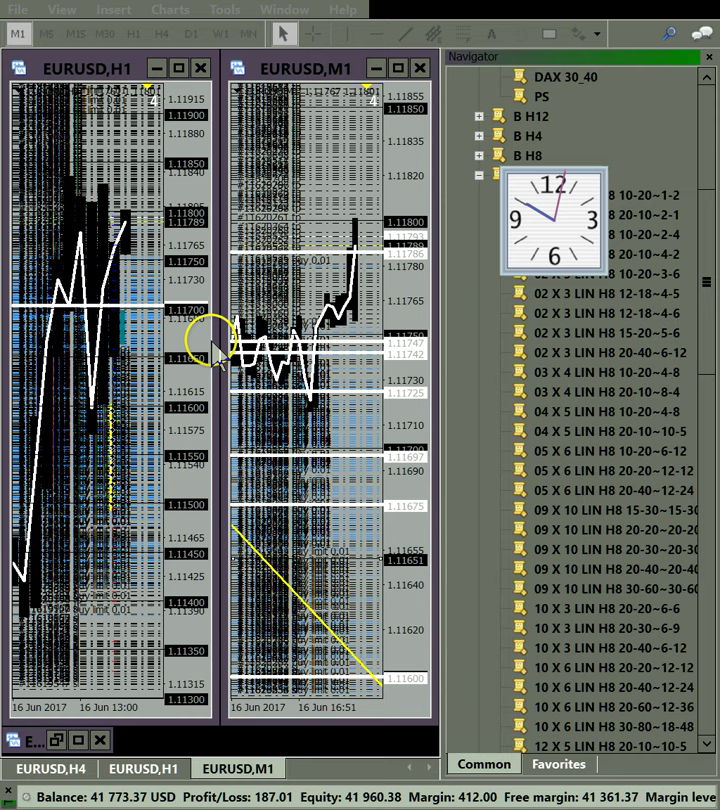
Rescale the H1 chart's price axis to about 1.11385–1.11850 around the latest bars.
{"action": "left_click_drag", "start_coordinate": [188, 328], "coordinate": [182, 430]}
{"action": "left_click_drag", "start_coordinate": [157, 312], "coordinate": [148, 418]}
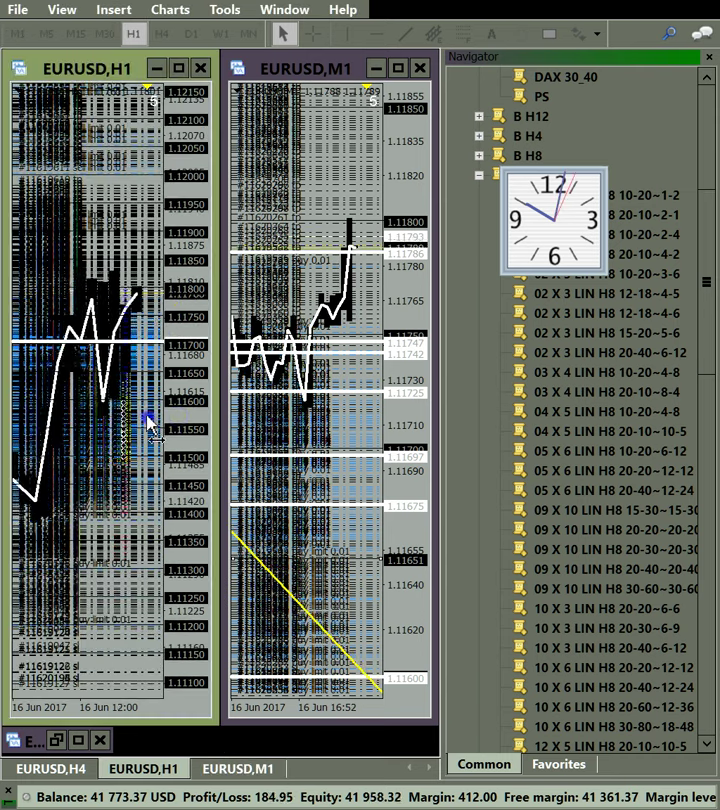
{"action": "left_click_drag", "start_coordinate": [171, 362], "coordinate": [185, 380]}
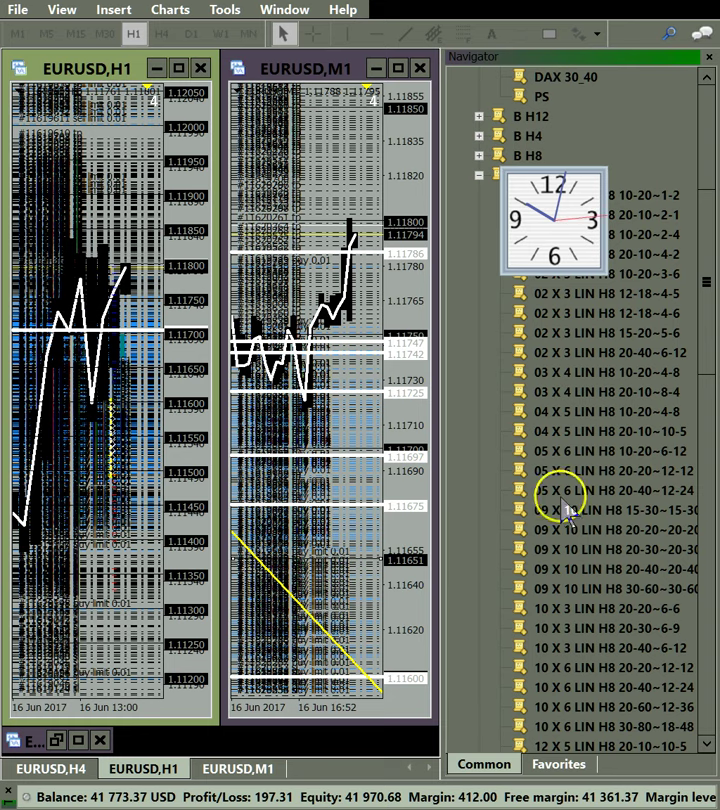
{"action": "left_click", "coordinate": [582, 429]}
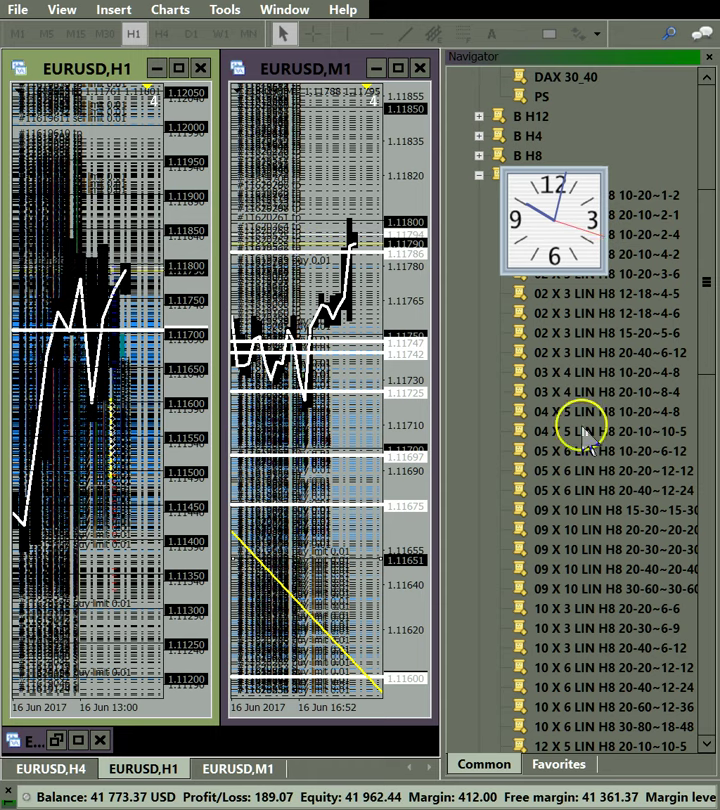
{"action": "left_click", "coordinate": [566, 216]}
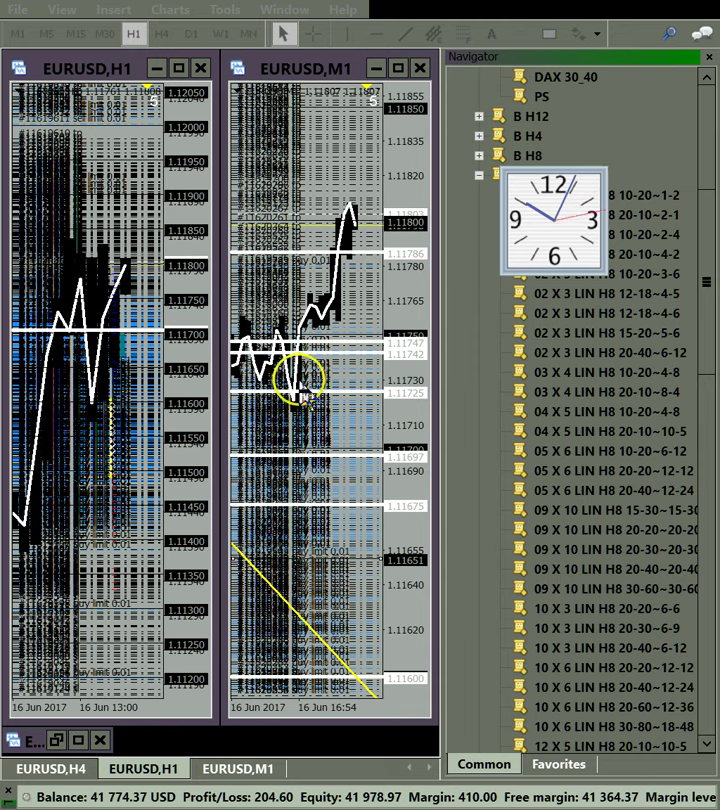
{"action": "left_click_drag", "start_coordinate": [198, 316], "coordinate": [190, 201]}
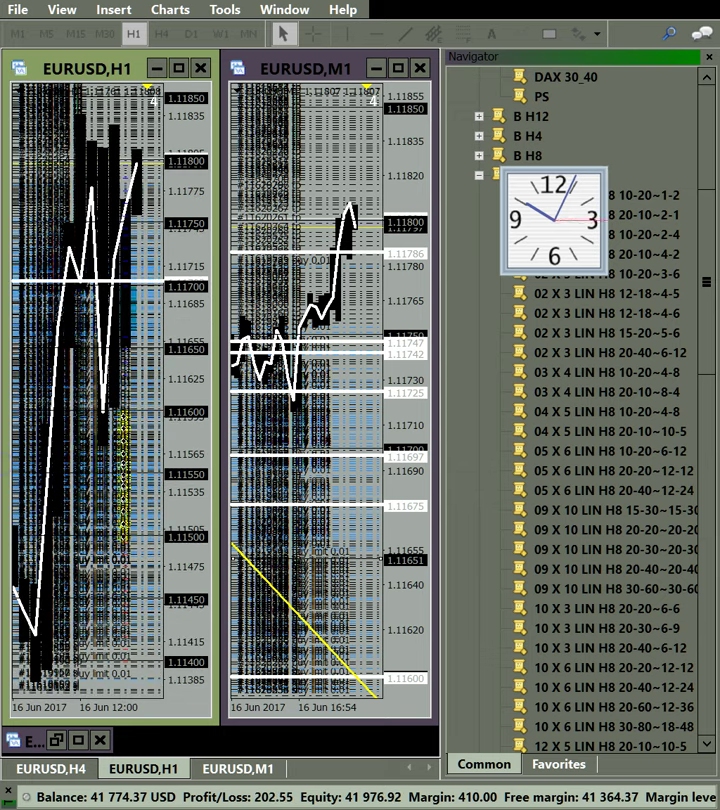
Compress the H1 price scale to about 1.11300–1.11900, and switch that chart to M5 scaled to about 1.11645–1.11805.
{"action": "left_click_drag", "start_coordinate": [178, 340], "coordinate": [180, 378]}
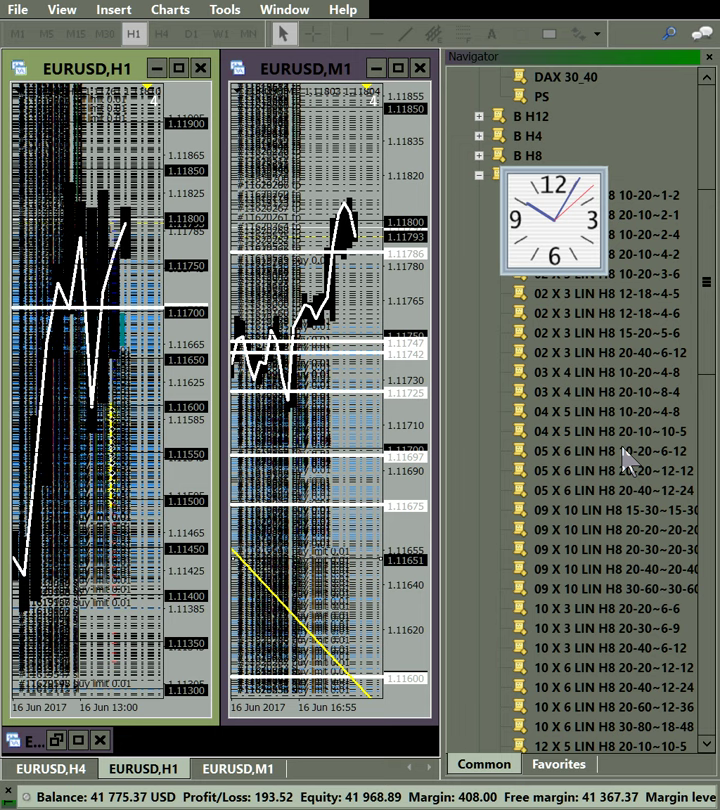
{"action": "left_click", "coordinate": [353, 392]}
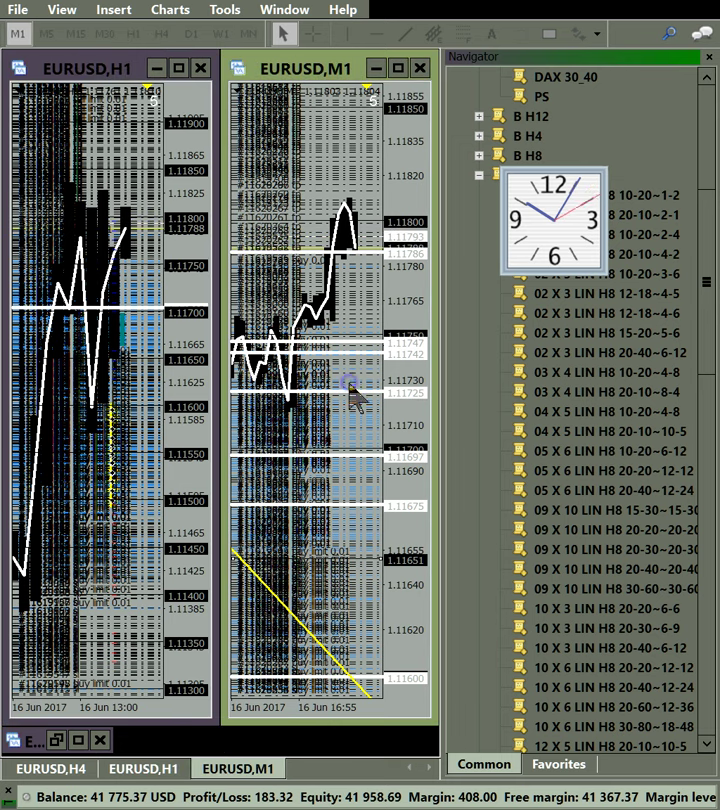
{"action": "left_click", "coordinate": [124, 145]}
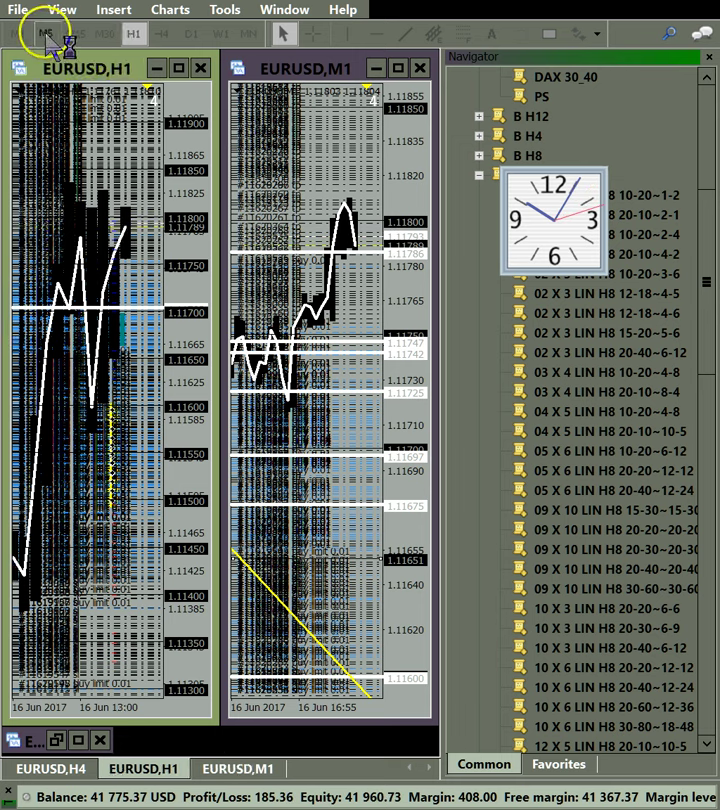
{"action": "left_click", "coordinate": [44, 34]}
{"action": "left_click_drag", "start_coordinate": [188, 275], "coordinate": [186, 75]}
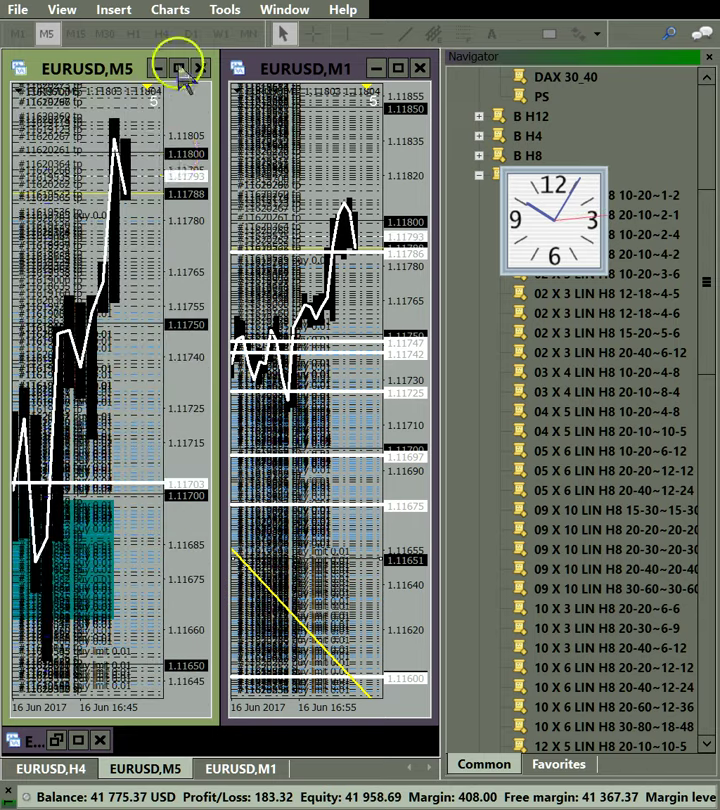
Compress the M5 price scale to about 1.11570–1.11900, and stretch it back to about 1.11645–1.11805 to review the latest bars.
{"action": "left_click_drag", "start_coordinate": [186, 158], "coordinate": [185, 242]}
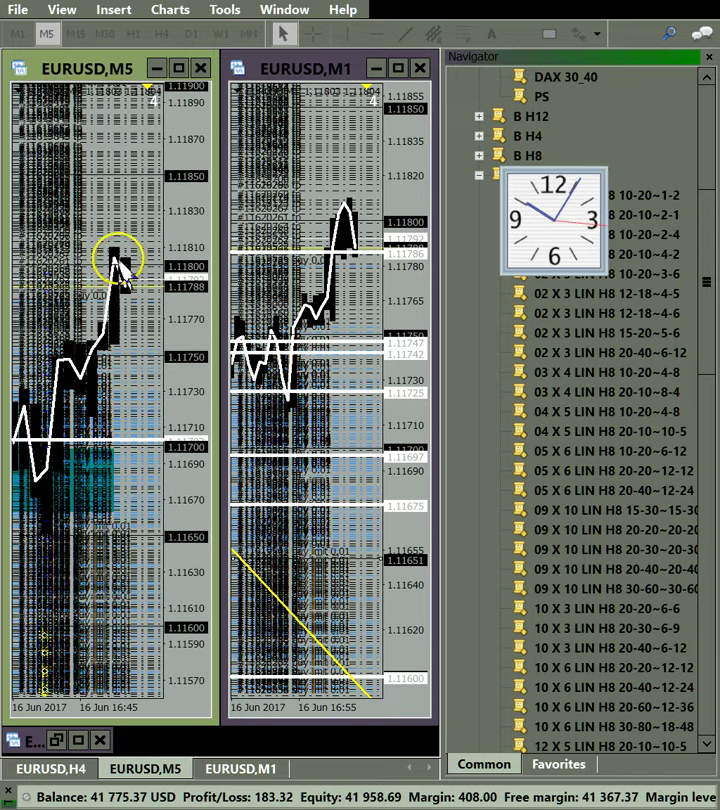
{"action": "left_click_drag", "start_coordinate": [160, 418], "coordinate": [104, 336]}
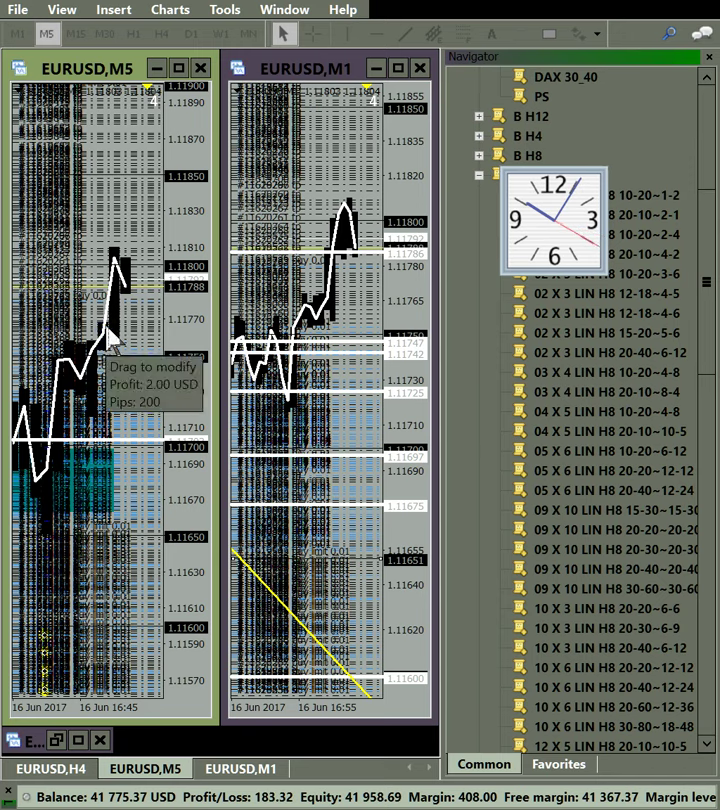
{"action": "left_click", "coordinate": [104, 333]}
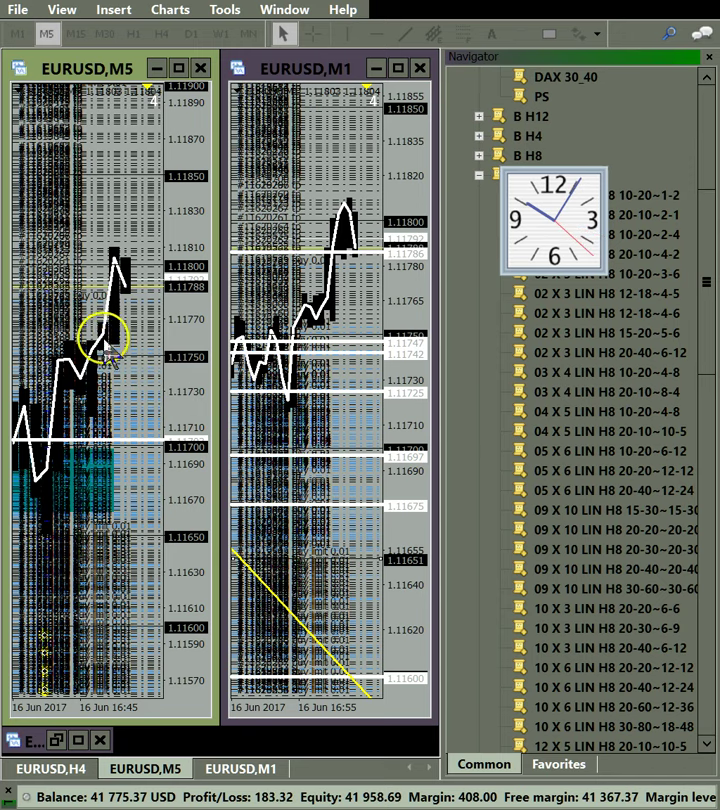
{"action": "left_click_drag", "start_coordinate": [180, 361], "coordinate": [180, 285]}
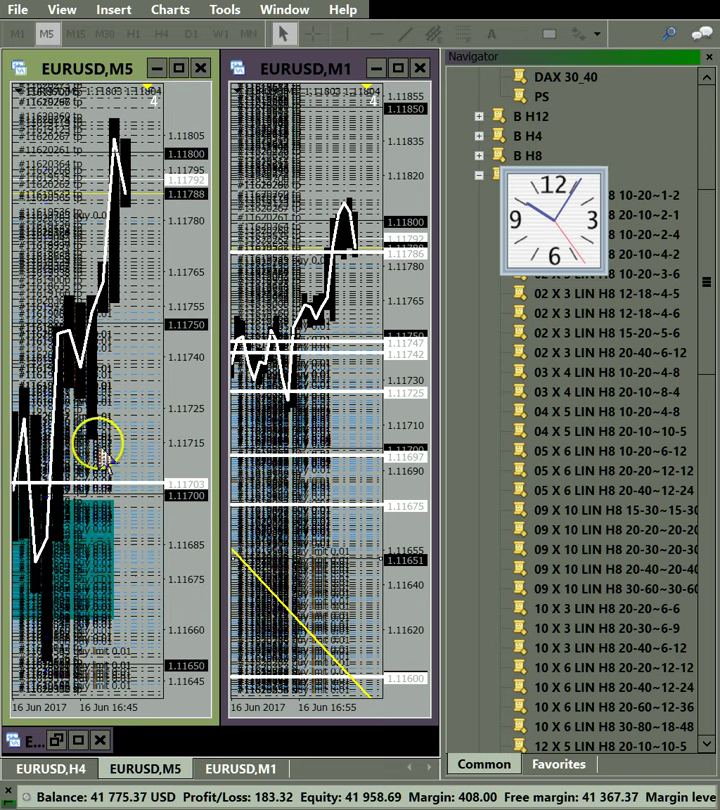
{"action": "left_click_drag", "start_coordinate": [122, 562], "coordinate": [52, 795]}
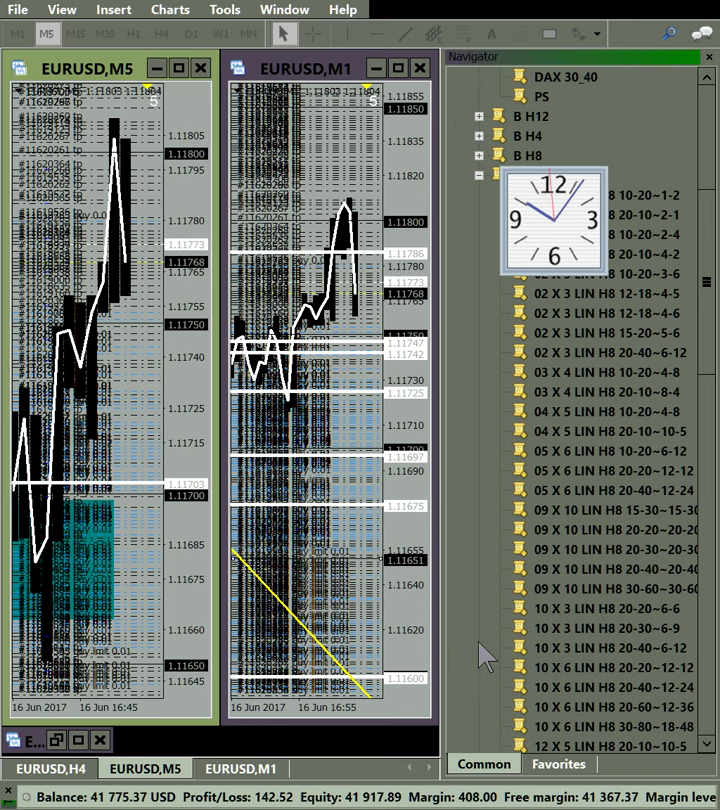
{"action": "left_click", "coordinate": [286, 772]}
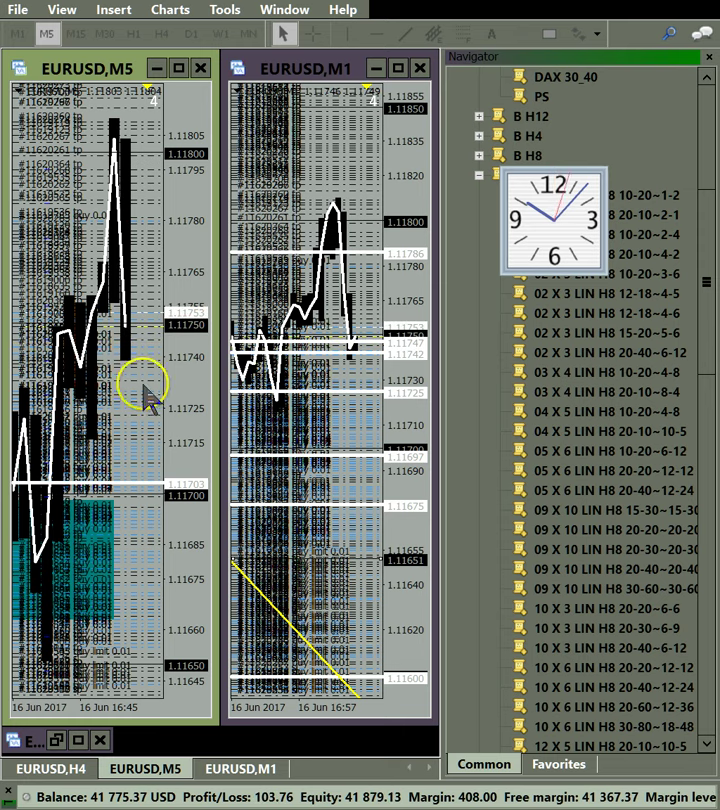
Place a horizontal line at 1.11749 on the M5 chart, at the earlier swing high.
{"action": "left_click", "coordinate": [356, 352]}
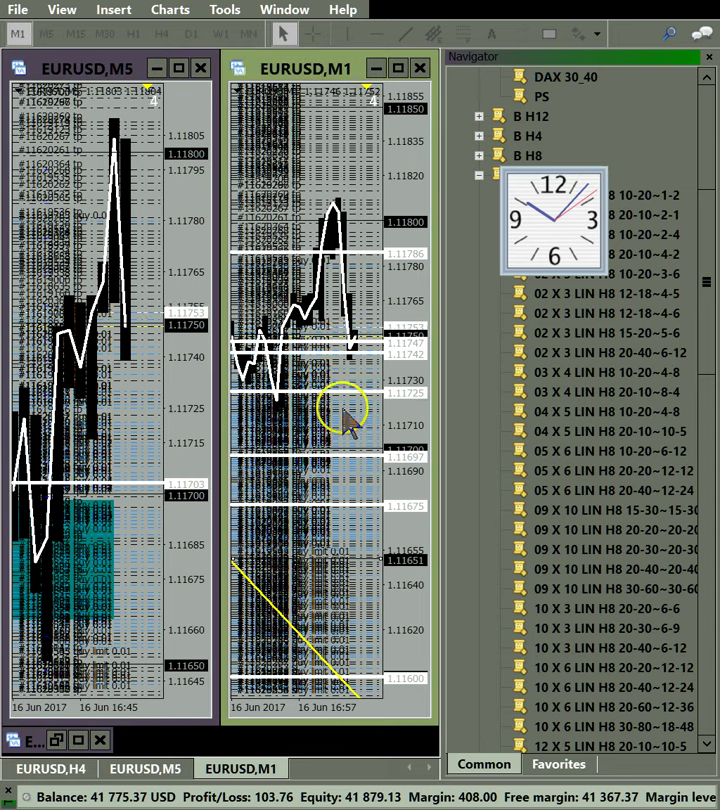
{"action": "left_click", "coordinate": [351, 356]}
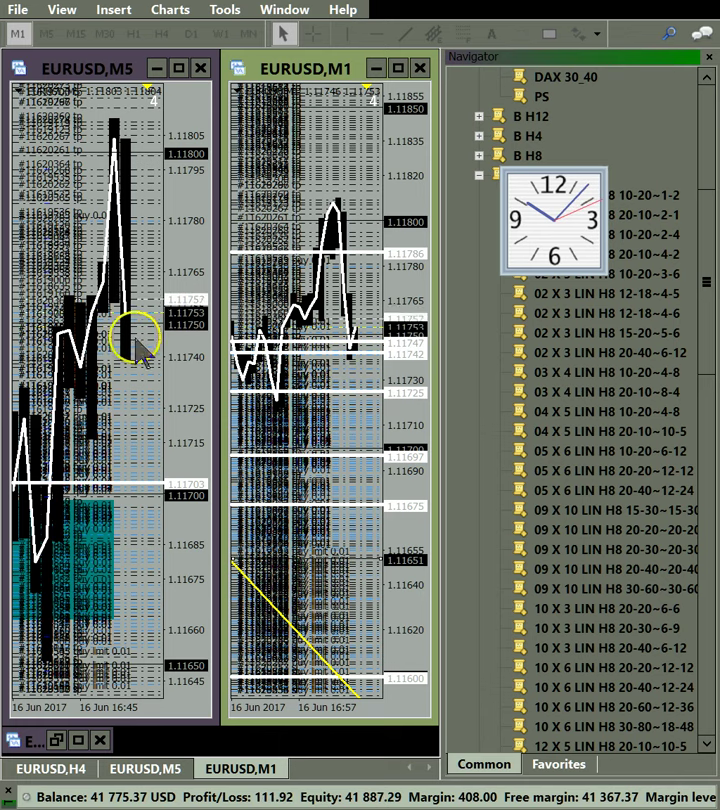
{"action": "left_click", "coordinate": [100, 328]}
{"action": "left_click", "coordinate": [376, 34]}
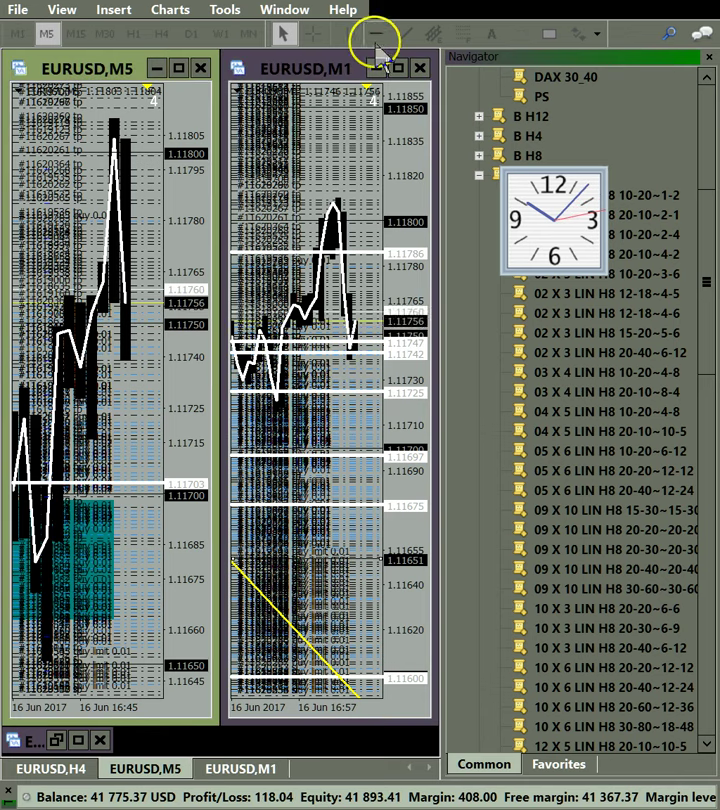
{"action": "left_click", "coordinate": [74, 326]}
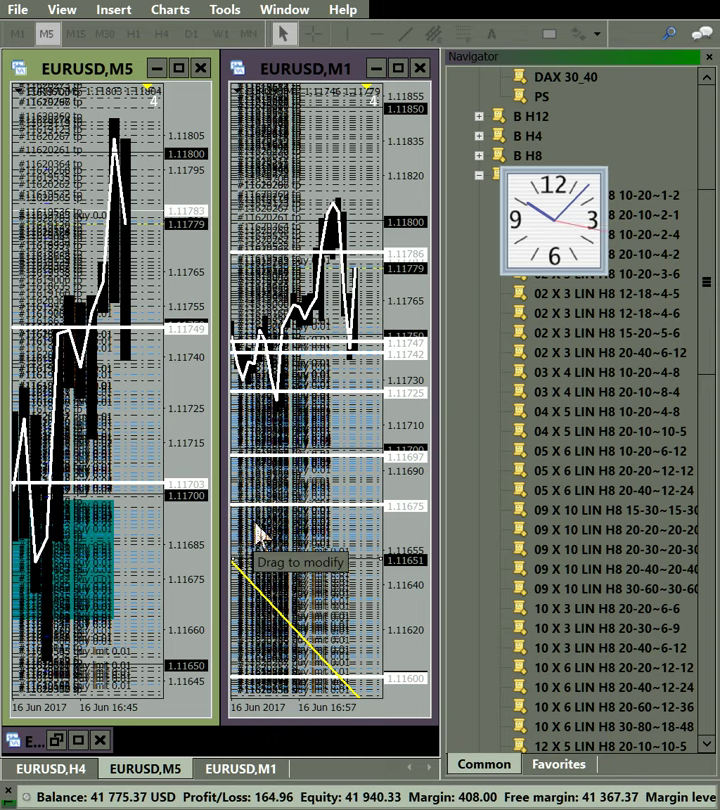
Switch the M5 chart to M15 to compare the marked levels, and return it to M5.
{"action": "left_click", "coordinate": [284, 556]}
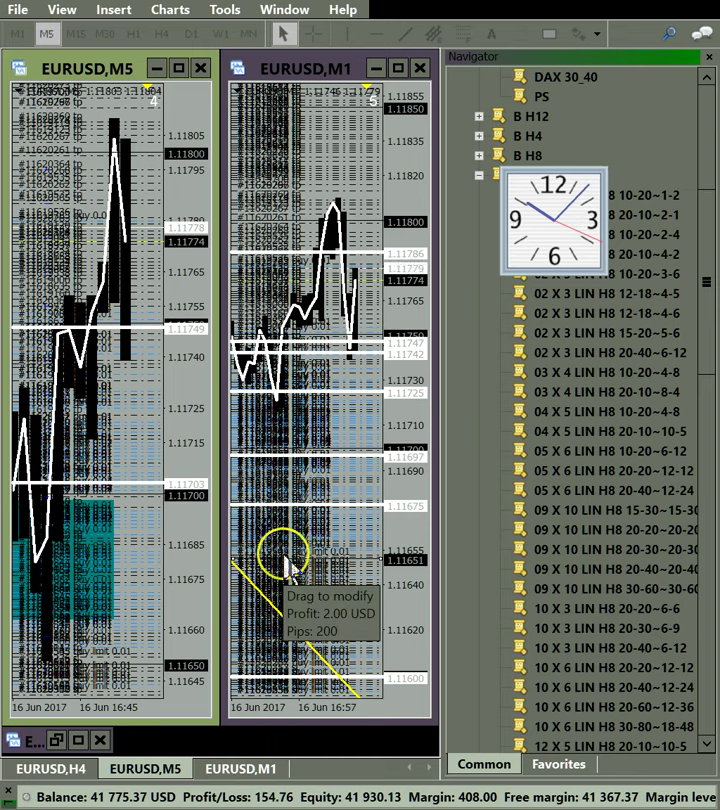
{"action": "left_click", "coordinate": [148, 374]}
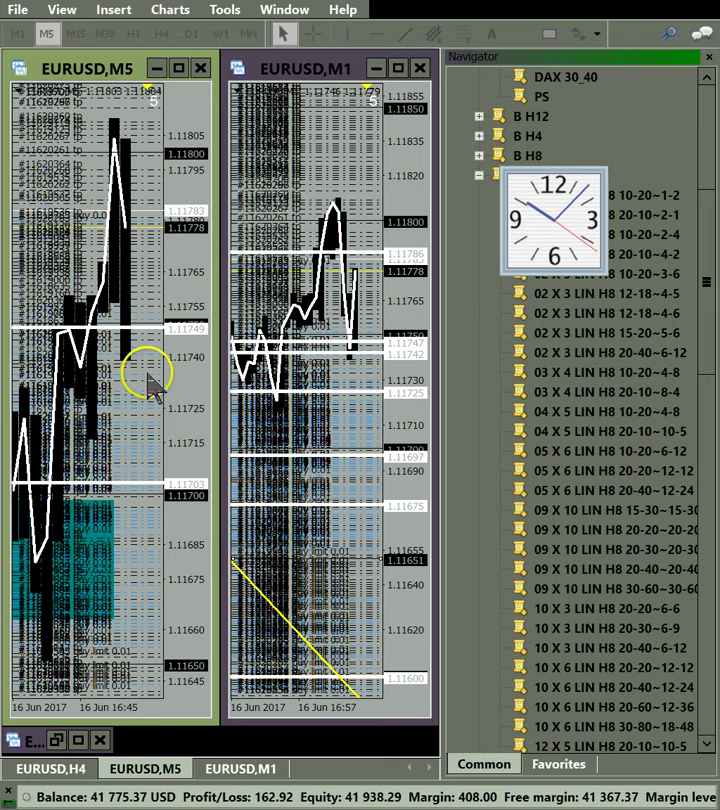
{"action": "left_click", "coordinate": [75, 33]}
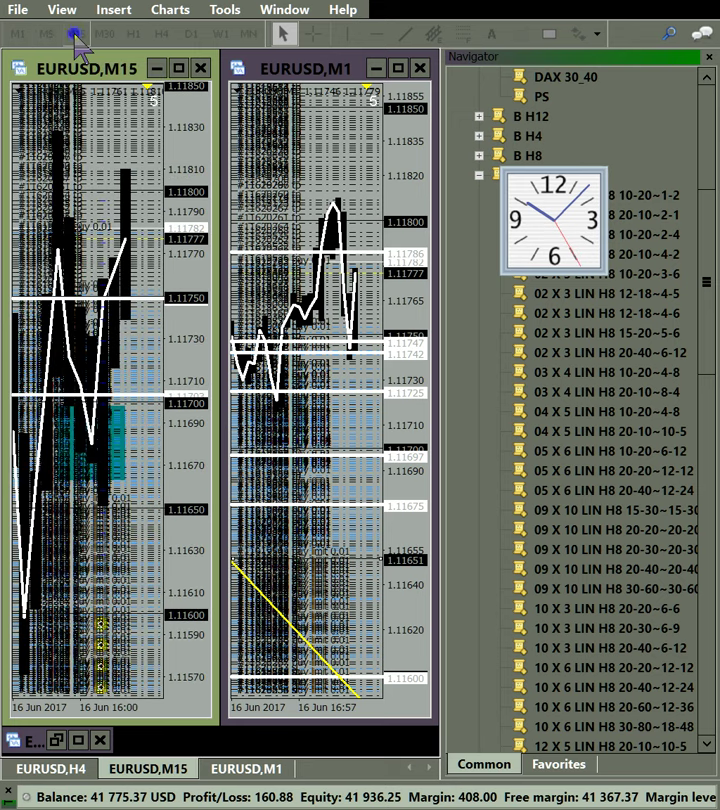
{"action": "left_click", "coordinate": [45, 33]}
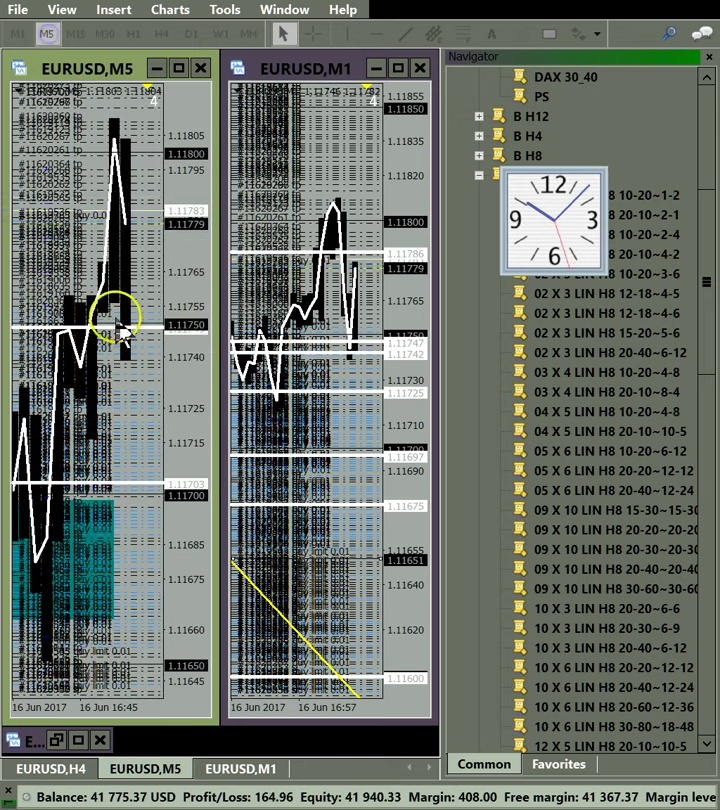
Compress the M5 price scale to about 1.11500–1.11950 and the M1 price scale to about 1.11550–1.11900.
{"action": "left_click_drag", "start_coordinate": [193, 315], "coordinate": [188, 380]}
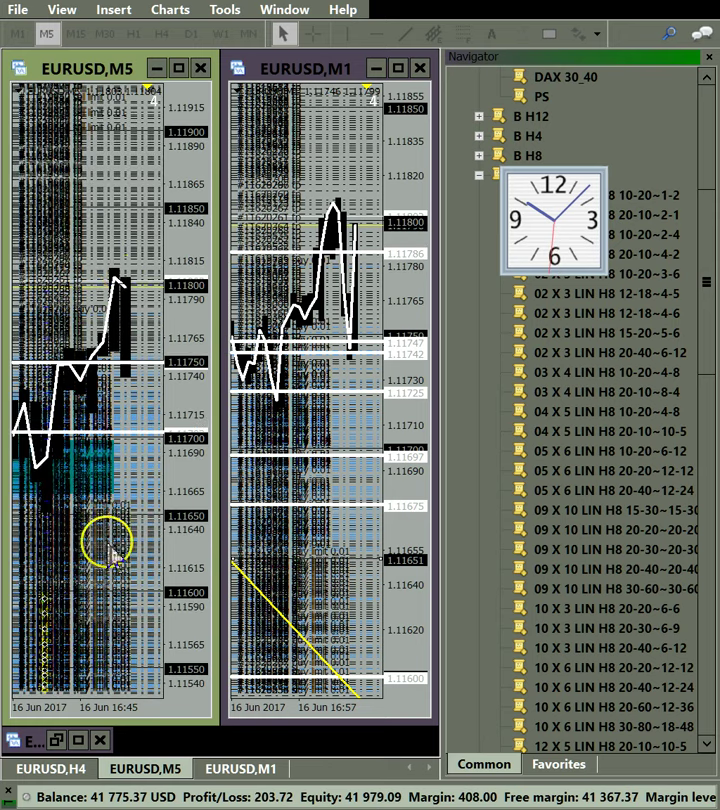
{"action": "left_click_drag", "start_coordinate": [172, 356], "coordinate": [190, 280]}
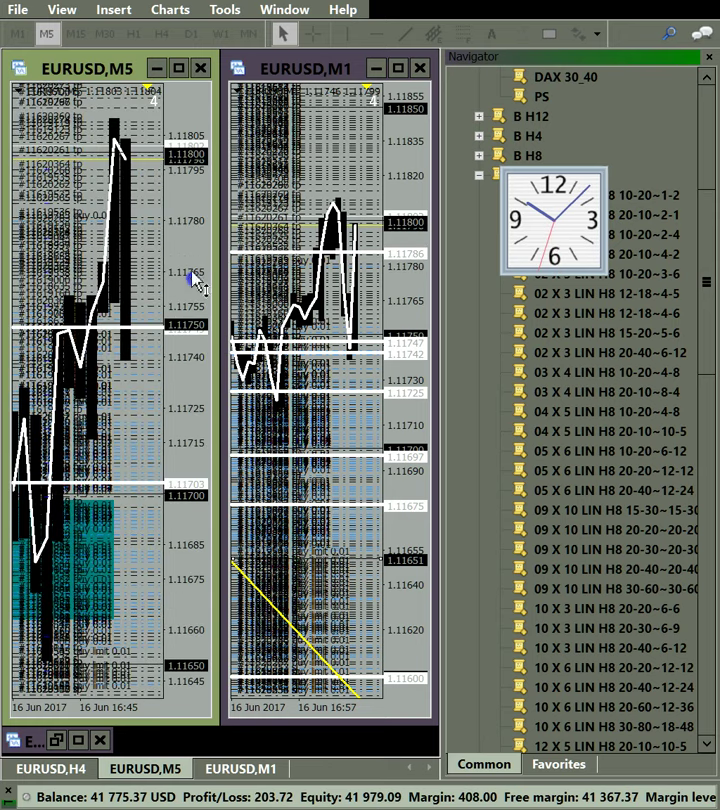
{"action": "left_click", "coordinate": [60, 331]}
{"action": "left_click_drag", "start_coordinate": [190, 340], "coordinate": [155, 362]}
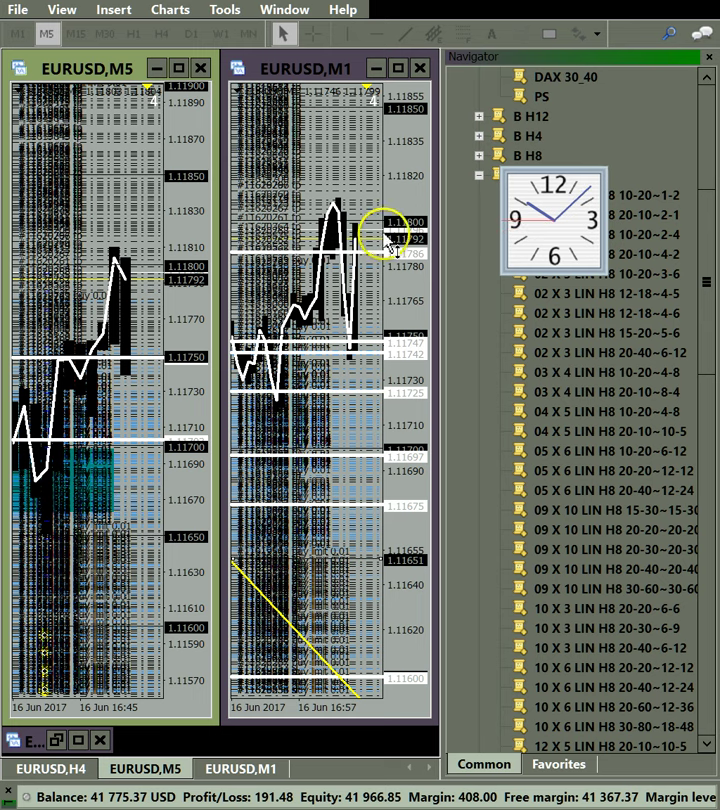
{"action": "left_click", "coordinate": [404, 211]}
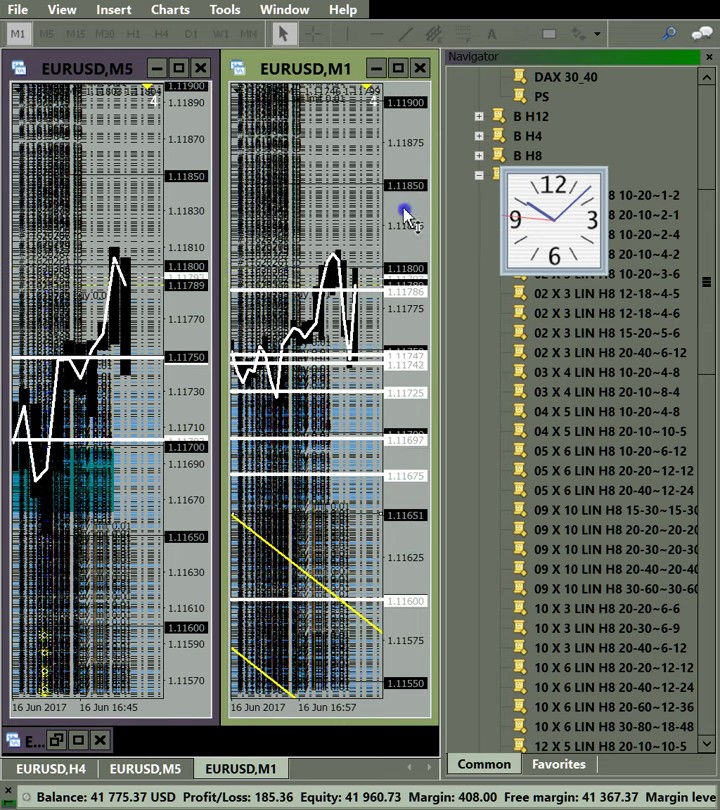
{"action": "left_click", "coordinate": [177, 248]}
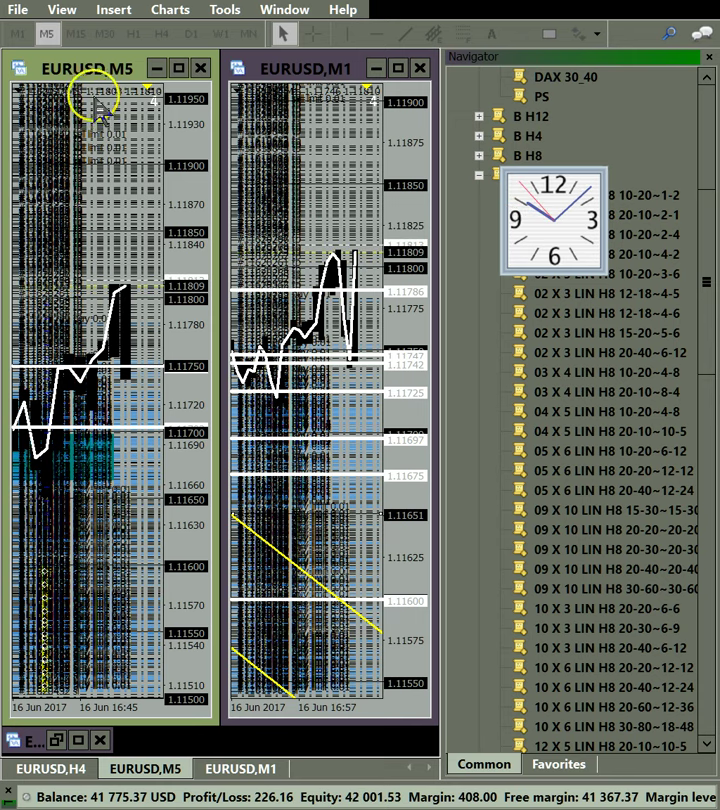
Switch the M5 chart through M15 to H1 and scale its price axis to about 1.11385–1.11850.
{"action": "left_click", "coordinate": [76, 33]}
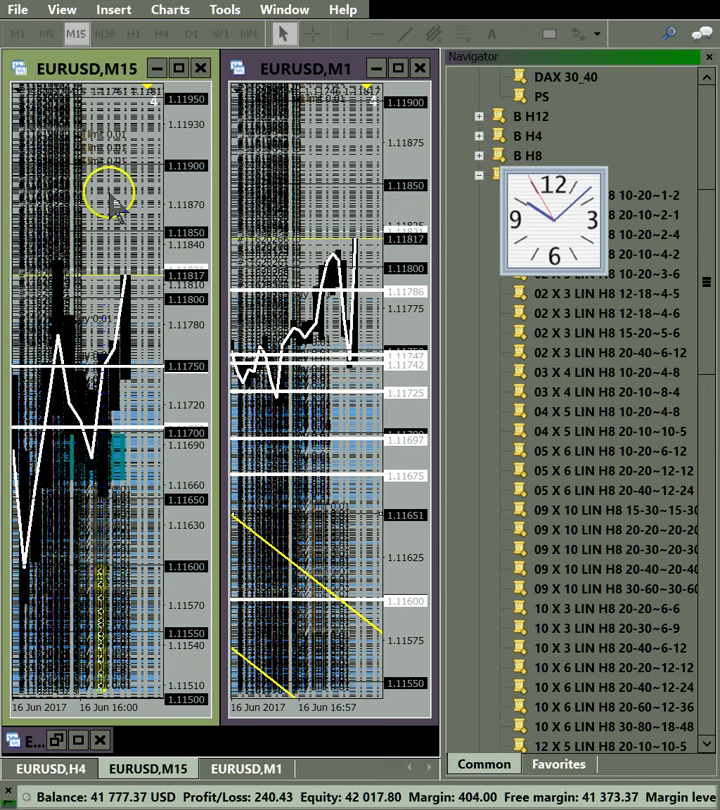
{"action": "left_click", "coordinate": [128, 35]}
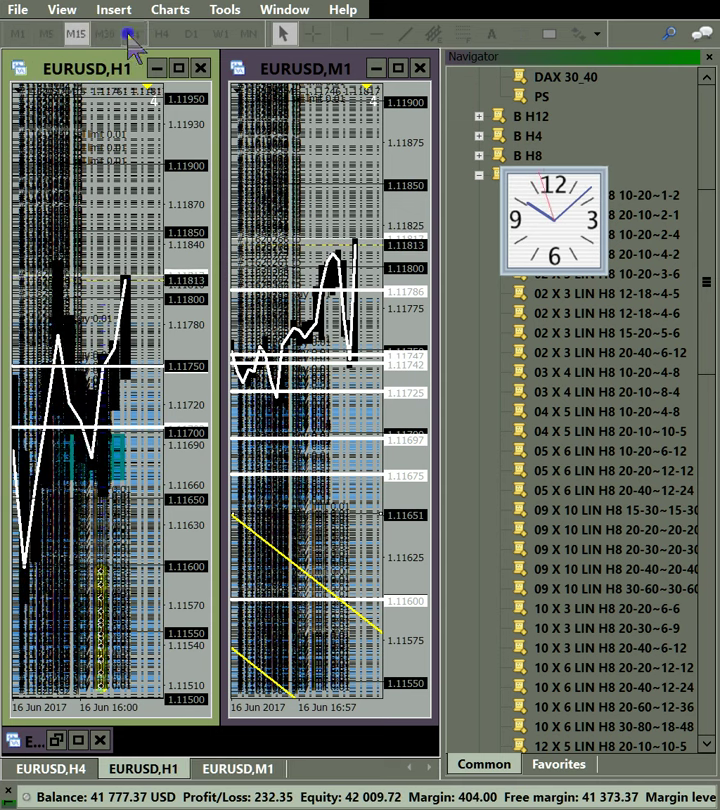
{"action": "left_click_drag", "start_coordinate": [167, 279], "coordinate": [188, 380]}
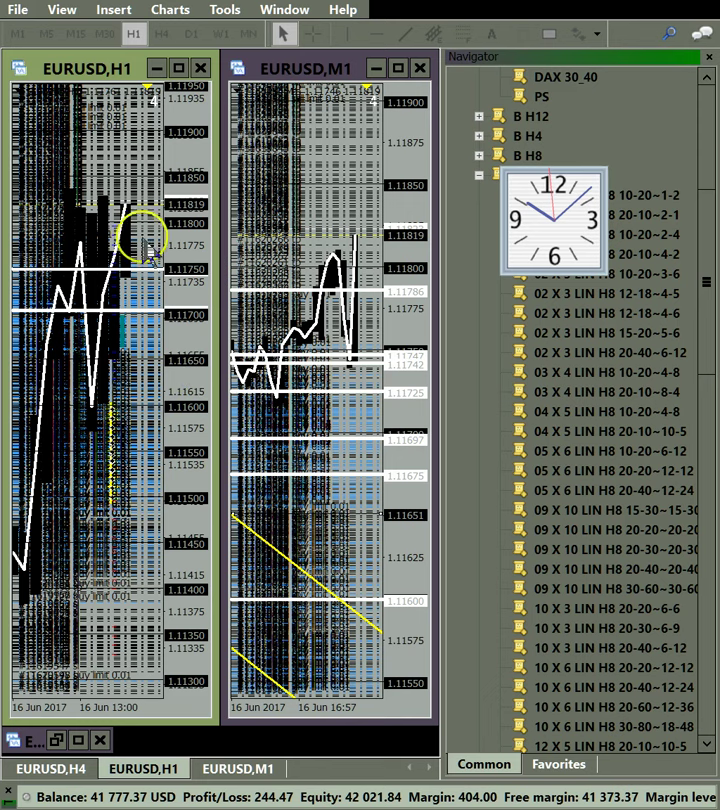
{"action": "left_click_drag", "start_coordinate": [177, 512], "coordinate": [194, 374]}
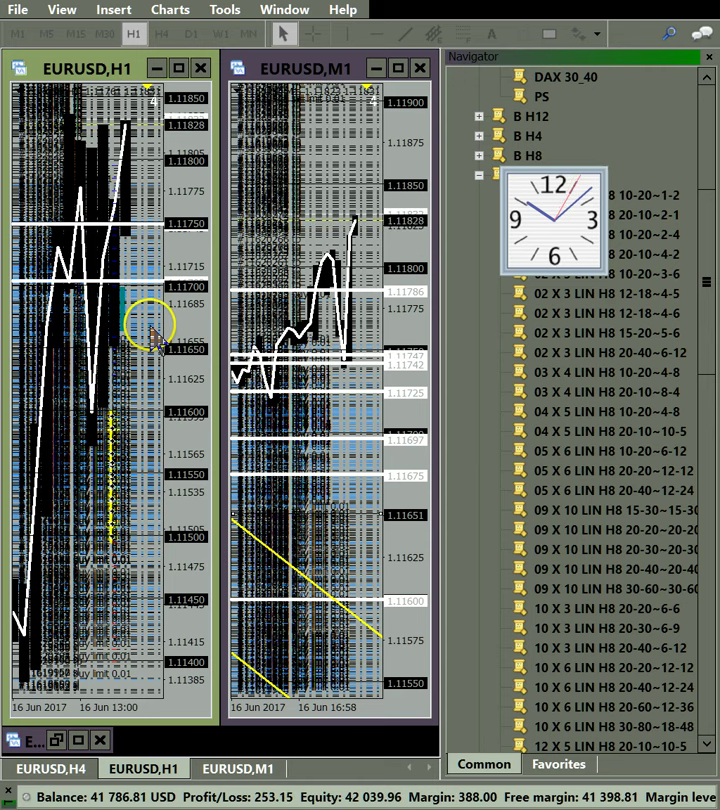
Switch the H1 chart to H4, place a horizontal line at 1.11858, and return the chart to H1.
{"action": "left_click", "coordinate": [161, 33]}
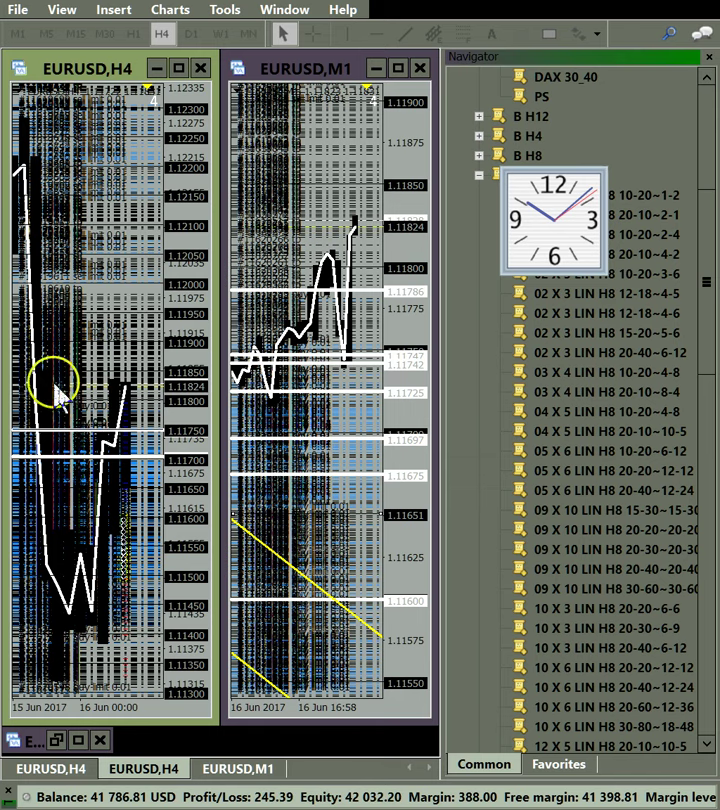
{"action": "left_click_drag", "start_coordinate": [392, 44], "coordinate": [45, 367]}
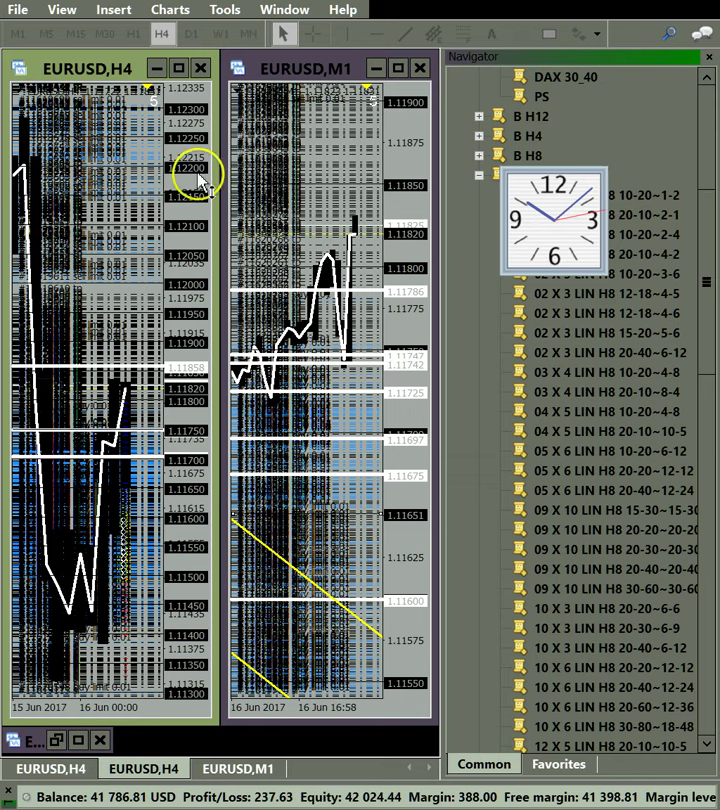
{"action": "left_click", "coordinate": [133, 33]}
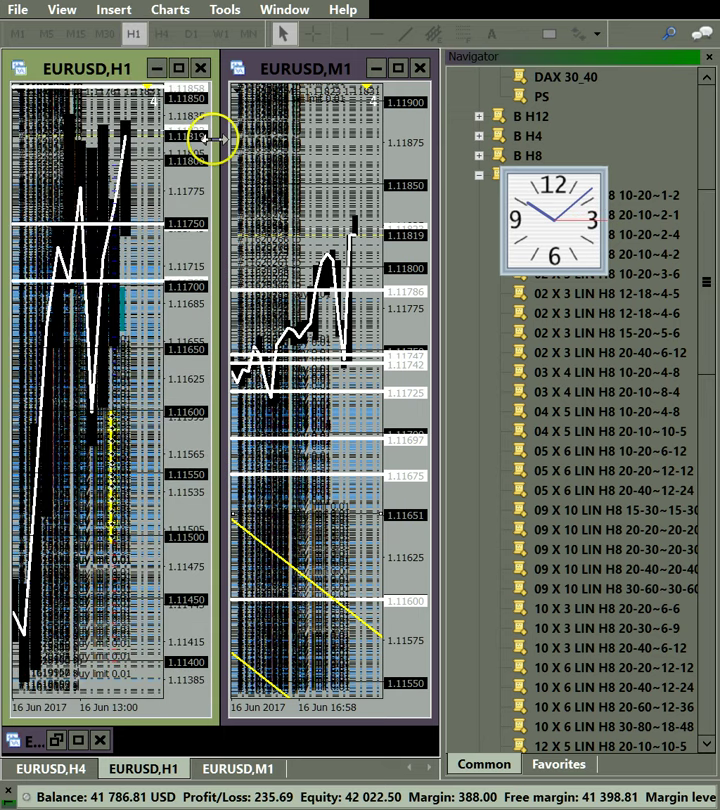
Compress the H1 price scale to about 1.11240–1.12000 and place a horizontal line at 1.11839 on the earlier high.
{"action": "left_click_drag", "start_coordinate": [180, 160], "coordinate": [176, 243]}
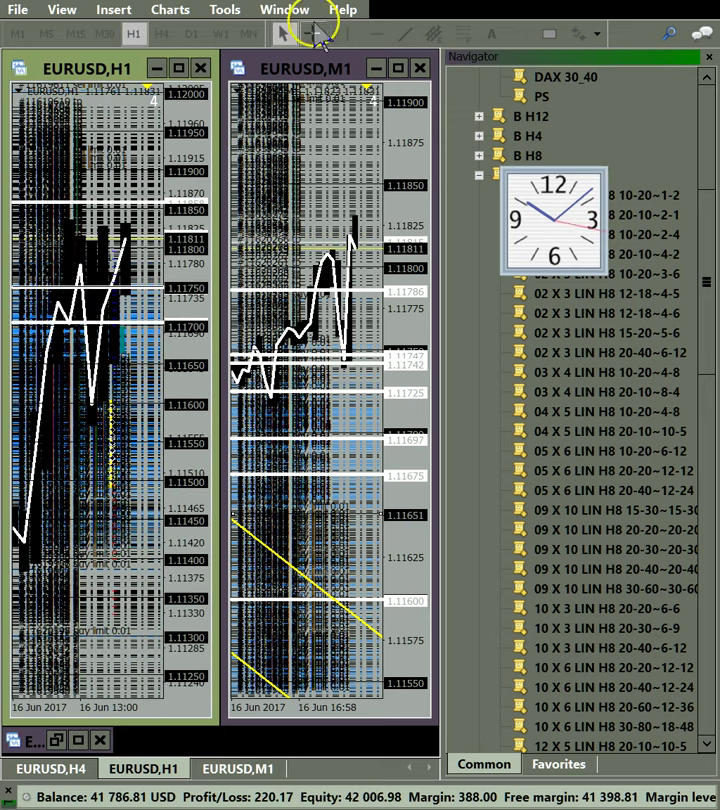
{"action": "left_click", "coordinate": [378, 33]}
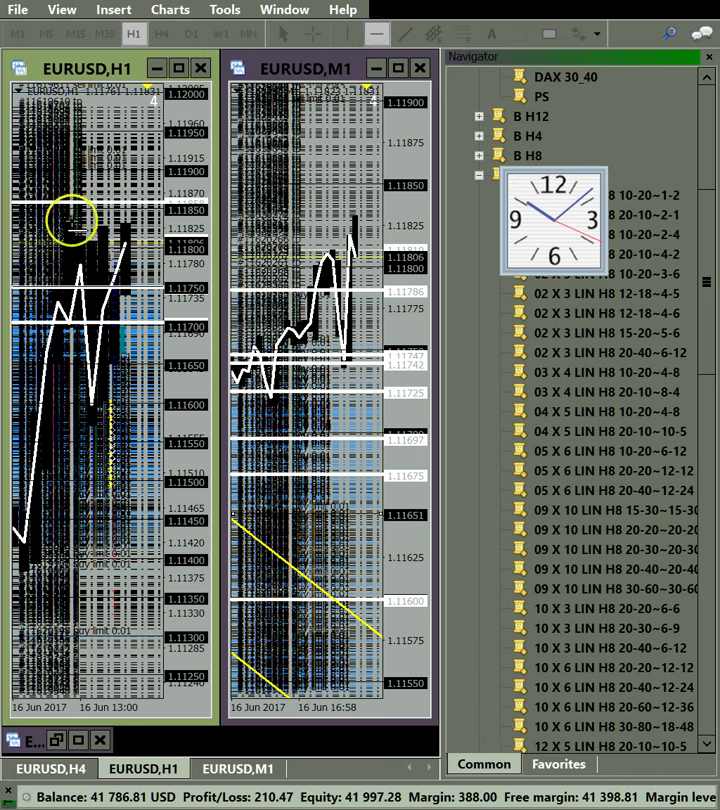
{"action": "left_click", "coordinate": [72, 218]}
Stretch the H1 price scale to about 1.11385–1.11850 and place a horizontal line at 1.11829 near the recent highs.
{"action": "left_click_drag", "start_coordinate": [178, 278], "coordinate": [163, 81]}
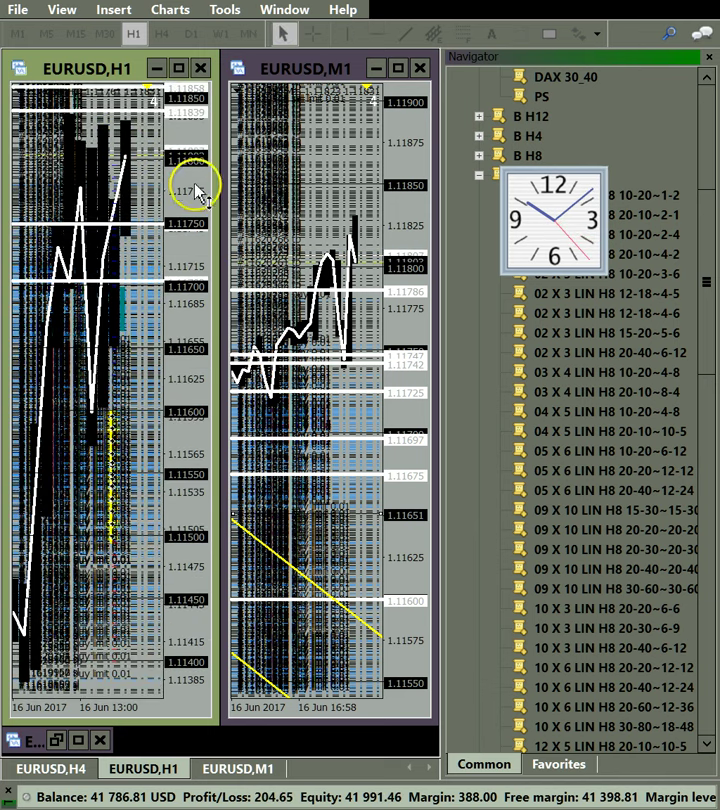
{"action": "left_click", "coordinate": [193, 138]}
{"action": "left_click_drag", "start_coordinate": [116, 143], "coordinate": [141, 181]}
{"action": "left_click", "coordinate": [378, 30]}
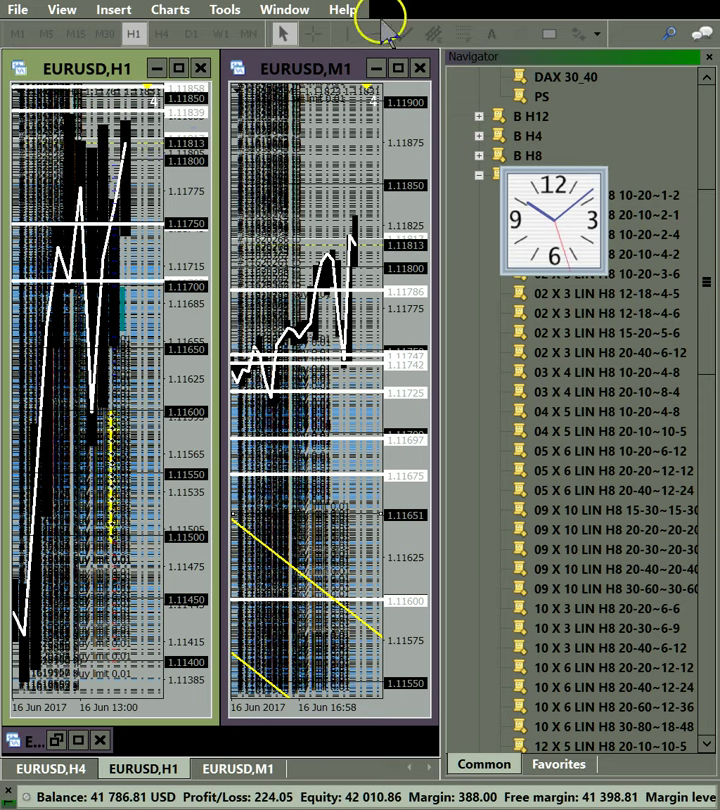
{"action": "left_click", "coordinate": [111, 125]}
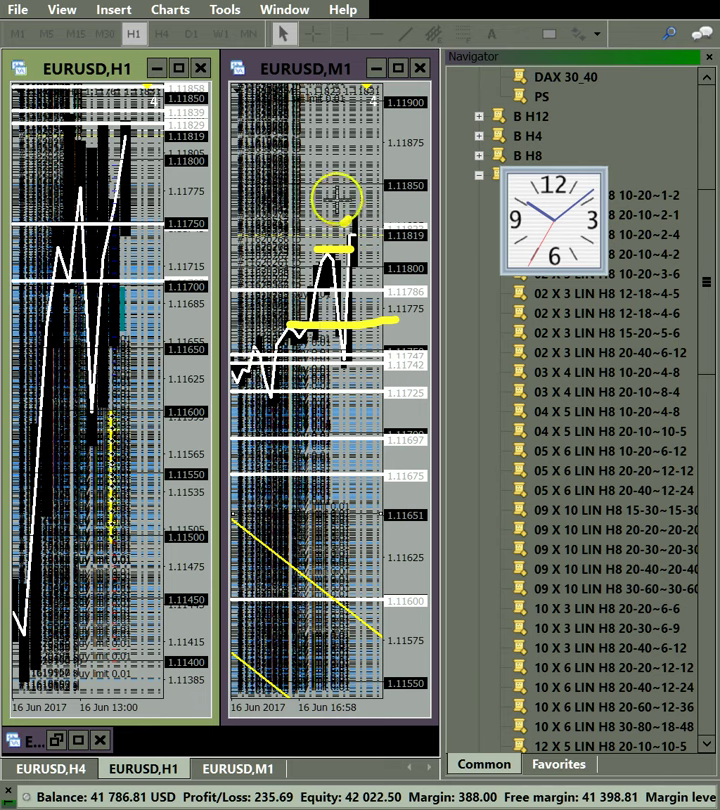
Stretch the M1 price scale to about 1.11695–1.11855 to examine the recent swing highs.
{"action": "left_click_drag", "start_coordinate": [320, 183], "coordinate": [348, 183]}
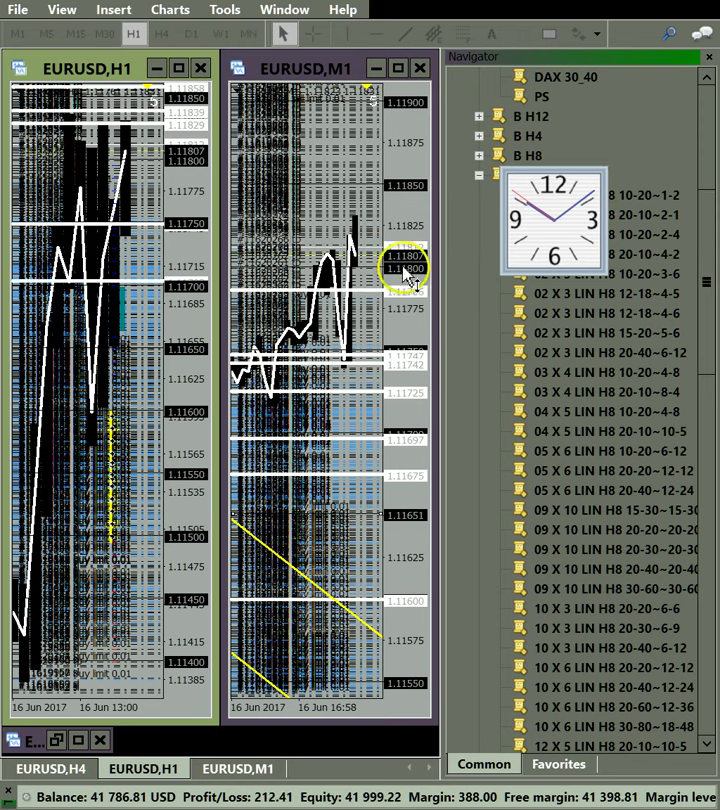
{"action": "mouse_move", "coordinate": [401, 263]}
{"action": "left_mouse_down"}
{"action": "mouse_move", "coordinate": [398, 240]}
{"action": "mouse_move", "coordinate": [395, 262]}
{"action": "left_mouse_up"}
{"action": "double_click", "coordinate": [397, 237]}
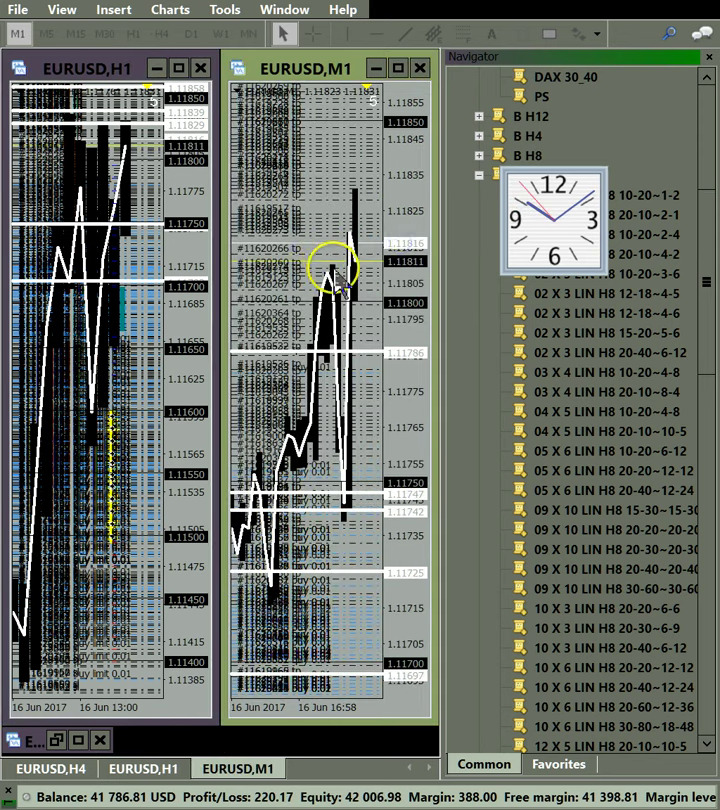
{"action": "left_click_drag", "start_coordinate": [332, 268], "coordinate": [340, 298]}
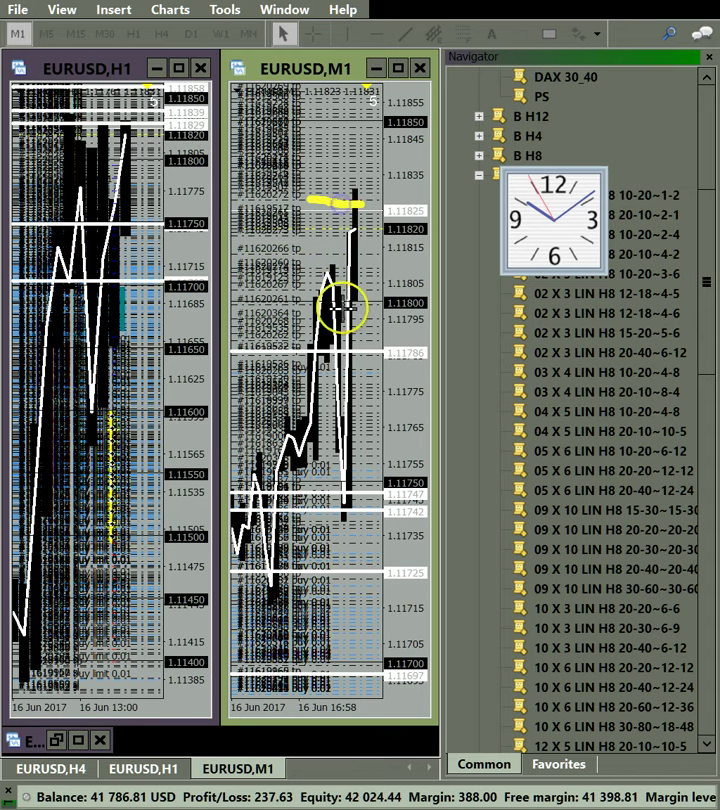
{"action": "left_click_drag", "start_coordinate": [308, 271], "coordinate": [389, 276]}
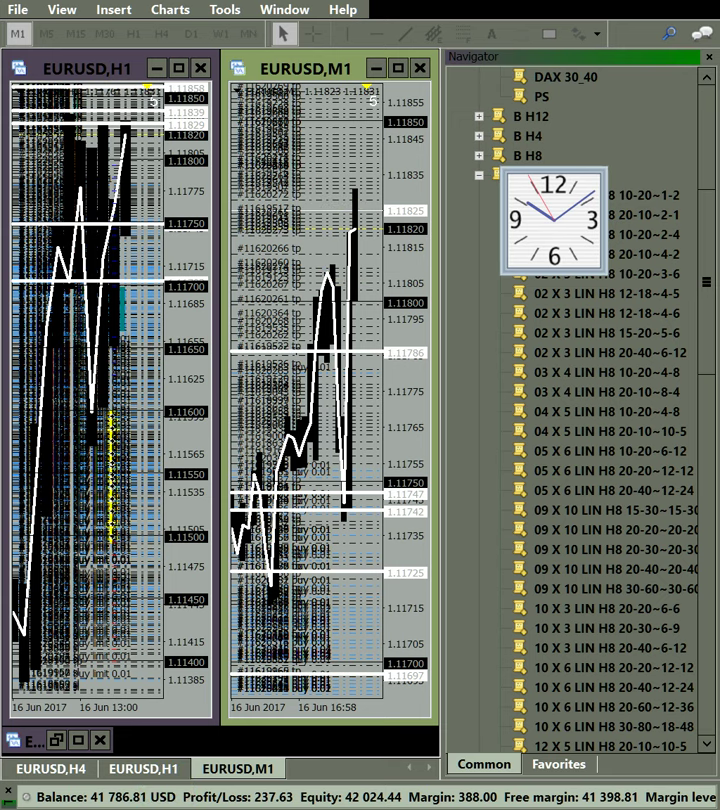
{"action": "left_click", "coordinate": [313, 615]}
Compress the H1 price scale to about 1.11100–1.12125 to examine the area above the marked highs.
{"action": "left_click", "coordinate": [186, 356]}
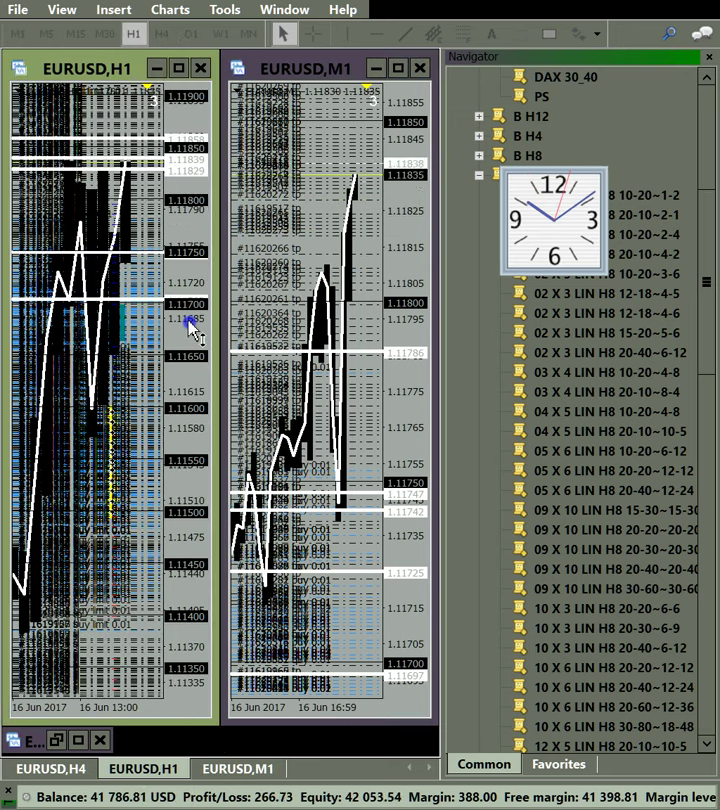
{"action": "left_click_drag", "start_coordinate": [190, 322], "coordinate": [190, 434]}
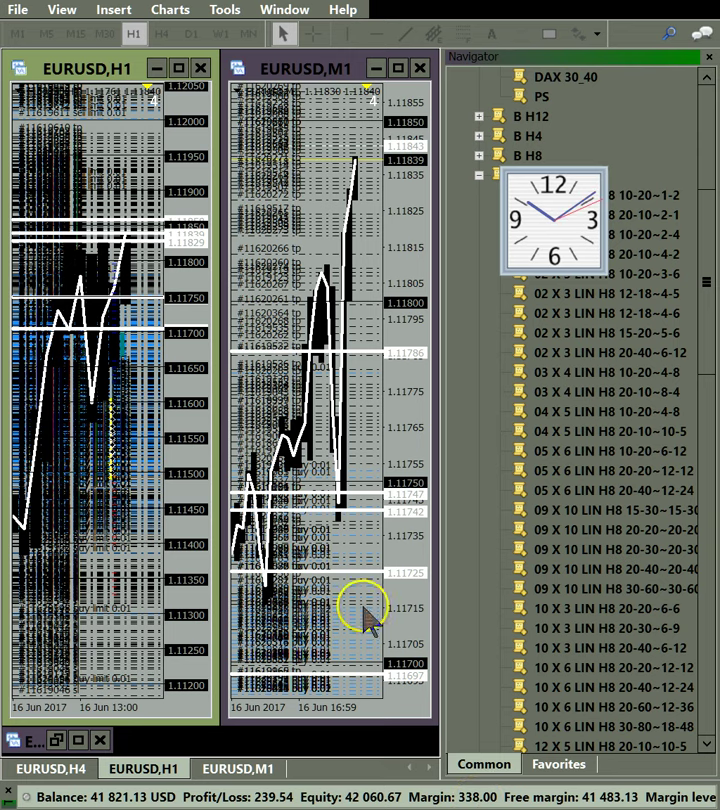
{"action": "left_click", "coordinate": [343, 464]}
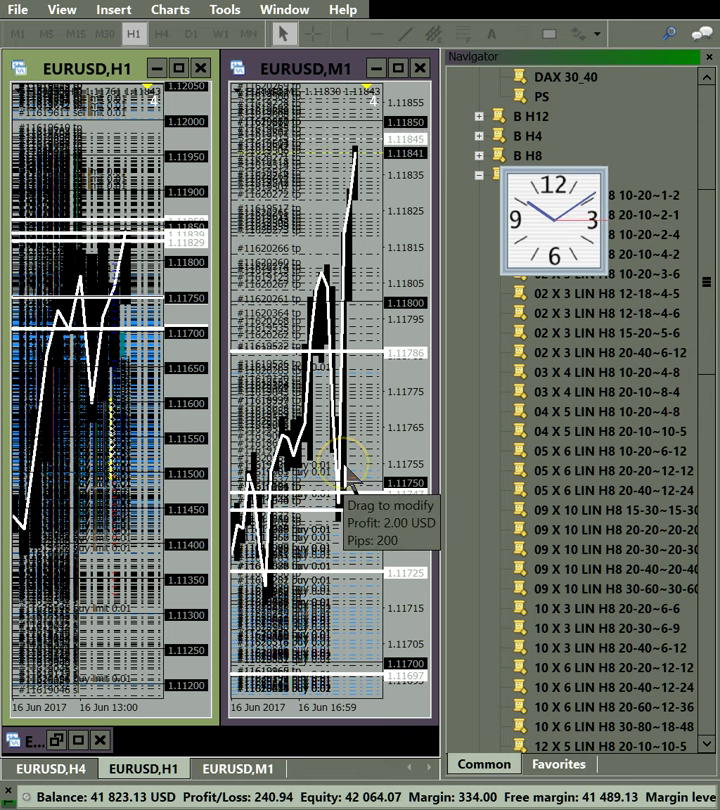
{"action": "left_click_drag", "start_coordinate": [182, 236], "coordinate": [180, 268]}
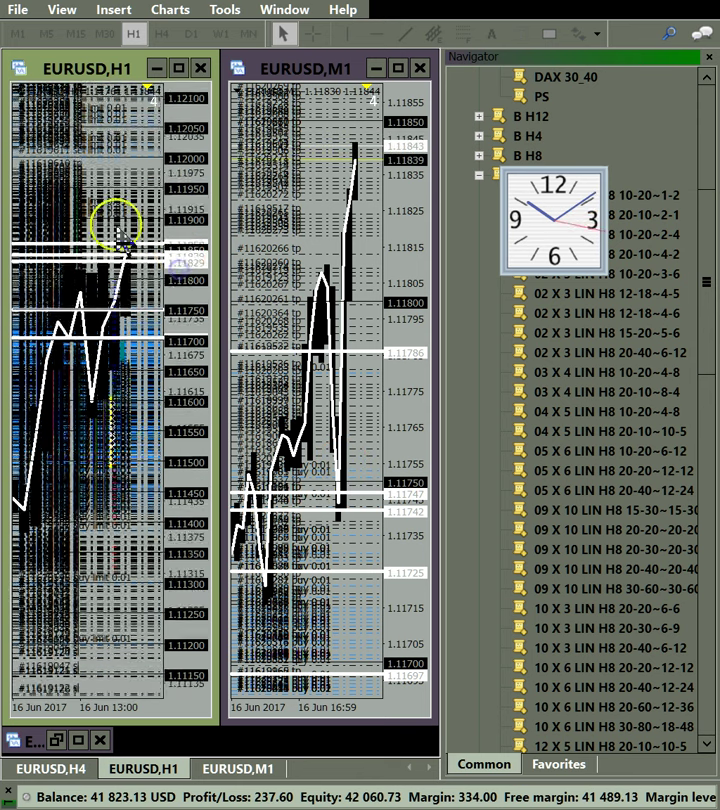
{"action": "left_click_drag", "start_coordinate": [191, 204], "coordinate": [184, 275]}
{"action": "mouse_move", "coordinate": [167, 148]}
{"action": "left_mouse_down"}
{"action": "mouse_move", "coordinate": [165, 177]}
{"action": "mouse_move", "coordinate": [181, 163]}
{"action": "mouse_move", "coordinate": [188, 112]}
{"action": "left_mouse_up"}
{"action": "left_click", "coordinate": [194, 262]}
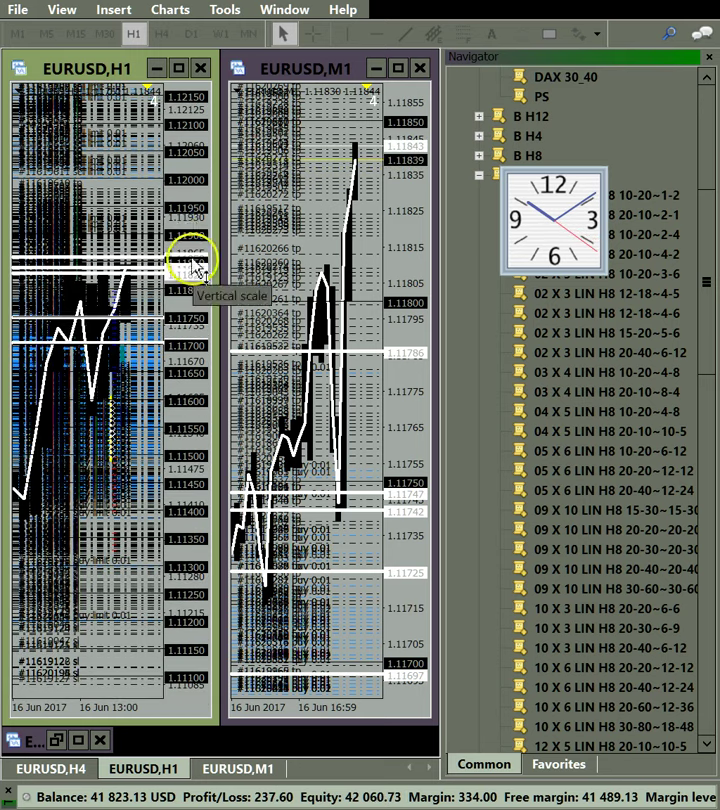
{"action": "left_click_drag", "start_coordinate": [186, 214], "coordinate": [184, 165]}
{"action": "left_click_drag", "start_coordinate": [180, 240], "coordinate": [176, 300]}
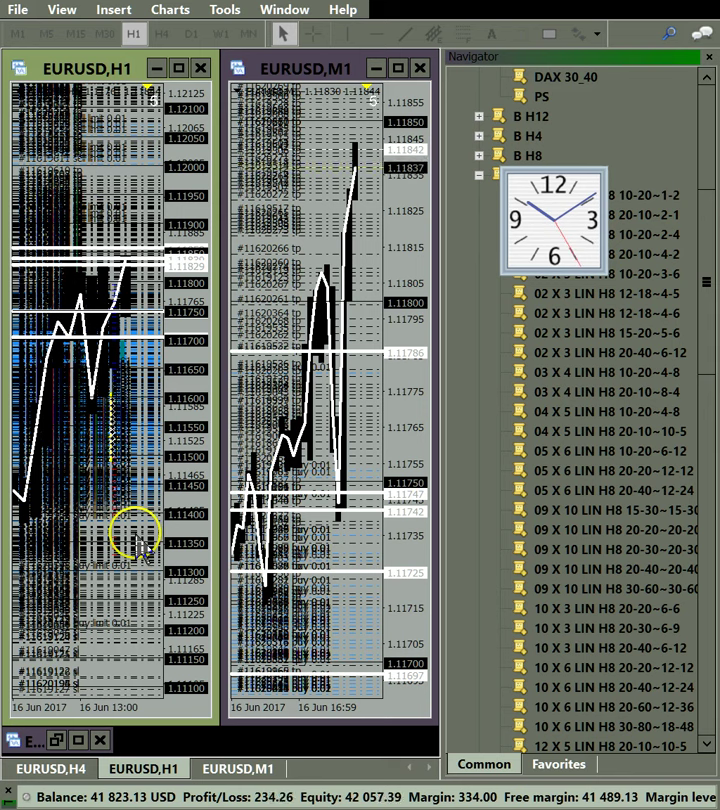
Compress the M1 price scale to about 1.11300–1.12250 and stretch the H1 scale to about 1.11385–1.11865.
{"action": "left_click", "coordinate": [397, 617]}
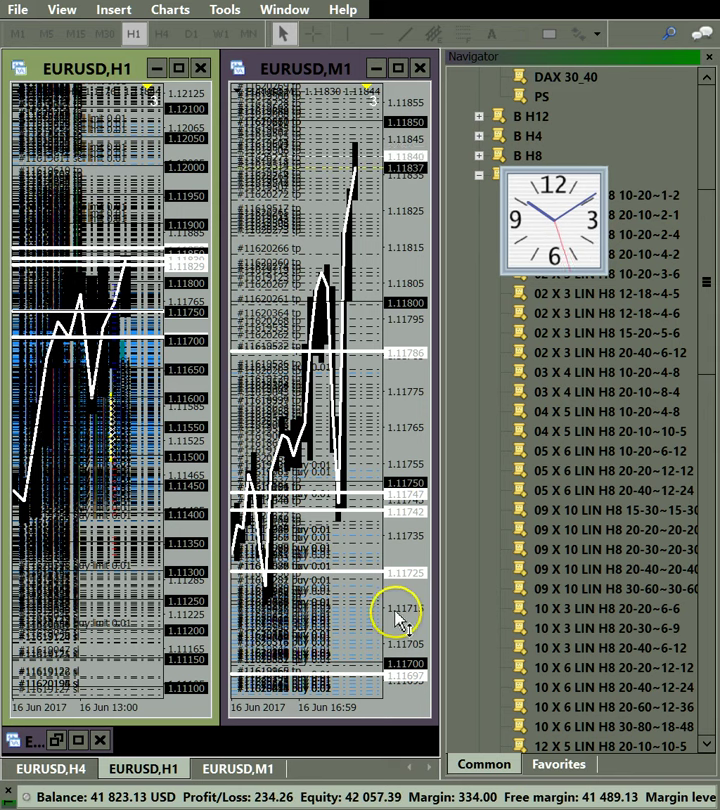
{"action": "left_click", "coordinate": [391, 405]}
{"action": "left_click_drag", "start_coordinate": [399, 398], "coordinate": [408, 541]}
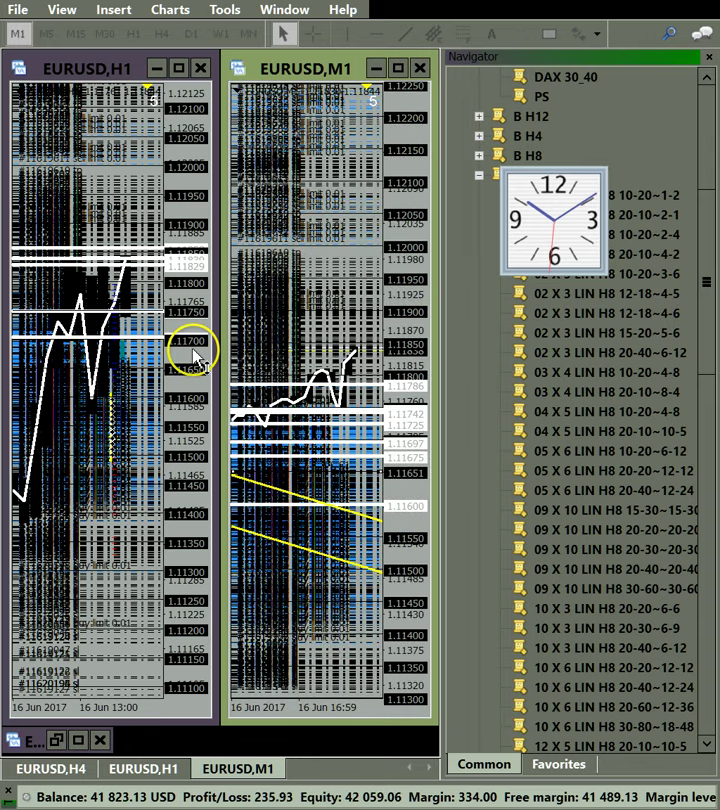
{"action": "left_click_drag", "start_coordinate": [193, 350], "coordinate": [197, 304]}
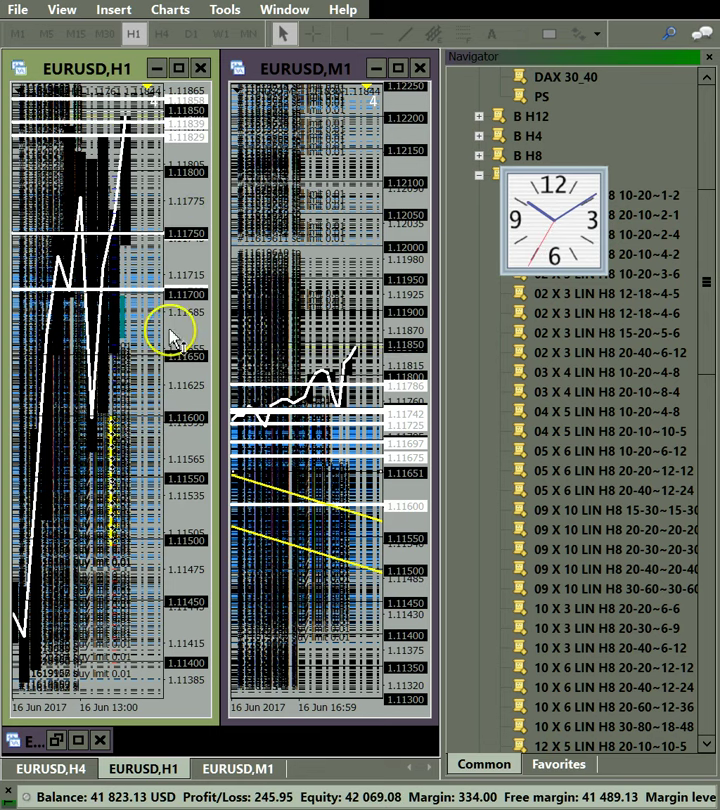
Maximize the H1 chart, compress its price scale to about 1.10950–1.12270, and switch it to H4.
{"action": "double_click", "coordinate": [115, 68]}
{"action": "left_click_drag", "start_coordinate": [408, 348], "coordinate": [411, 430]}
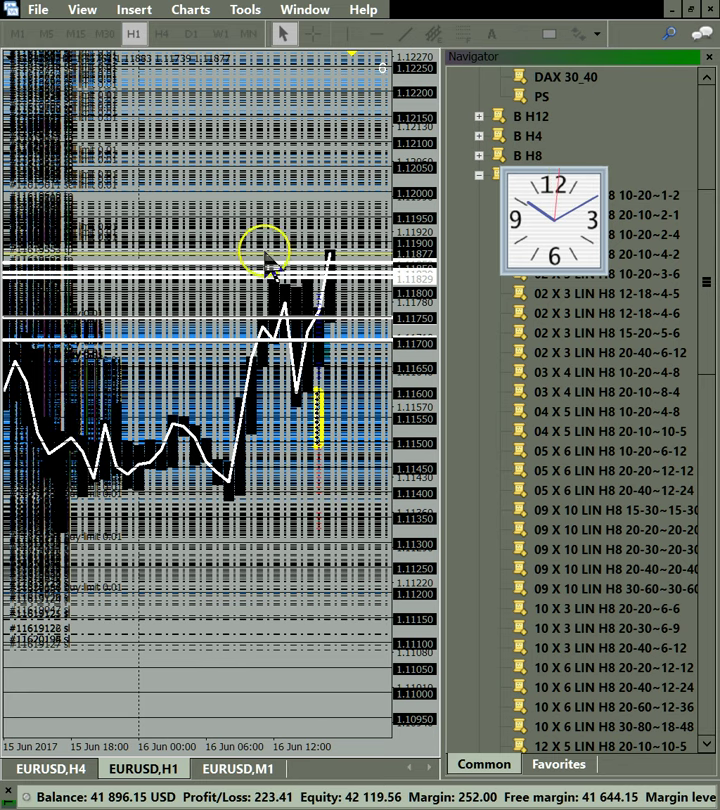
{"action": "left_click", "coordinate": [162, 36]}
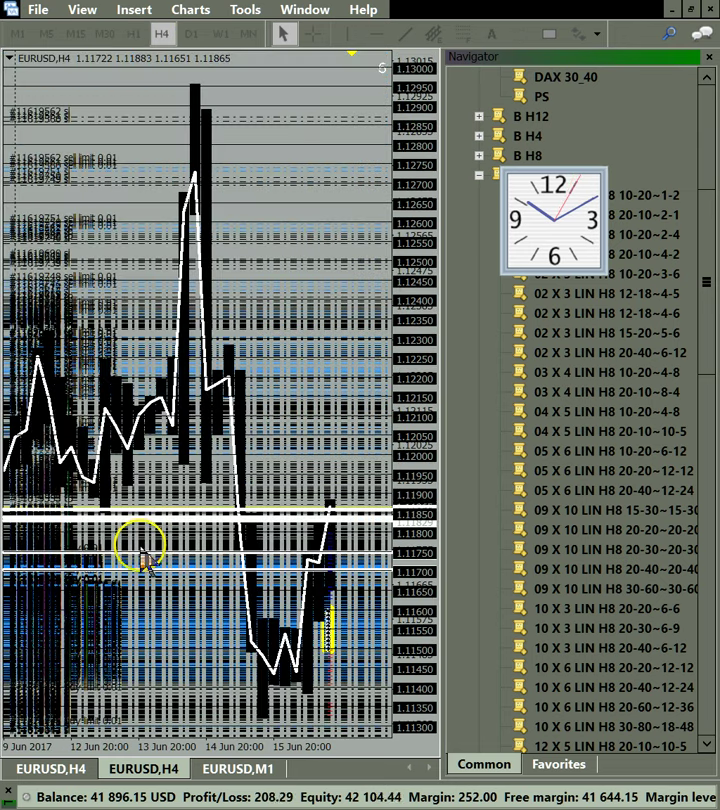
Place a horizontal line at 1.11924 on the H4 chart at the earlier swing low.
{"action": "left_click", "coordinate": [374, 34]}
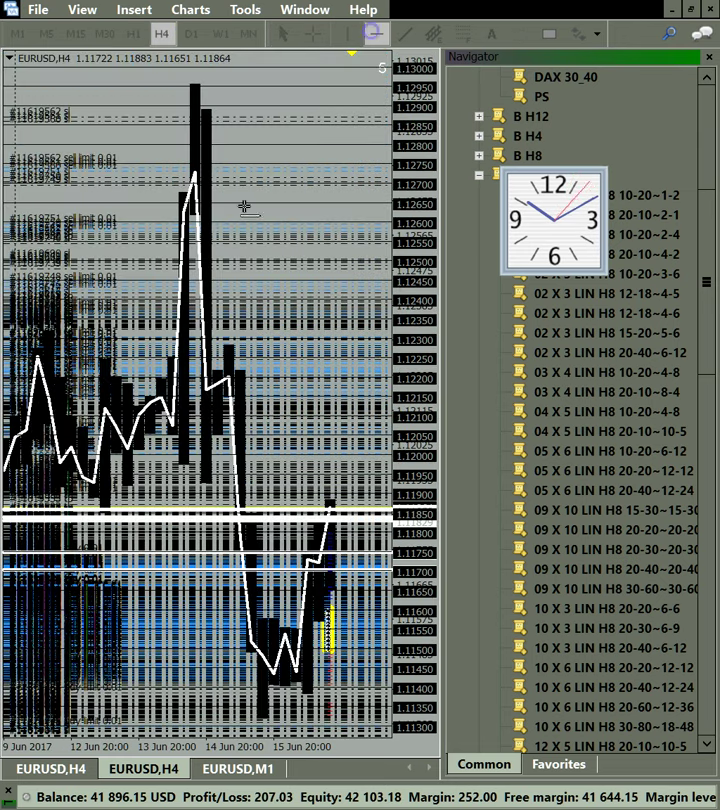
{"action": "left_click", "coordinate": [93, 484]}
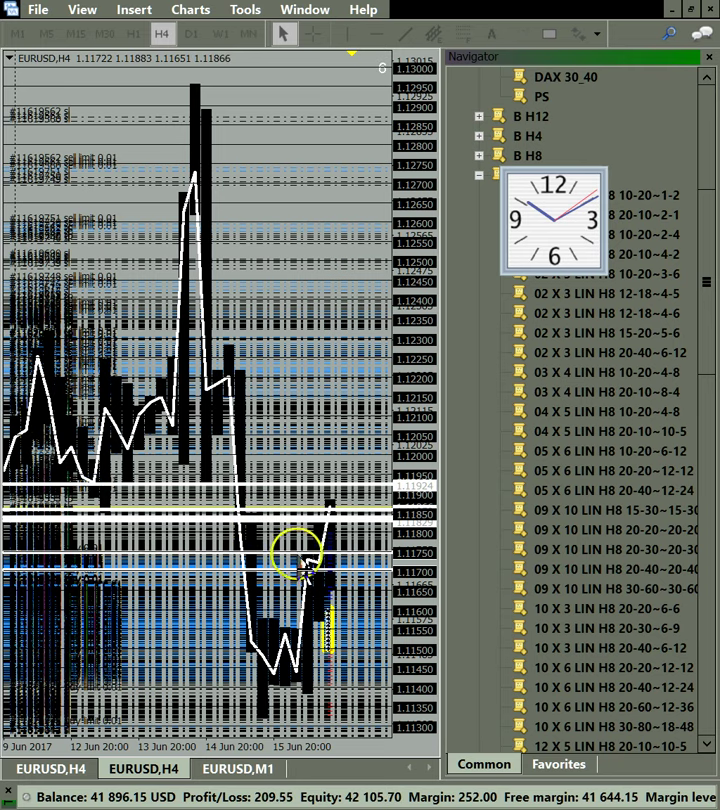
{"action": "left_click", "coordinate": [411, 491]}
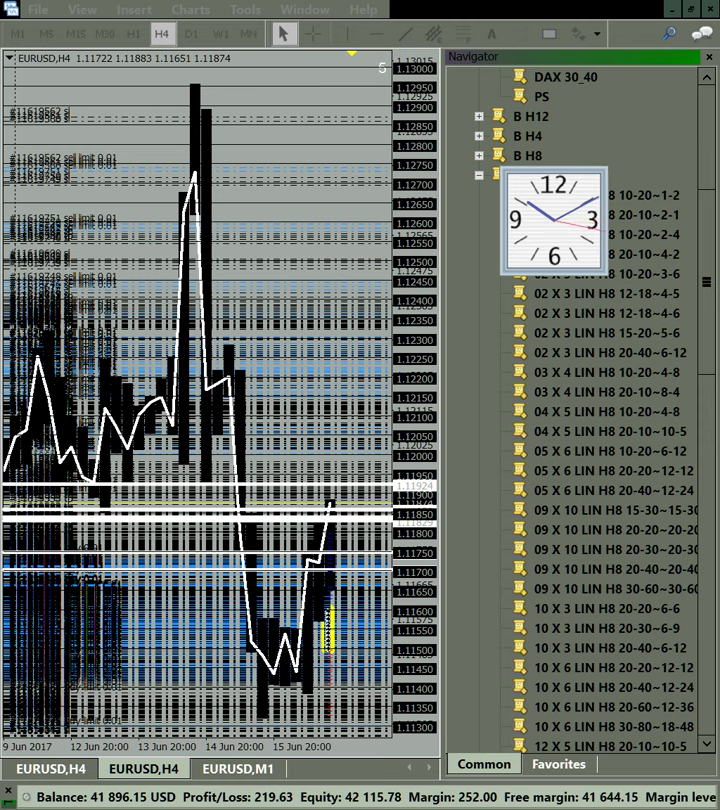
{"action": "left_click", "coordinate": [295, 235]}
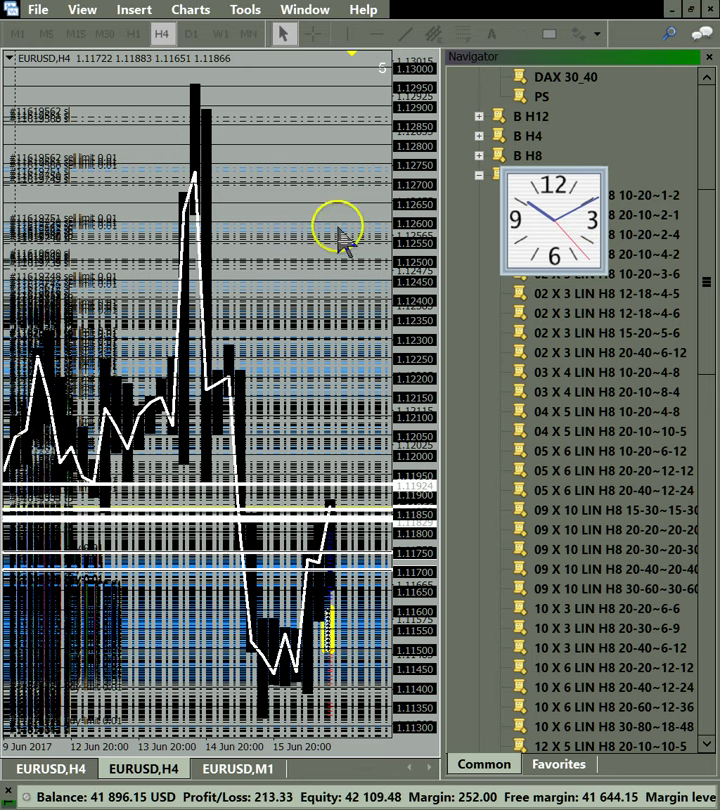
Draw a rectangle from about 1.12815 down to 1.11960 after the H4 peak and place a horizontal line at 1.12156.
{"action": "left_click", "coordinate": [548, 33]}
{"action": "mouse_move", "coordinate": [217, 138]}
{"action": "left_mouse_down"}
{"action": "mouse_move", "coordinate": [326, 401]}
{"action": "mouse_move", "coordinate": [398, 437]}
{"action": "mouse_move", "coordinate": [388, 472]}
{"action": "left_mouse_up"}
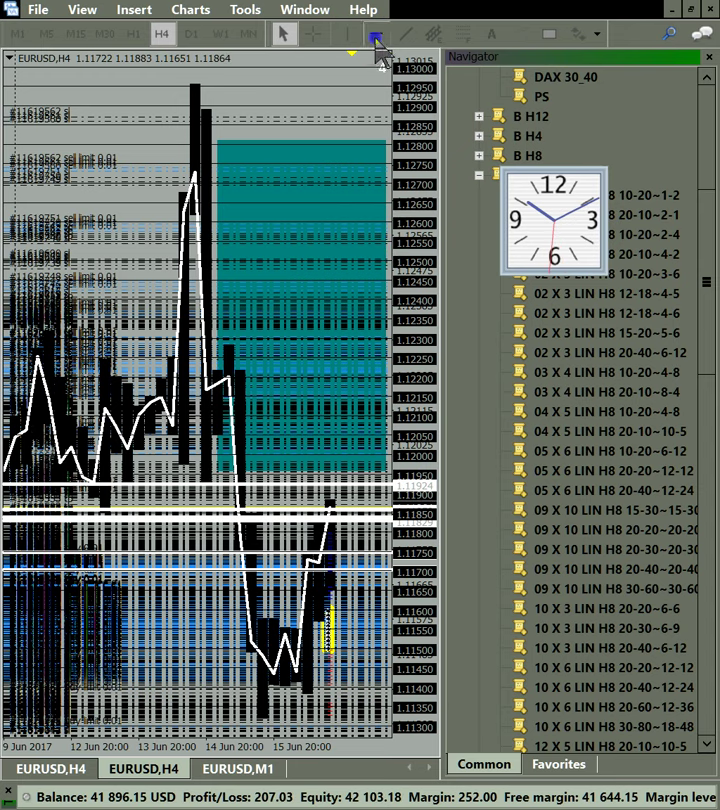
{"action": "left_click", "coordinate": [172, 396]}
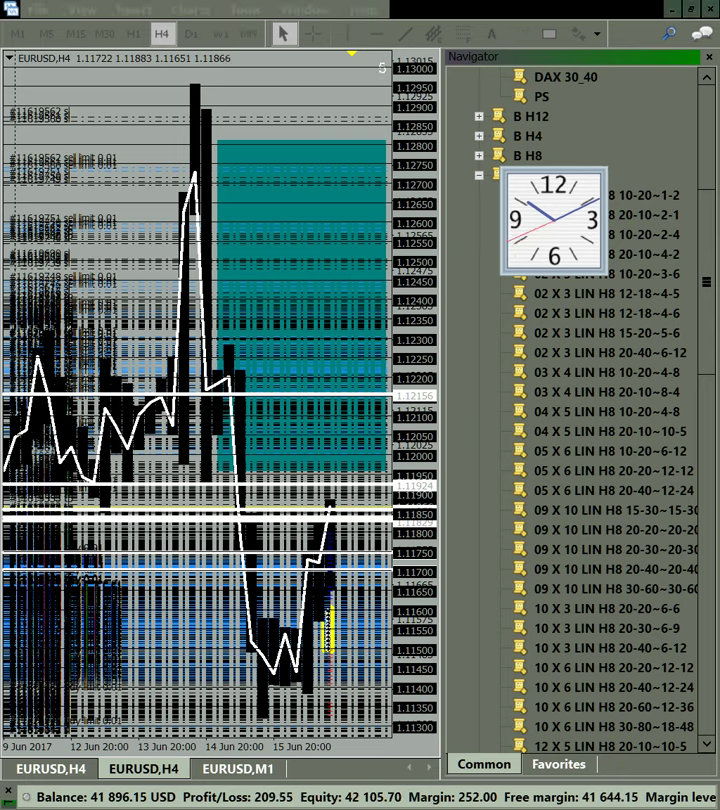
{"action": "left_click", "coordinate": [316, 244]}
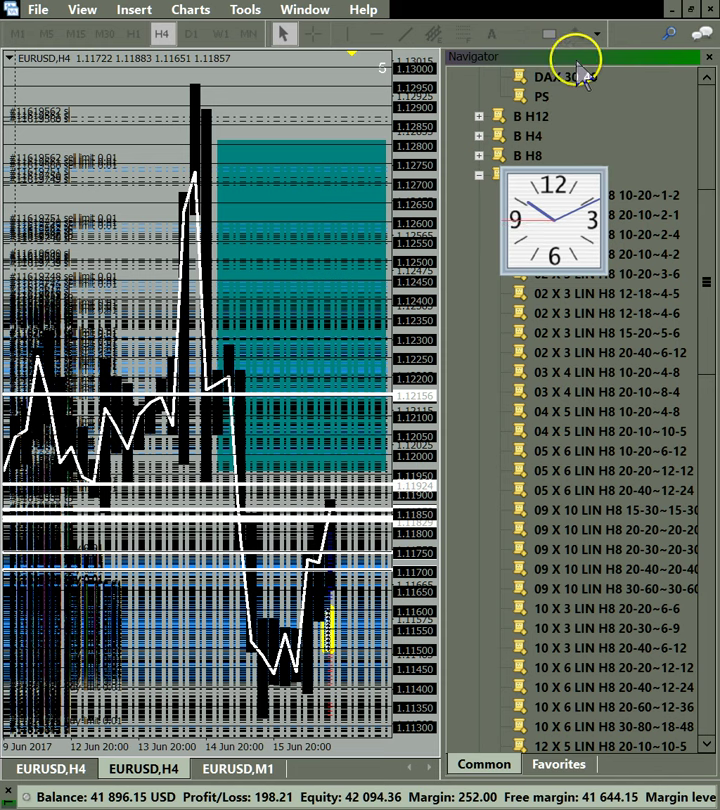
Restore the side-by-side chart windows and stretch the M1 price scale to about 1.11570–1.11970.
{"action": "left_click", "coordinate": [692, 9]}
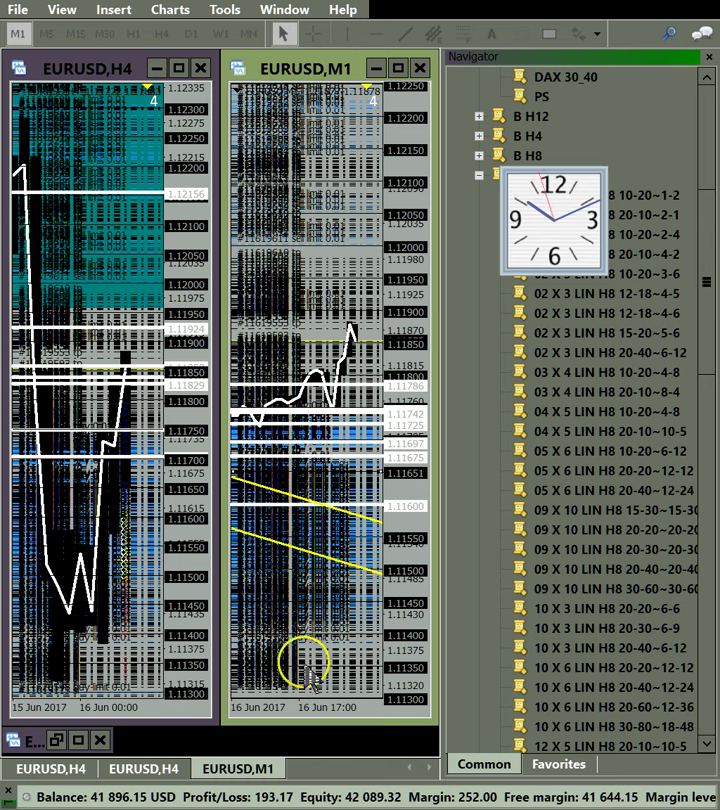
{"action": "left_click_drag", "start_coordinate": [402, 407], "coordinate": [425, 193]}
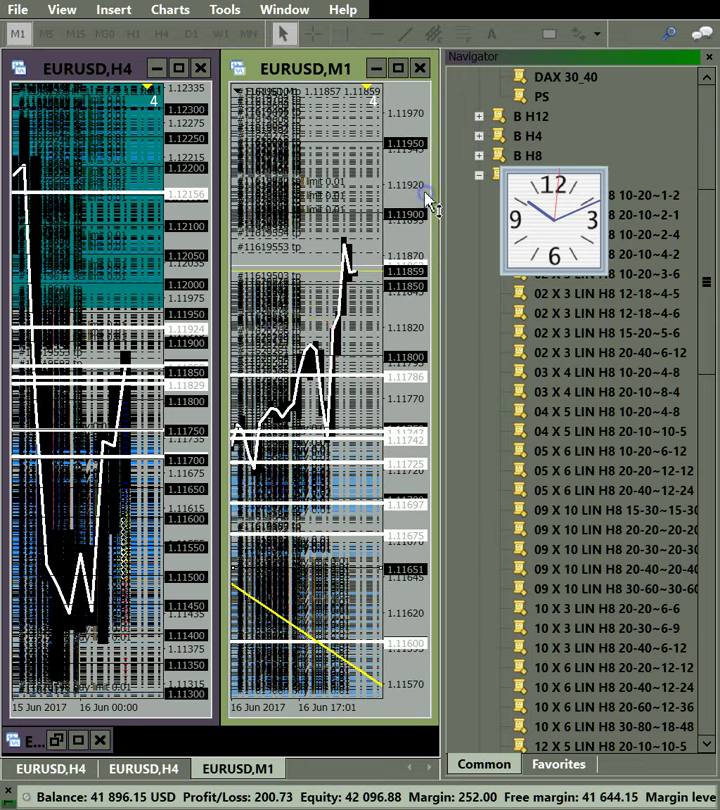
Switch the H4 chart to H1 and scale its price axis to about 1.11240–1.12050.
{"action": "left_click", "coordinate": [145, 385]}
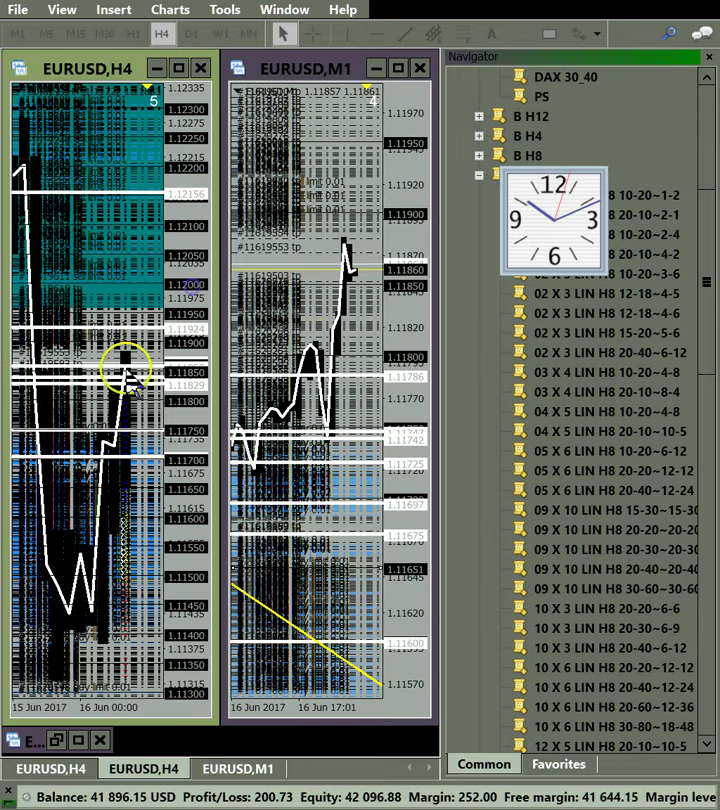
{"action": "left_click", "coordinate": [133, 33]}
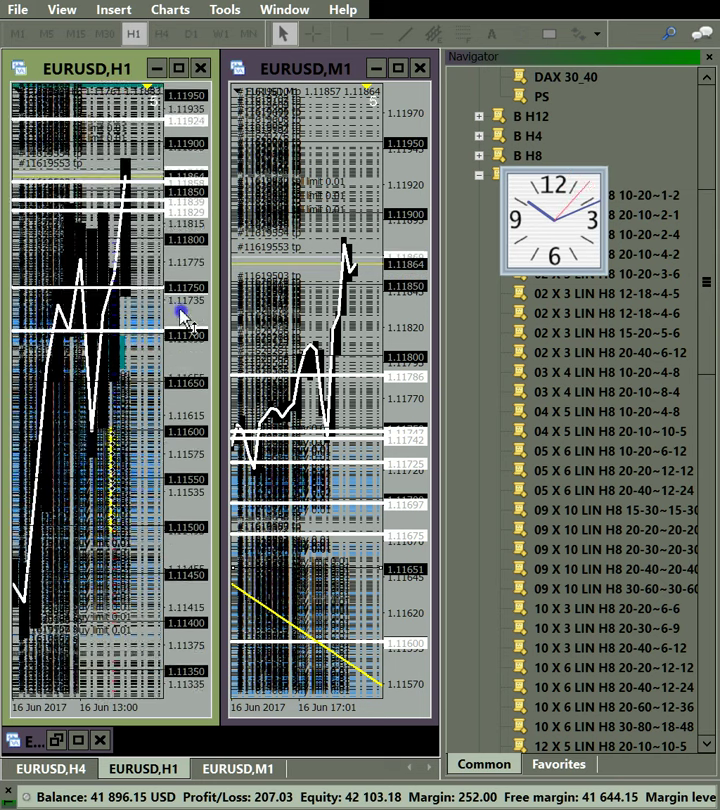
{"action": "left_click_drag", "start_coordinate": [180, 311], "coordinate": [181, 190]}
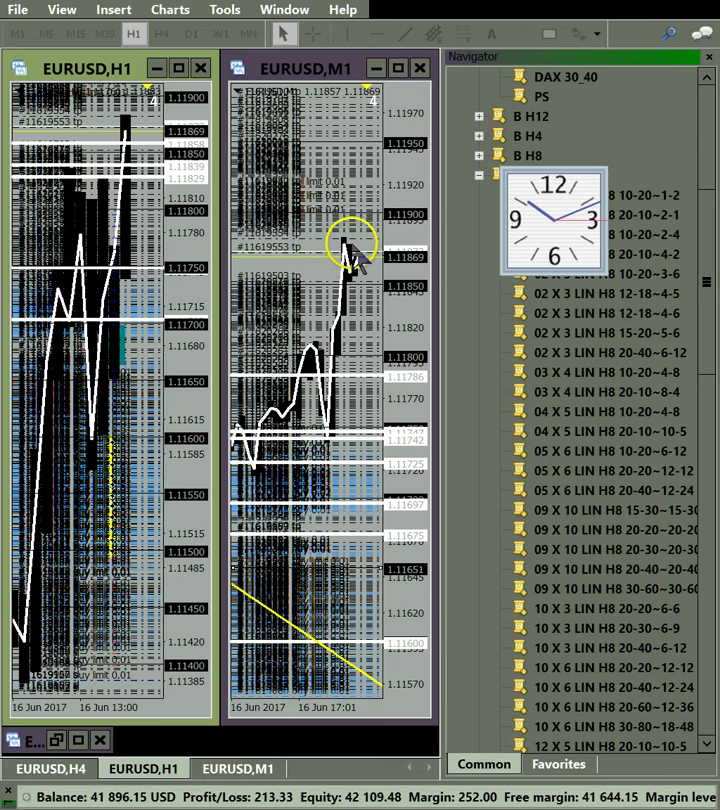
{"action": "left_click_drag", "start_coordinate": [204, 177], "coordinate": [198, 258]}
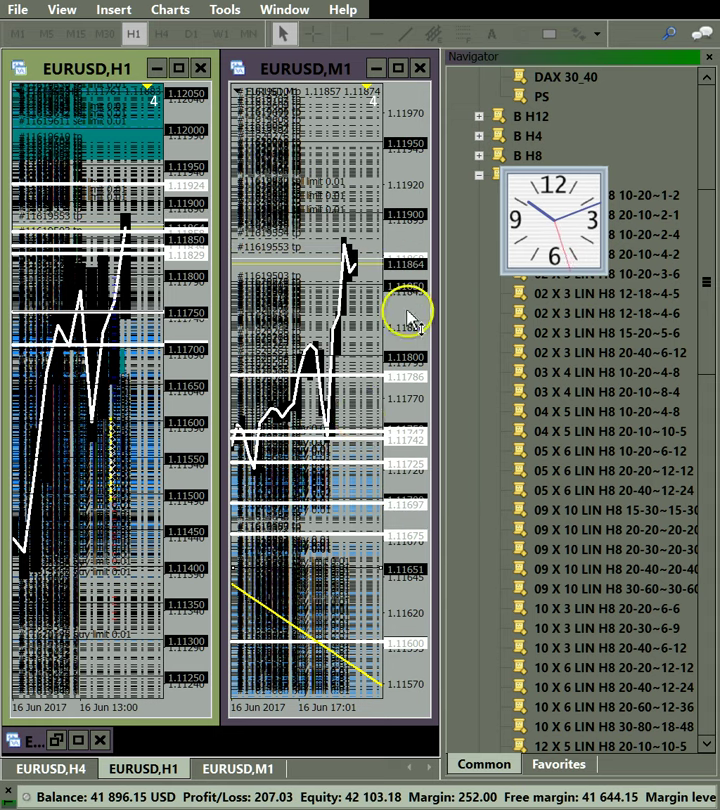
Move the desktop clock off the LIMIT DROP folder name and scale the M1 price axis to about 1.11640–1.11960.
{"action": "left_click_drag", "start_coordinate": [409, 298], "coordinate": [410, 331]}
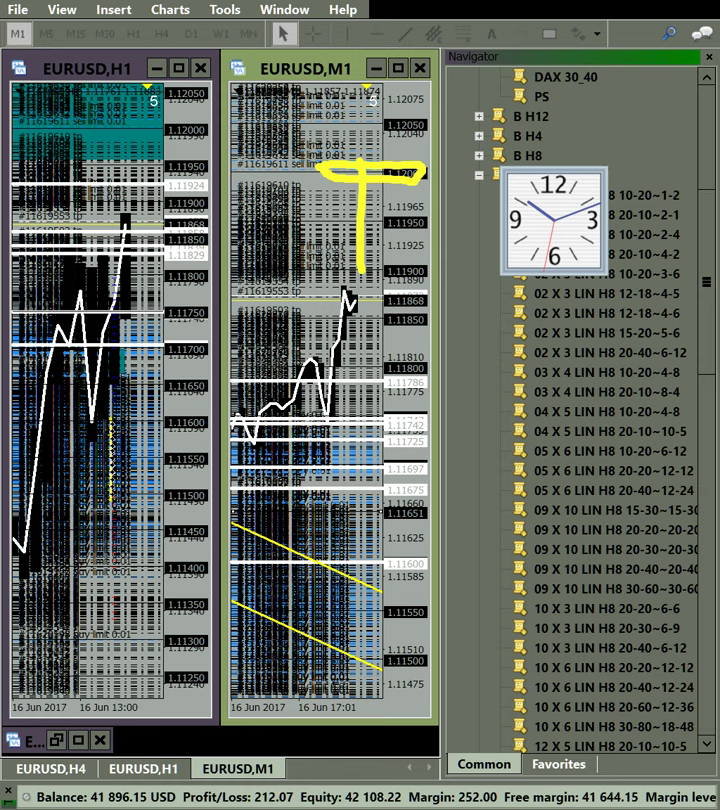
{"action": "key", "text": "Escape"}
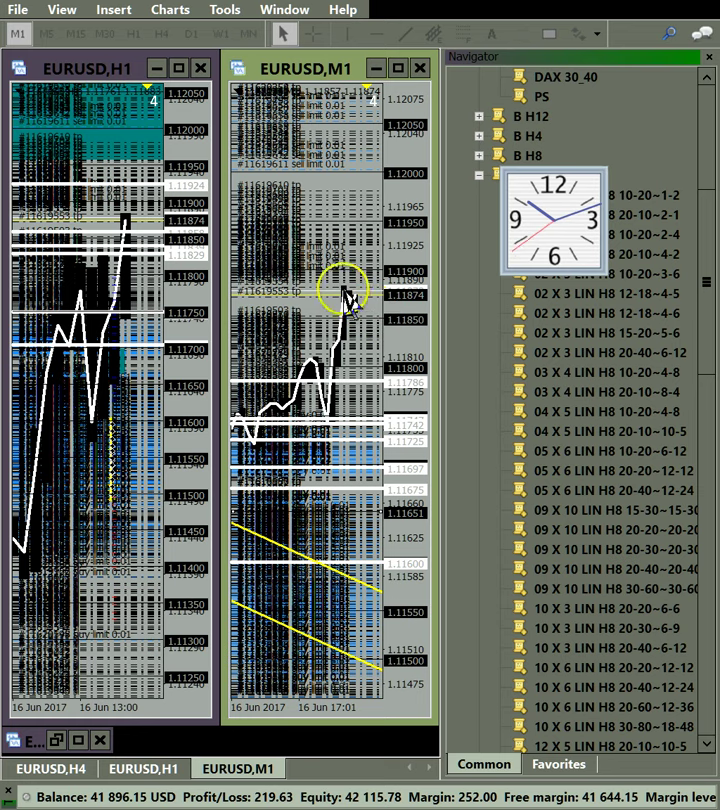
{"action": "left_click_drag", "start_coordinate": [537, 214], "coordinate": [519, 275]}
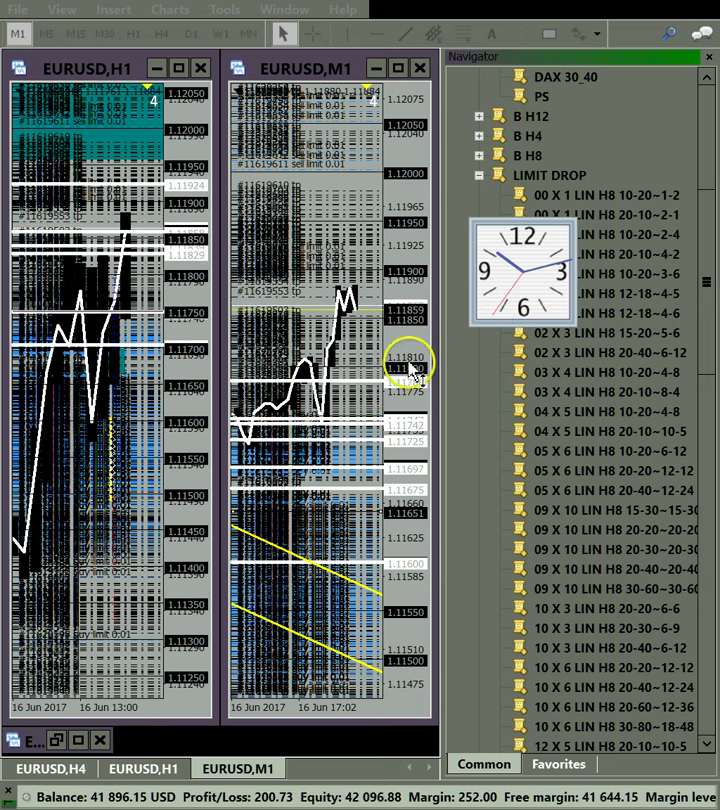
{"action": "left_click_drag", "start_coordinate": [412, 371], "coordinate": [376, 258]}
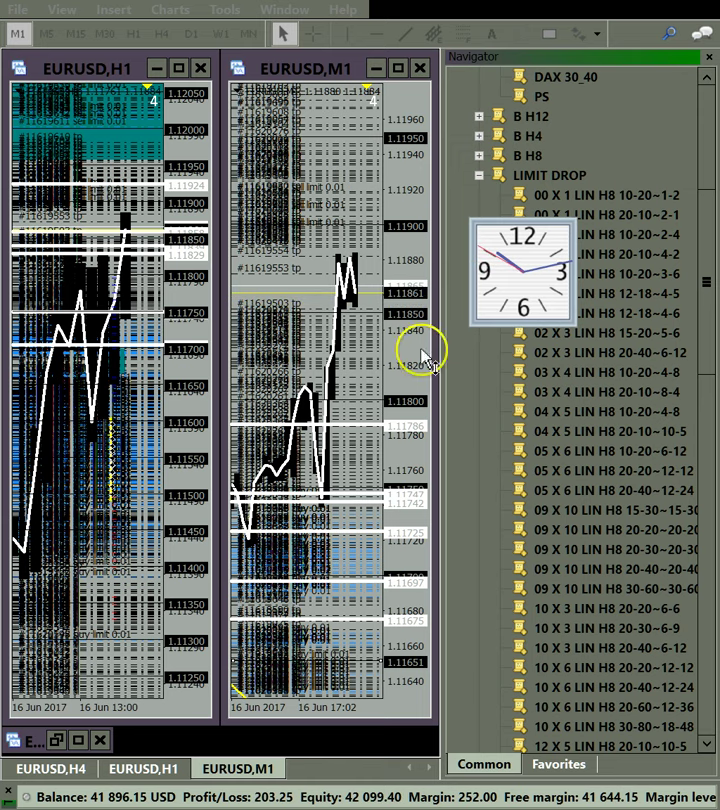
Switch the H1 chart to M15 and compress its price scale to about 1.11385–1.12070.
{"action": "left_click", "coordinate": [123, 221]}
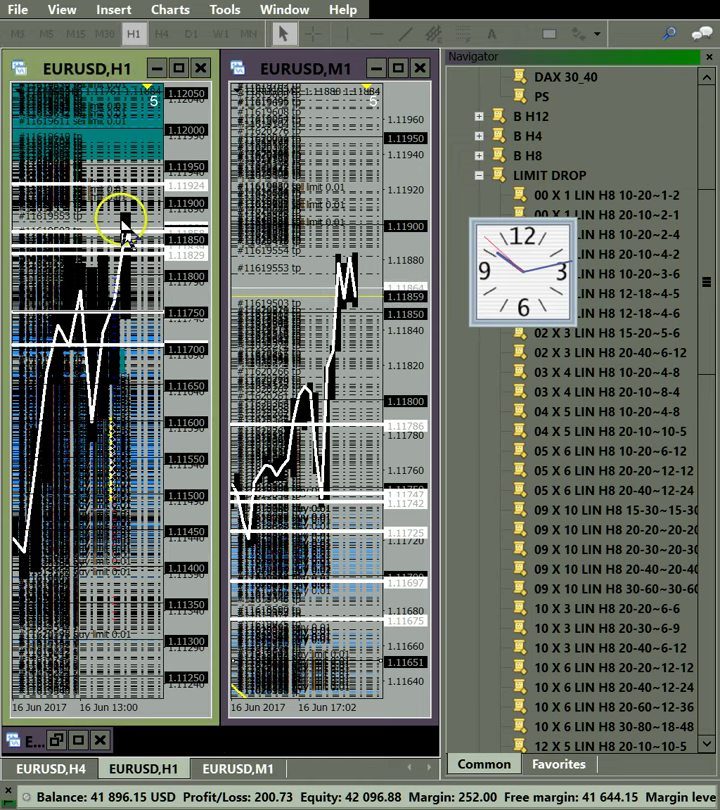
{"action": "left_click", "coordinate": [78, 33]}
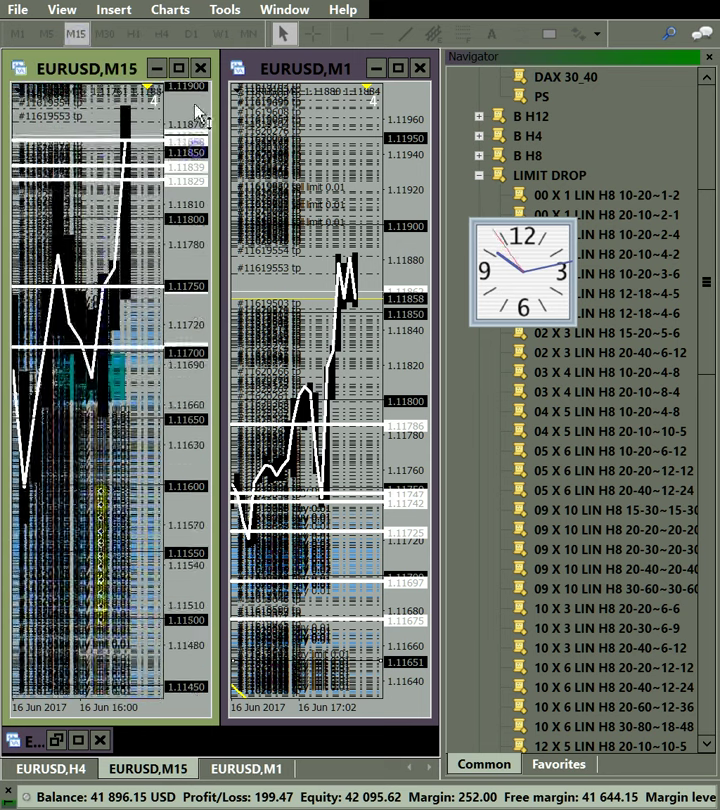
{"action": "left_click_drag", "start_coordinate": [195, 163], "coordinate": [196, 222]}
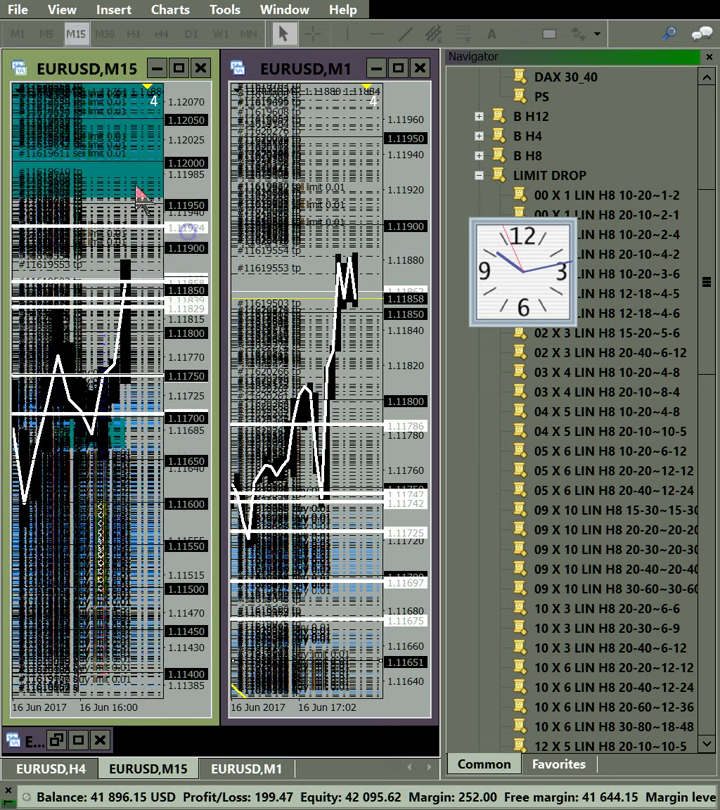
Switch the M15 chart to M5 scaled to about 1.11485–1.12050 and rescale the M1 price axis to about 1.11650–1.11950.
{"action": "left_click", "coordinate": [104, 33]}
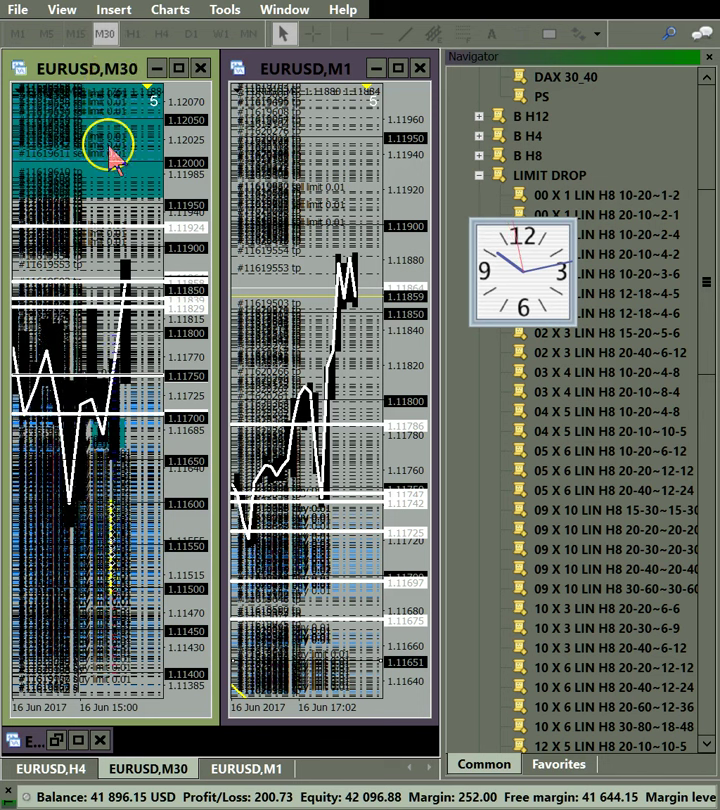
{"action": "left_click", "coordinate": [45, 33]}
{"action": "left_click_drag", "start_coordinate": [187, 378], "coordinate": [185, 258]}
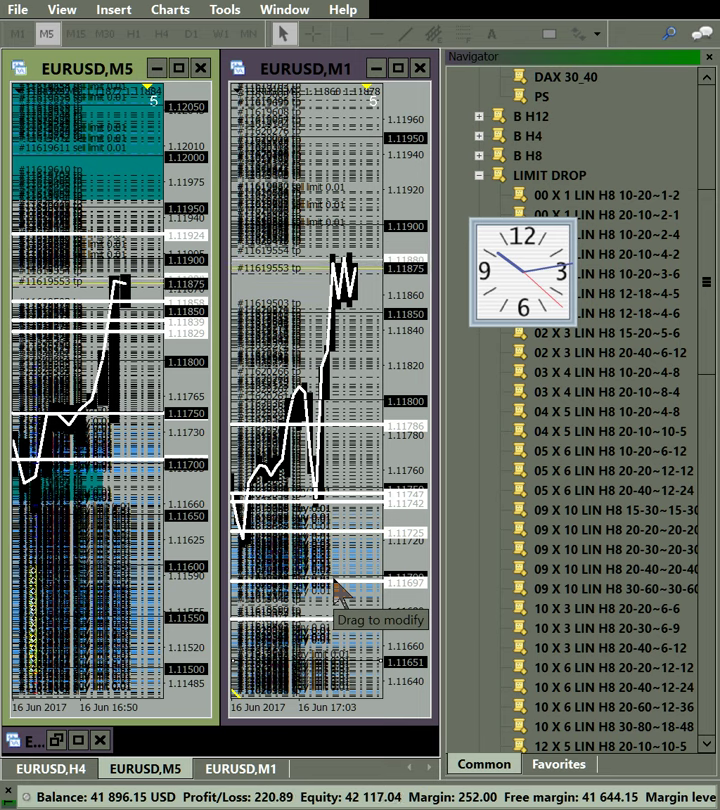
{"action": "left_click", "coordinate": [349, 530]}
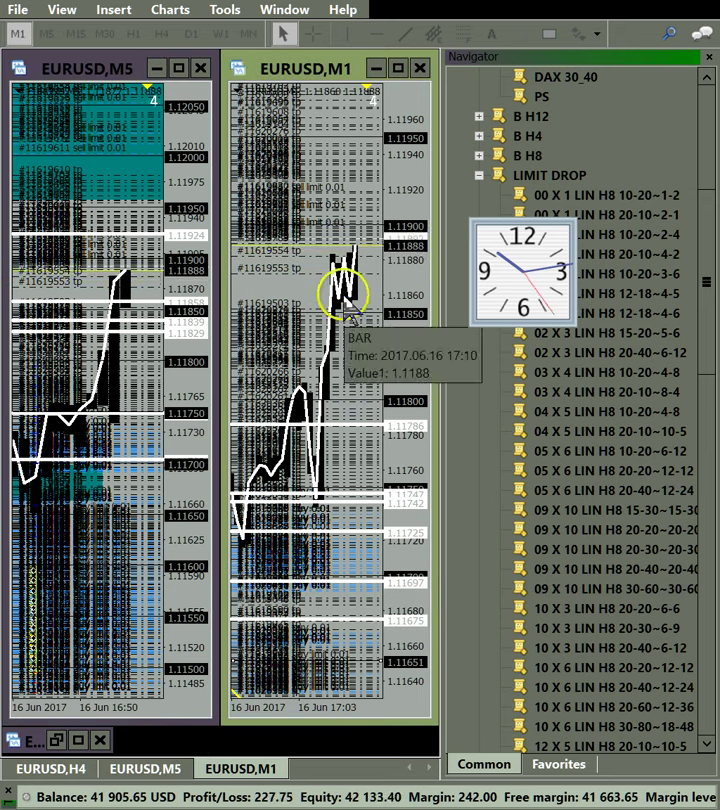
{"action": "mouse_move", "coordinate": [372, 405]}
{"action": "left_mouse_down"}
{"action": "mouse_move", "coordinate": [360, 318]}
{"action": "mouse_move", "coordinate": [394, 295]}
{"action": "mouse_move", "coordinate": [389, 268]}
{"action": "mouse_move", "coordinate": [410, 268]}
{"action": "mouse_move", "coordinate": [283, 380]}
{"action": "left_mouse_up"}
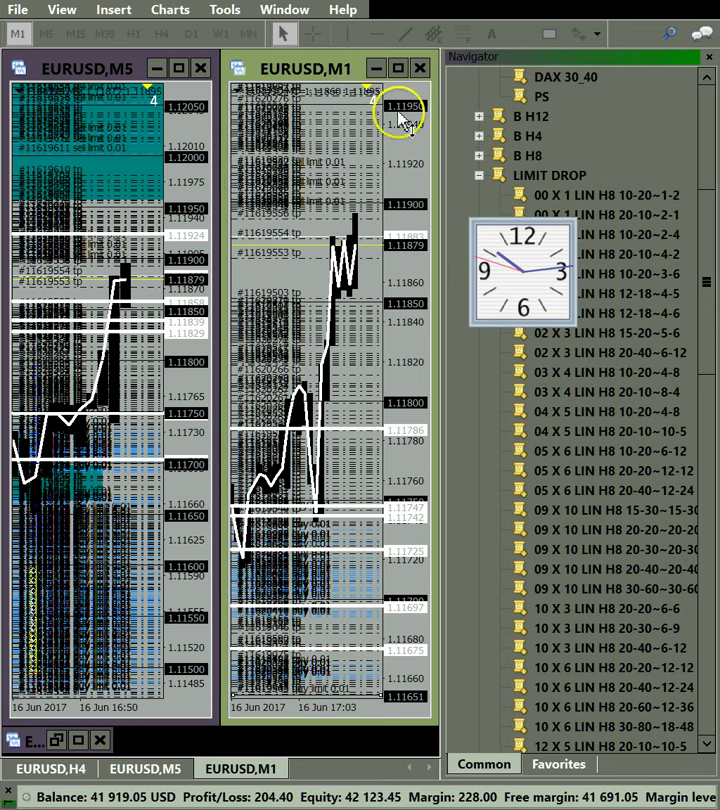
Add horizontal lines at 1.12005 on the M5 chart and at 1.11790 on the M1 chart.
{"action": "left_click", "coordinate": [107, 157]}
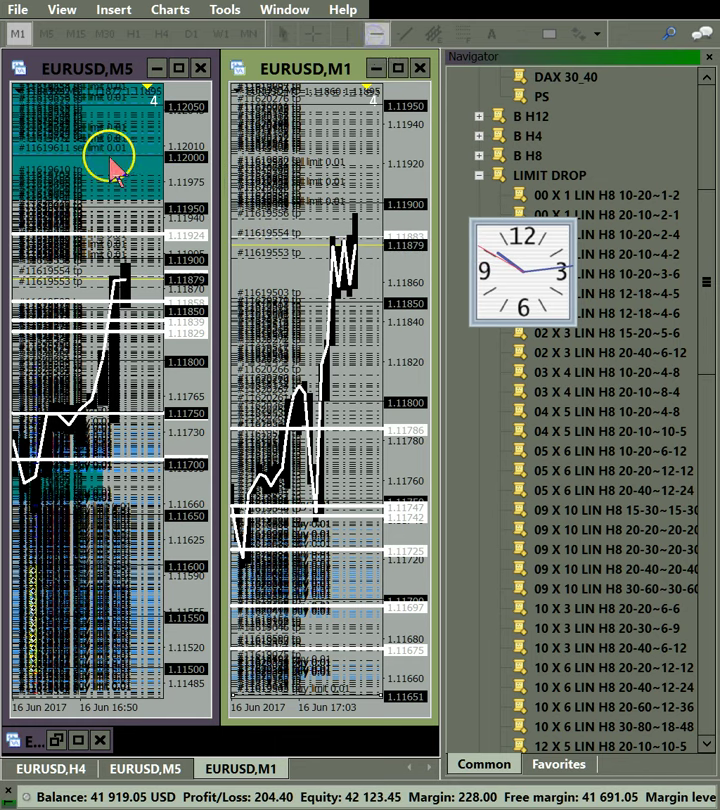
{"action": "left_click", "coordinate": [382, 42]}
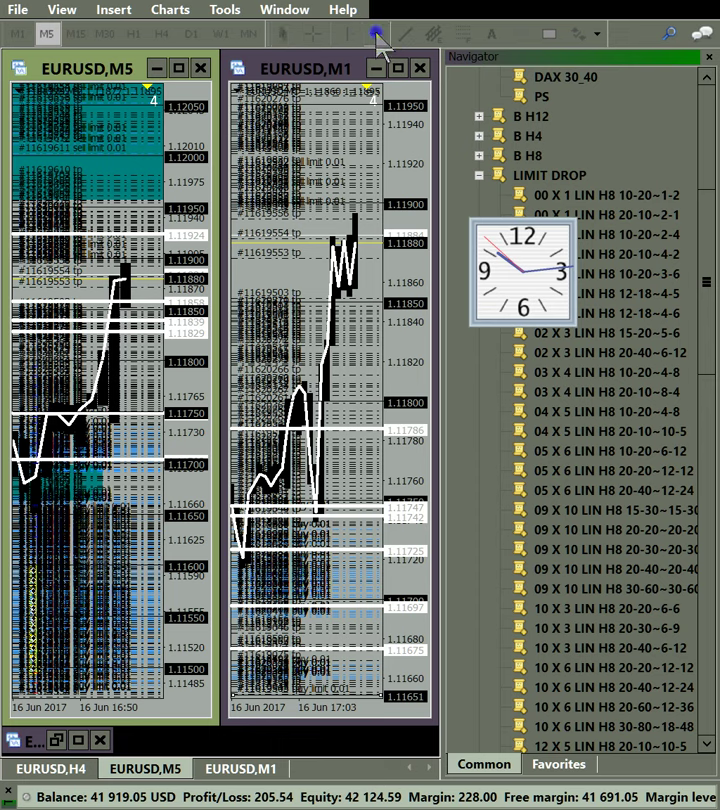
{"action": "left_click", "coordinate": [114, 150]}
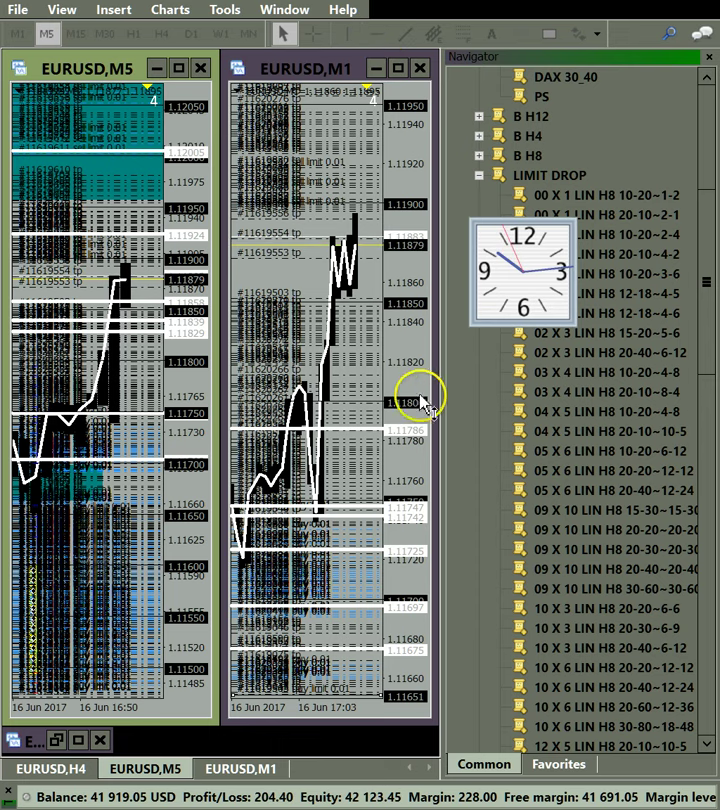
{"action": "left_click", "coordinate": [344, 423]}
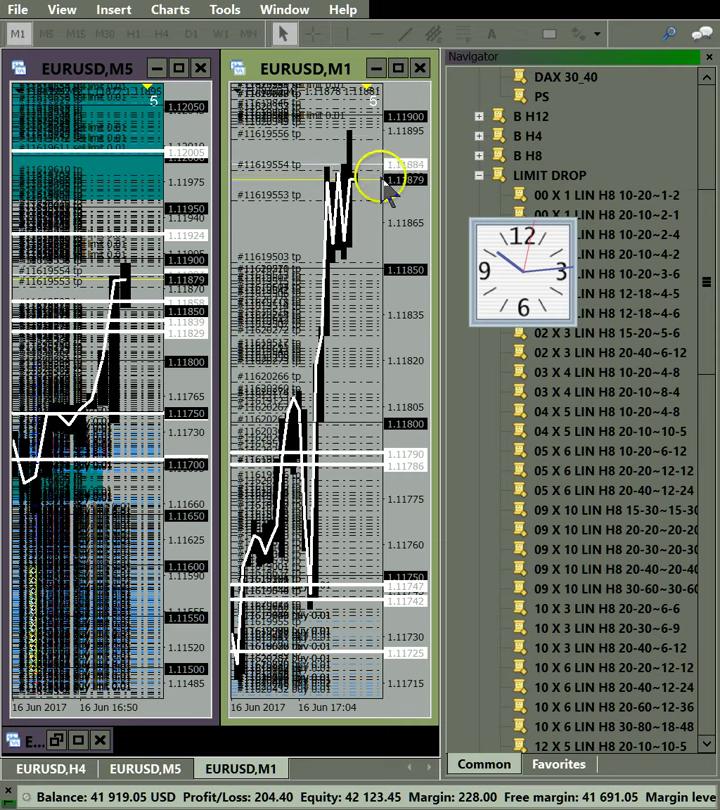
{"action": "left_click_drag", "start_coordinate": [386, 188], "coordinate": [408, 212]}
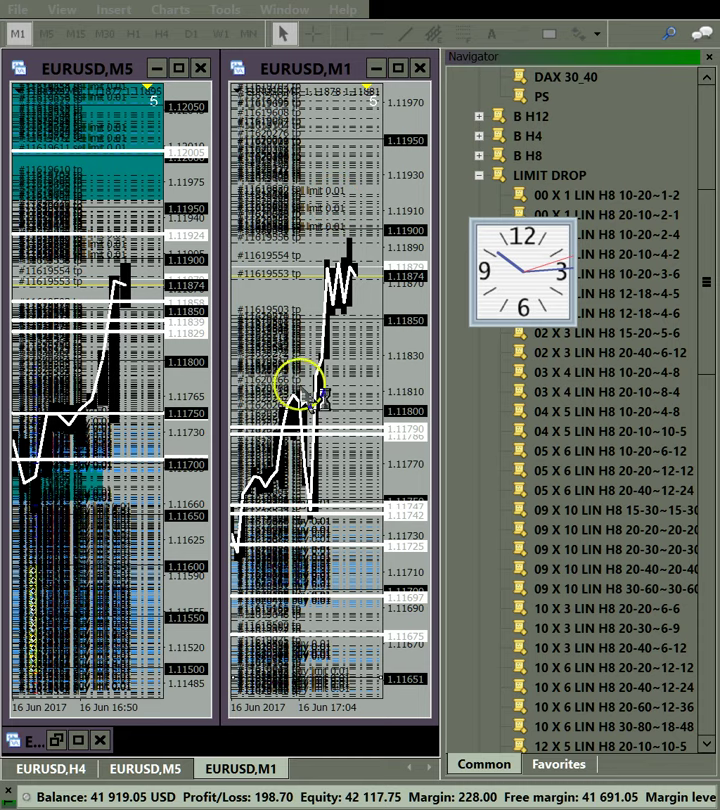
Expand the trade list, move the desktop clock off its Profit column, and sort the orders by opening price.
{"action": "left_click", "coordinate": [323, 796]}
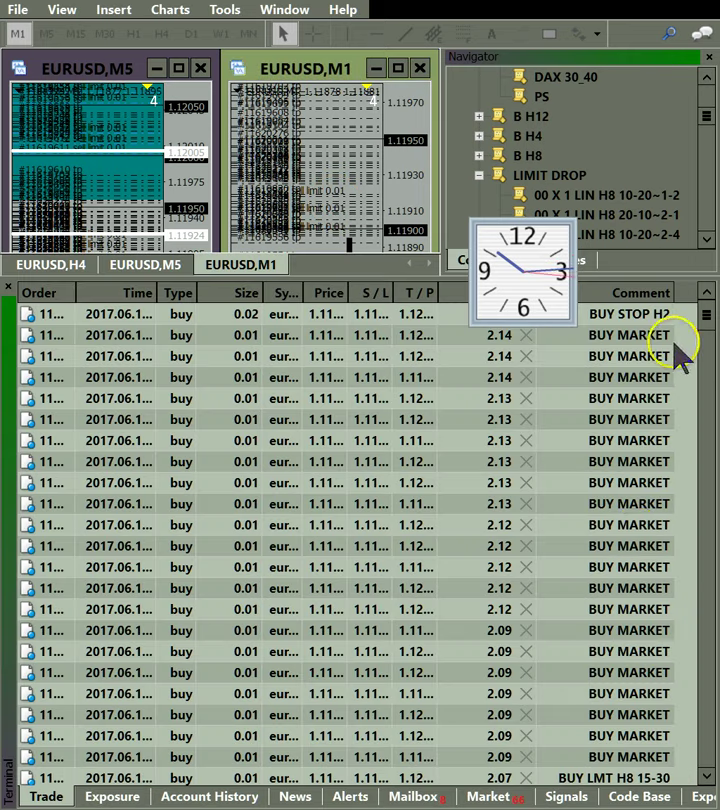
{"action": "left_click_drag", "start_coordinate": [539, 286], "coordinate": [371, 139]}
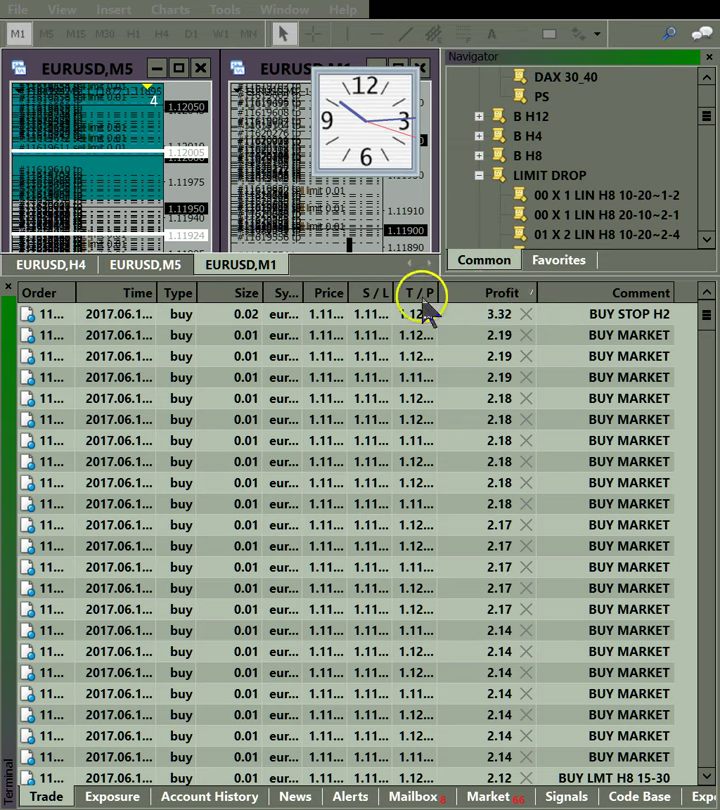
{"action": "left_click", "coordinate": [319, 293]}
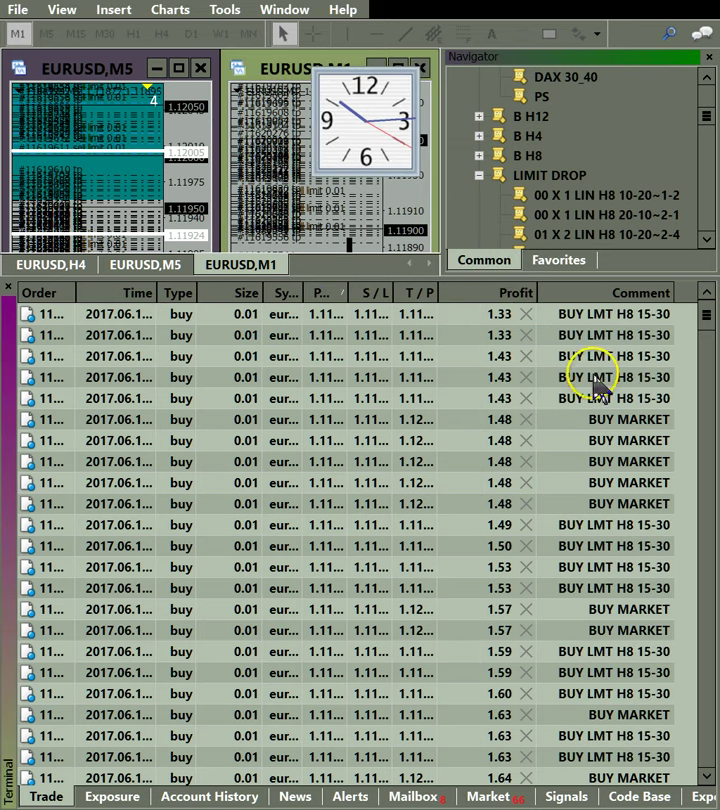
Turn on Auto Arrange for the trade list columns and sort the orders by current price.
{"action": "left_click", "coordinate": [389, 379]}
{"action": "right_click", "coordinate": [387, 375]}
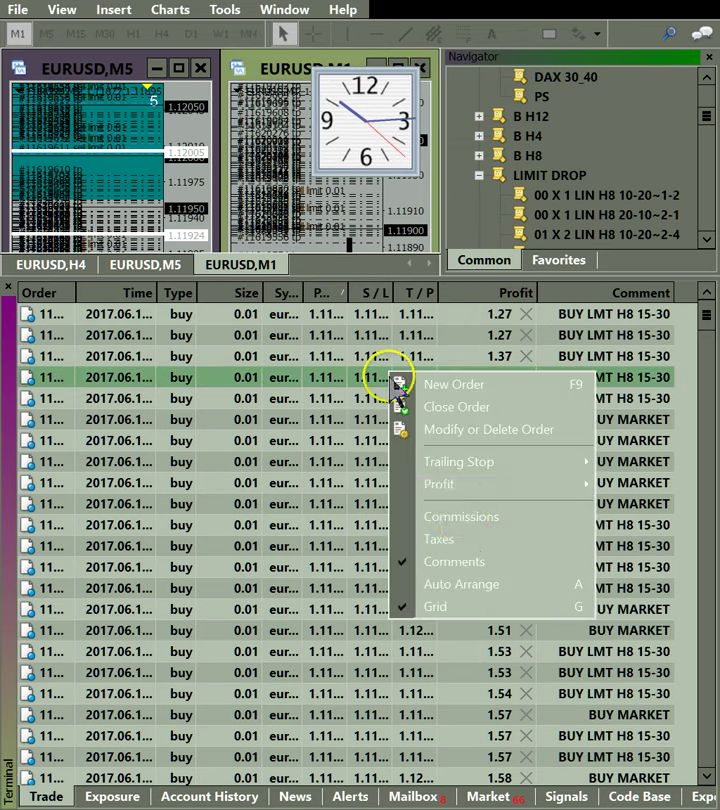
{"action": "left_click", "coordinate": [468, 590]}
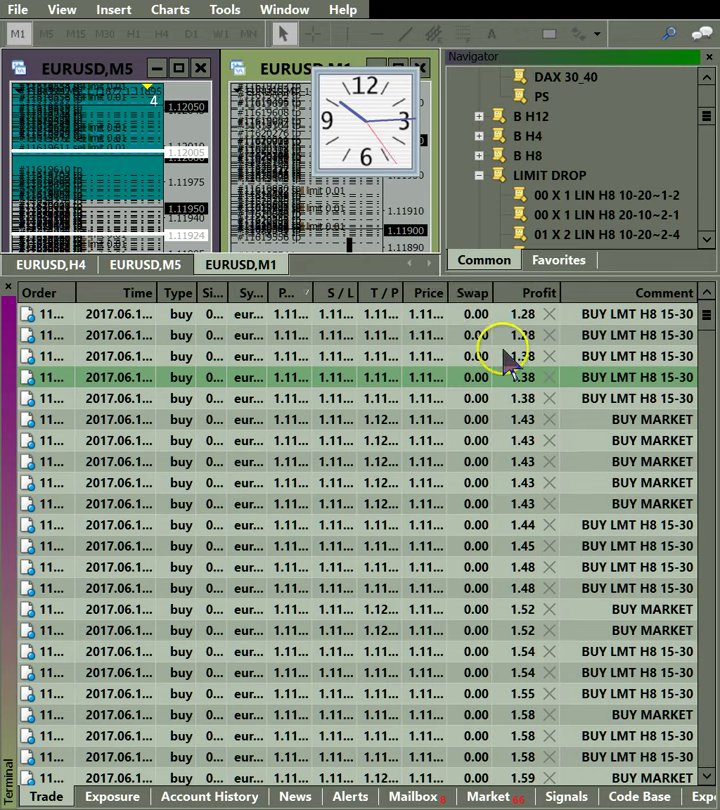
{"action": "left_click", "coordinate": [430, 296]}
{"action": "left_click", "coordinate": [436, 297]}
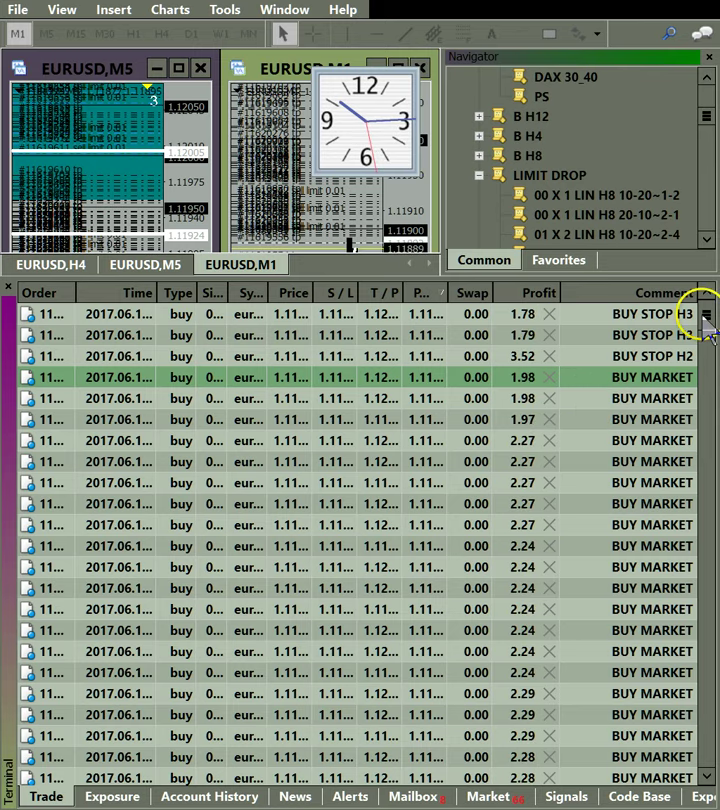
Bring the pending orders into view and sort the trade list by opening price, highest first.
{"action": "left_click_drag", "start_coordinate": [707, 320], "coordinate": [712, 474]}
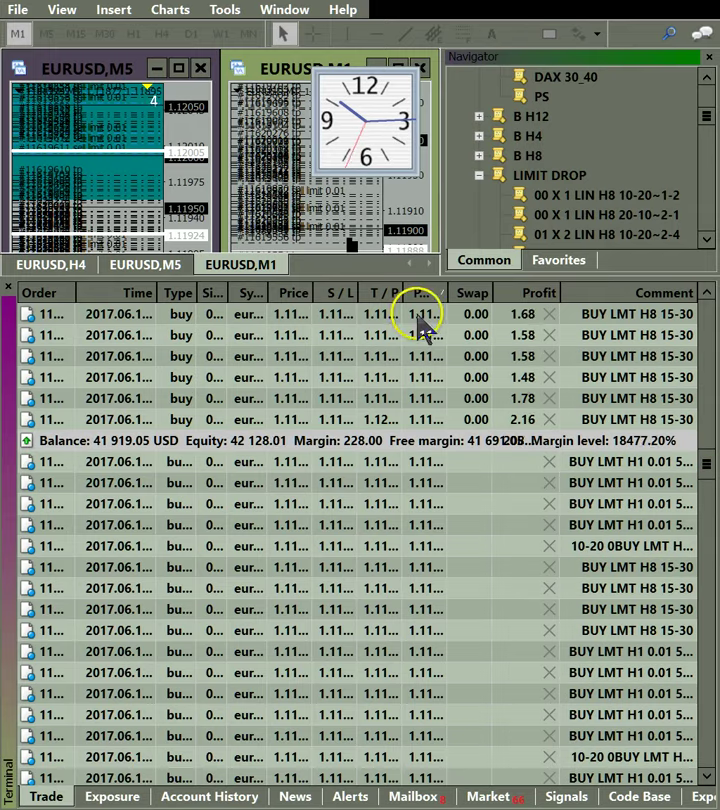
{"action": "left_click", "coordinate": [289, 300]}
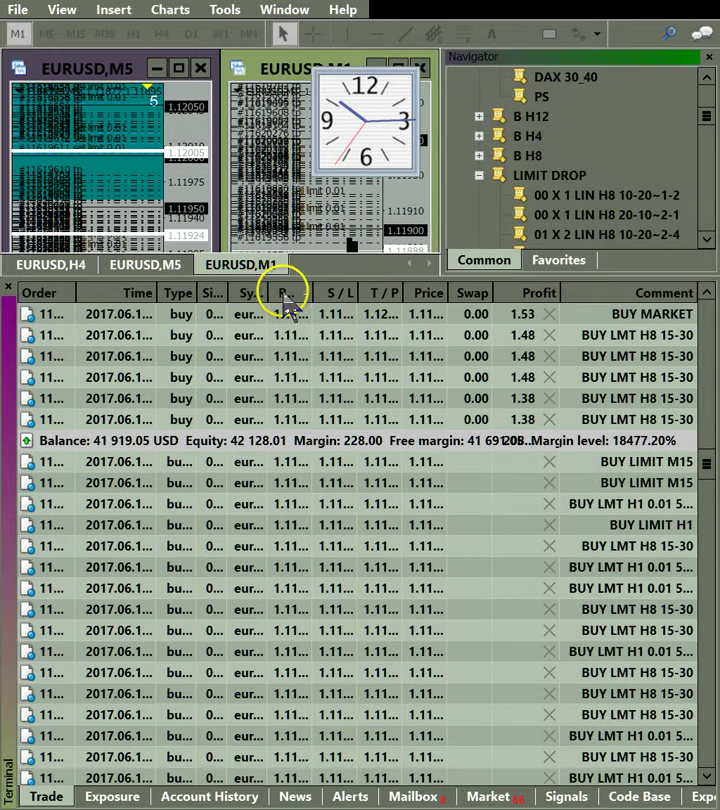
{"action": "left_click", "coordinate": [288, 300]}
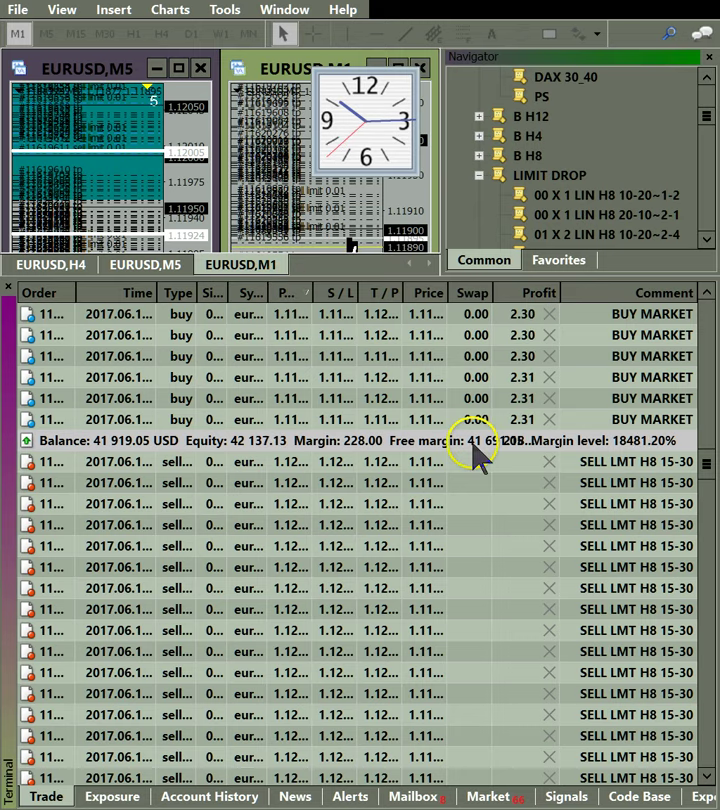
Delete the five lowest-priced SELL LMT H8 15-30 pending orders and collapse the trade list.
{"action": "left_click_drag", "start_coordinate": [705, 461], "coordinate": [714, 512]}
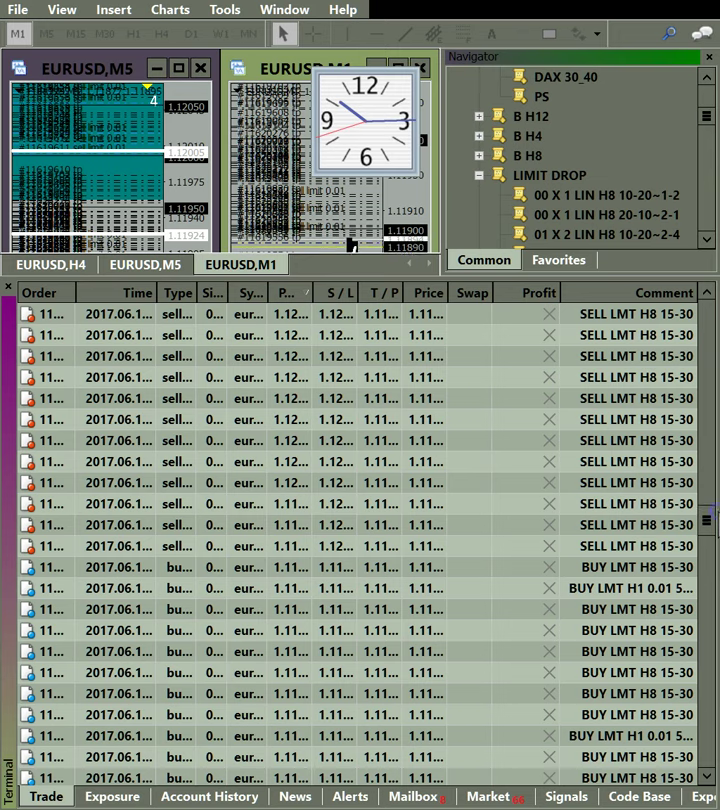
{"action": "left_click", "coordinate": [548, 545]}
{"action": "left_click", "coordinate": [548, 525]}
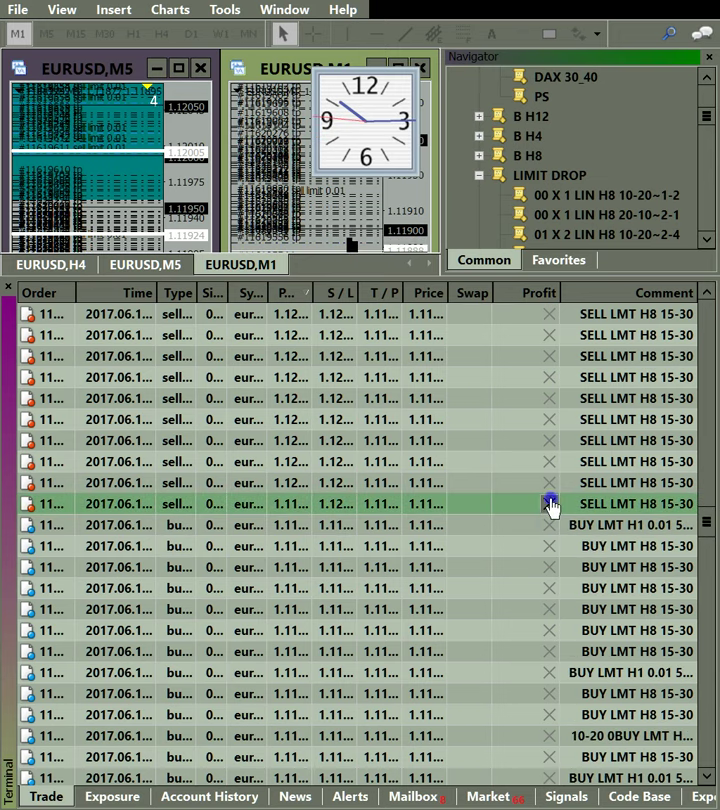
{"action": "left_click", "coordinate": [550, 504]}
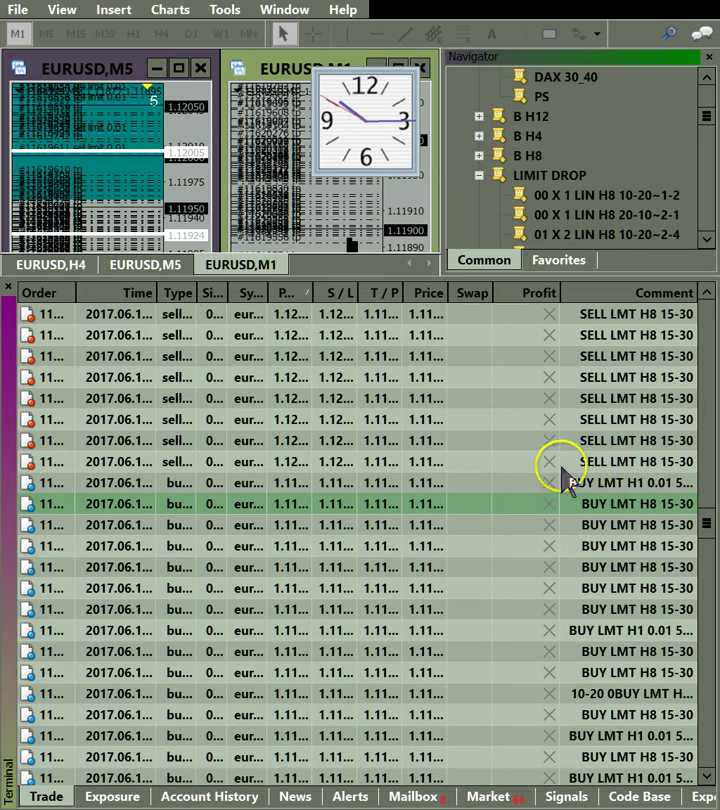
{"action": "left_click", "coordinate": [548, 461]}
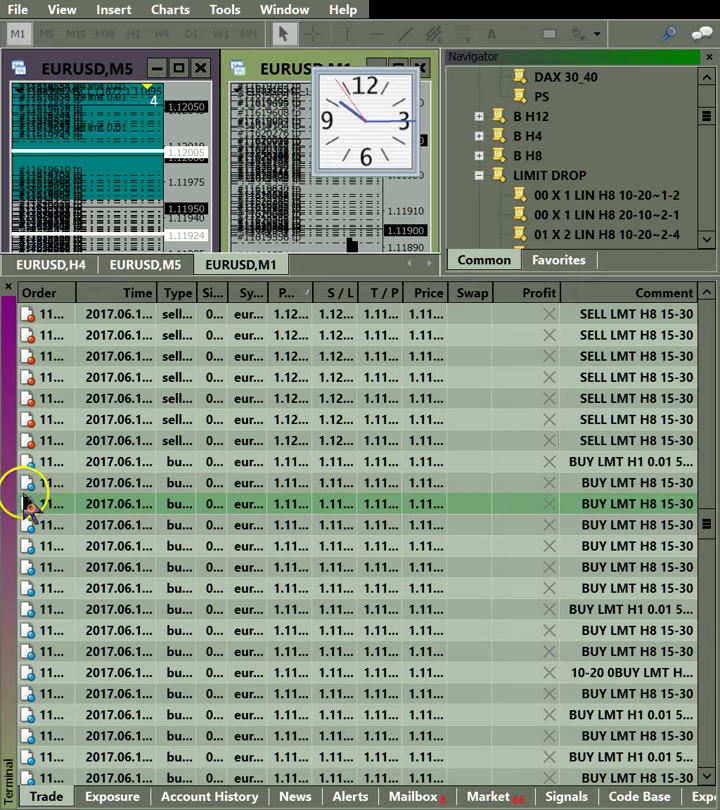
{"action": "key", "text": "ctrl+t"}
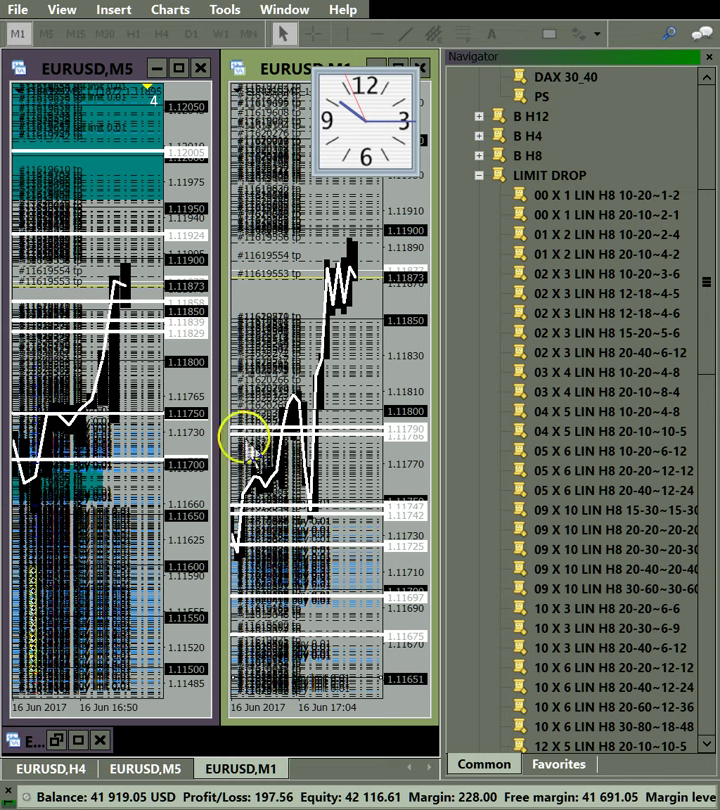
Compress the M5 price scale to about 1.11250–1.12300 and bring the TRADES scripts into view in the Navigator.
{"action": "left_click_drag", "start_coordinate": [200, 287], "coordinate": [280, 420]}
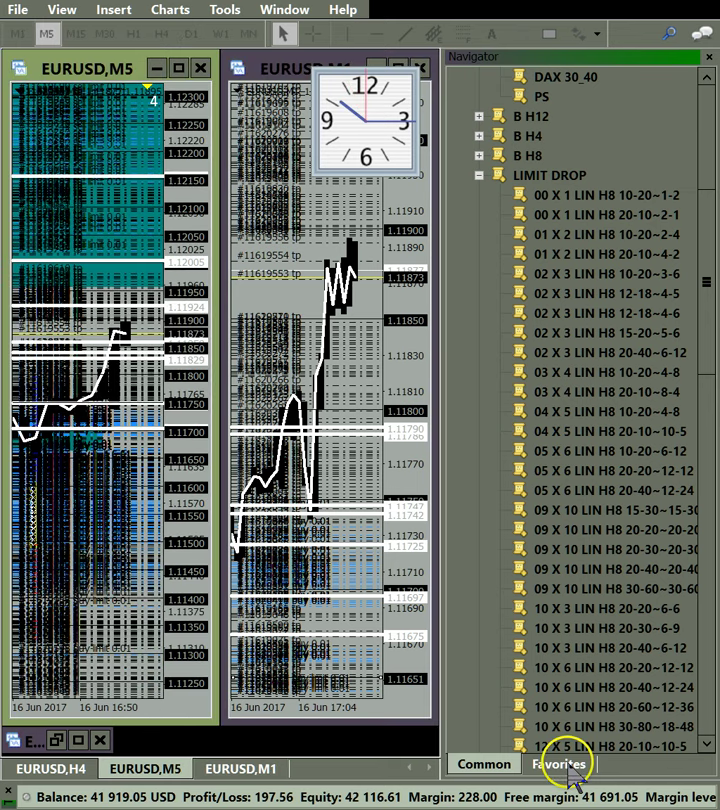
{"action": "left_click_drag", "start_coordinate": [707, 264], "coordinate": [697, 718]}
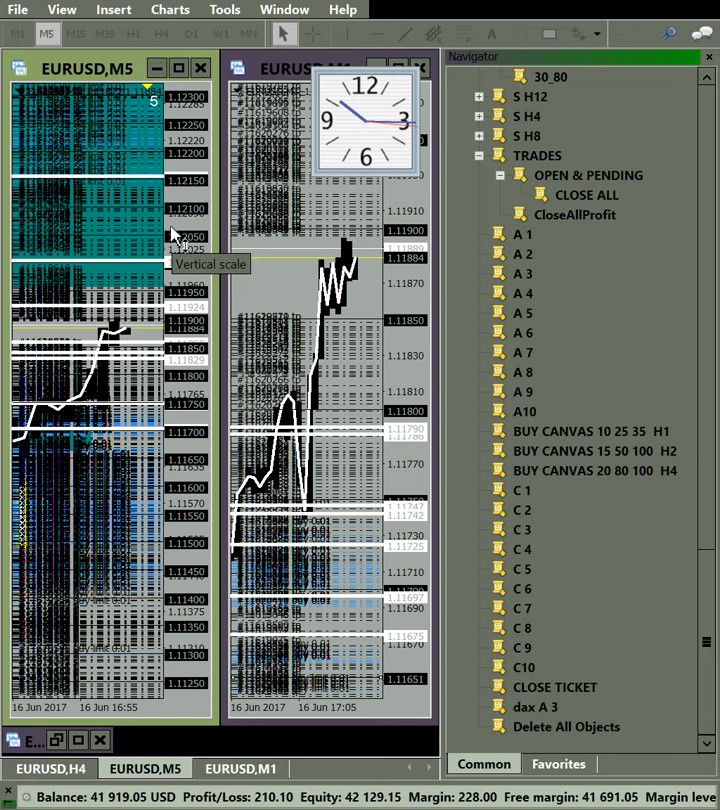
Switch the M5 chart to H4, view it maximized, and restore the side-by-side chart windows.
{"action": "left_click", "coordinate": [162, 36]}
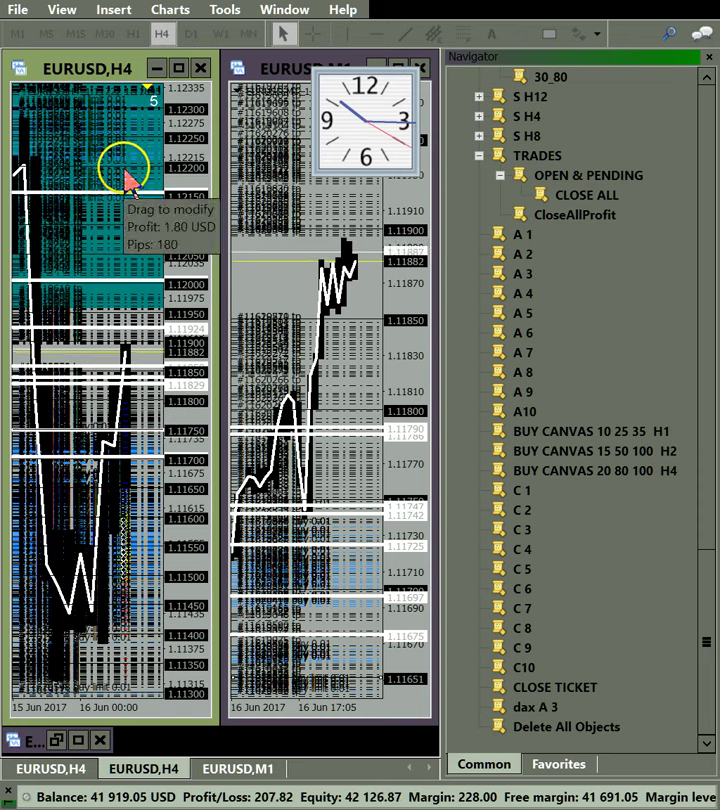
{"action": "left_click_drag", "start_coordinate": [171, 206], "coordinate": [176, 428]}
{"action": "left_click", "coordinate": [90, 60]}
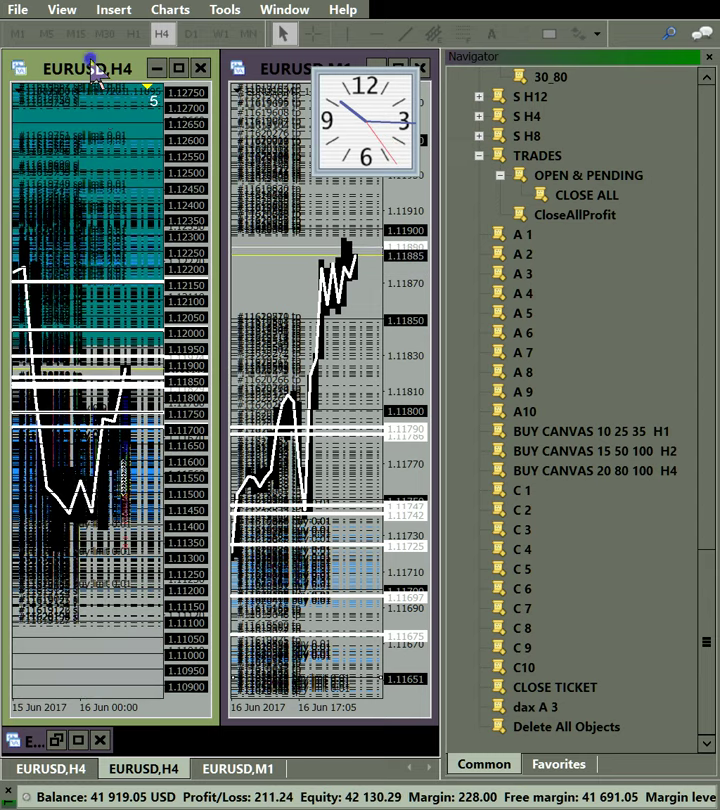
{"action": "double_click", "coordinate": [91, 66]}
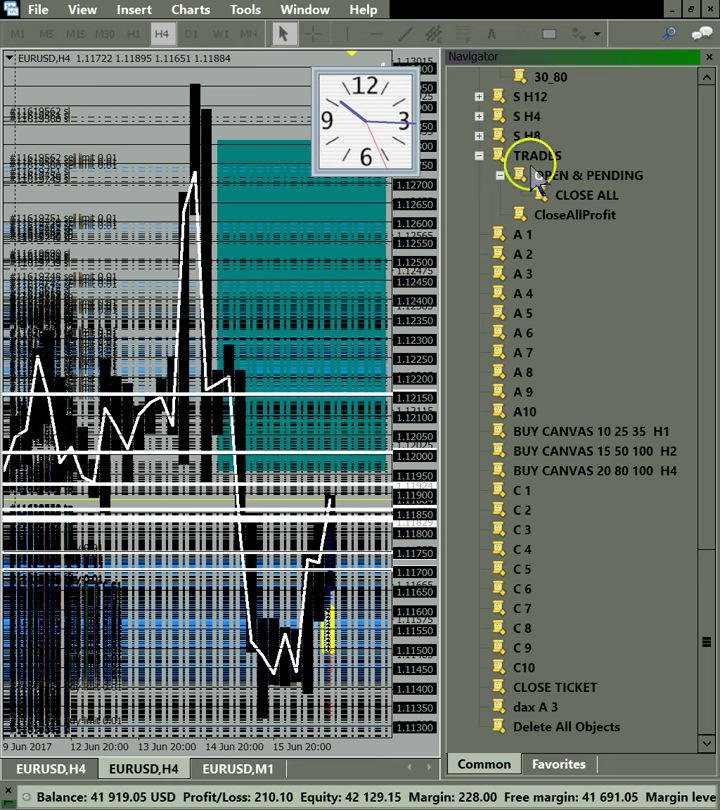
{"action": "left_click", "coordinate": [689, 9]}
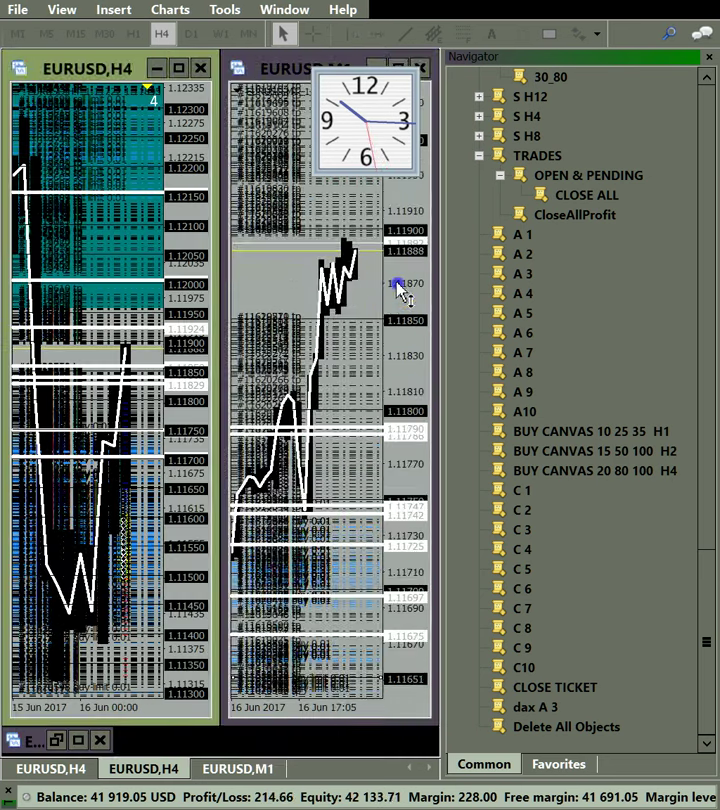
Move the desktop clock off the M1 chart and scale the M1 price axis to about 1.11550–1.12050.
{"action": "left_click_drag", "start_coordinate": [400, 288], "coordinate": [393, 355]}
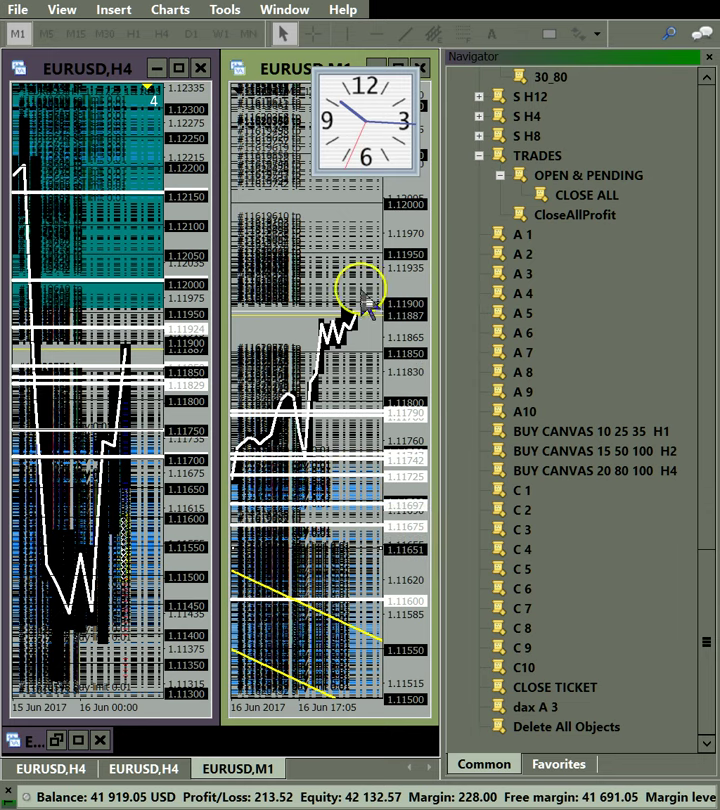
{"action": "left_click_drag", "start_coordinate": [371, 154], "coordinate": [585, 378]}
{"action": "left_click_drag", "start_coordinate": [425, 355], "coordinate": [348, 250]}
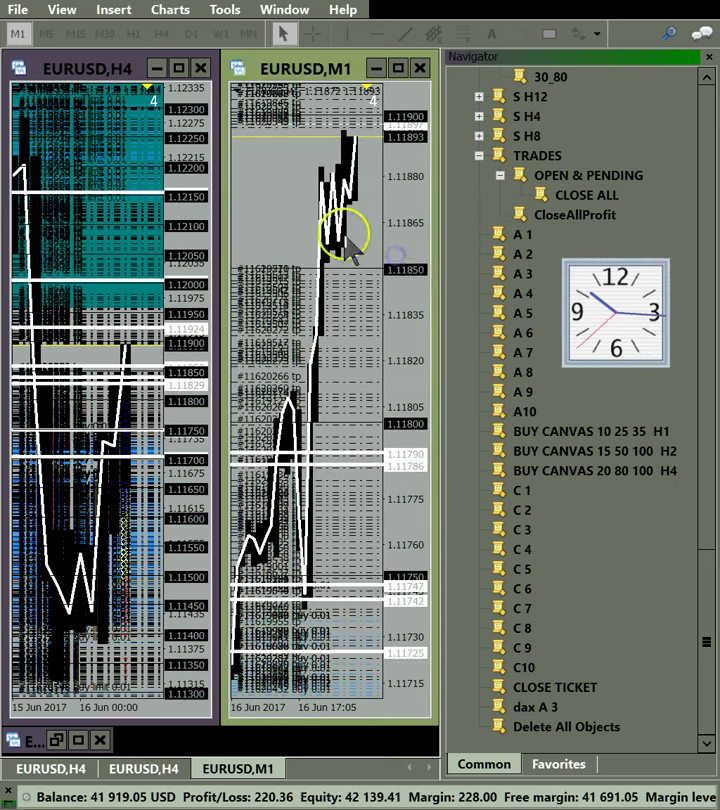
{"action": "left_click_drag", "start_coordinate": [418, 240], "coordinate": [381, 311]}
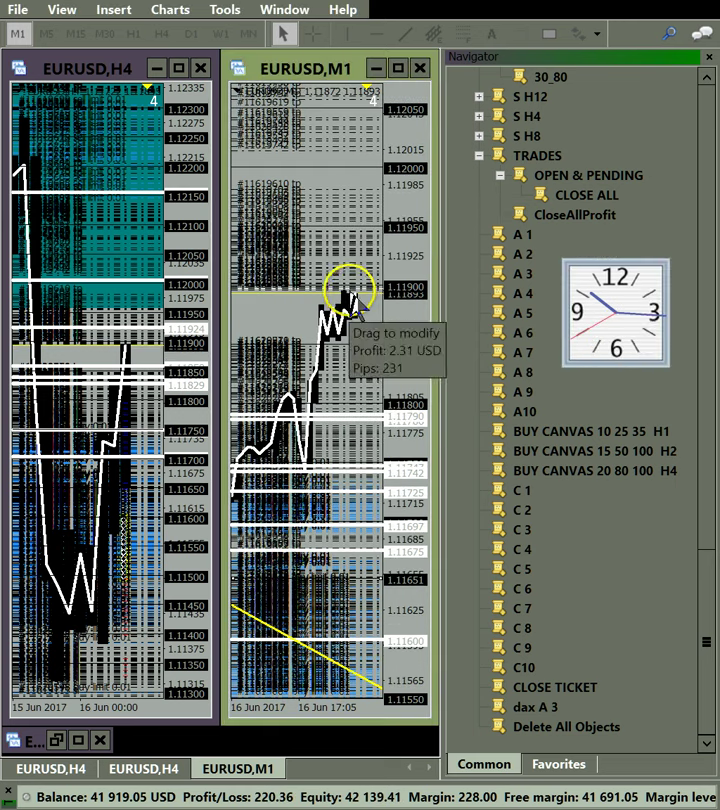